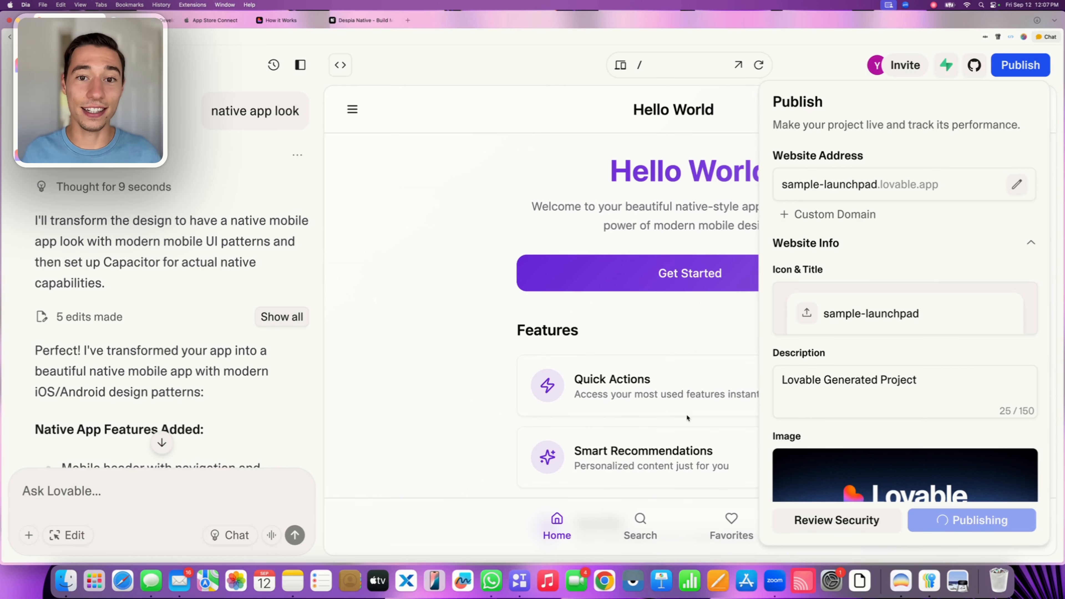
Switch to the Despia website and review its feature highlights, from One Click Deployment through Automated Updates
left_click(356, 23)
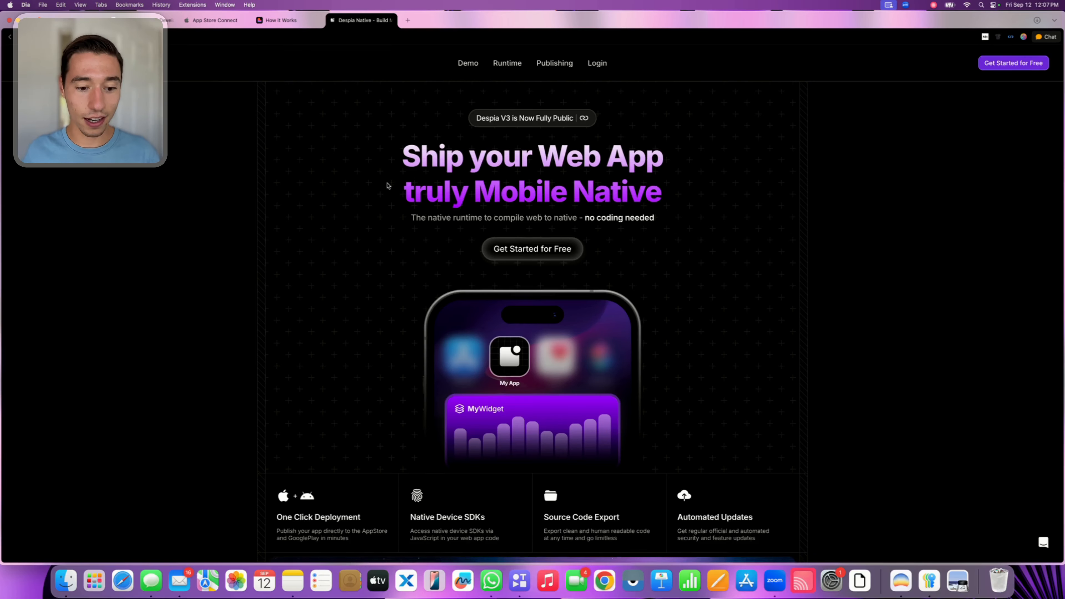
scroll(388, 183, "down", 4)
left_click_drag(278, 357, 752, 356)
left_click(374, 361)
left_click(526, 363)
left_click(724, 349)
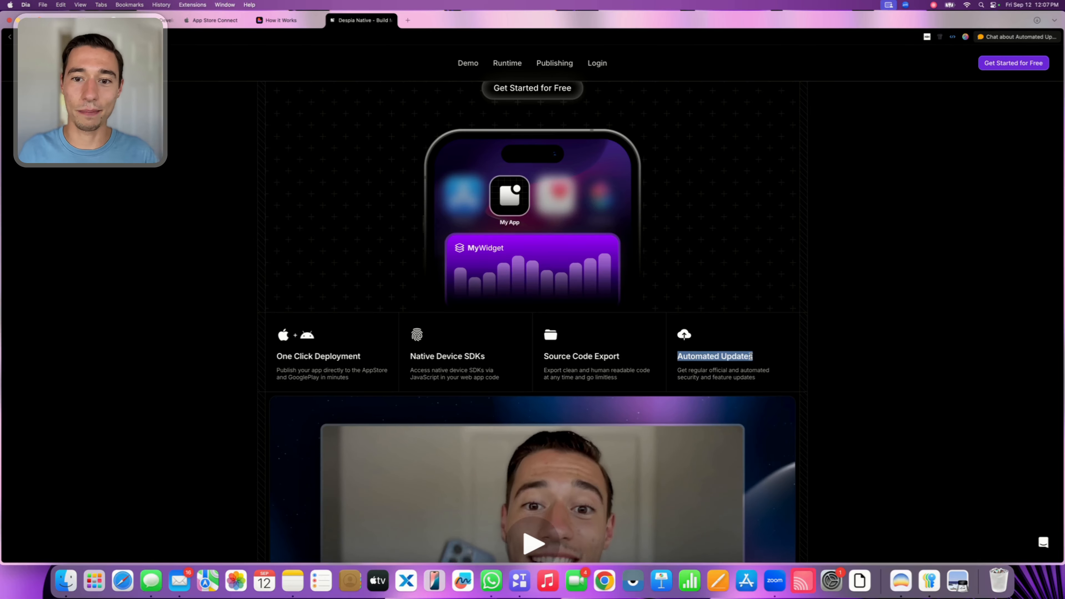
left_click(751, 357)
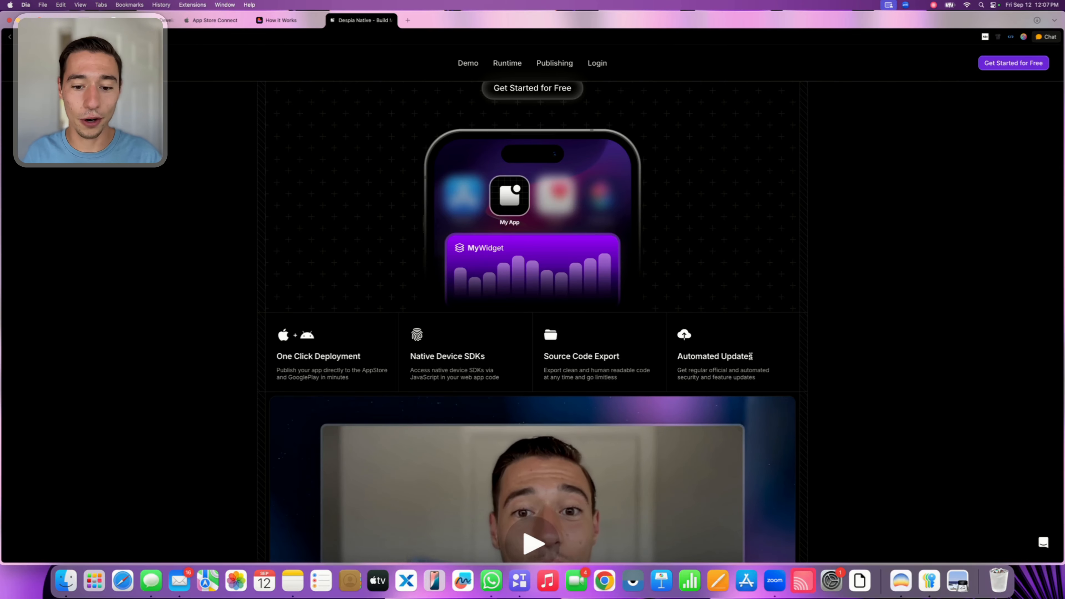
Enter the Despia workspace and start a new app named iOSMaster
left_click(1019, 64)
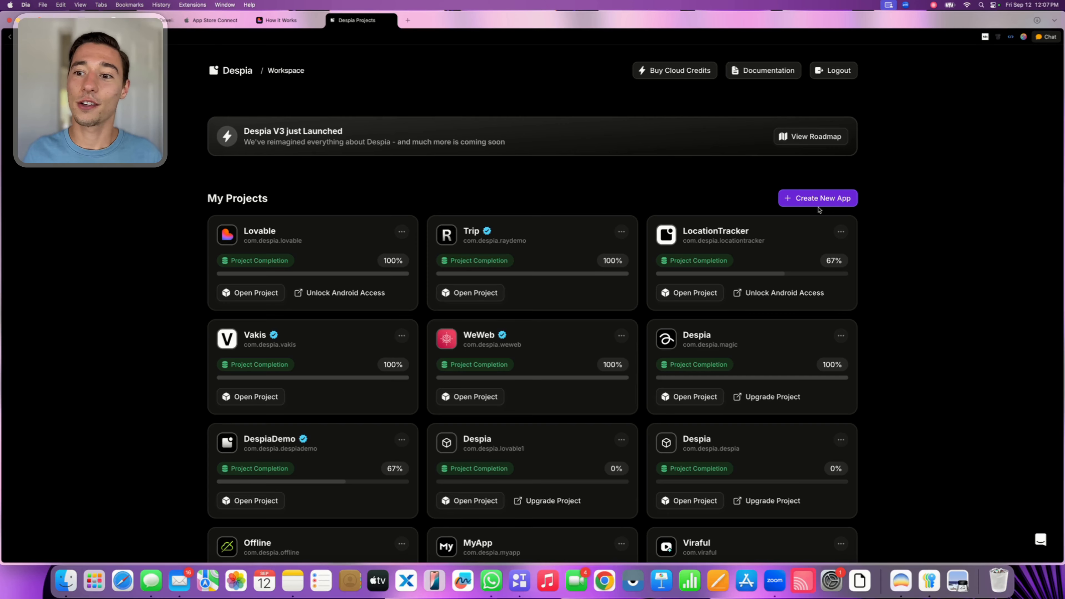
left_click(806, 202)
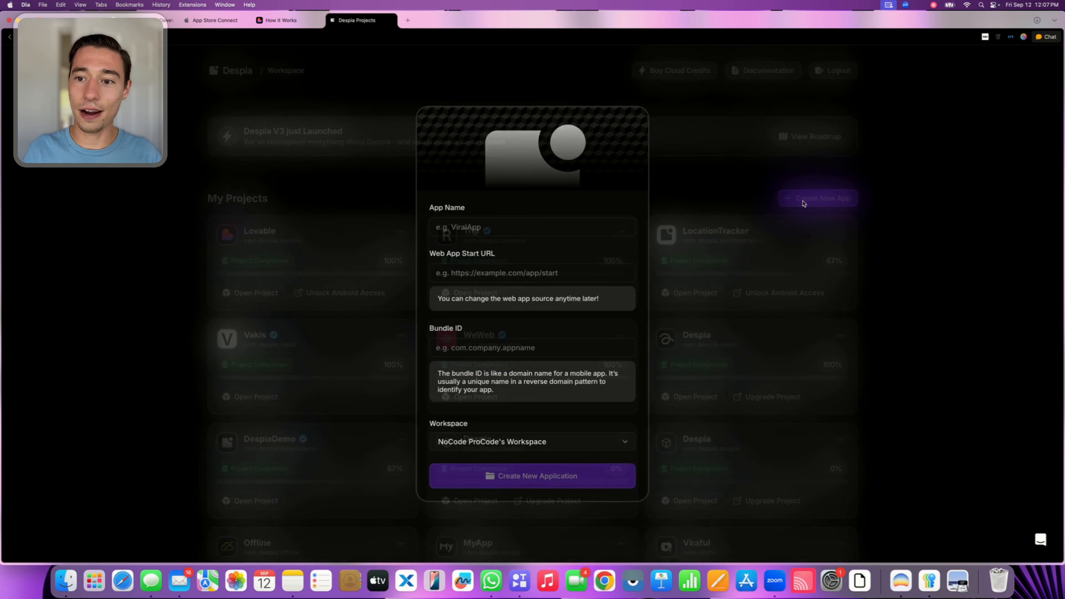
left_click(476, 226)
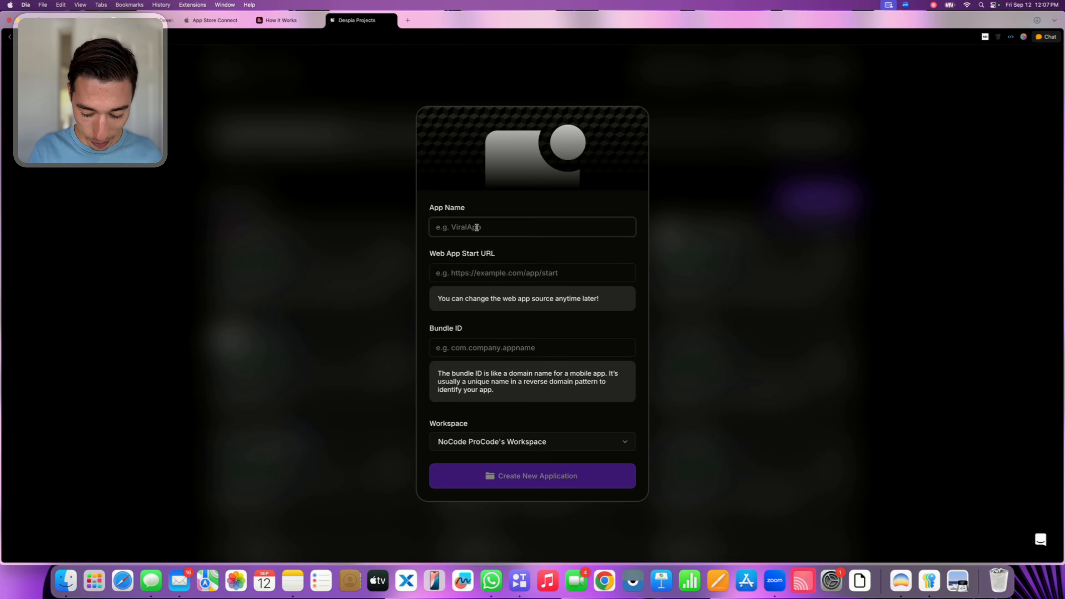
type("i")
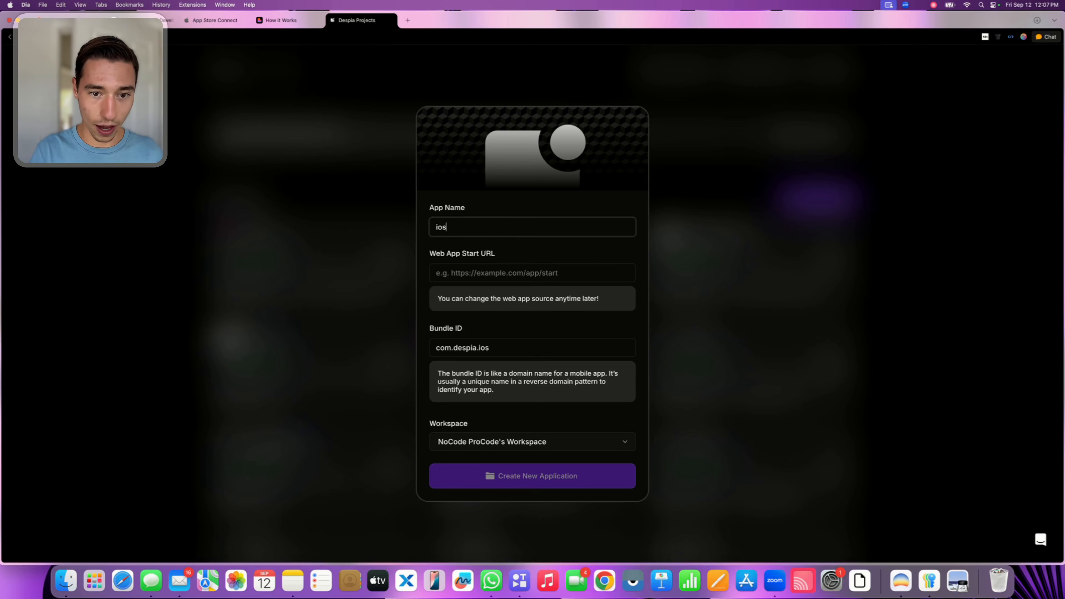
type("OS")
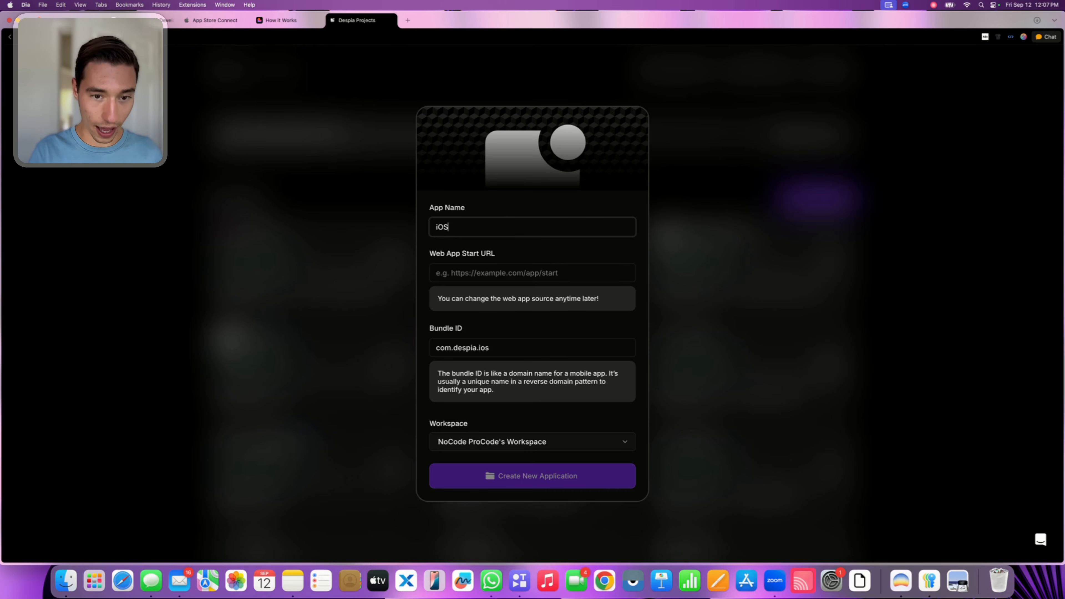
type("Mater")
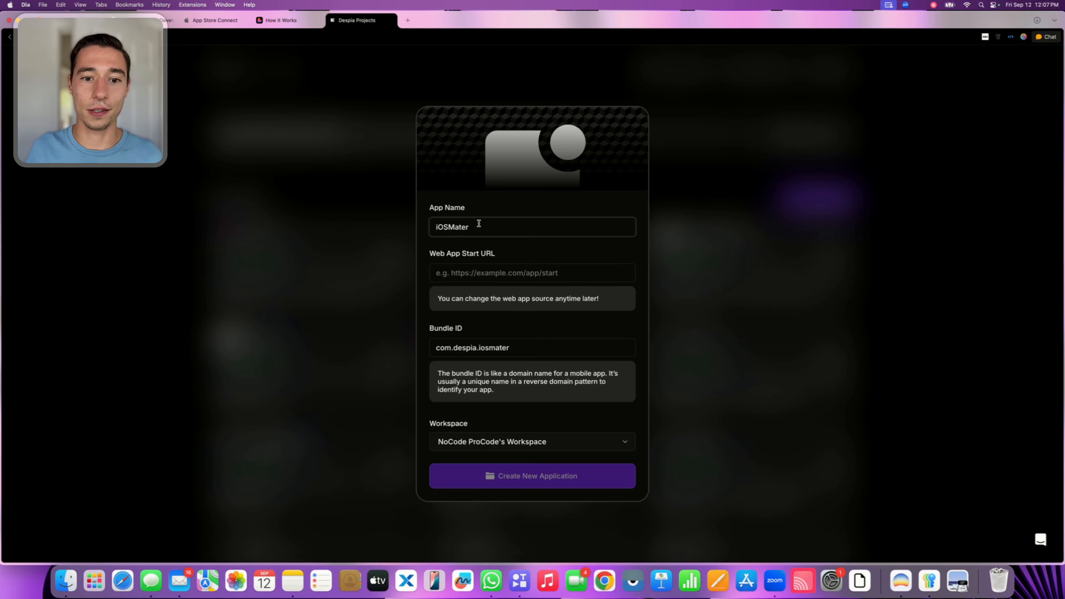
type("s")
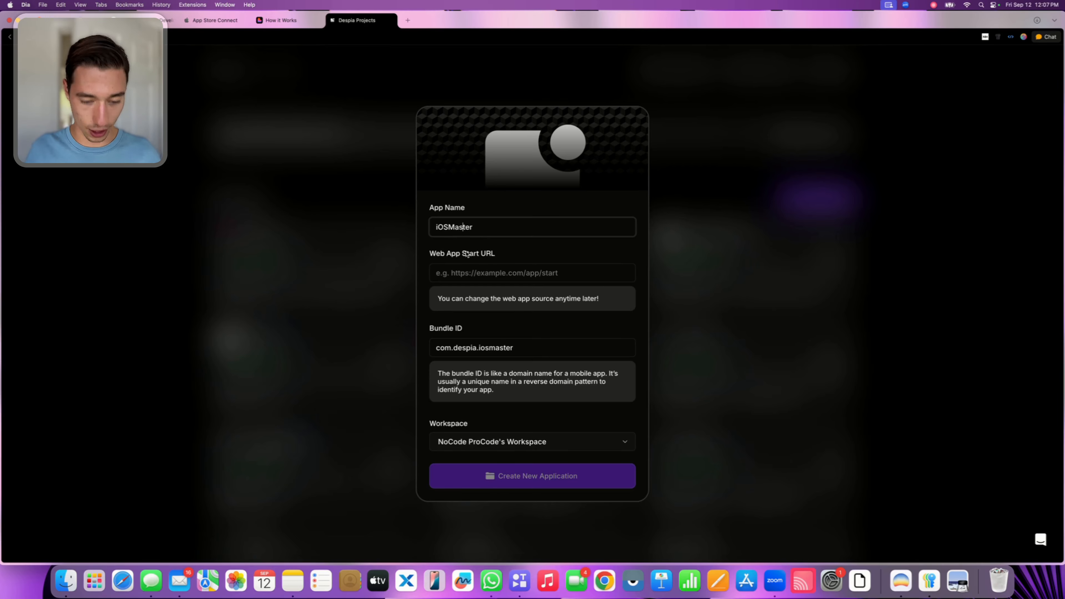
left_click(476, 223)
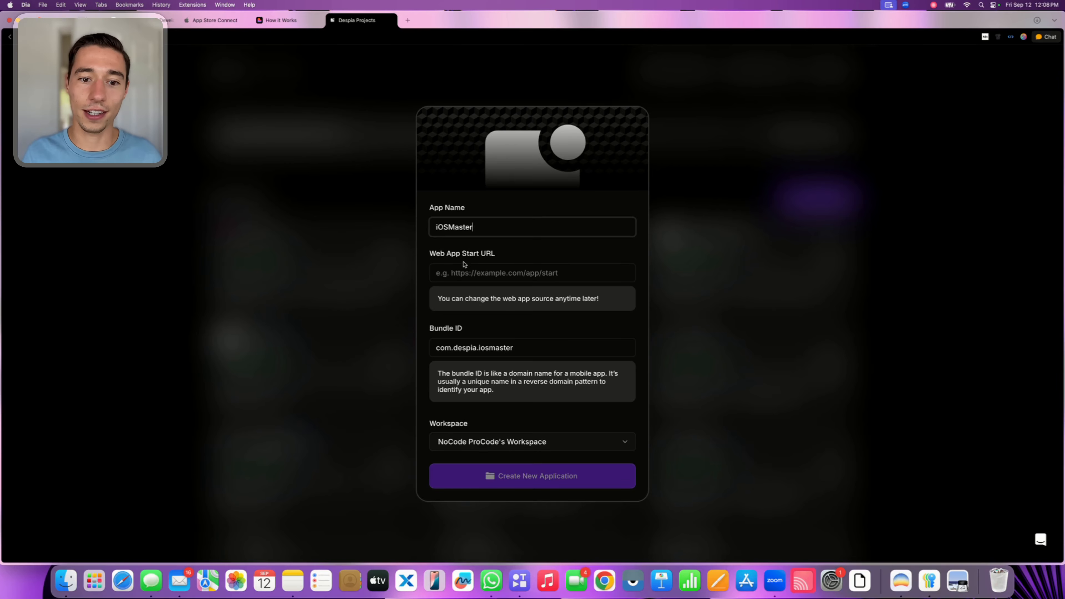
left_click(454, 273)
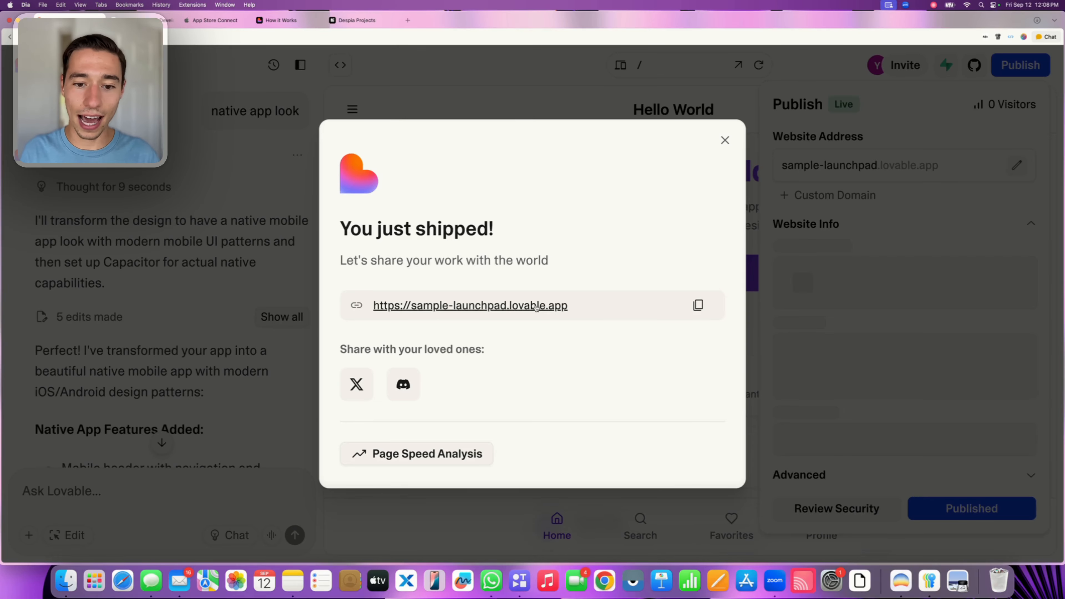
left_click(699, 305)
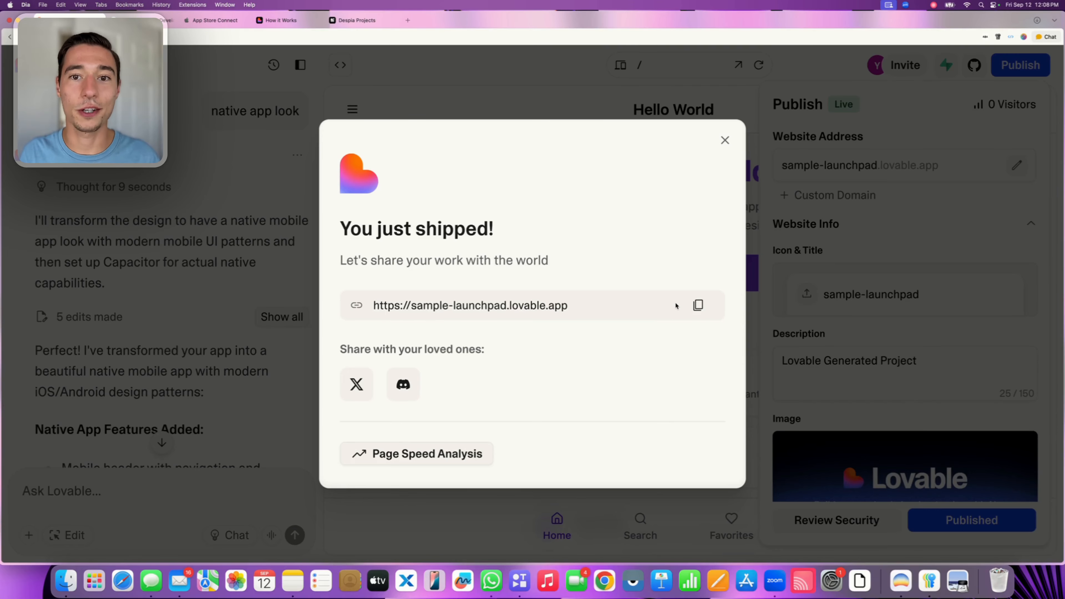
left_click(357, 22)
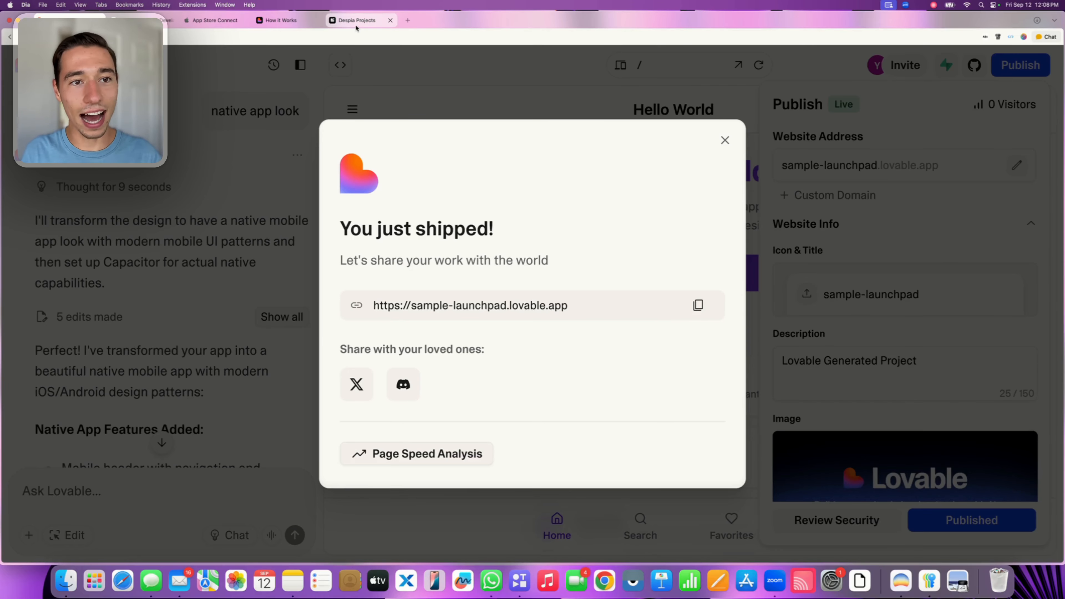
left_click(450, 275)
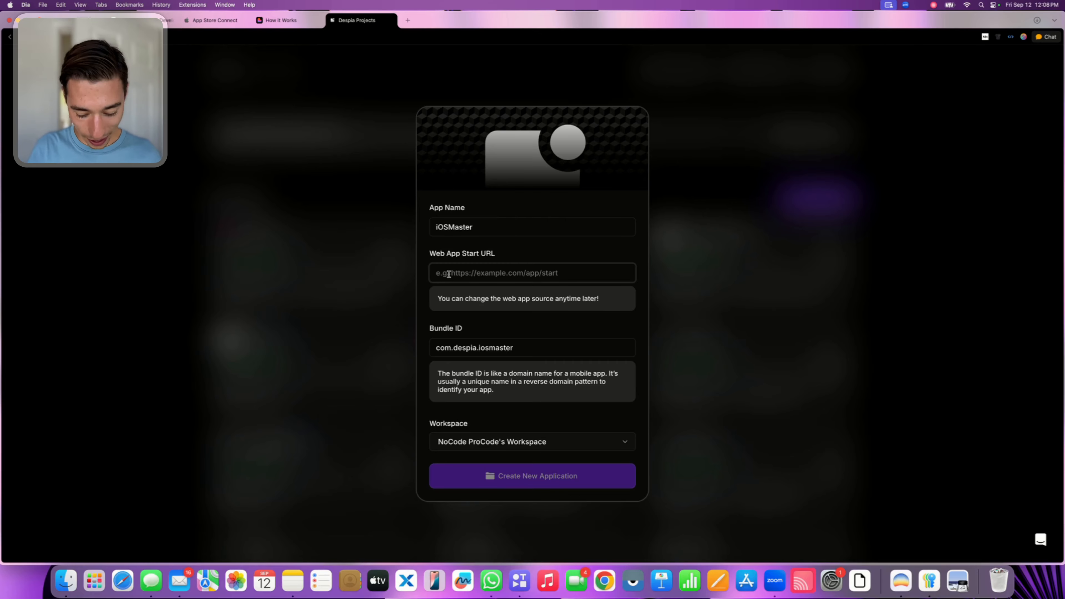
key("super+v")
left_click(484, 322)
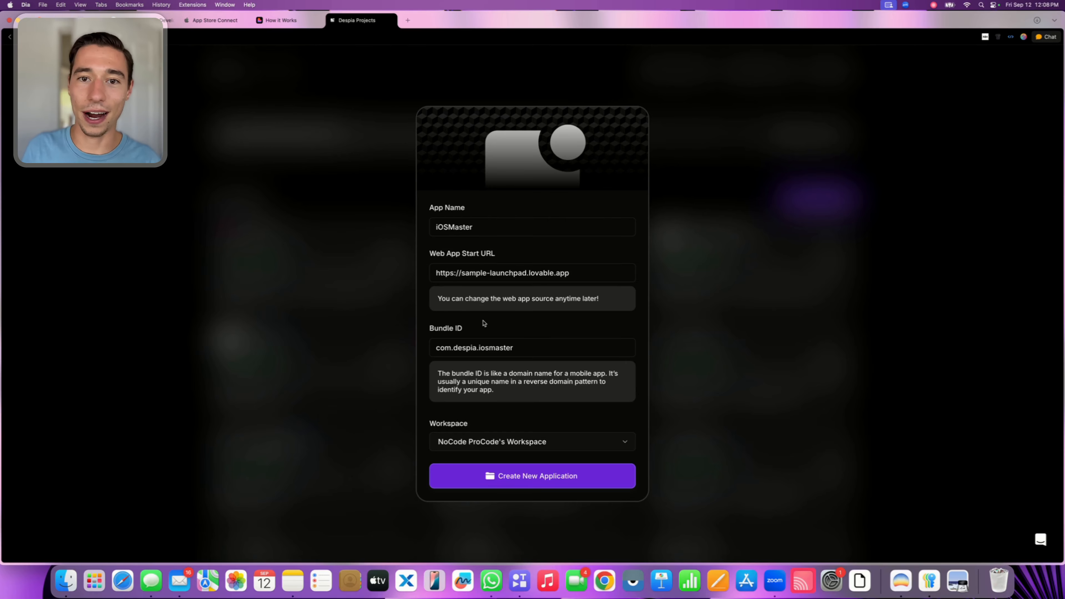
Replace the suggested bundle ID with com.mycompany.myappname
left_click(476, 349)
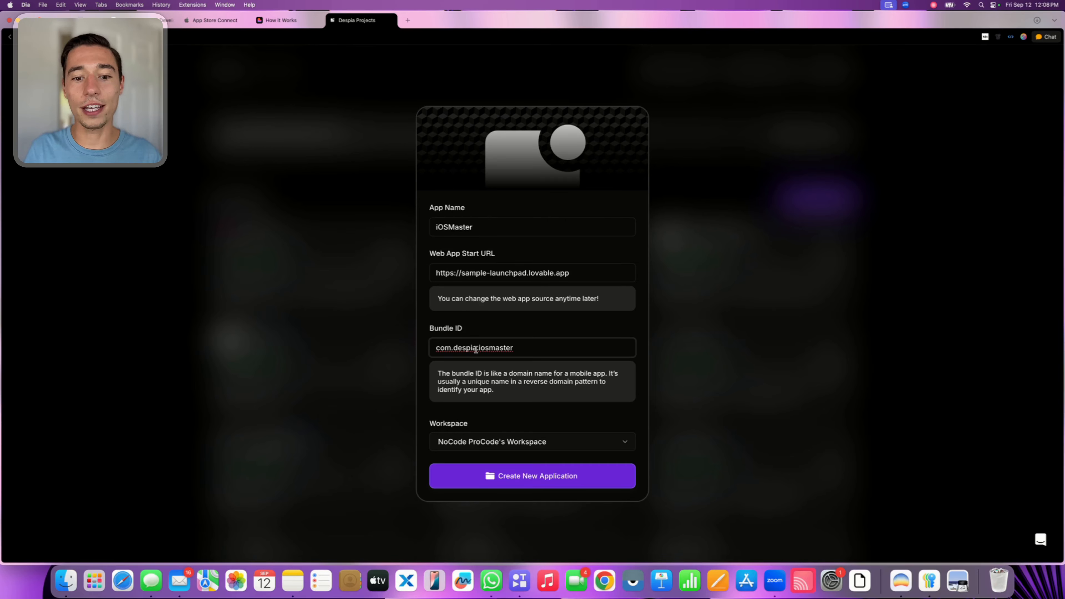
triple_click(476, 349)
left_click(472, 349)
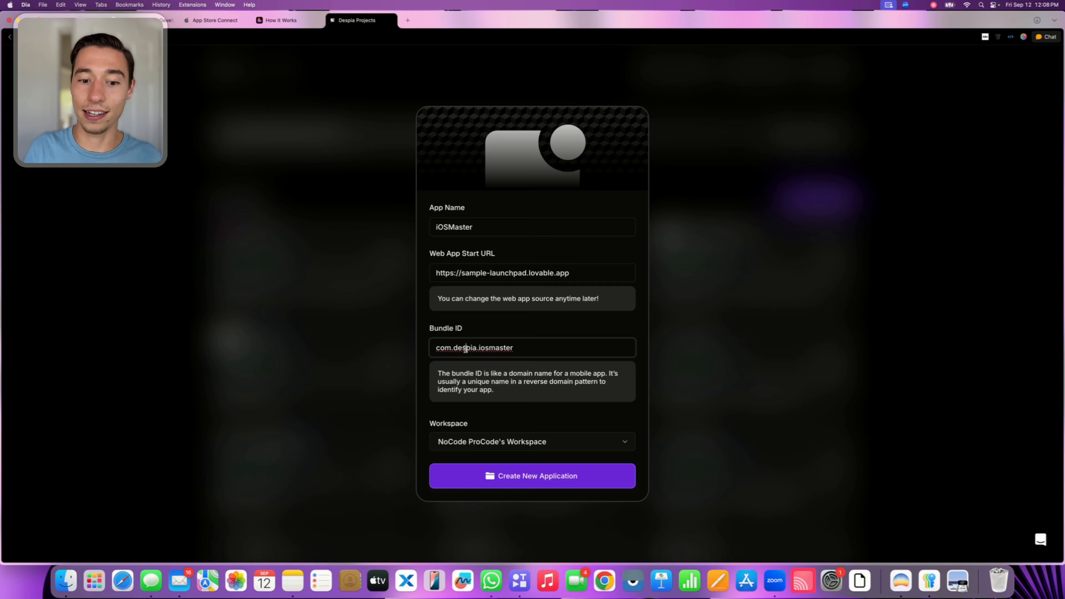
triple_click(465, 349)
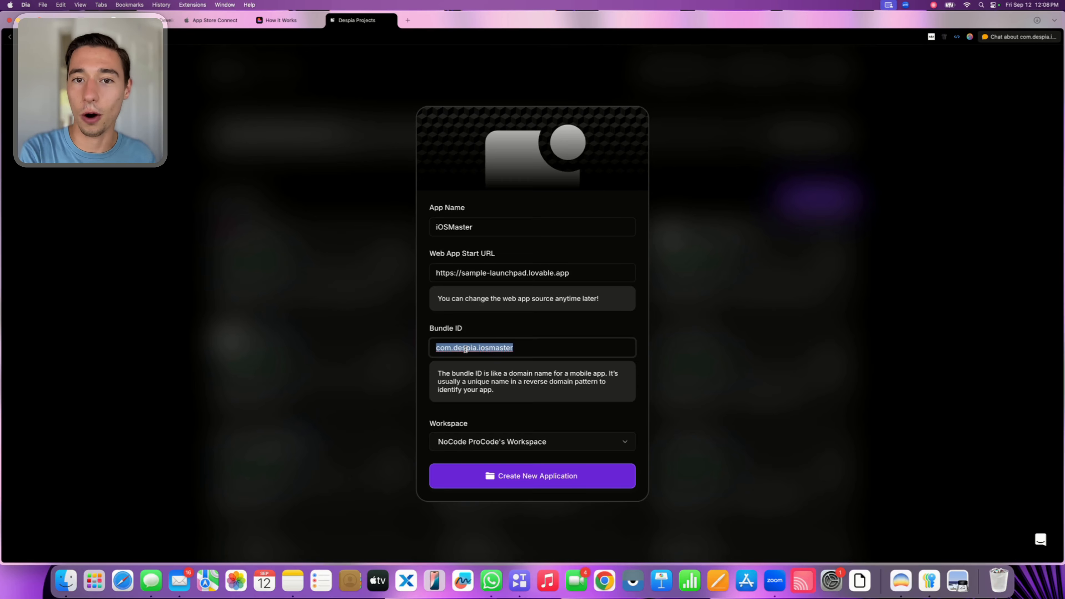
key("BackSpace")
type("com")
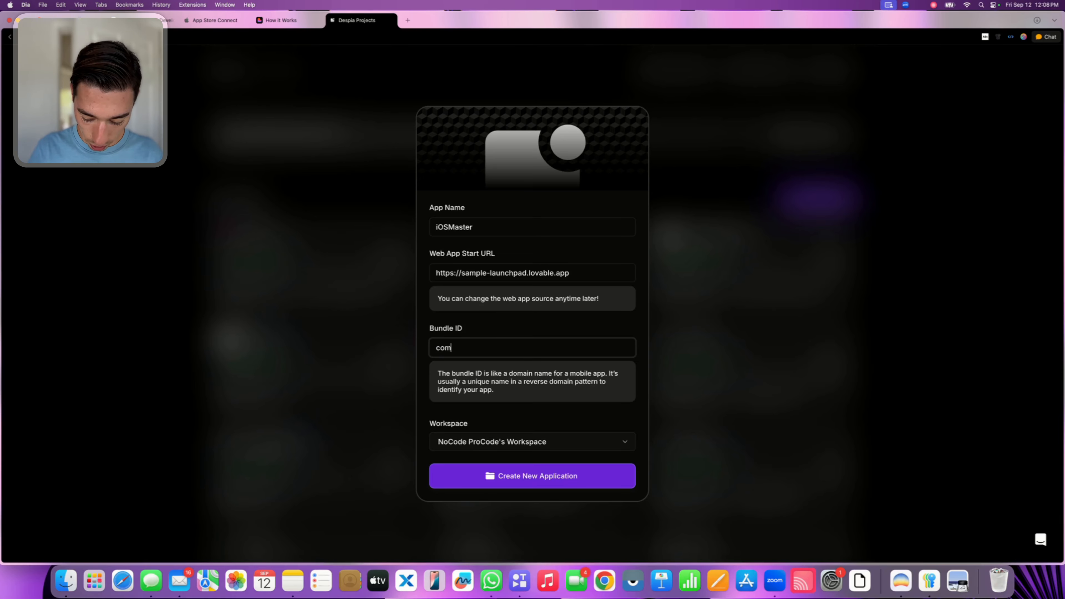
type(".my")
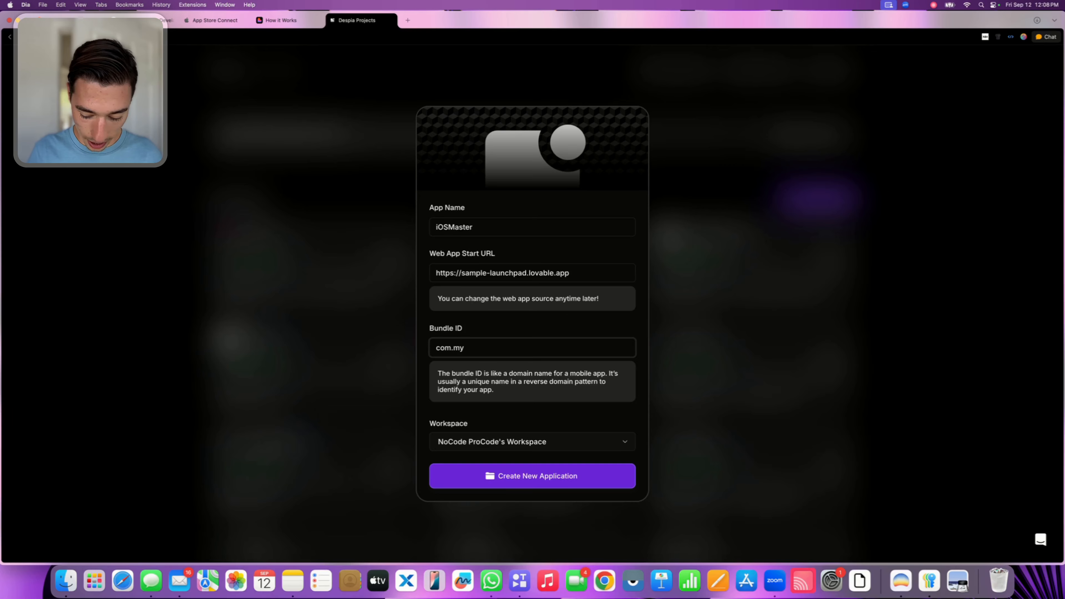
type("company")
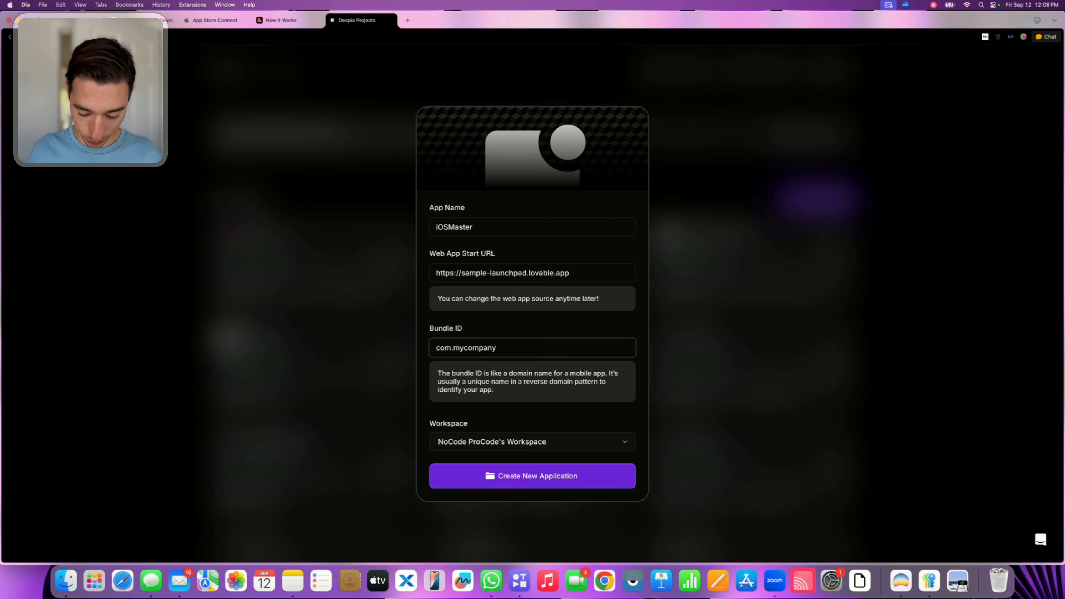
type("myappname")
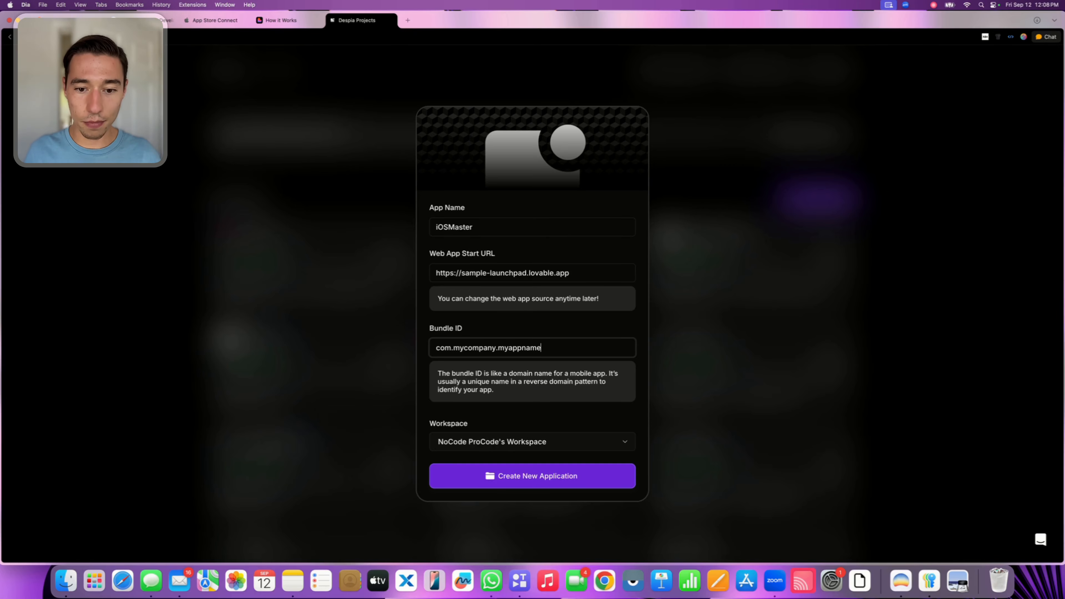
Undo the bundle ID edits in the new app form
key("super+z")
key("super+z")
key("super+shift+z")
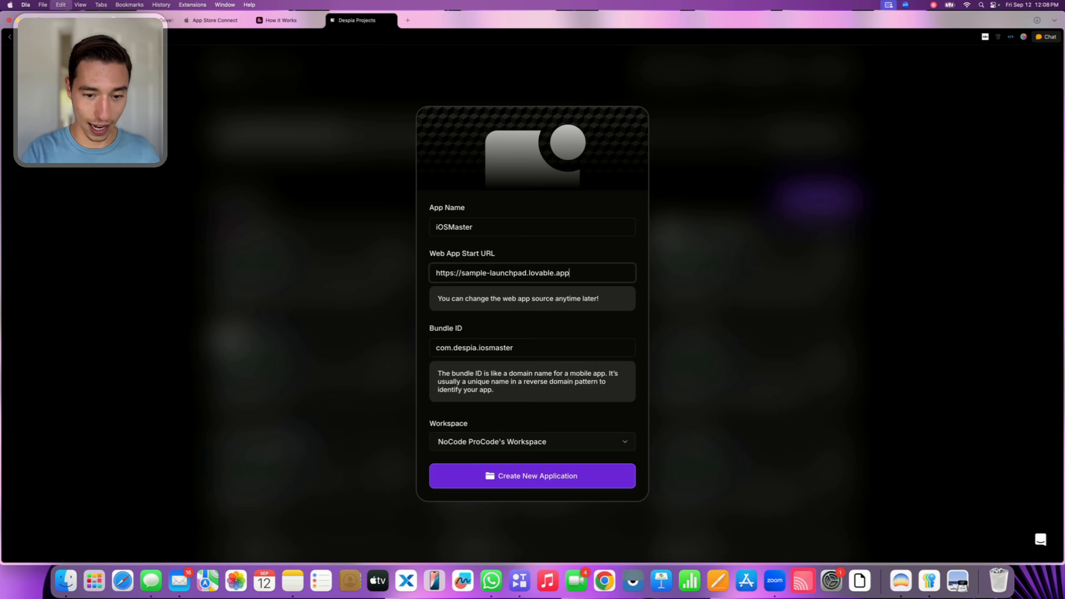
Create the iOSMaster application from the completed form
left_click(543, 337)
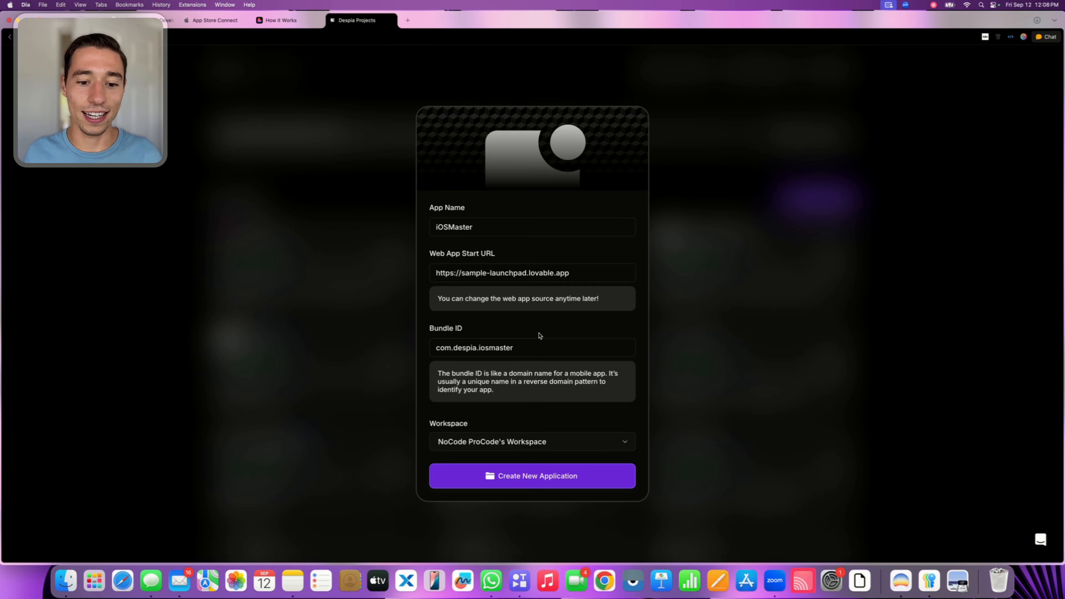
left_click(522, 478)
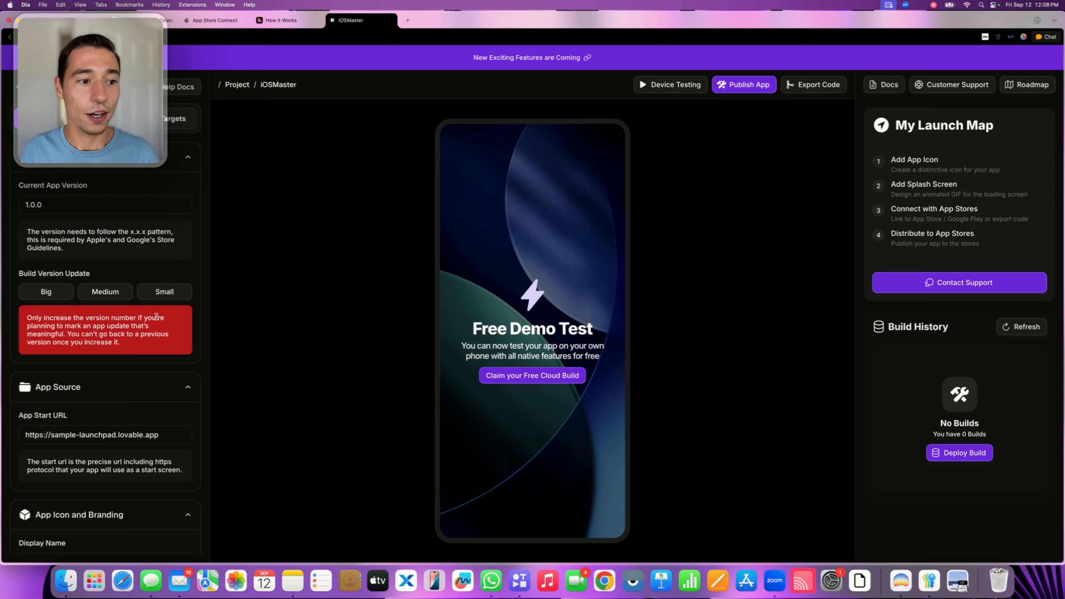
Examine the project's version, App Source, and App Icon and Branding settings, including the iOS icon requirements
scroll(130, 306, "down", 2)
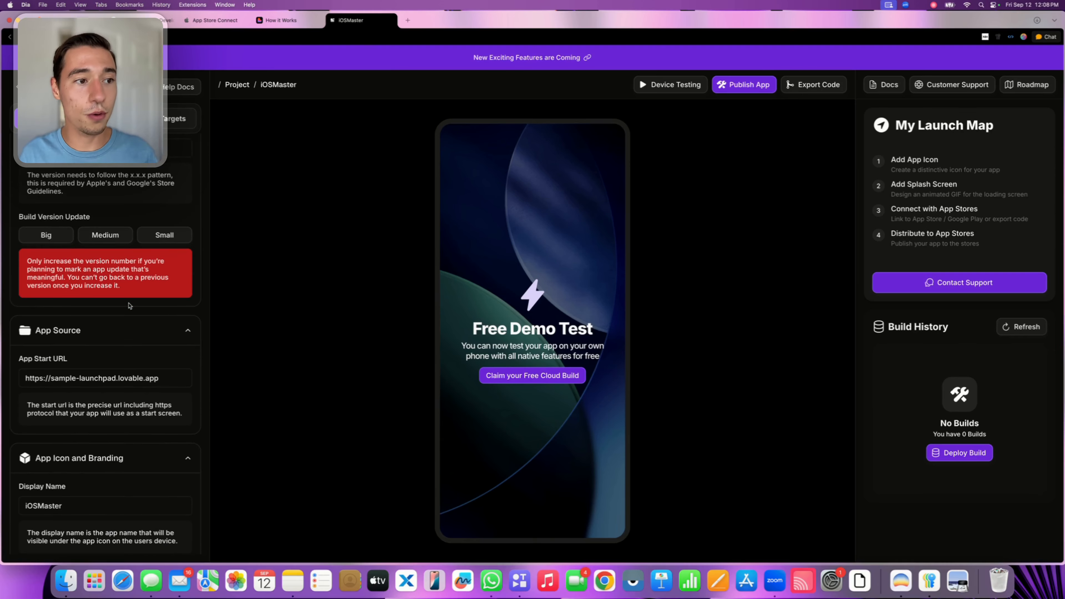
scroll(130, 311, "up", 2)
scroll(131, 336, "down", 7)
scroll(126, 334, "down", 5)
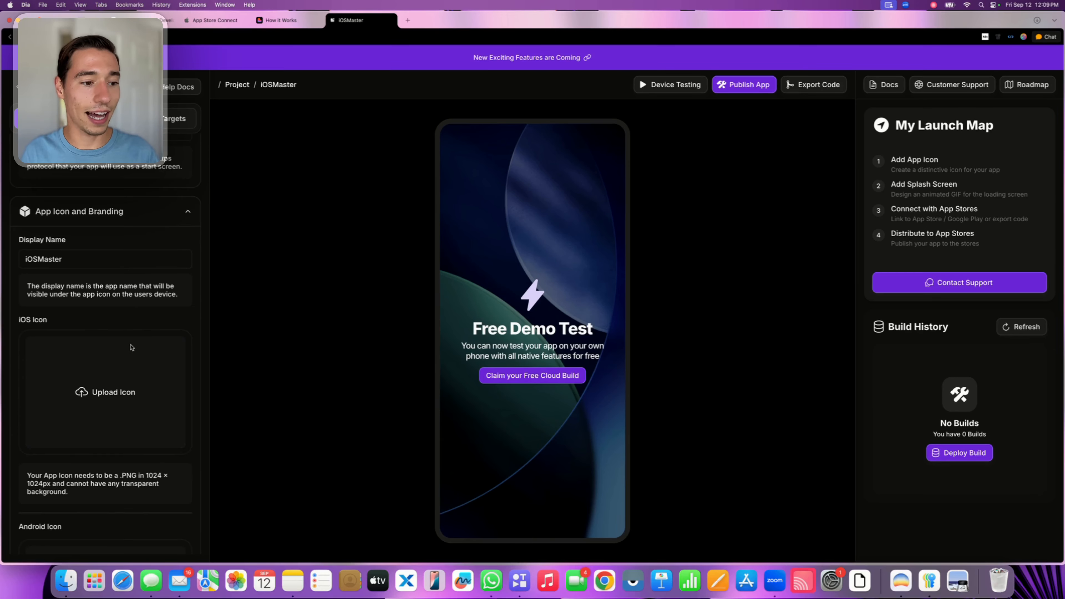
scroll(118, 331, "up", 1)
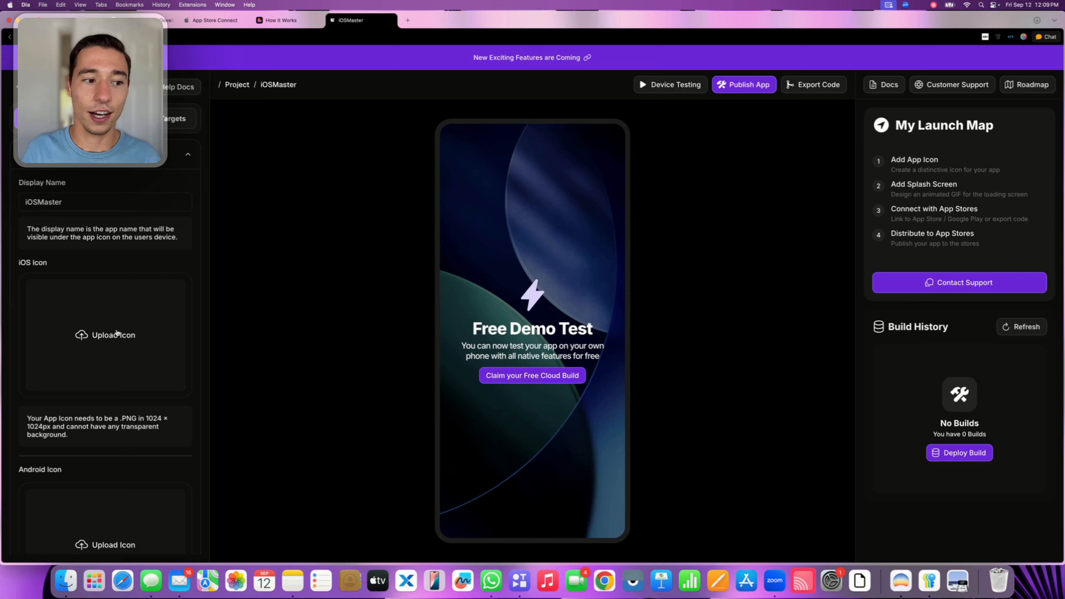
scroll(117, 333, "down", 1)
scroll(116, 333, "up", 1)
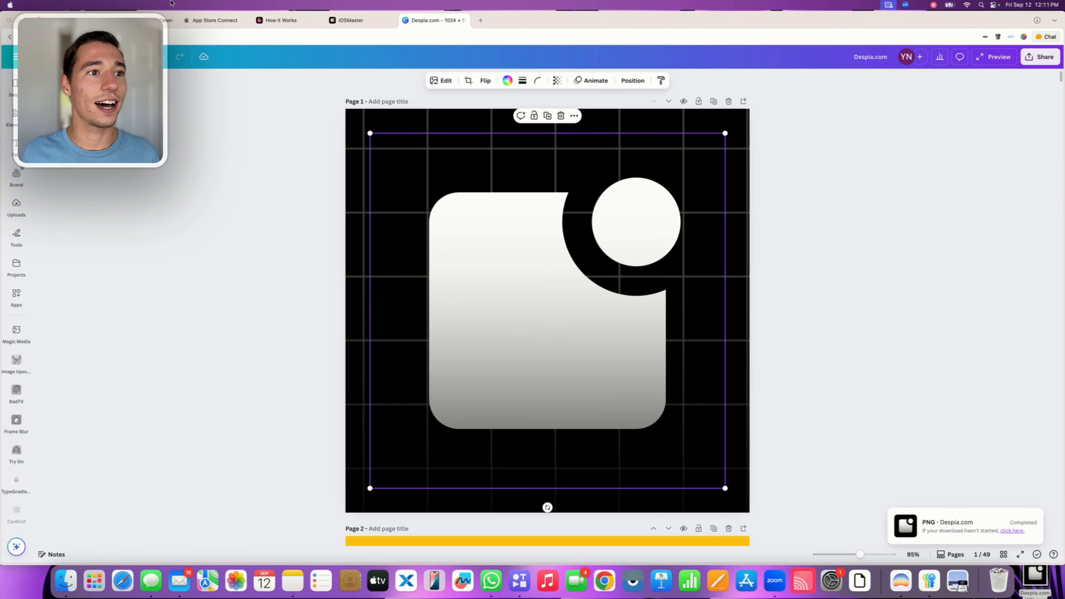
Return from Canva to the iOSMaster project and review its iOS icon, Android icon requirements and Splash Screen Layout settings
left_click(350, 21)
scroll(141, 372, "down", 3)
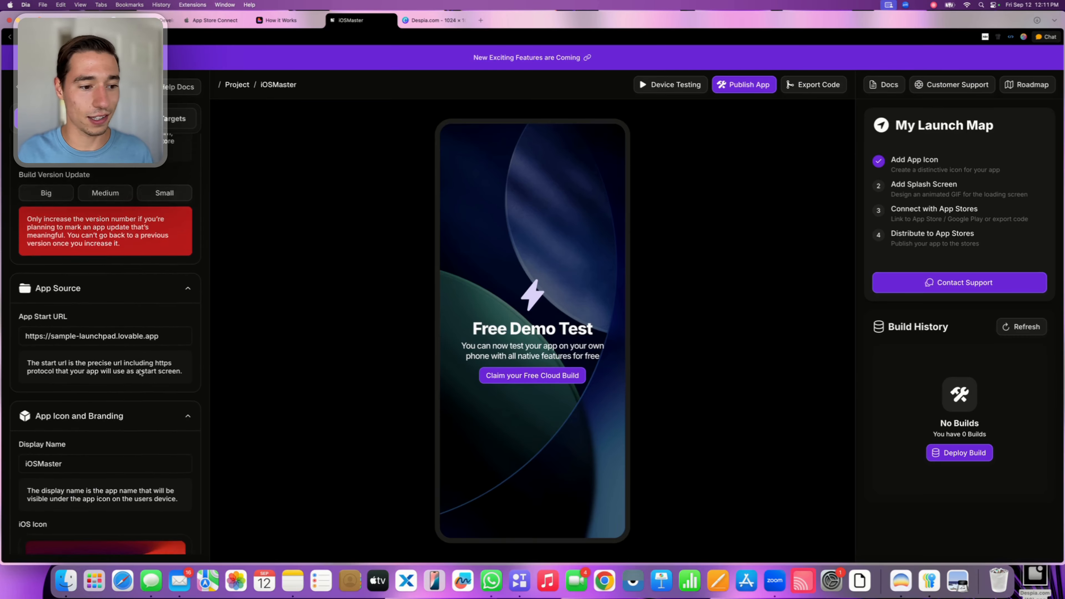
scroll(141, 372, "down", 7)
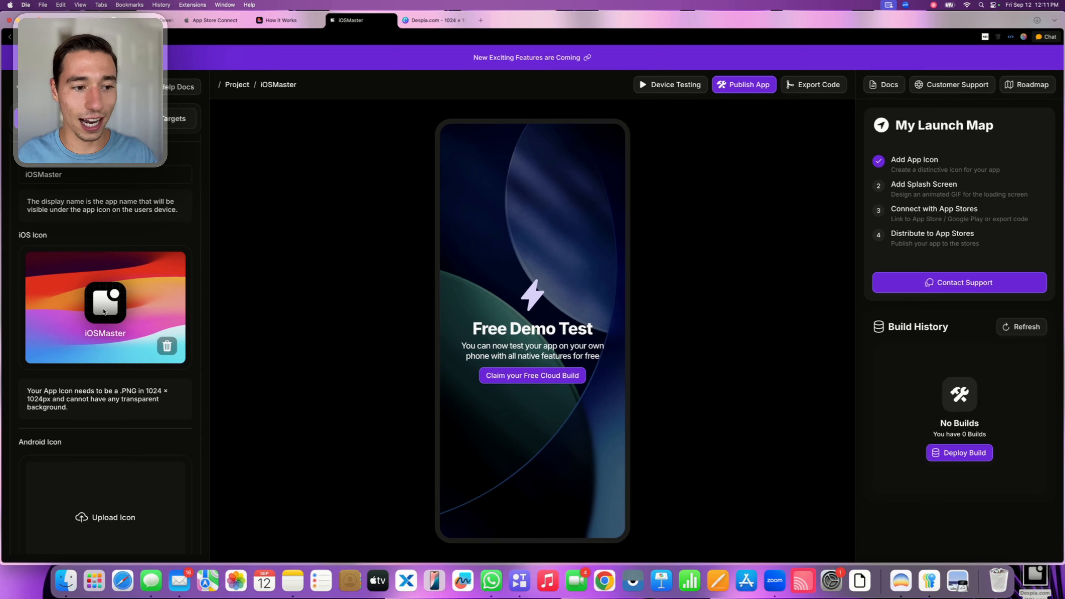
scroll(104, 311, "down", 8)
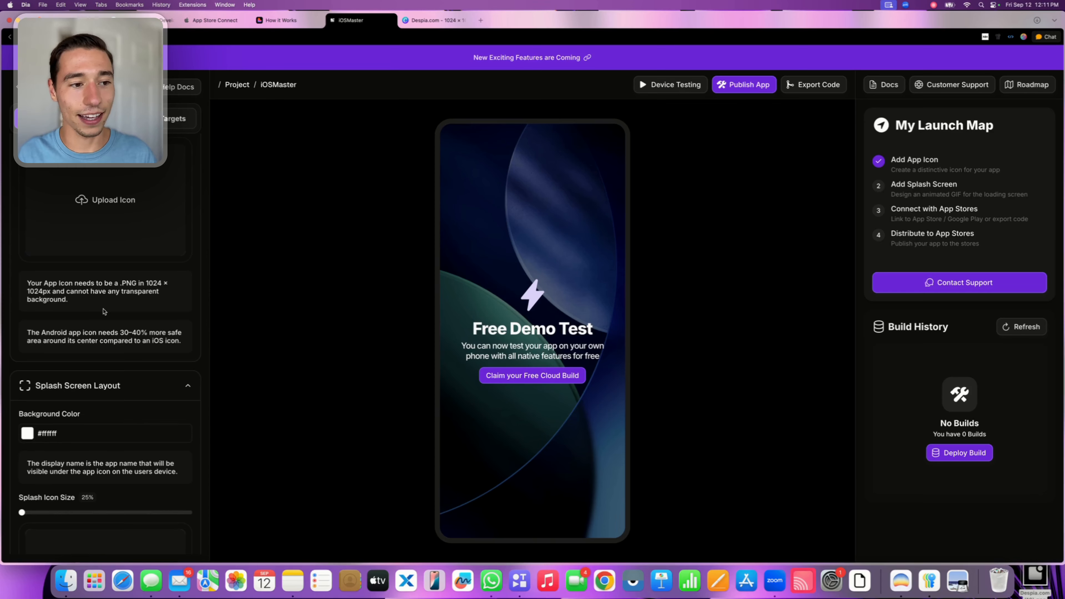
scroll(104, 312, "down", 7)
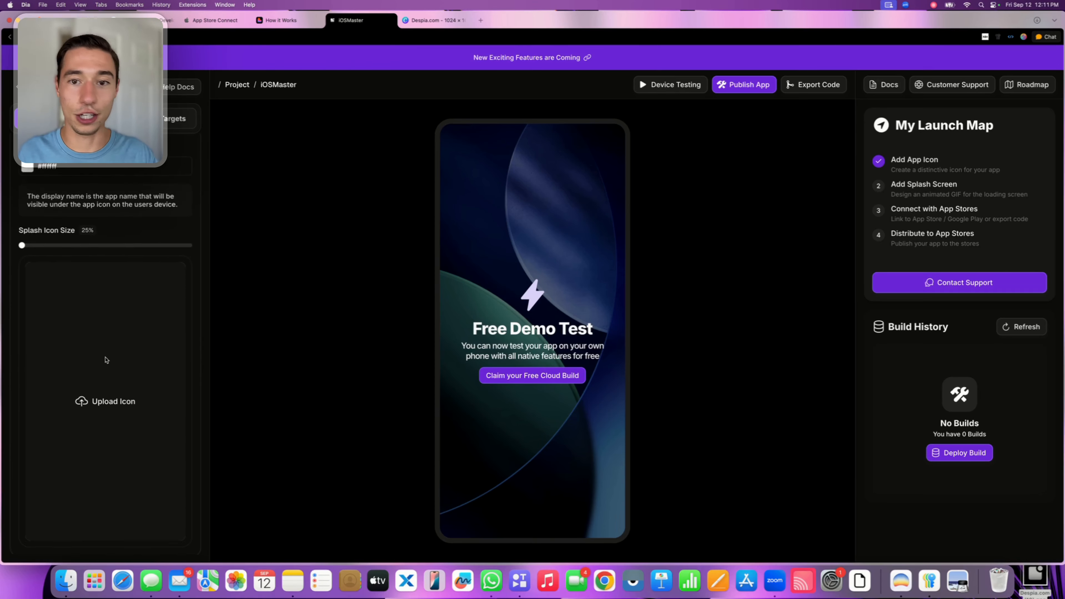
scroll(106, 360, "down", 1)
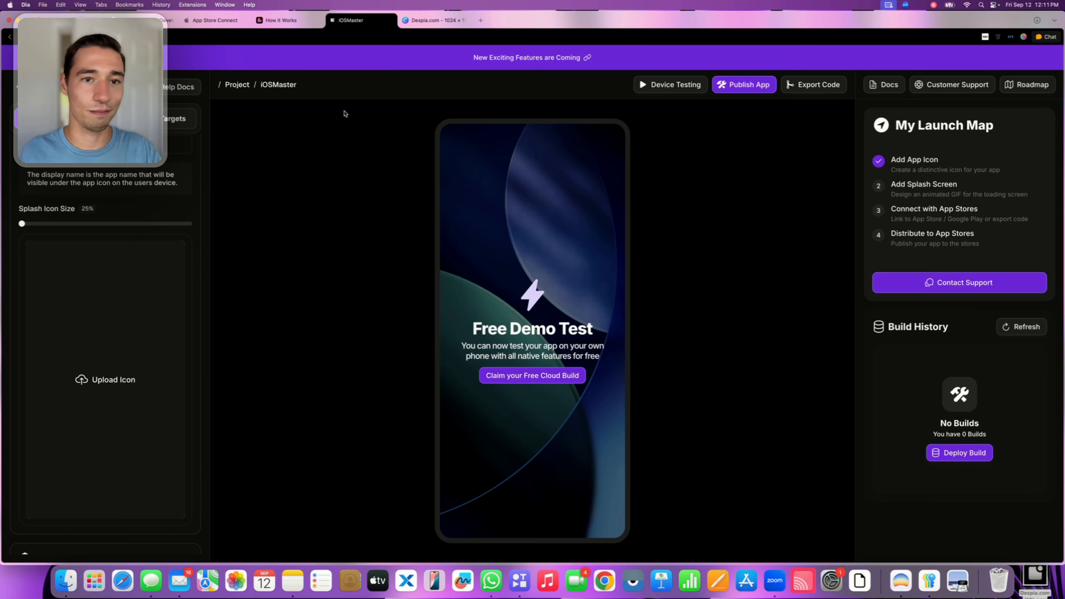
Switch to the Canva icon design and add a blank page after page 1
left_click(432, 19)
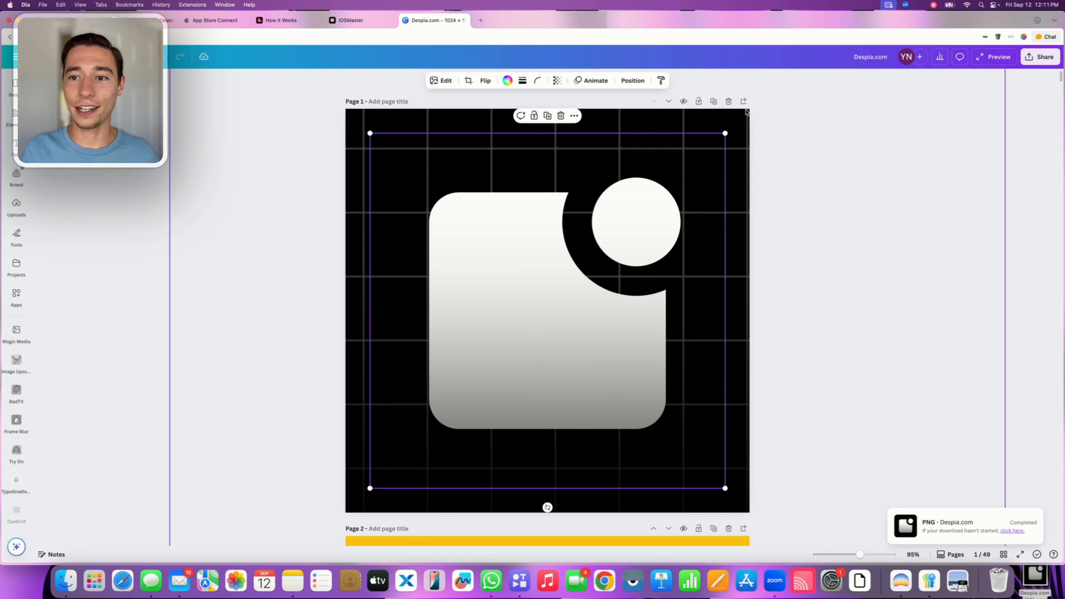
left_click(747, 242)
key("super+Return")
scroll(755, 239, "up", 9)
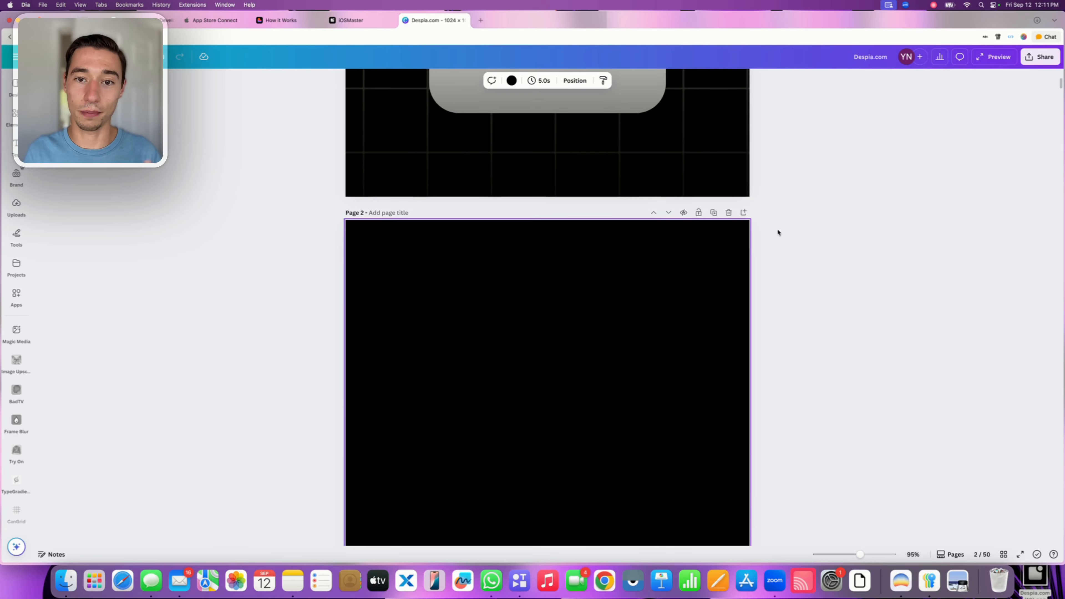
Copy the logo from page 1 onto the blank page 2 and scale it up to fill the page
left_click(654, 154)
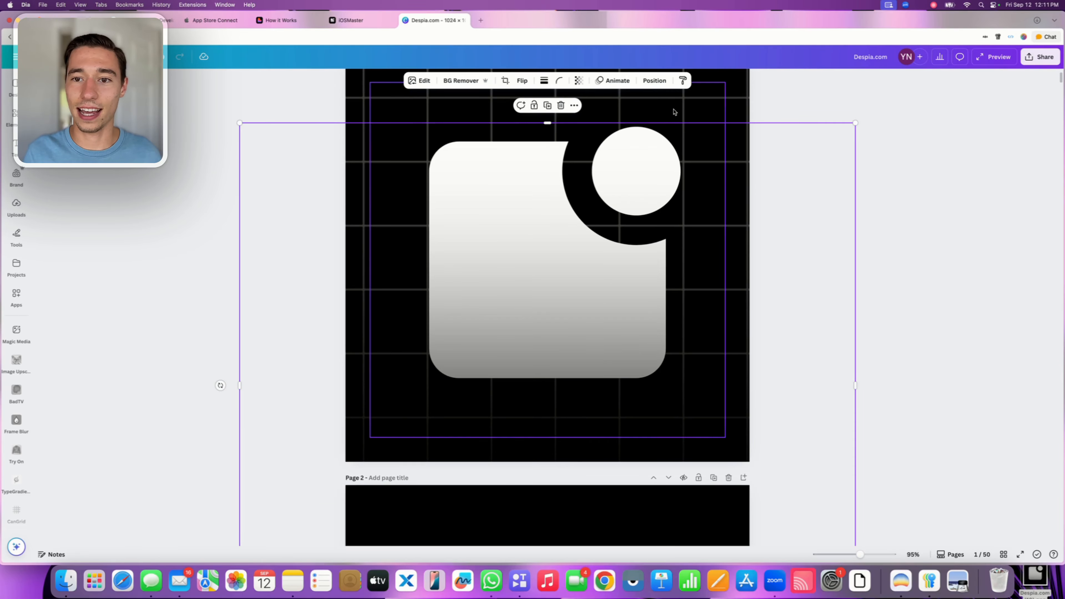
key("super+c")
scroll(564, 273, "down", 8)
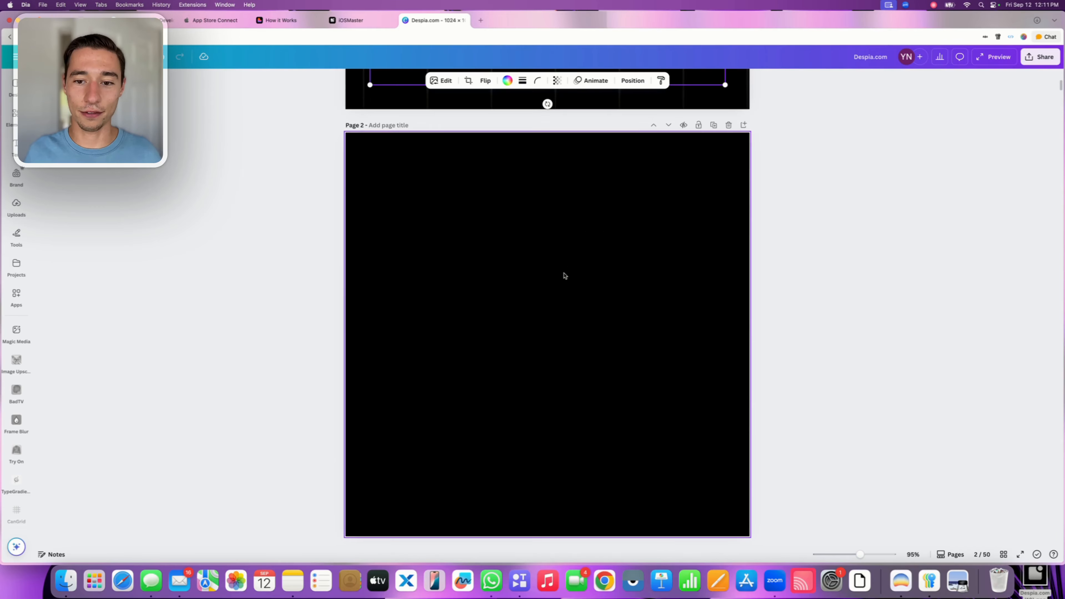
left_click(564, 273)
key("super+v")
left_click_drag(606, 305, 582, 281)
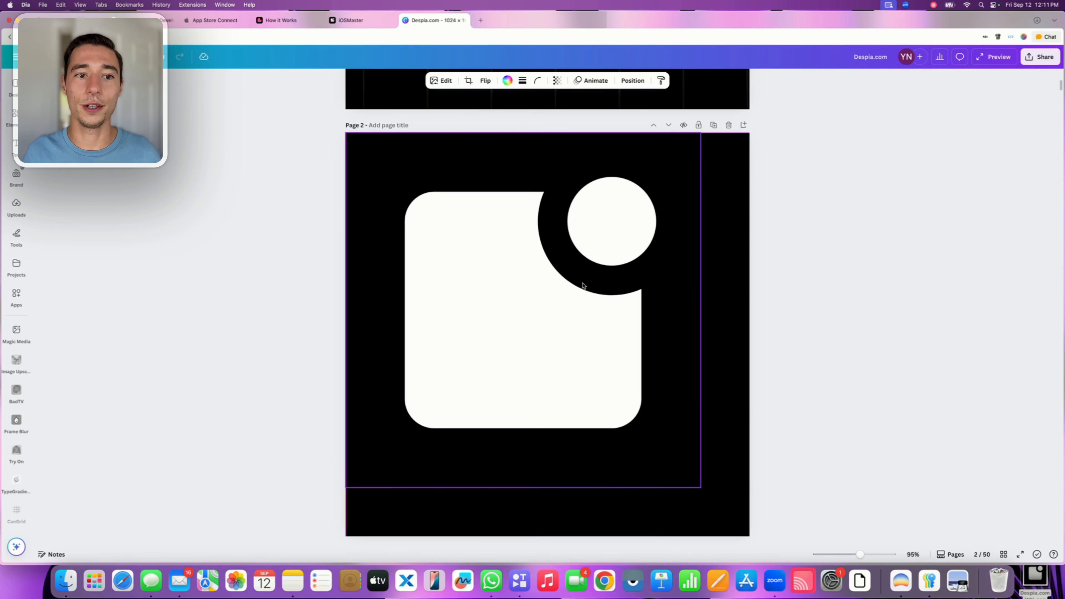
left_click_drag(701, 488, 750, 536)
scroll(851, 297, "down", 1)
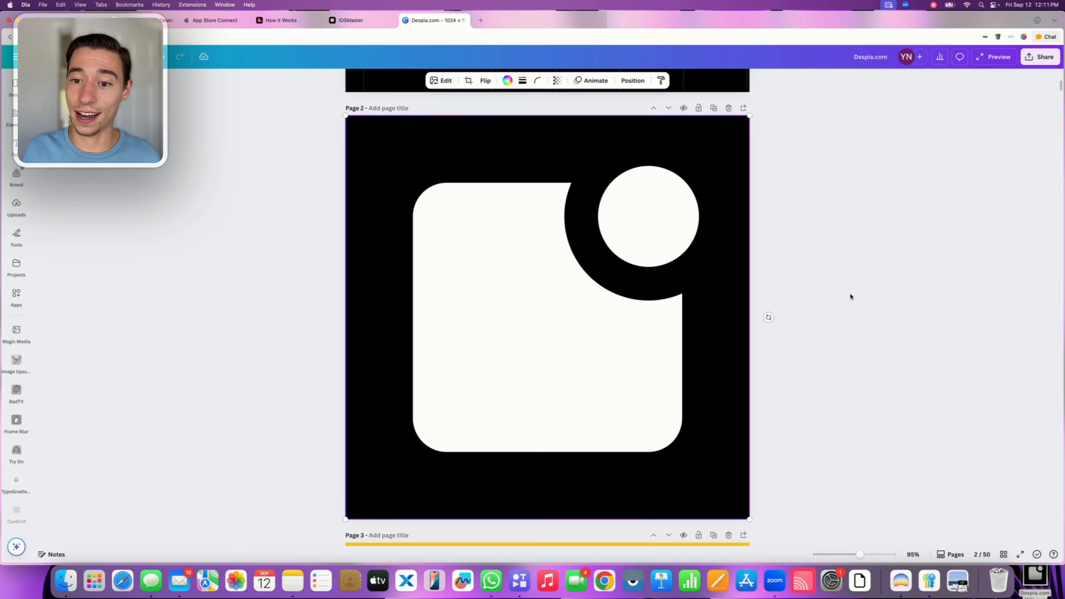
left_click(1040, 56)
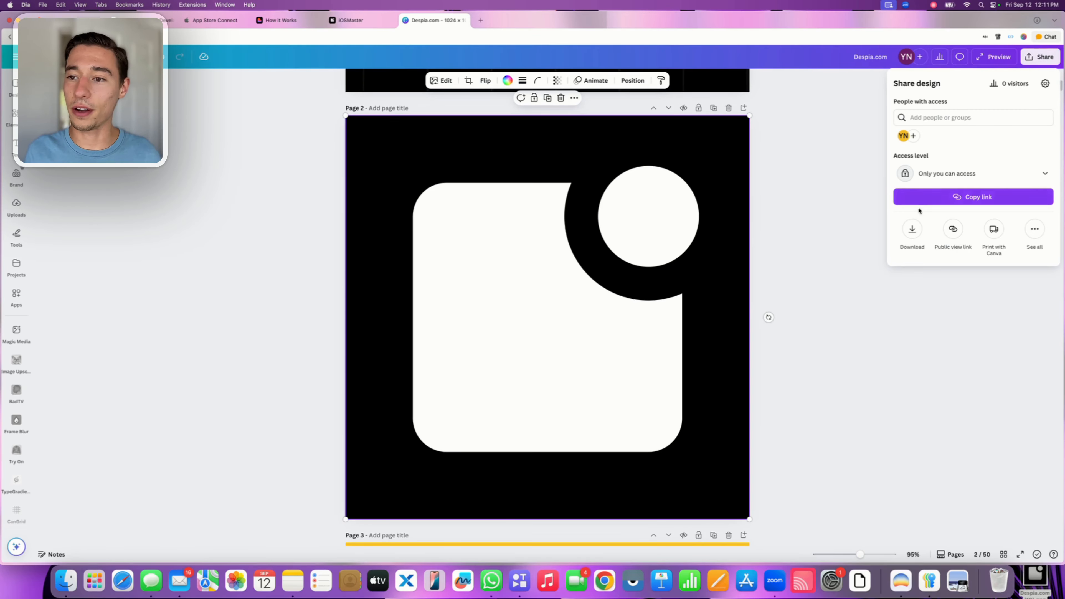
left_click(913, 235)
left_click(926, 197)
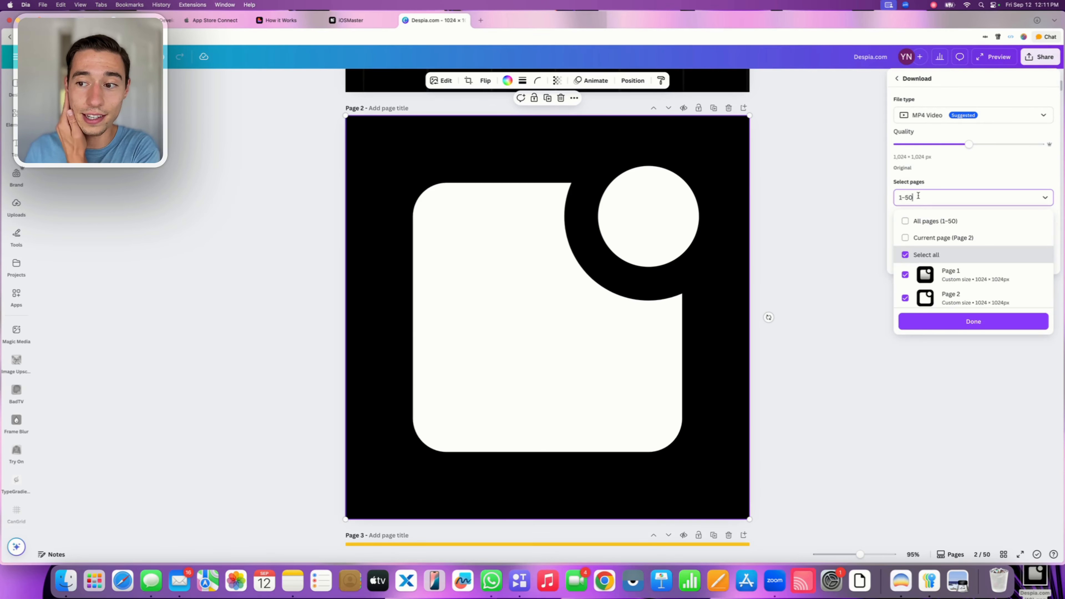
left_click(907, 238)
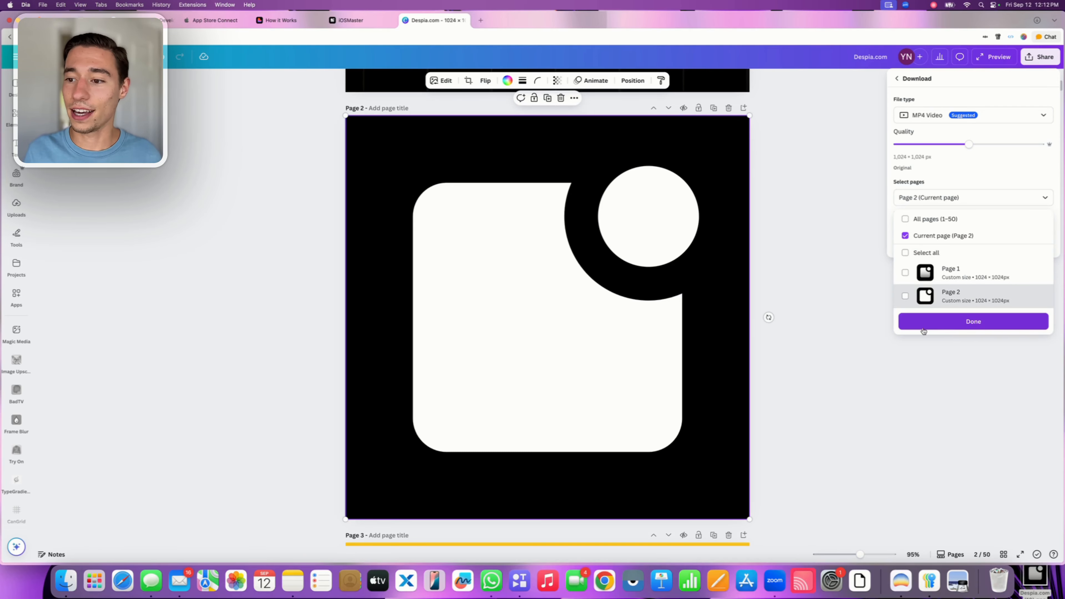
scroll(918, 290, "down", 3)
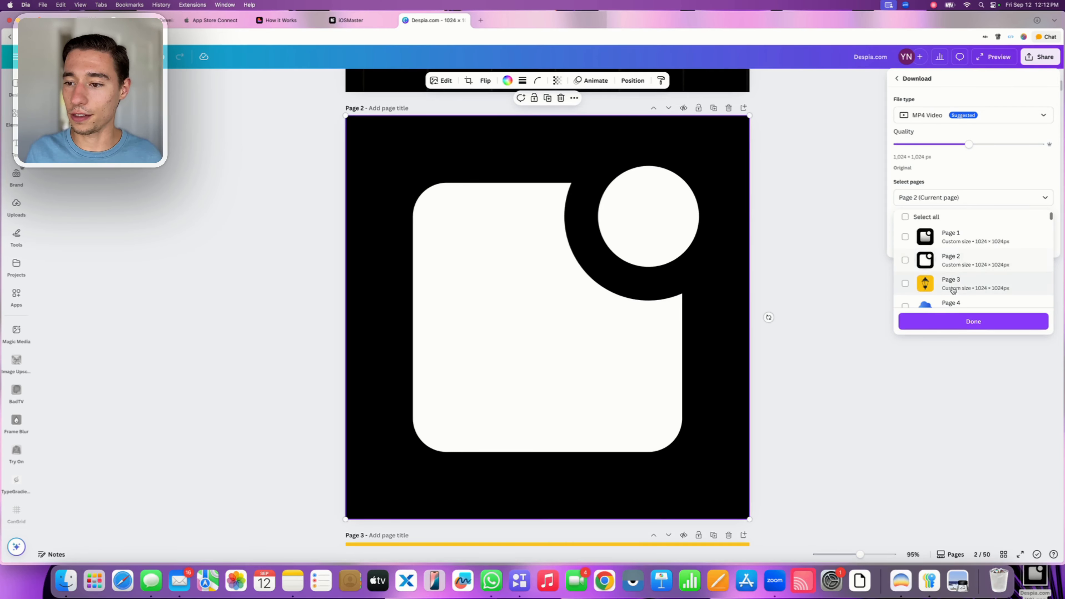
left_click(974, 321)
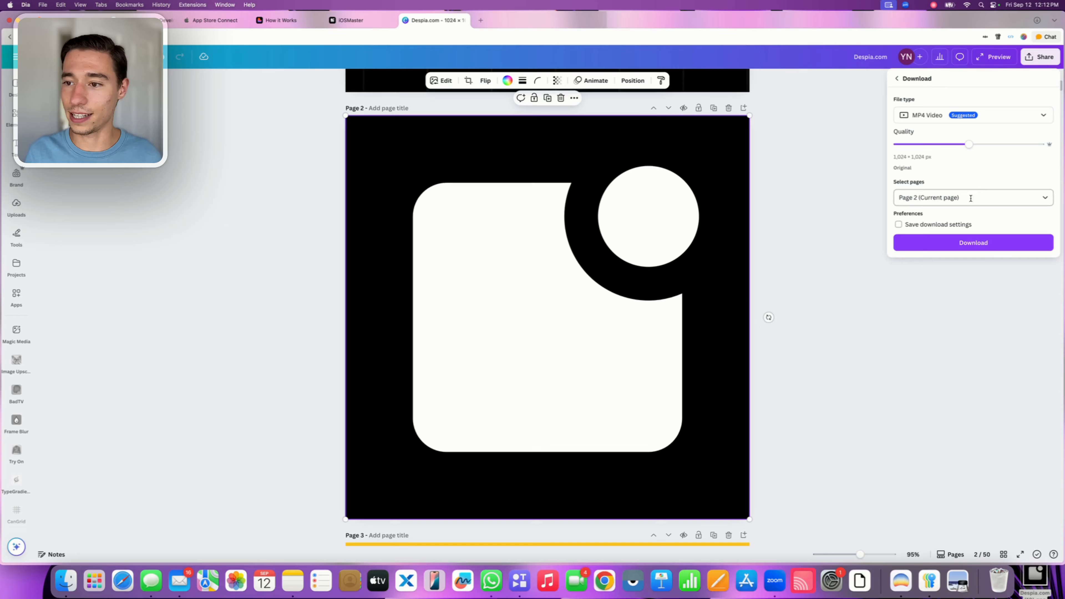
left_click(931, 116)
left_click(923, 285)
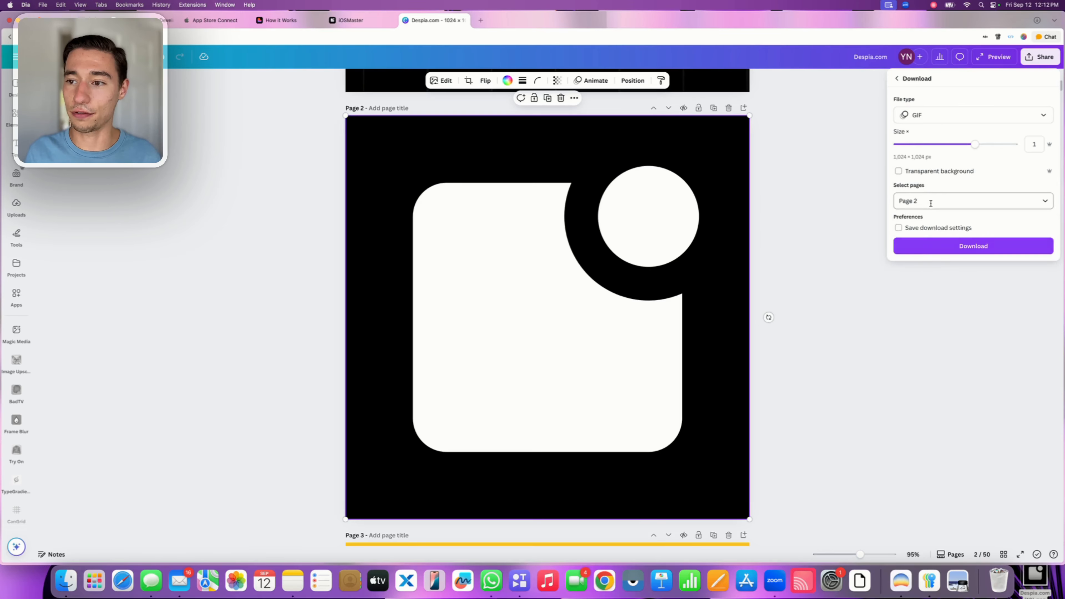
left_click(899, 171)
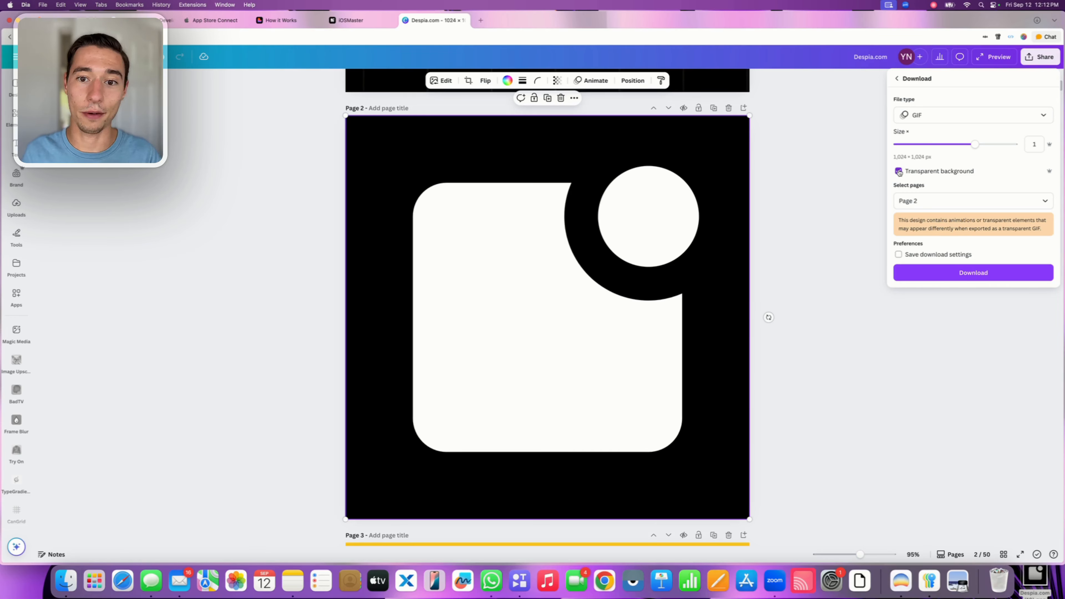
left_click(788, 220)
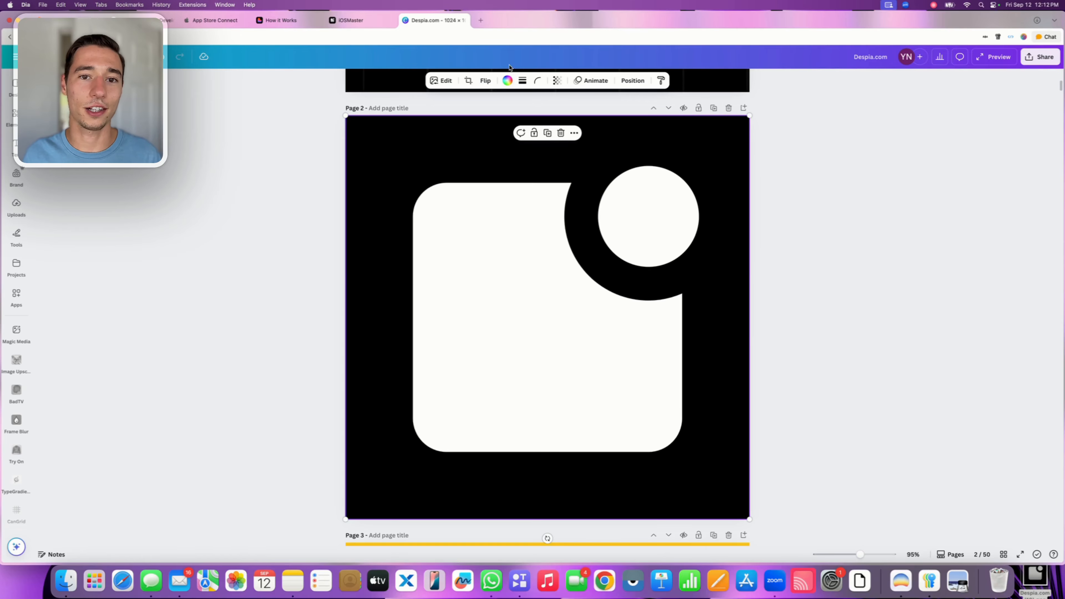
Recolour the logo on page 2 solid black and set that page's background to white
left_click(509, 80)
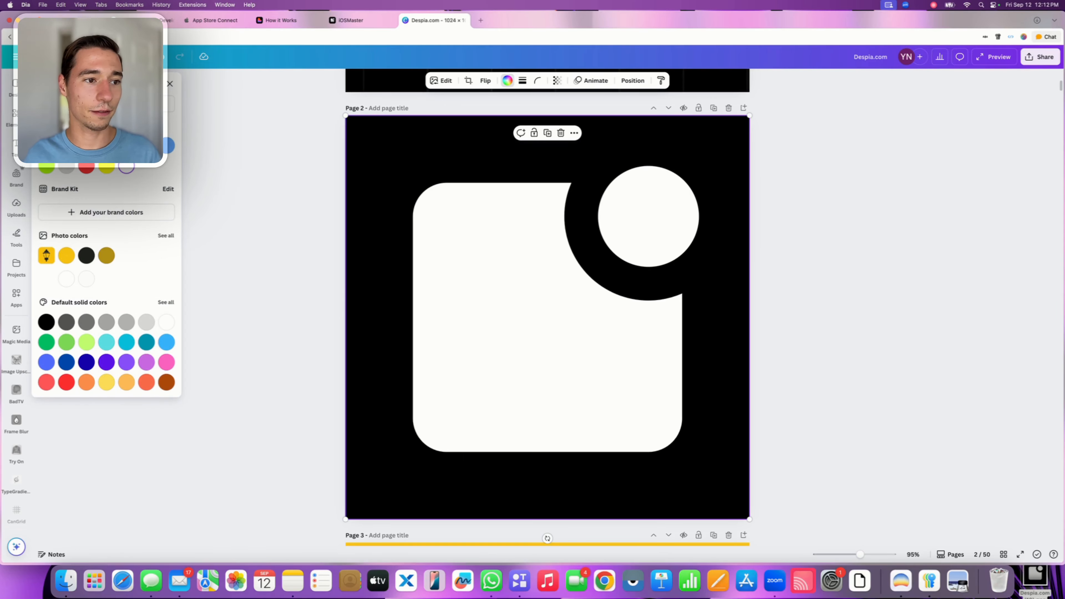
left_click(46, 323)
left_click(15, 117)
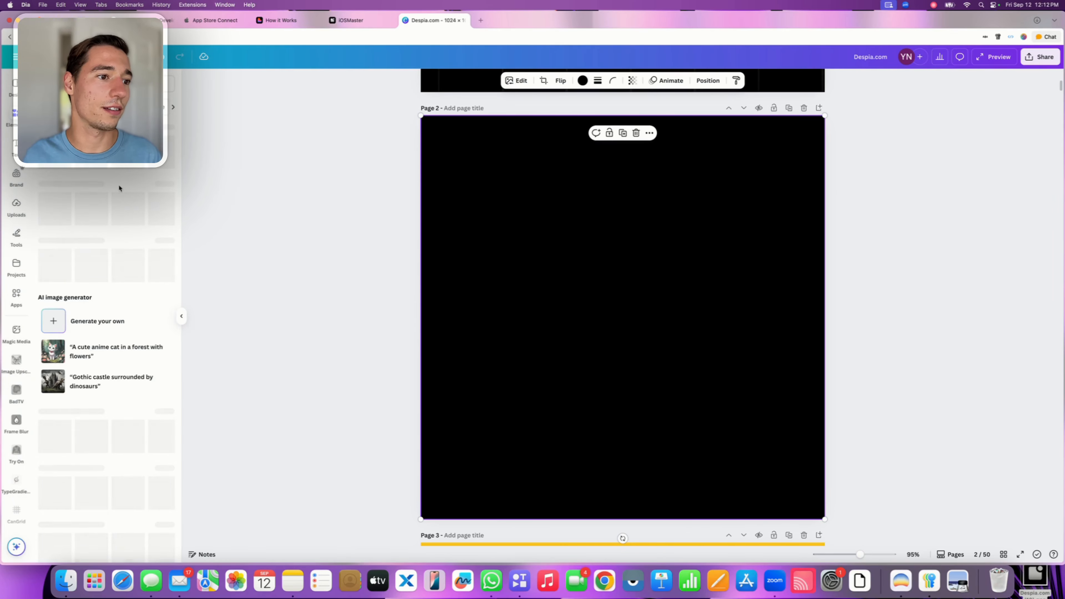
left_click_drag(610, 171, 599, 226)
left_click(545, 133)
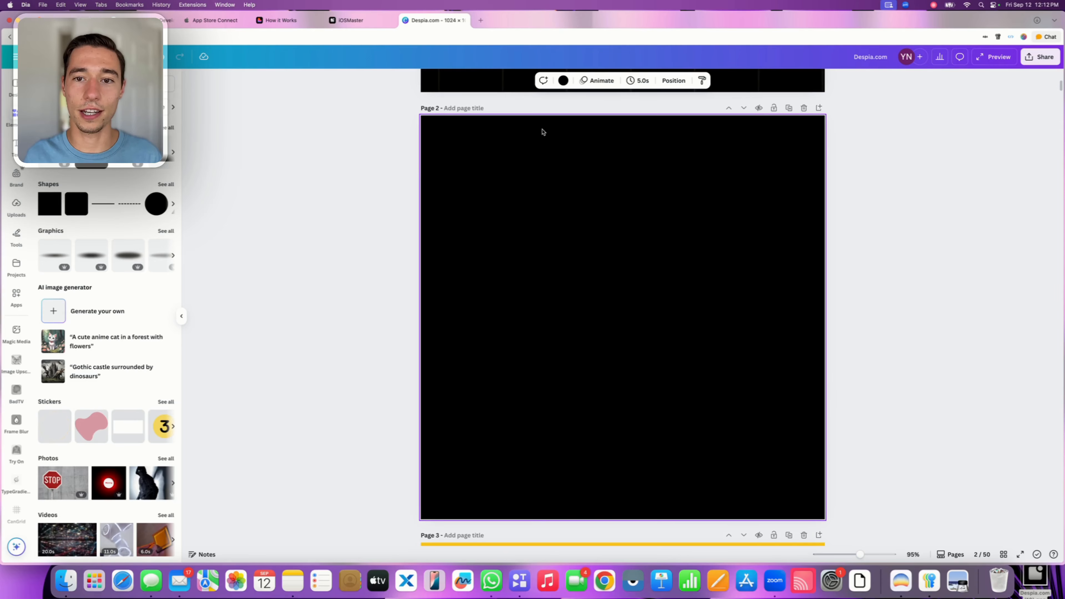
left_click(564, 80)
left_click(167, 318)
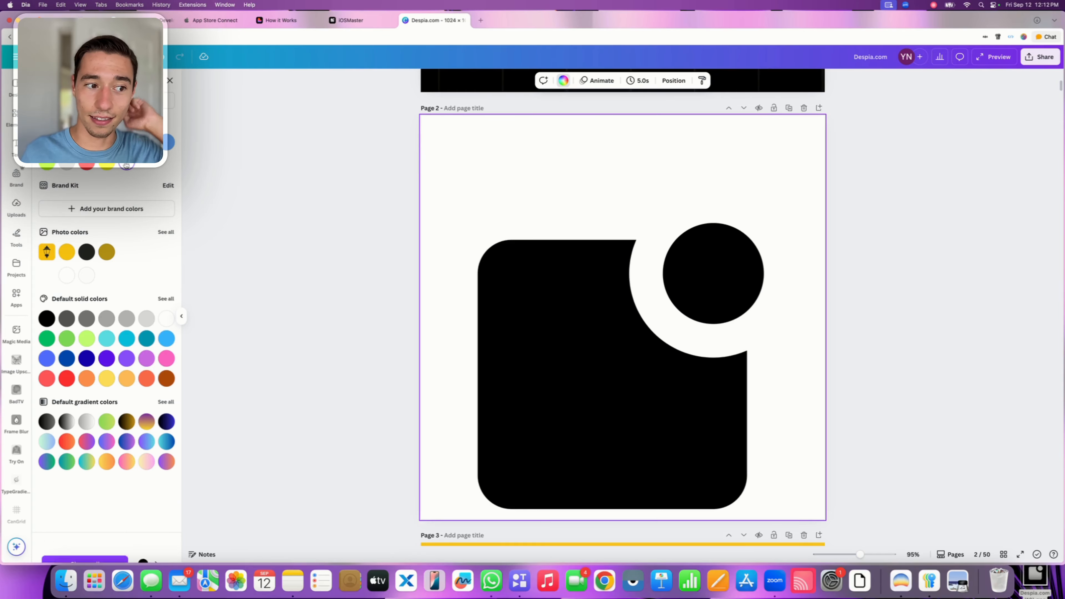
Move the black logo back up so its frame aligns with the edges of page 2
left_click(650, 272)
left_click_drag(650, 272, 661, 214)
scroll(946, 327, "up", 1)
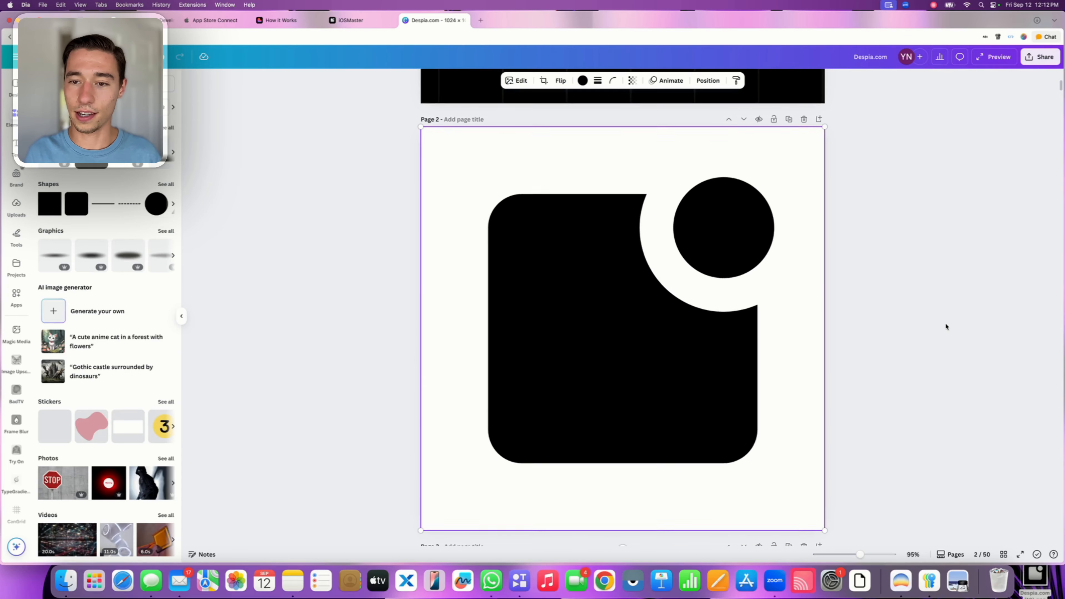
Download only the current page, page 2, as a GIF with a transparent background
left_click(1040, 56)
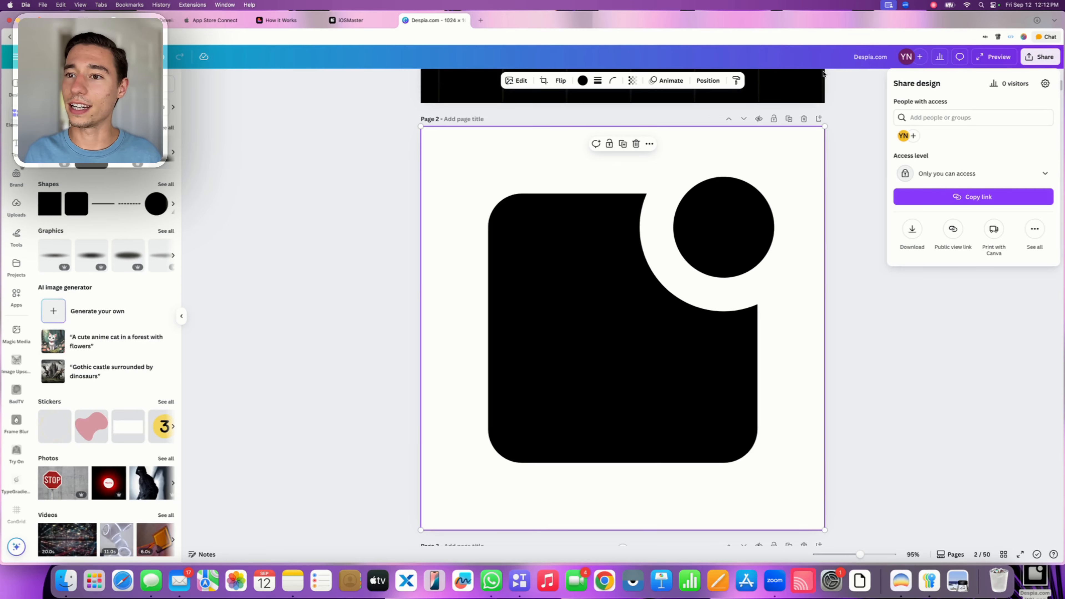
left_click(913, 230)
left_click(923, 197)
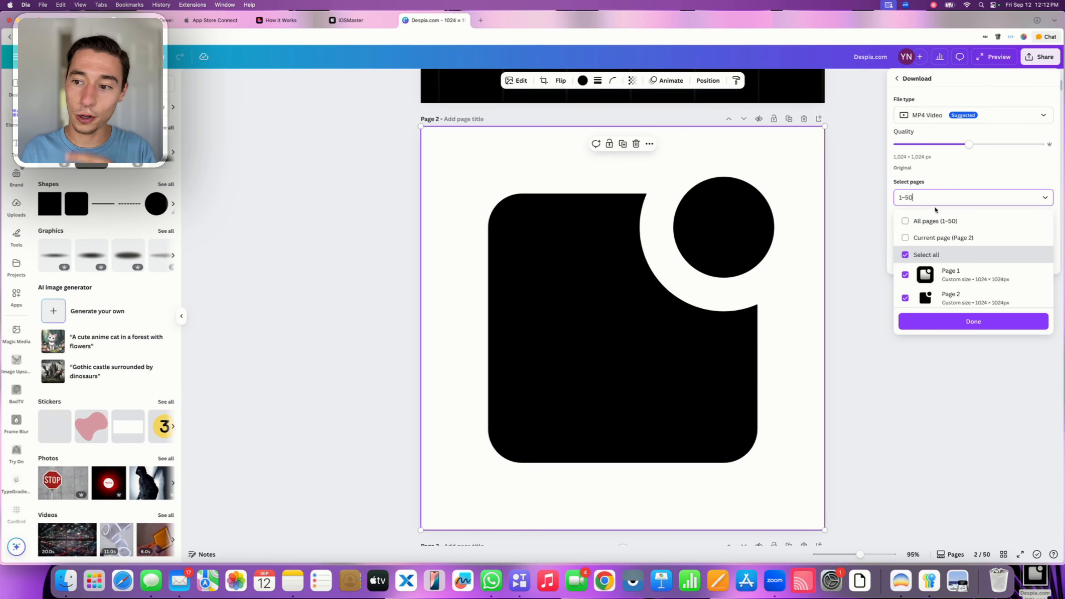
left_click(916, 238)
left_click(925, 115)
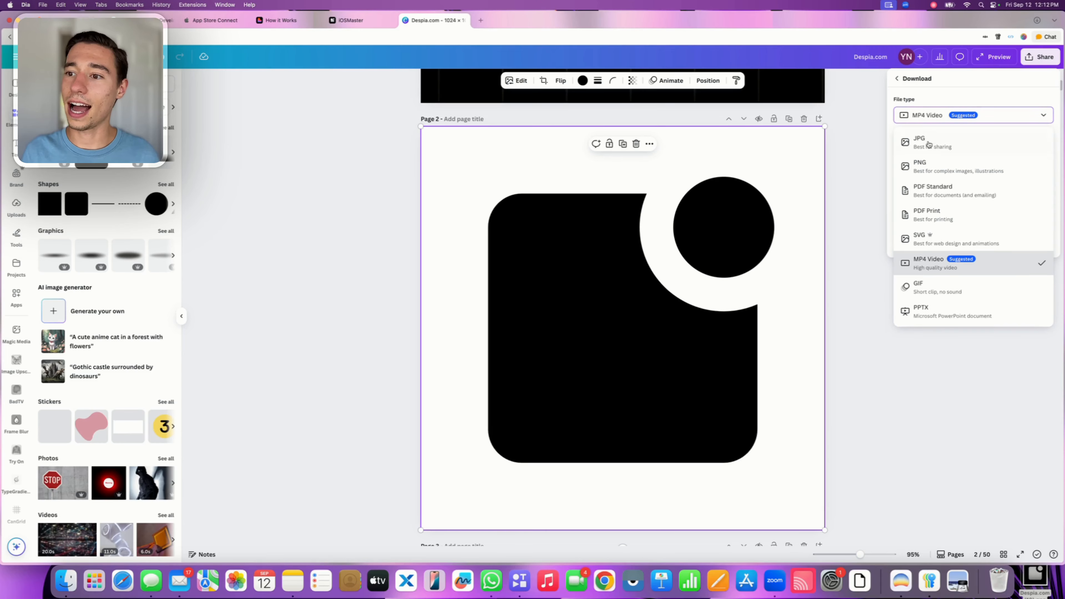
left_click(931, 289)
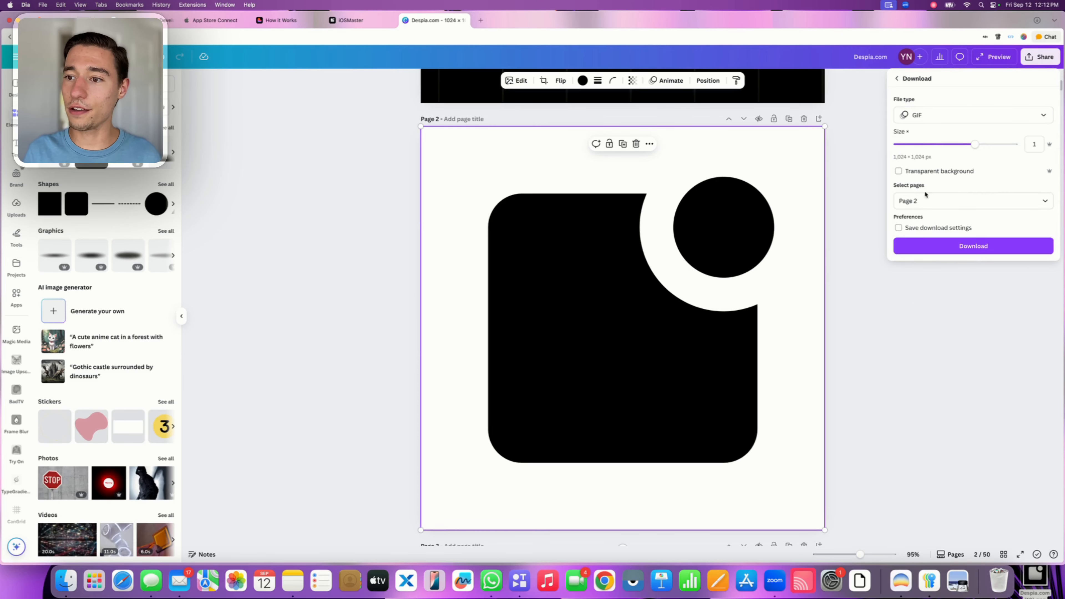
left_click(899, 171)
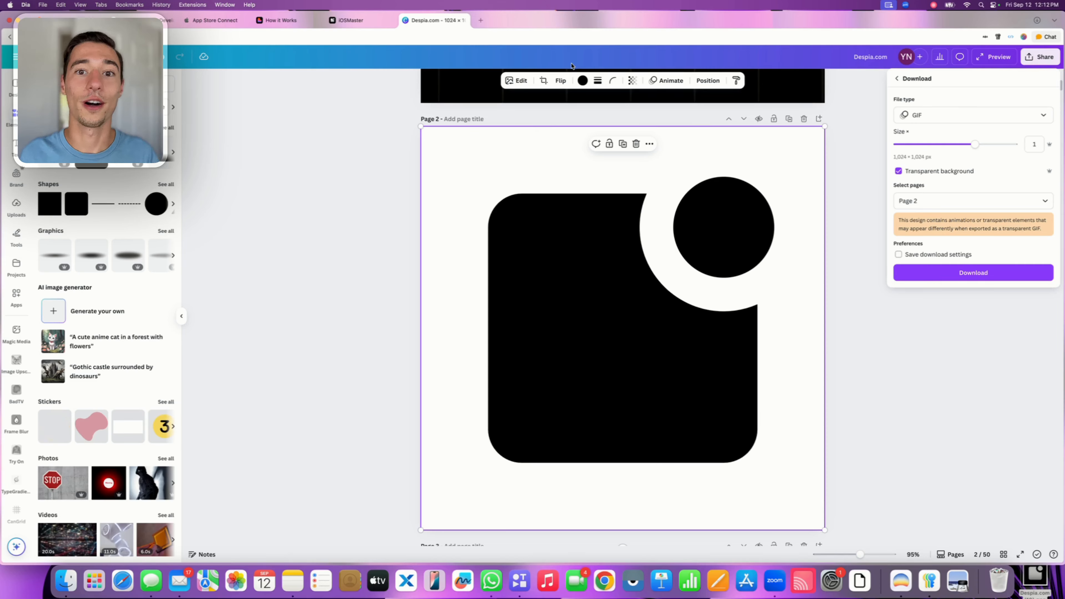
left_click(917, 277)
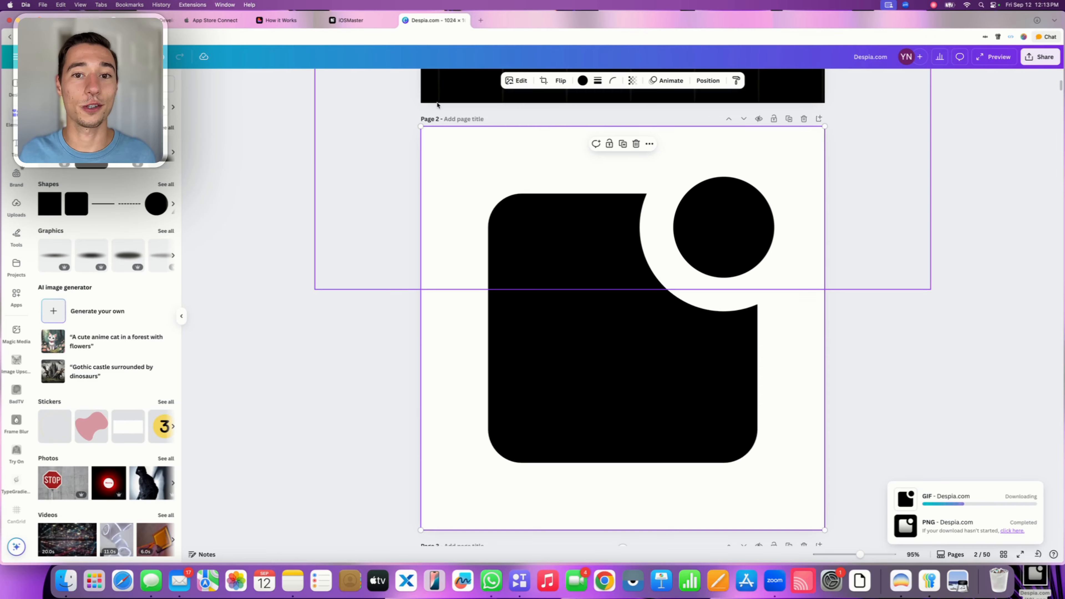
Return to the iOSMaster project in Despia and open the upload dialog for the Splash Screen Layout icon
left_click(360, 24)
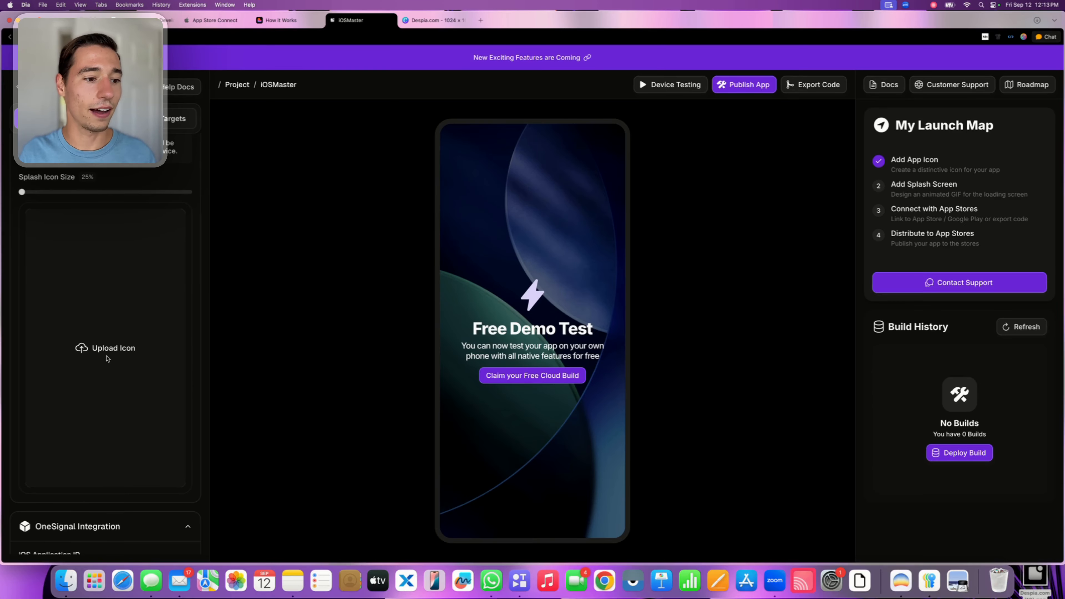
left_click(115, 349)
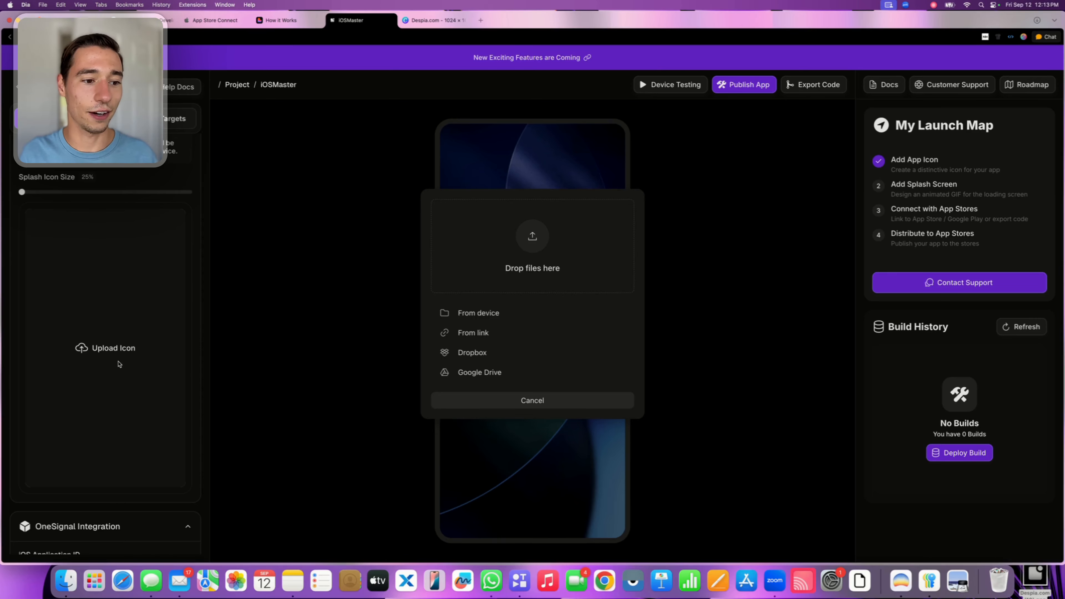
left_click(98, 288)
scroll(149, 279, "up", 3)
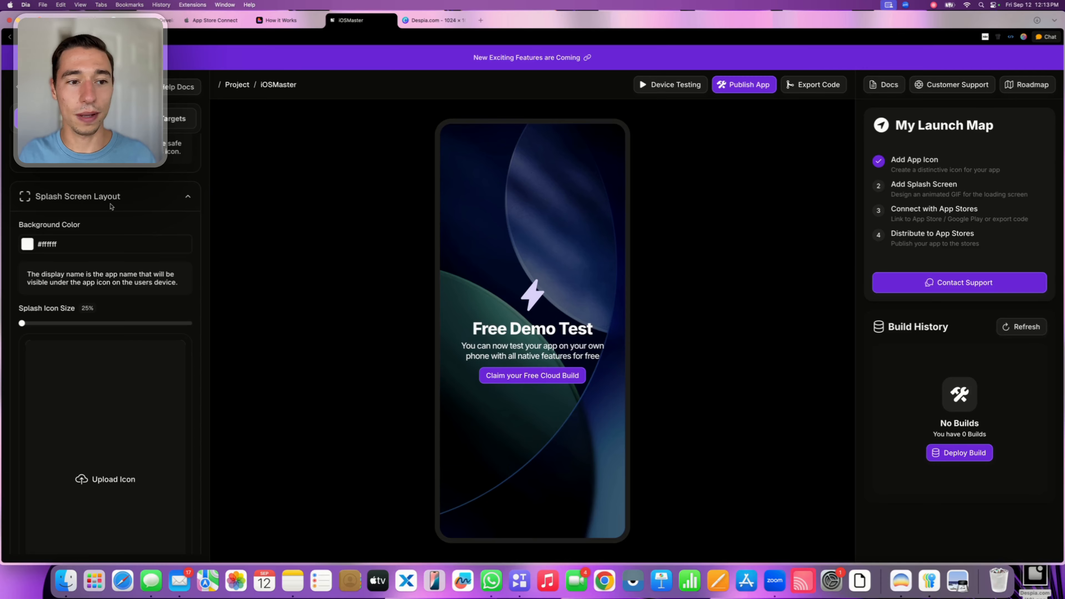
scroll(142, 342, "down", 5)
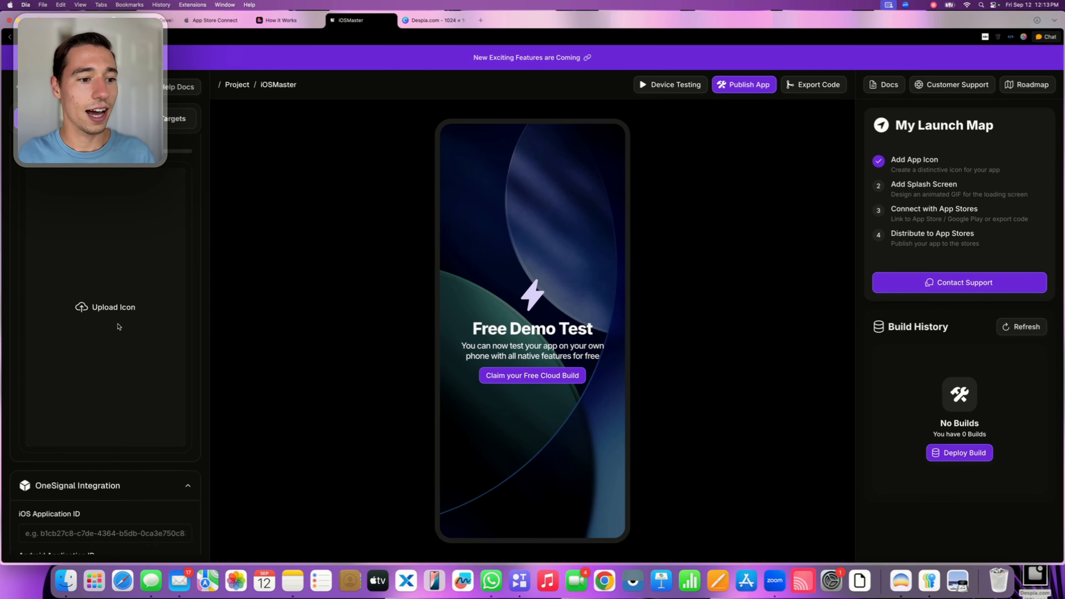
left_click(115, 312)
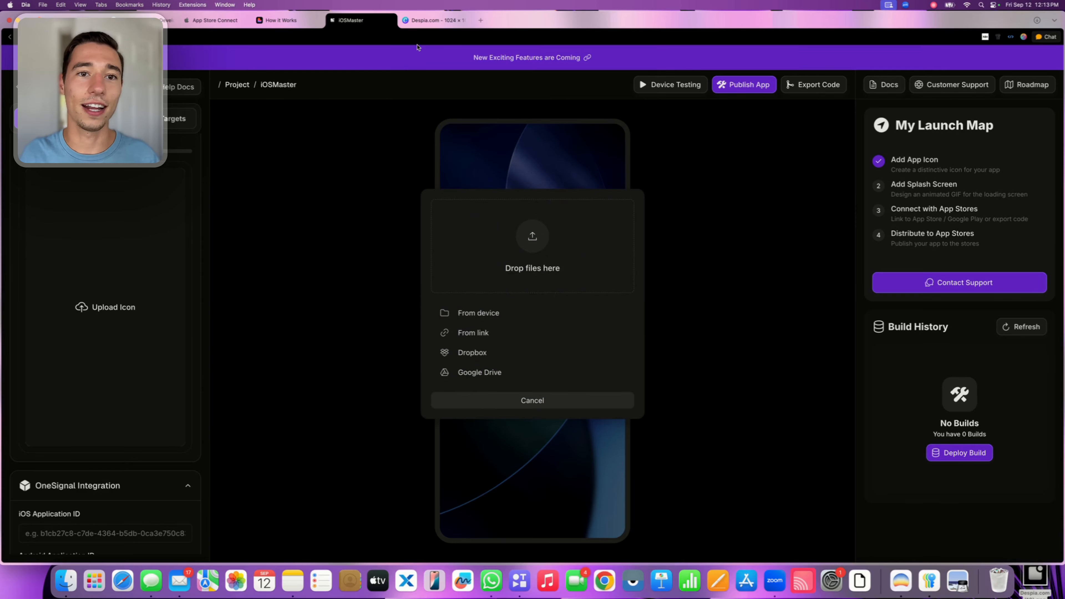
Upload the downloaded Despia.com (6).gif as the splash icon and set the Splash Icon Size to 31%
left_click(432, 20)
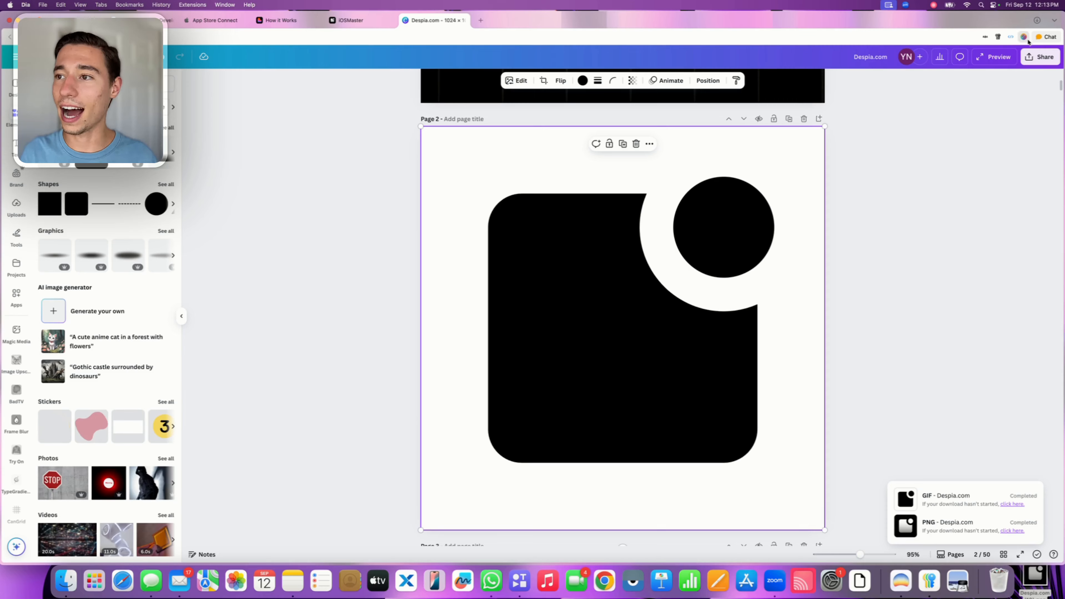
left_click(1038, 20)
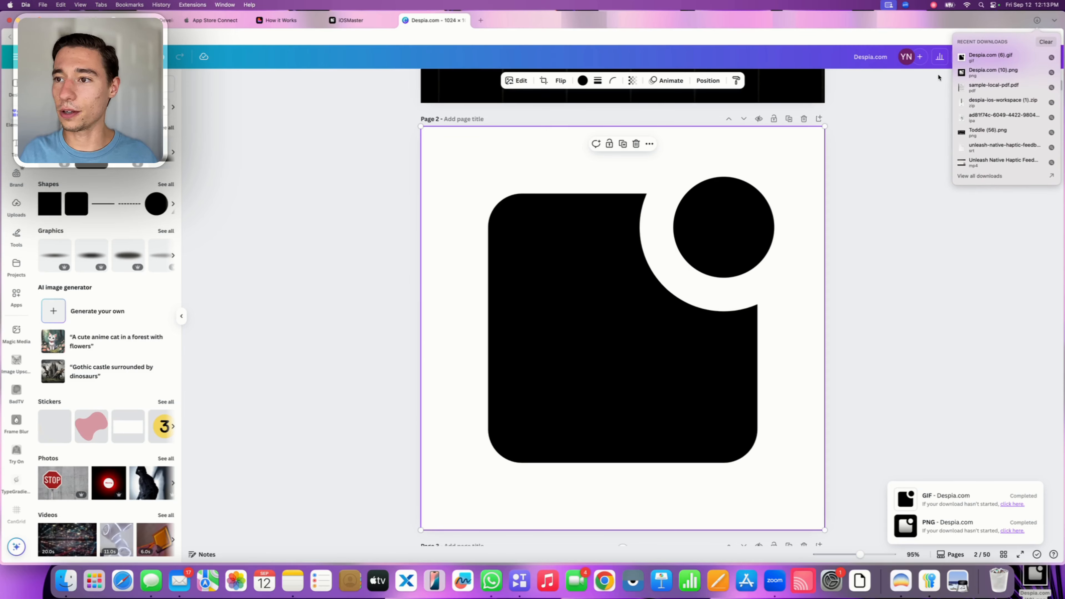
left_click_drag(990, 57, 614, 258)
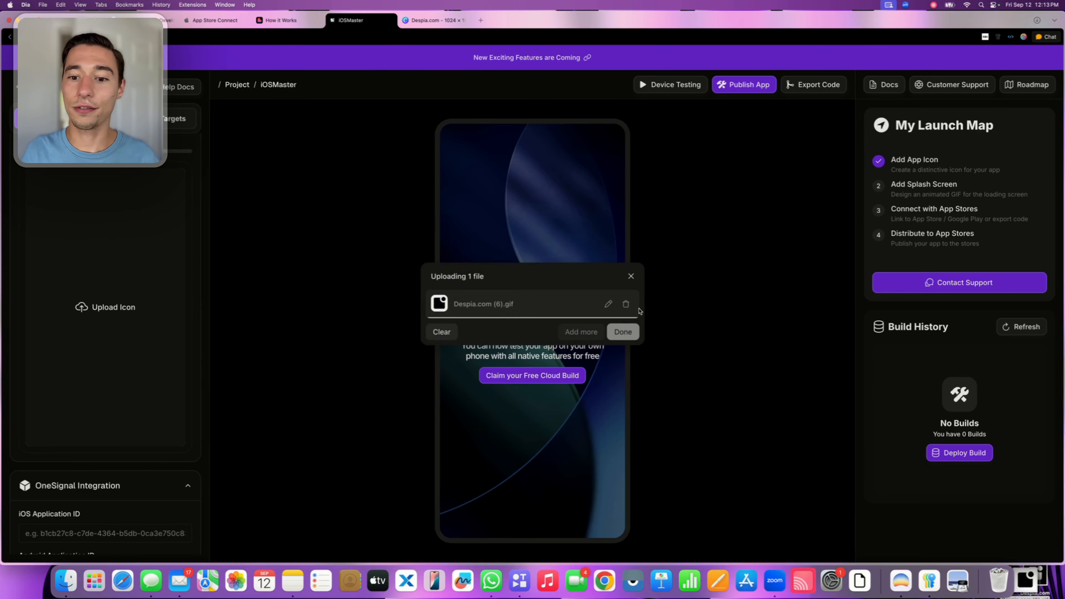
left_click(623, 332)
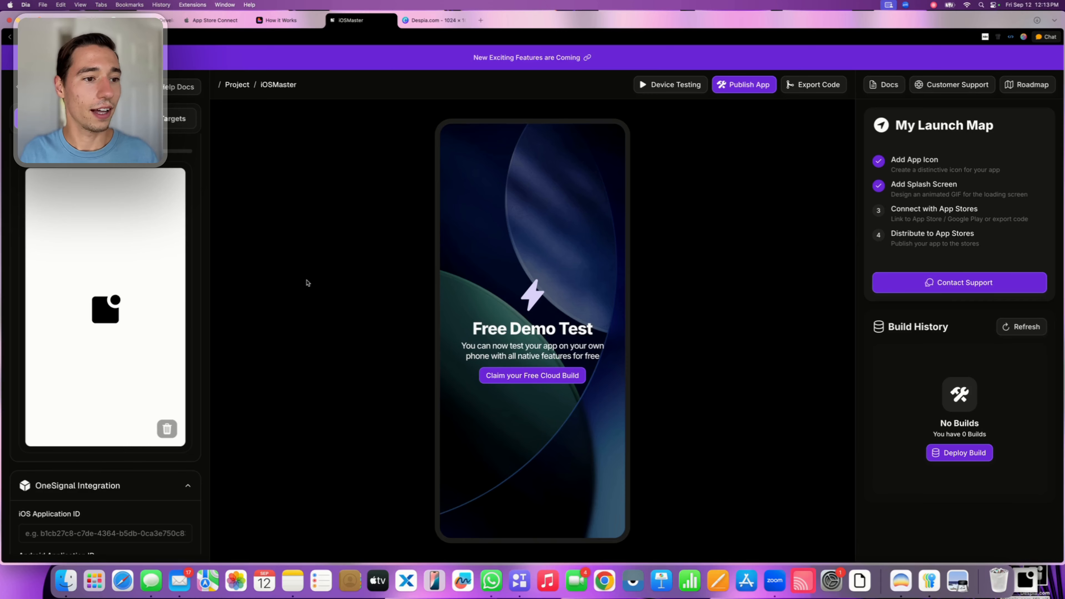
scroll(78, 175, "up", 2)
left_click_drag(23, 187, 61, 186)
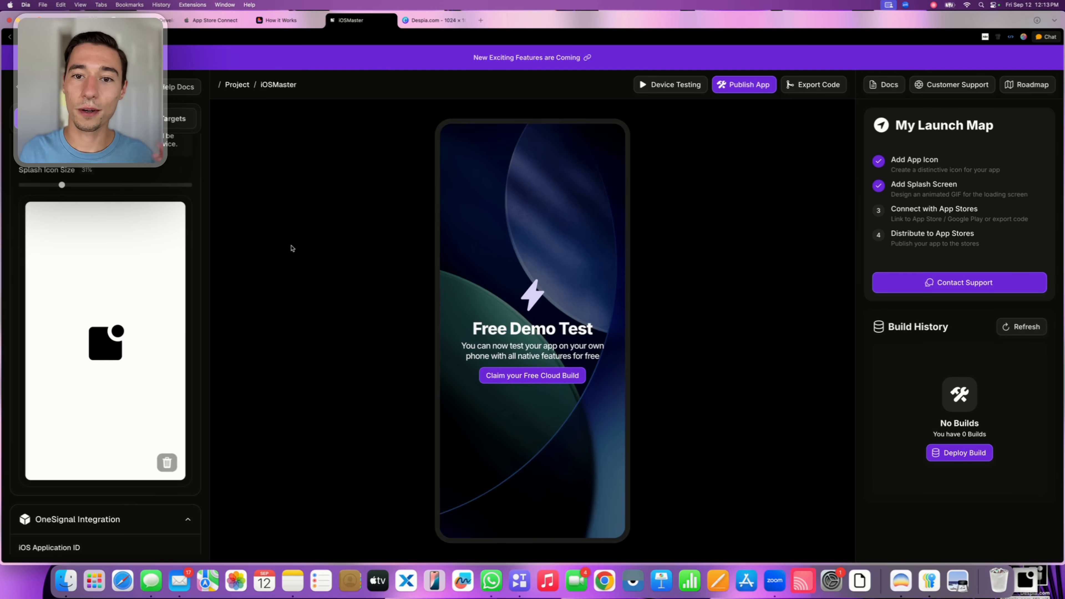
Turn on Fullscreen Mode in the iOSMaster project's Status Bar Settings
scroll(180, 276, "down", 5)
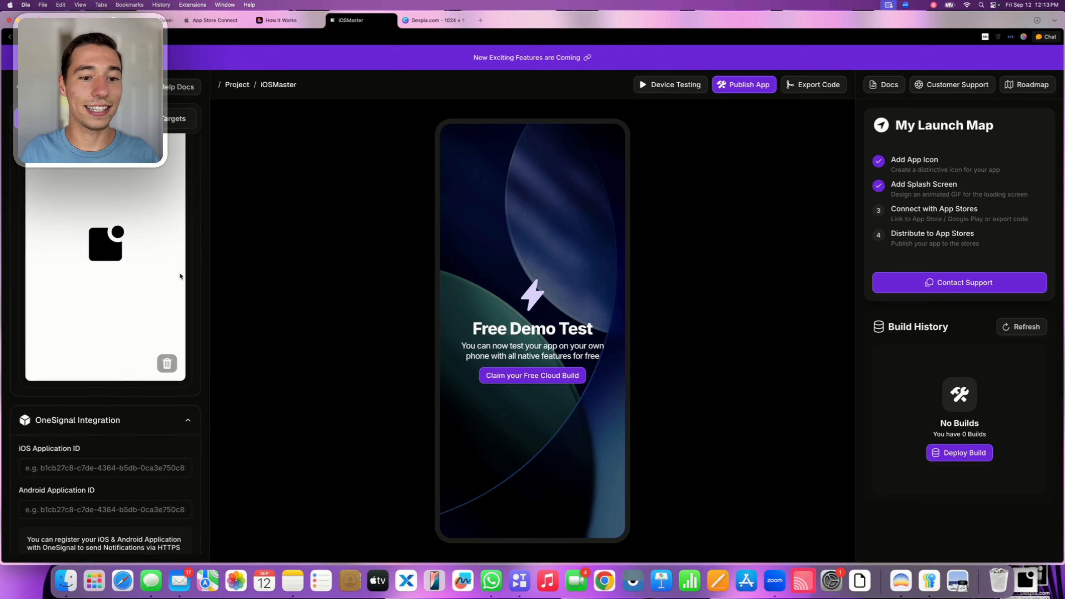
scroll(180, 276, "down", 5)
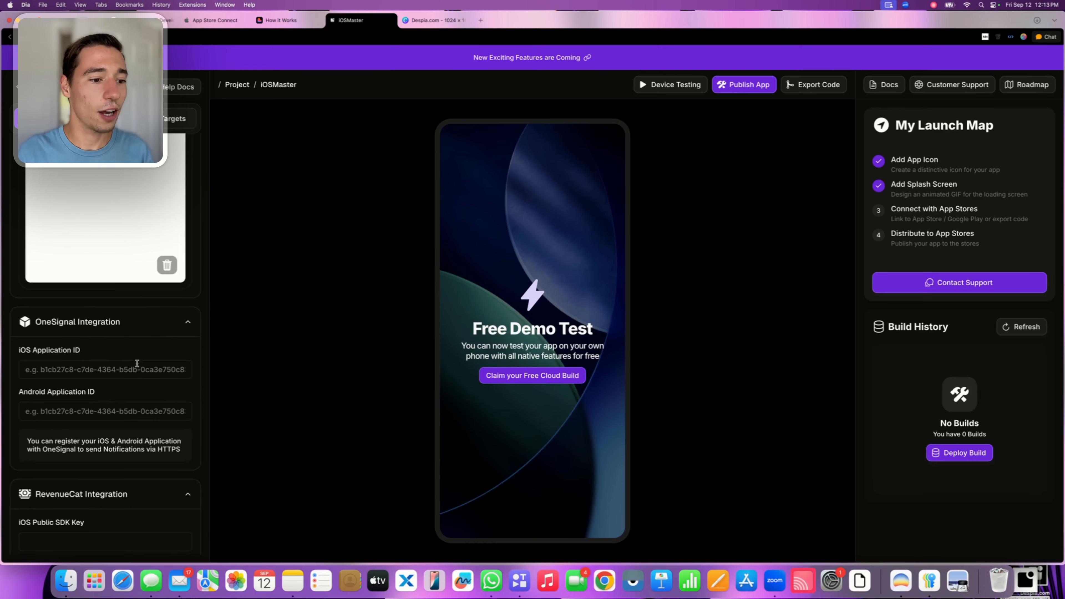
left_click(136, 365)
scroll(136, 365, "down", 6)
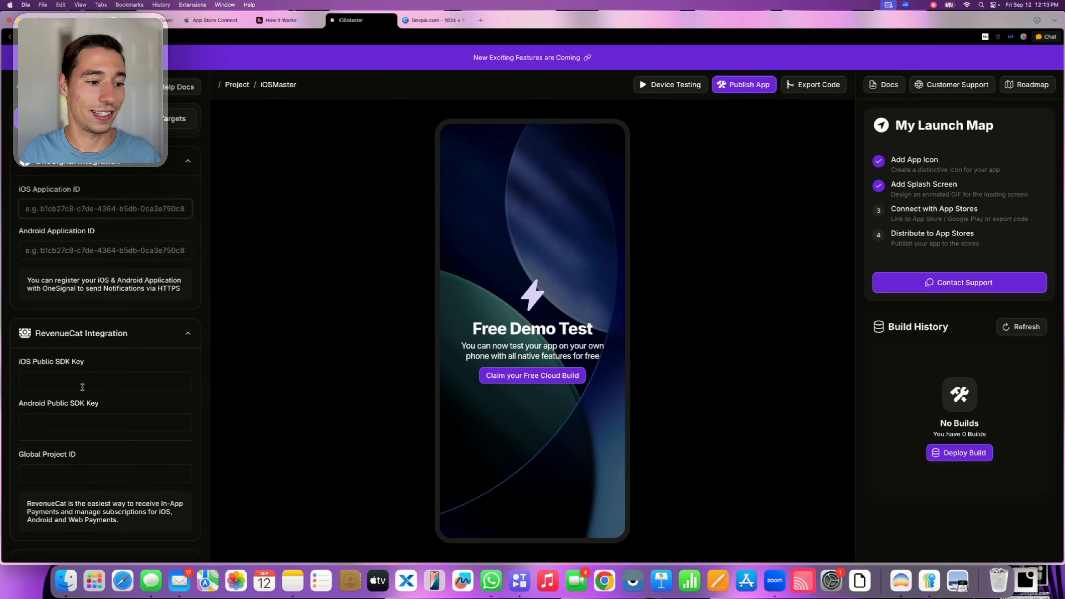
scroll(80, 402, "down", 8)
scroll(74, 408, "down", 12)
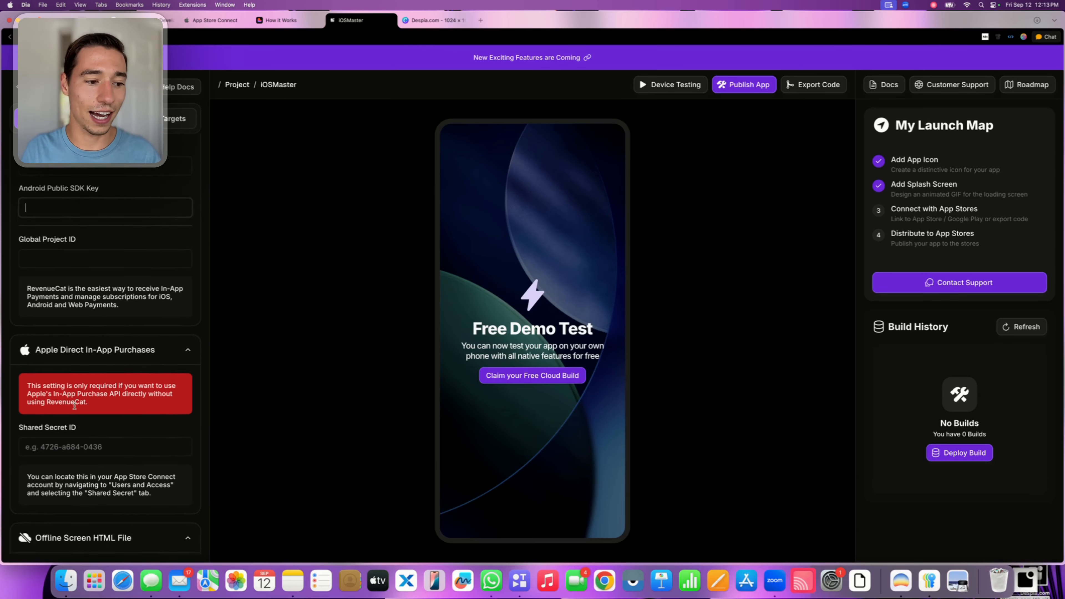
scroll(75, 408, "down", 20)
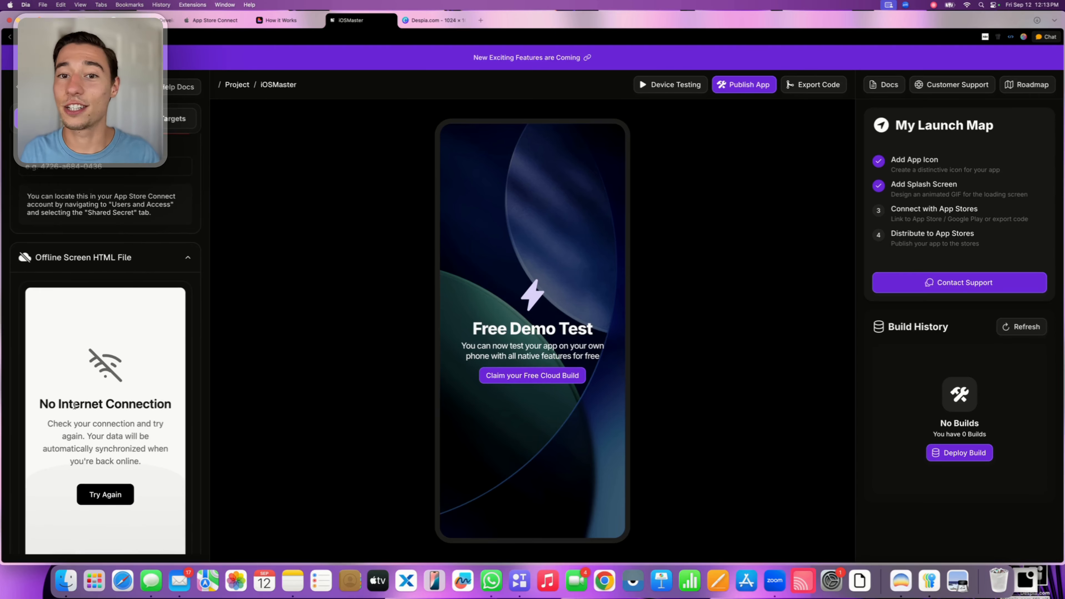
scroll(100, 314, "down", 8)
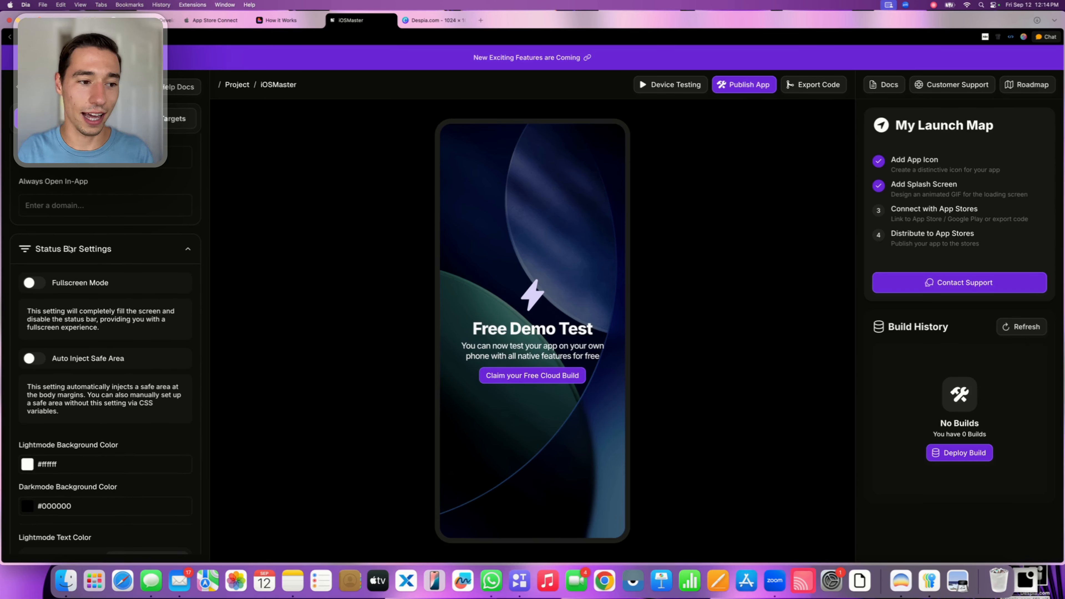
left_click(34, 285)
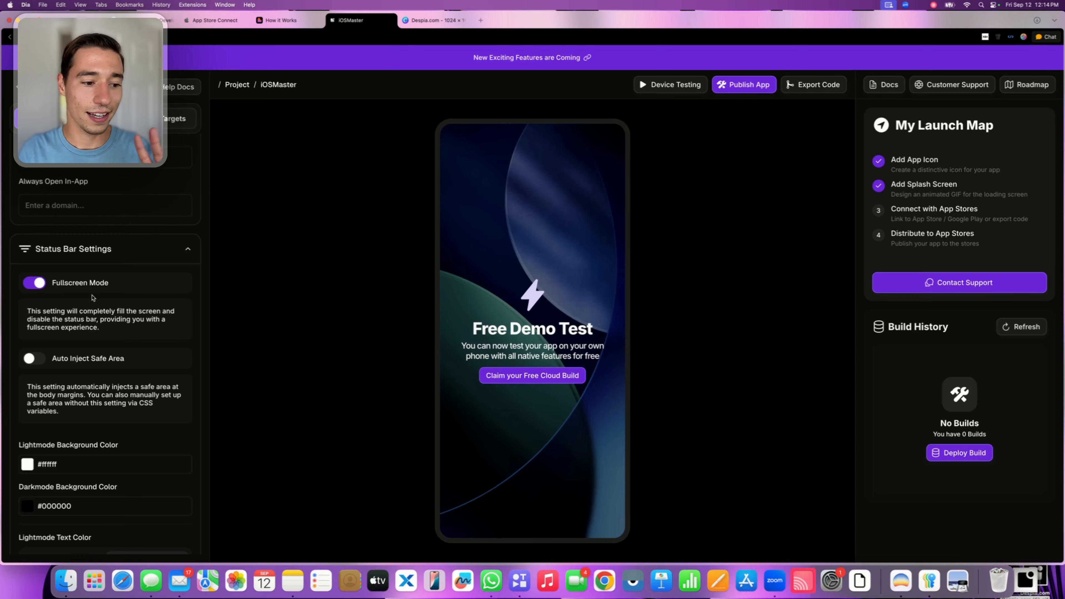
Enable Open Web App Links in your App under the project's Web App Synchronization settings
scroll(93, 298, "up", 20)
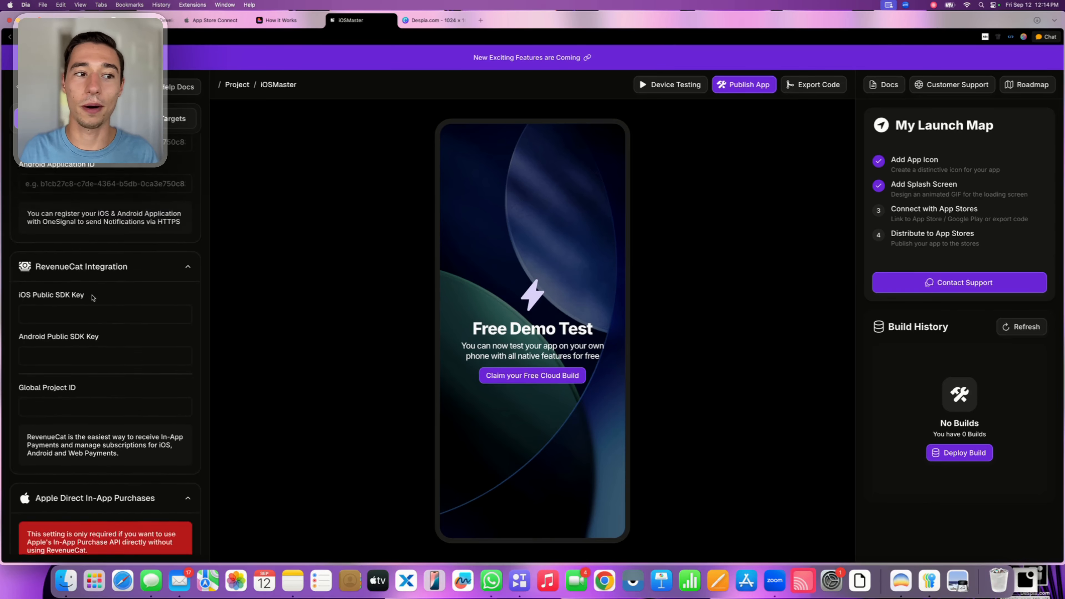
scroll(92, 296, "up", 20)
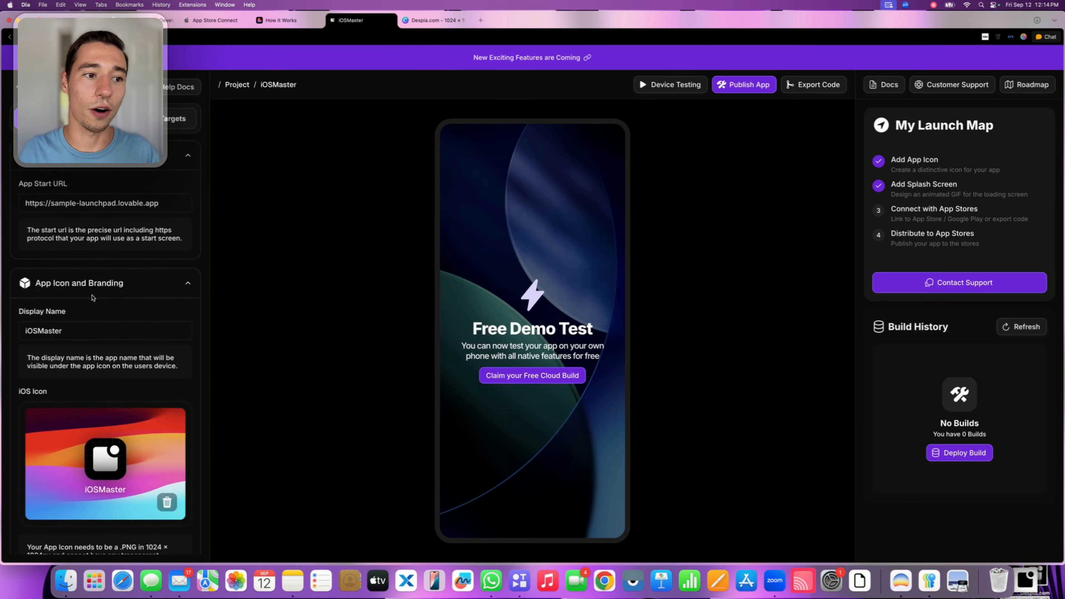
scroll(93, 298, "up", 4)
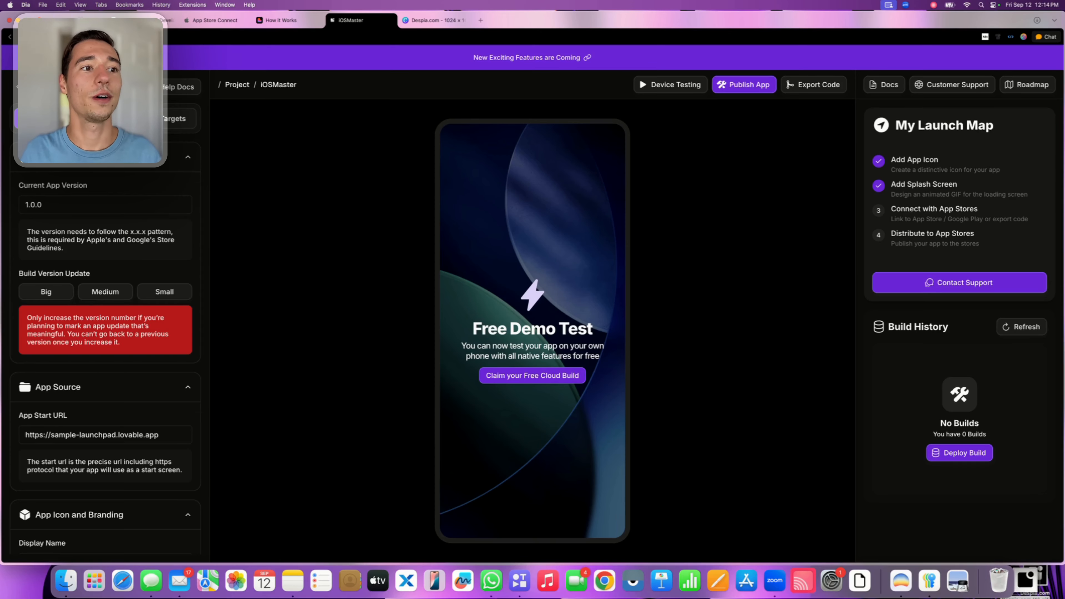
left_click(105, 119)
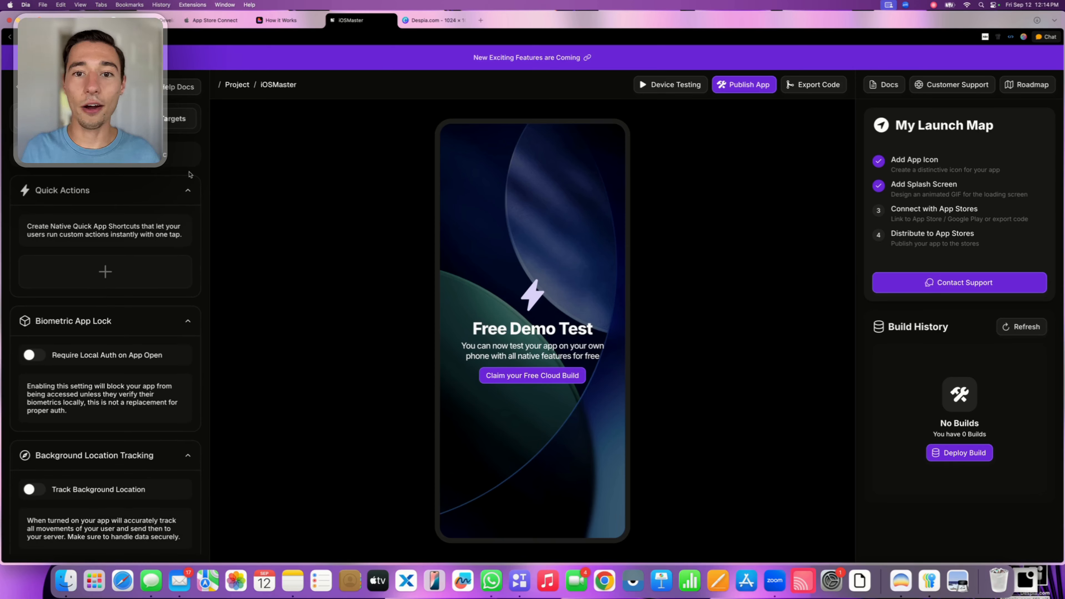
scroll(70, 308, "down", 3)
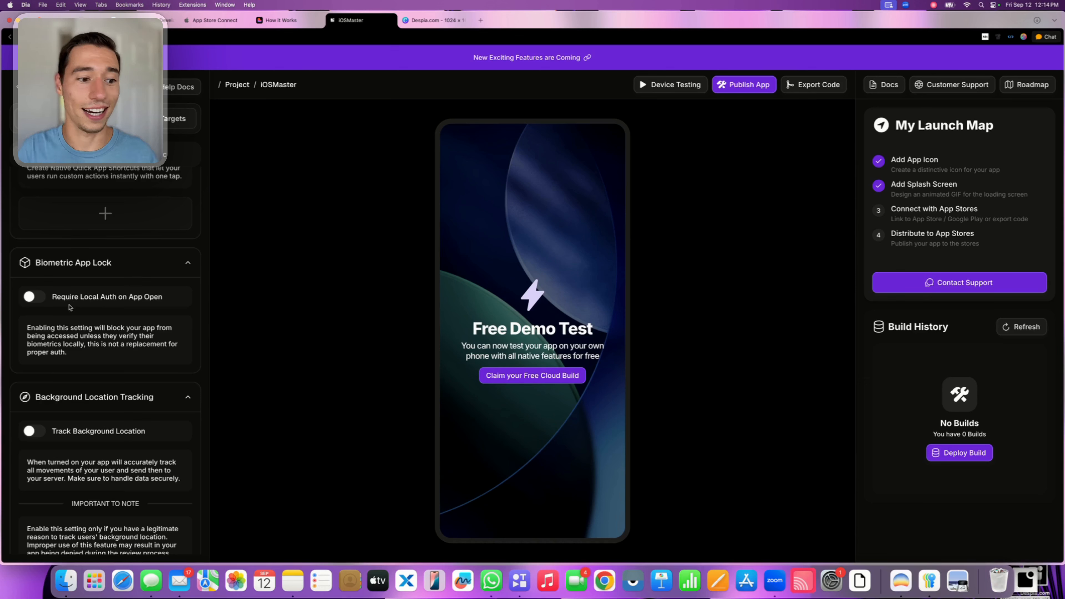
scroll(50, 294, "down", 1)
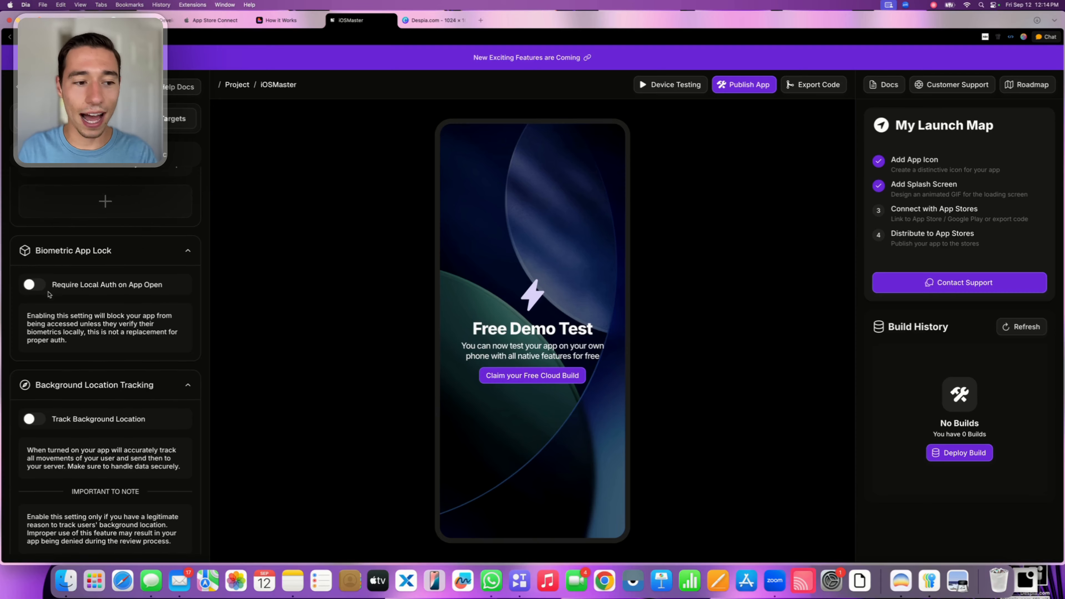
scroll(50, 294, "down", 10)
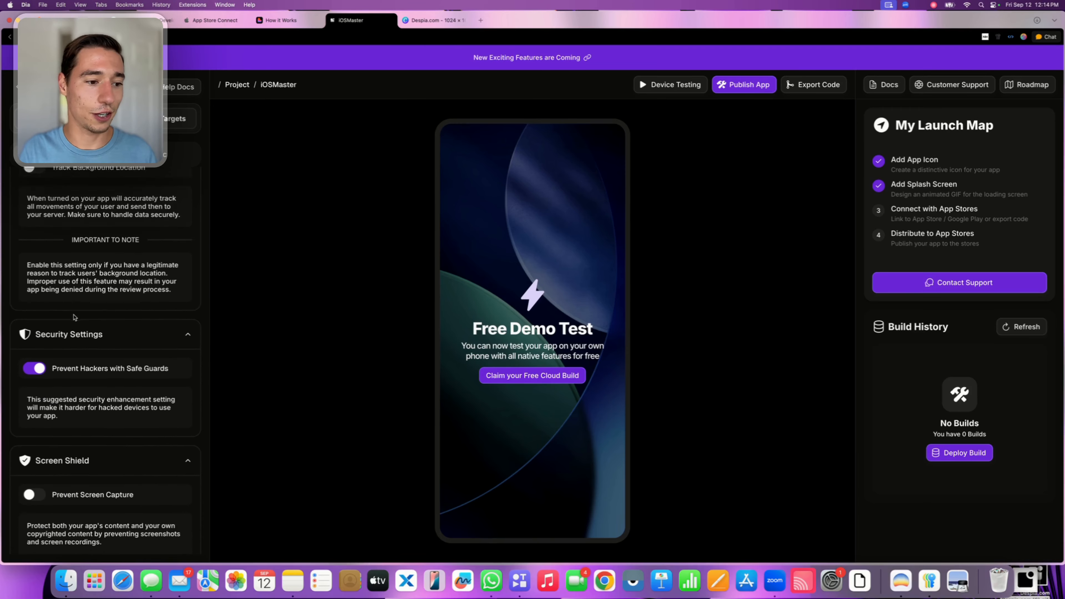
scroll(73, 317, "down", 9)
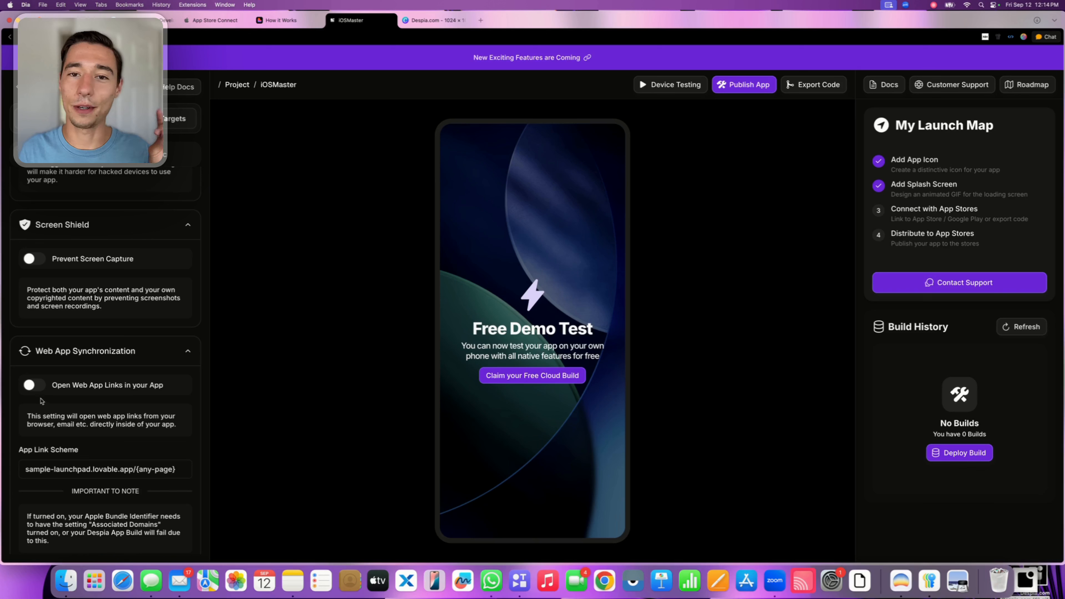
left_click(32, 385)
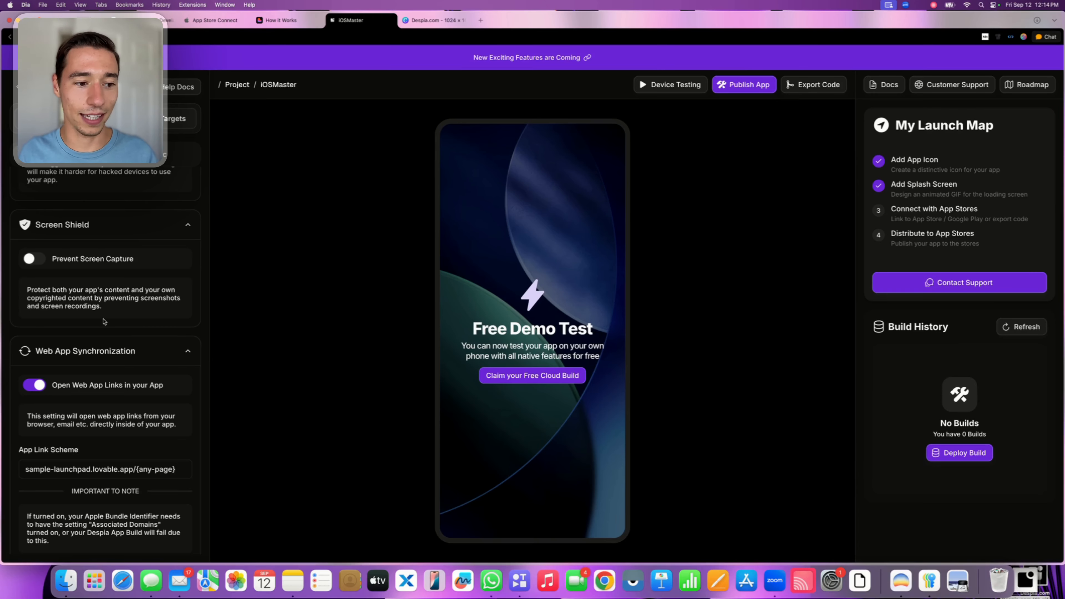
Look through the documented native features, including In App Purchase, Request Push Permission, Native Contacts and Background Location
scroll(104, 322, "up", 10)
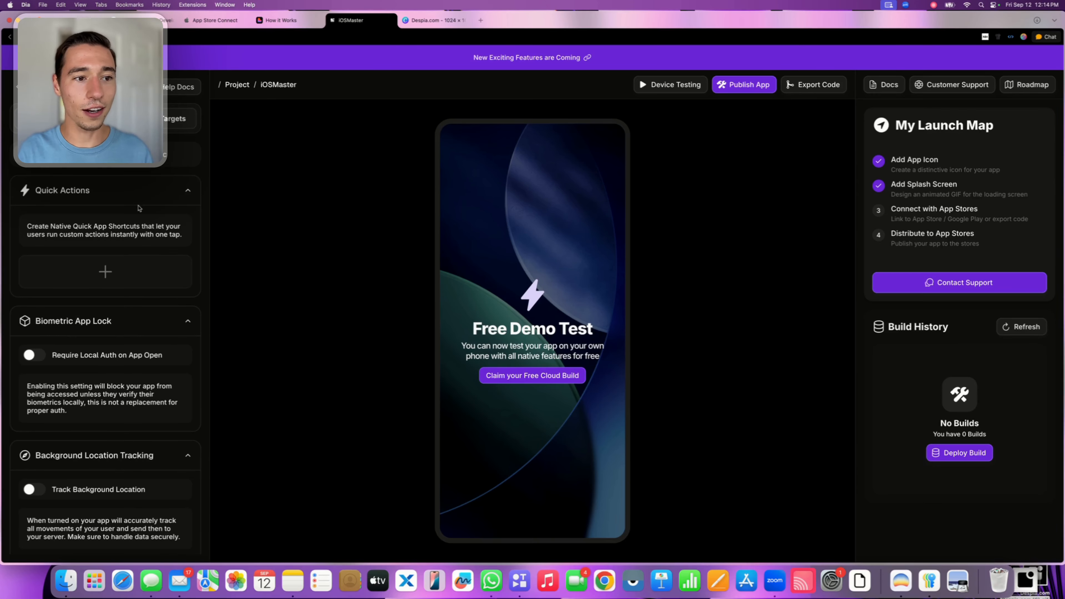
left_click(167, 157)
scroll(140, 292, "down", 2)
scroll(141, 294, "up", 1)
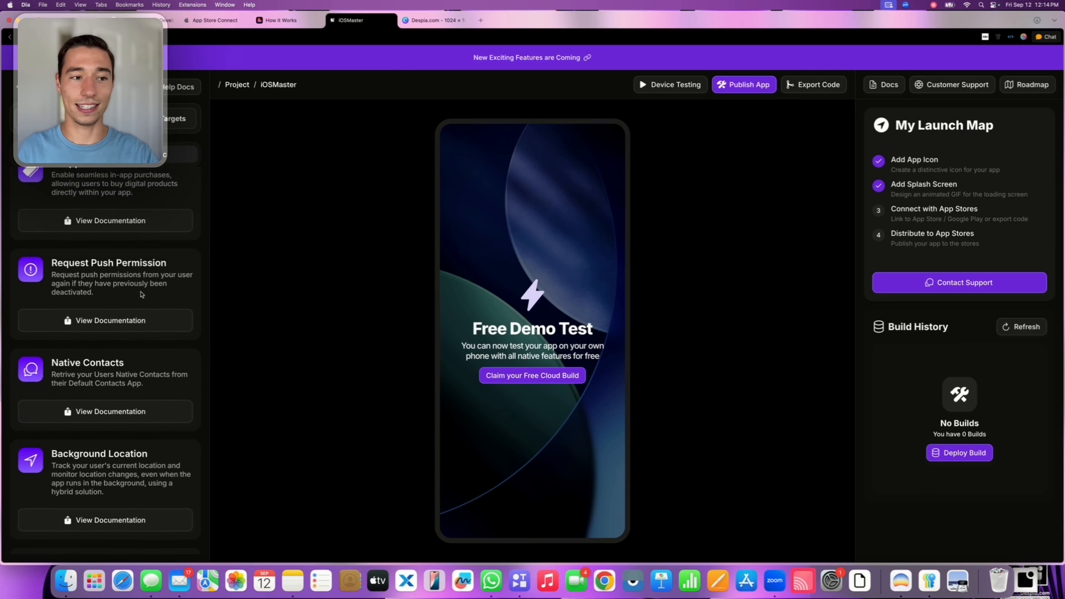
scroll(142, 295, "down", 3)
scroll(142, 295, "up", 3)
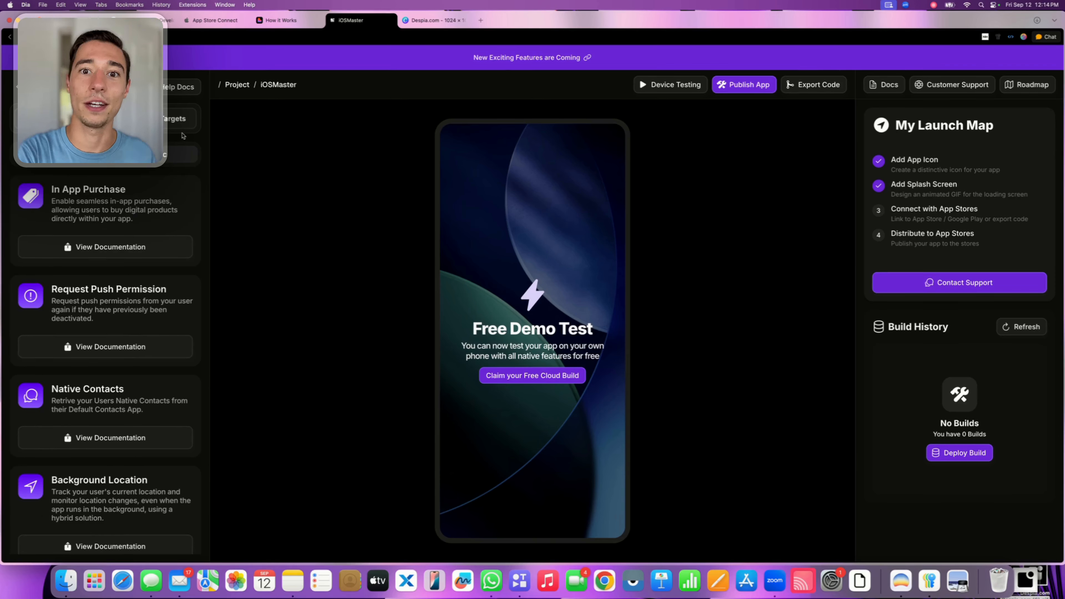
Examine the project's targets, including the Smart Widget editor and the AppClip editor
left_click(180, 122)
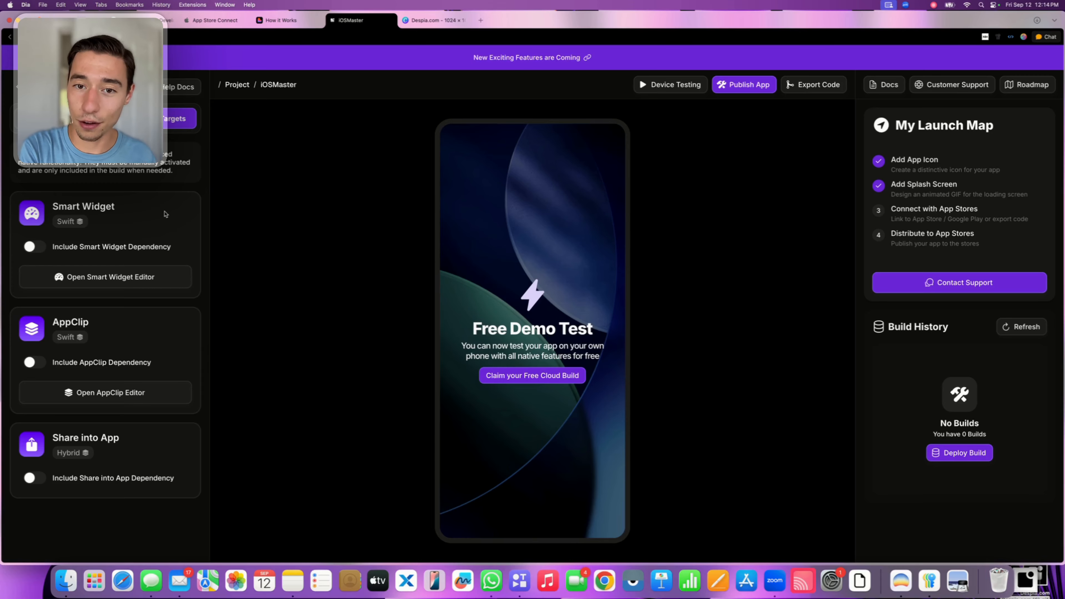
left_click(87, 280)
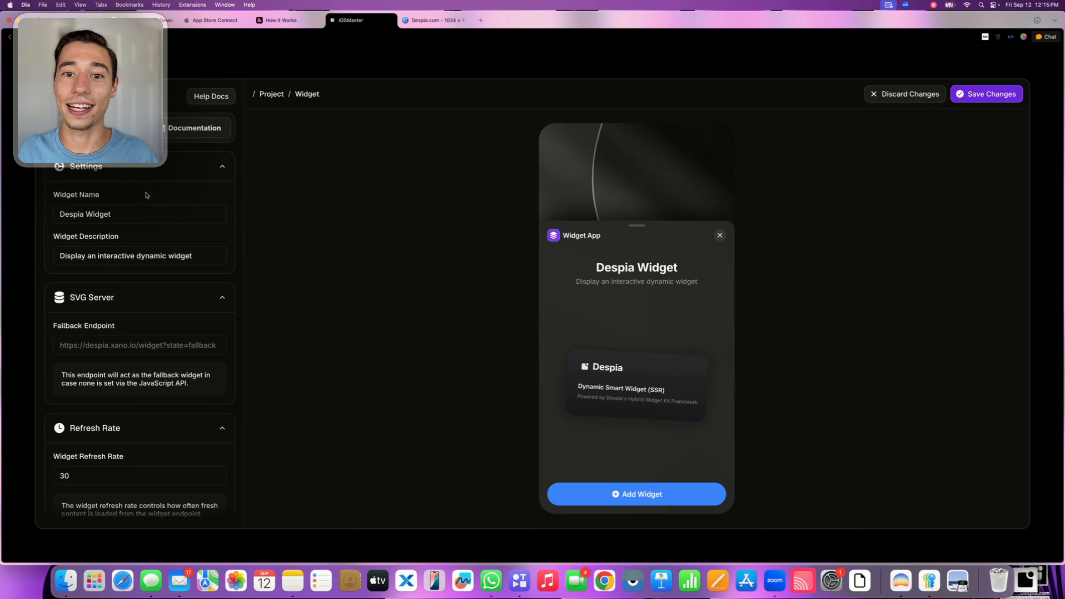
left_click(9, 37)
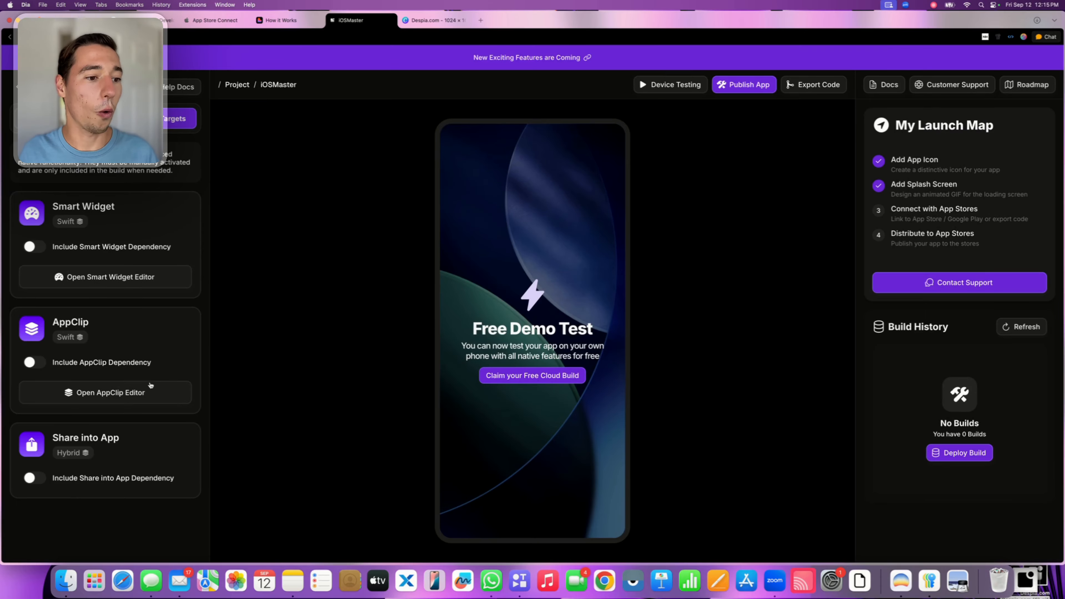
left_click(136, 388)
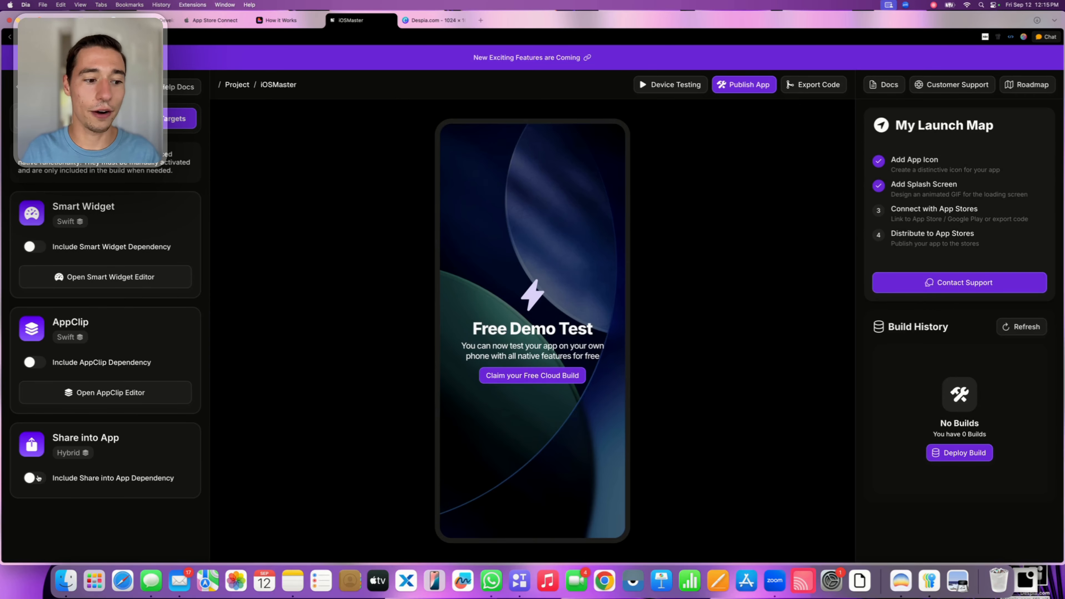
Try including the Share into App dependency, switch it back off and return to the project's version and source settings
left_click(33, 479)
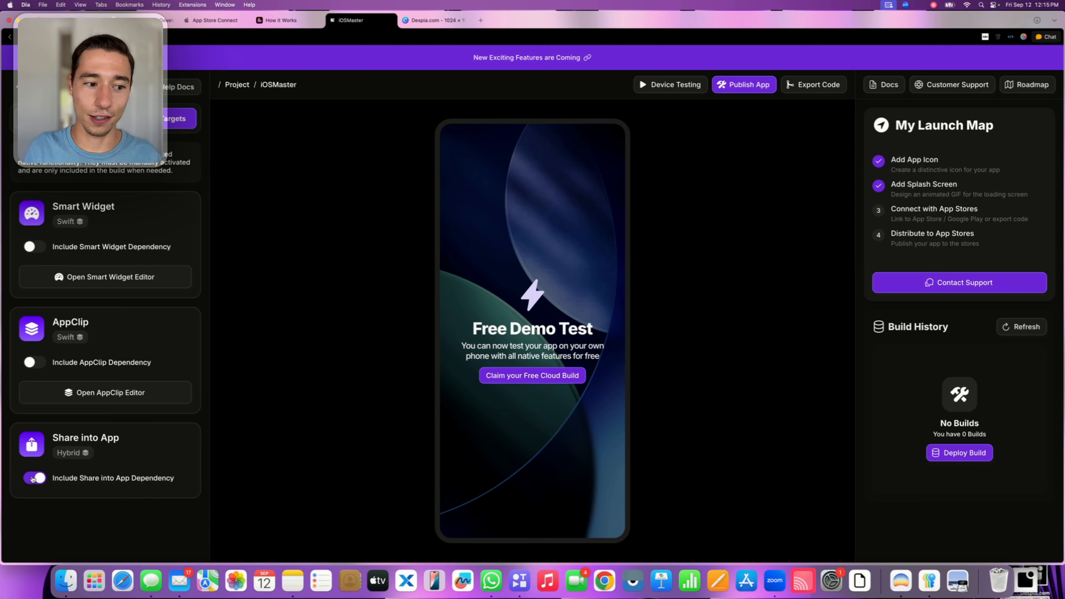
left_click(33, 479)
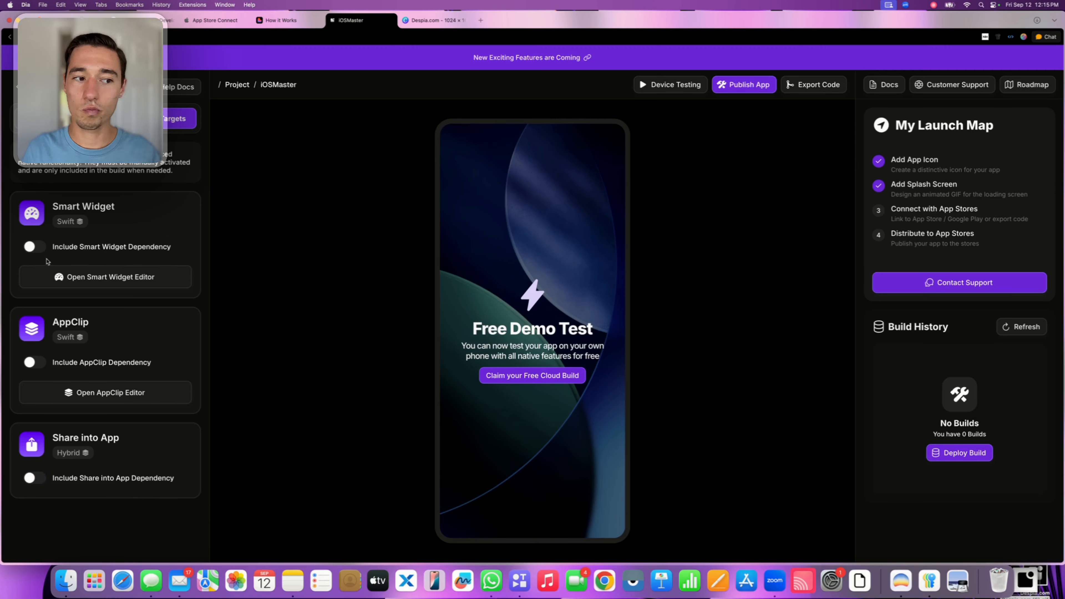
left_click(45, 119)
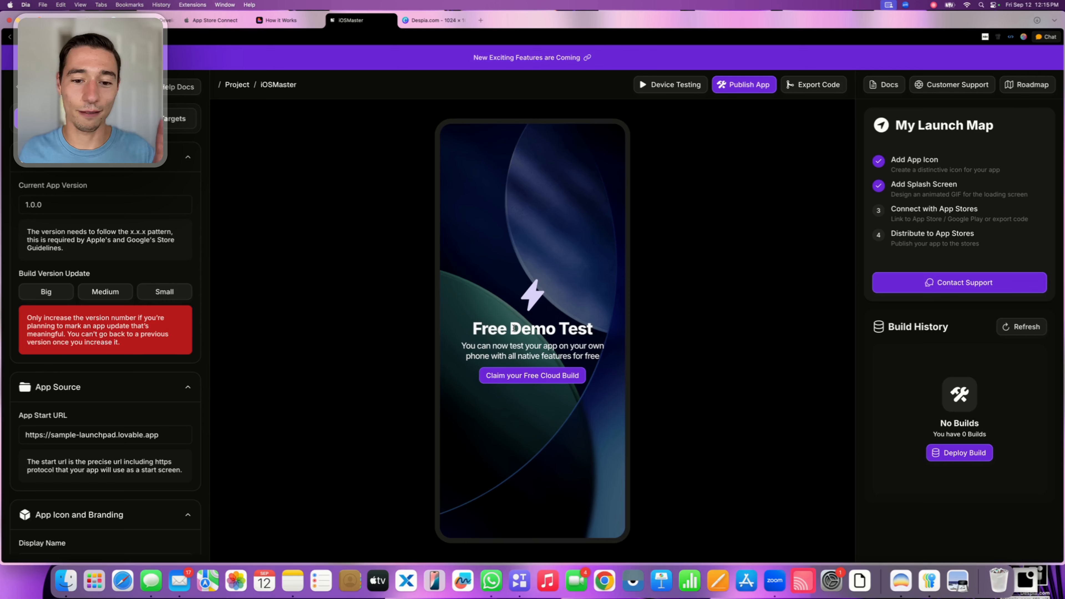
double_click(514, 328)
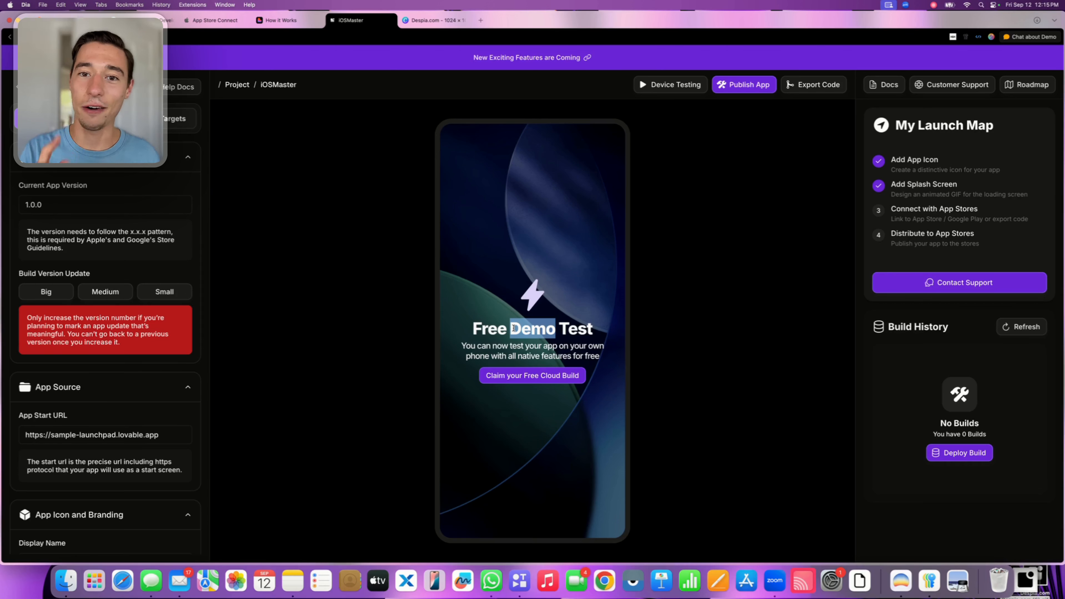
left_click(647, 320)
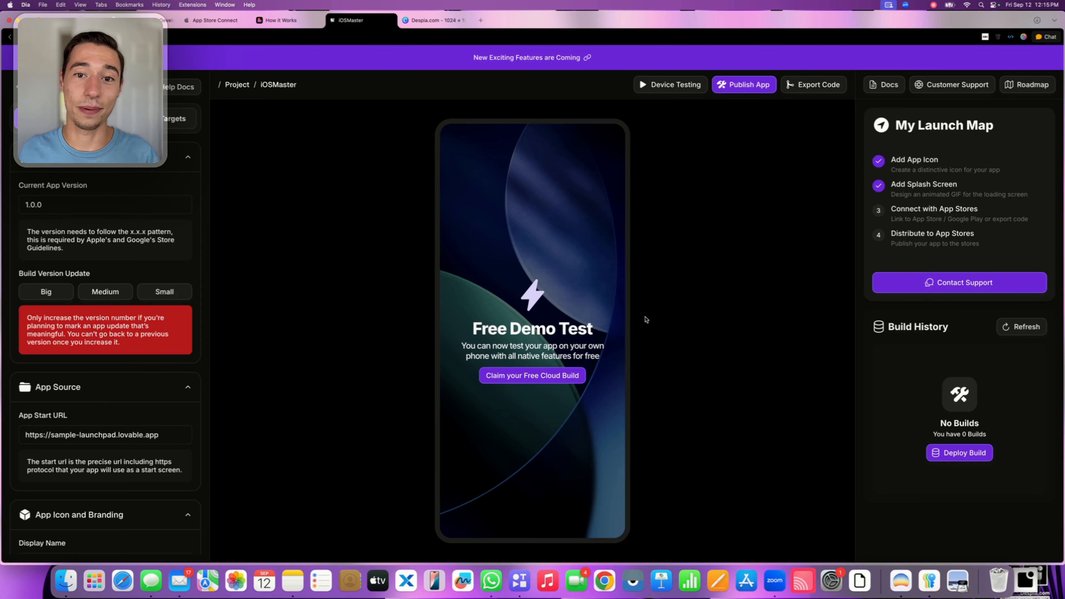
double_click(547, 326)
left_click(547, 328)
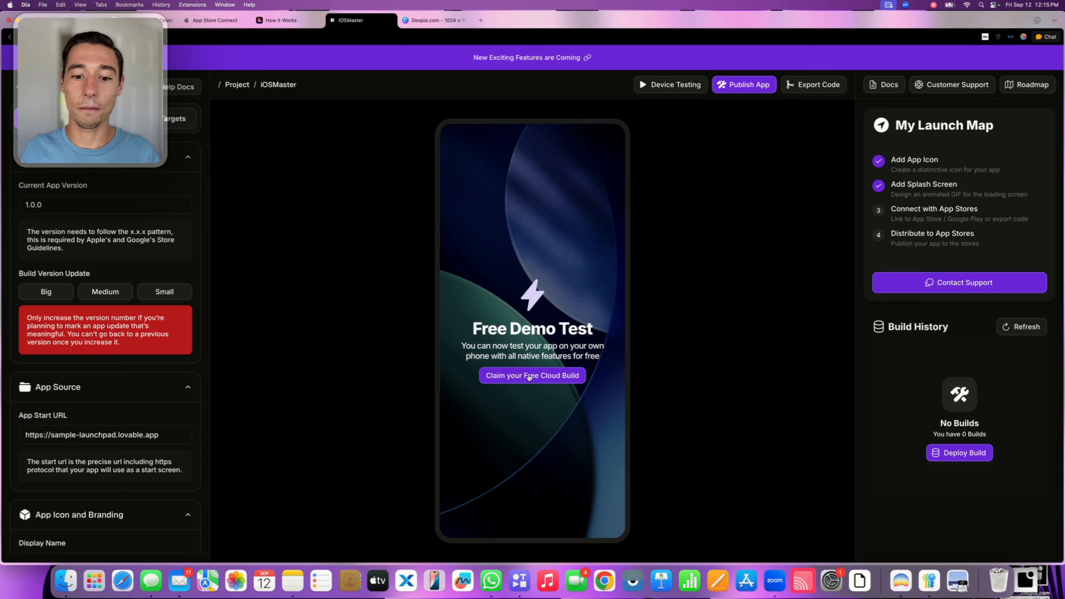
Claim the free cloud build and expand the Add New Developer Account form in the Apple iOS build configuration
left_click(526, 377)
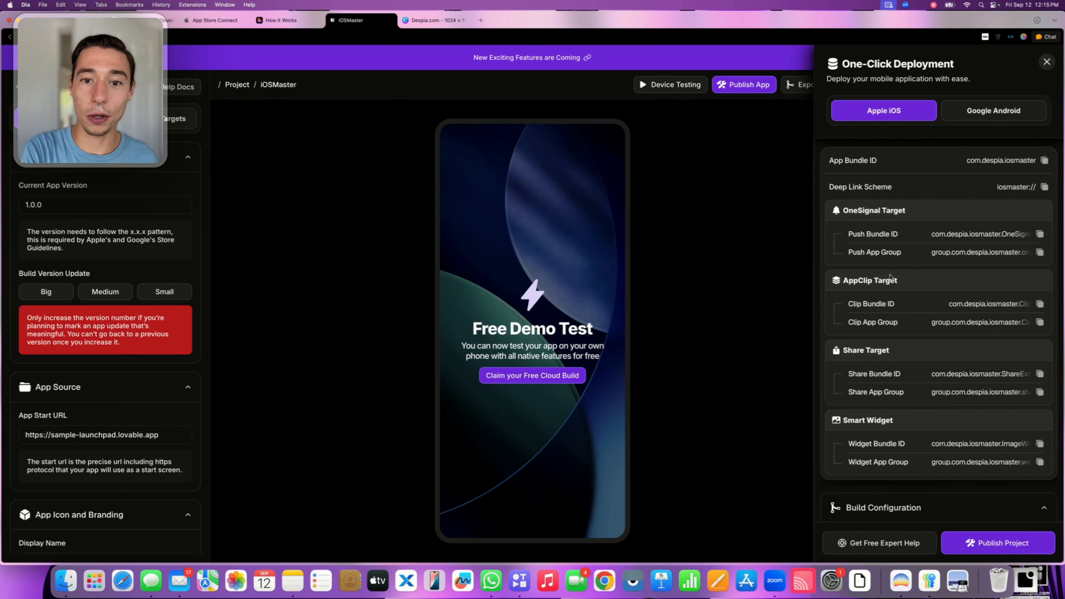
scroll(890, 276, "down", 10)
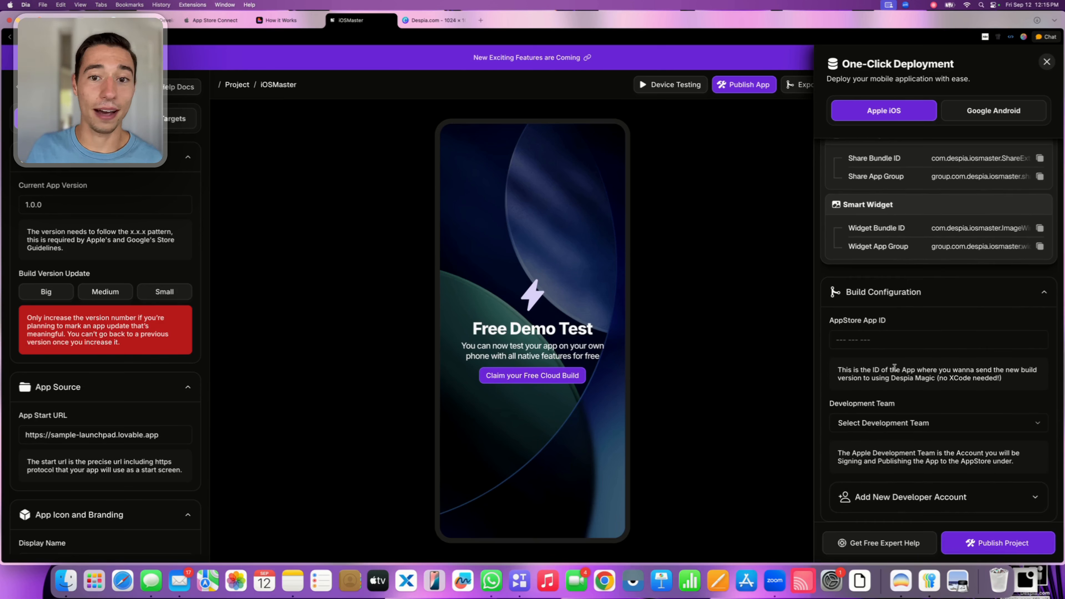
left_click(885, 424)
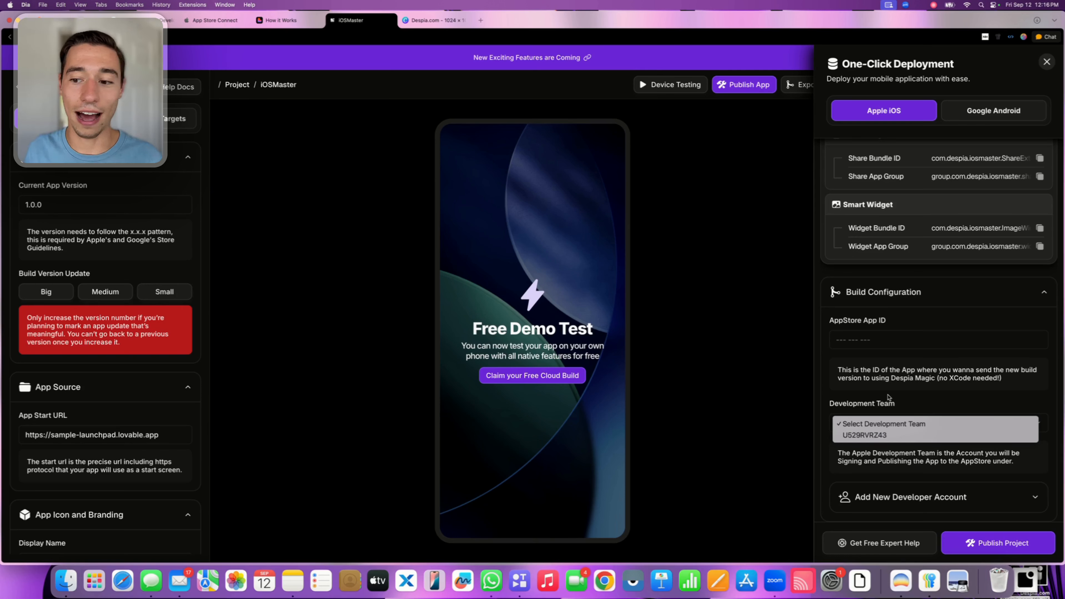
left_click(888, 397)
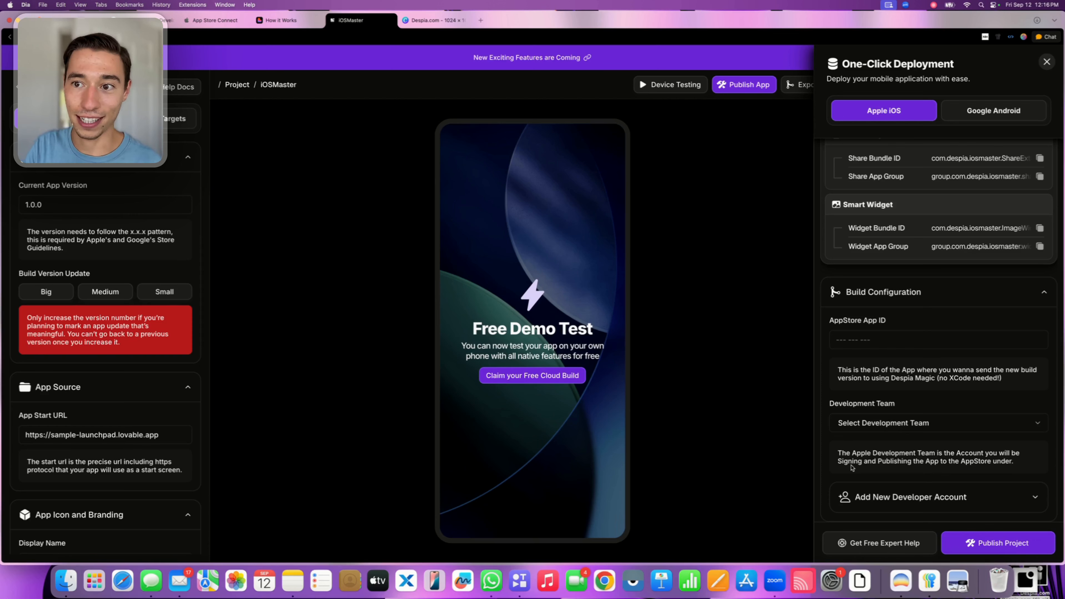
left_click(887, 498)
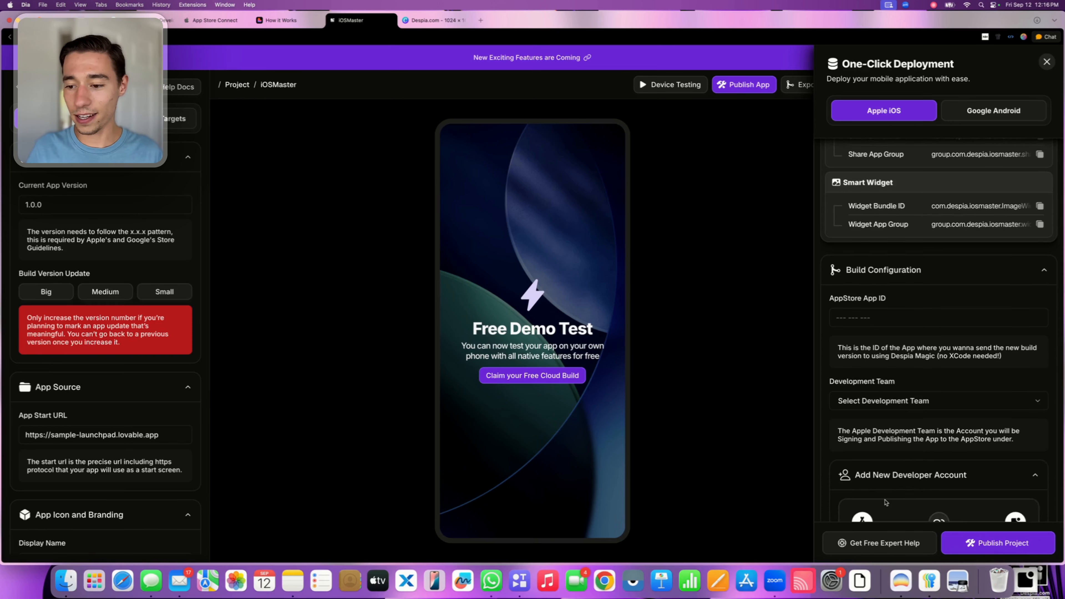
scroll(886, 501, "down", 5)
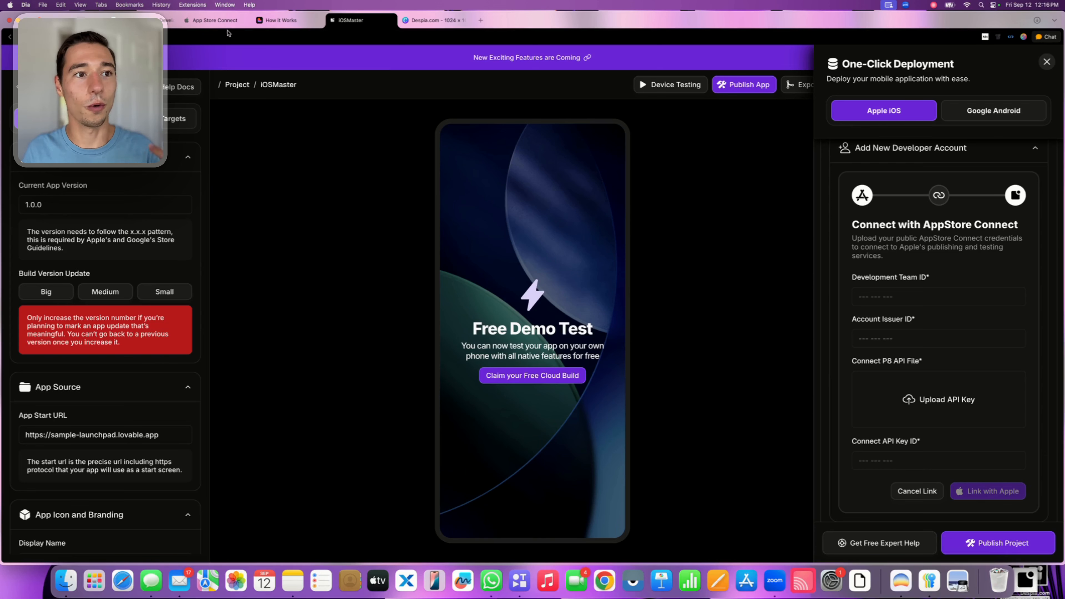
Switch to App Store Connect and open the App Store Connect API integrations under Users and Access
left_click(204, 22)
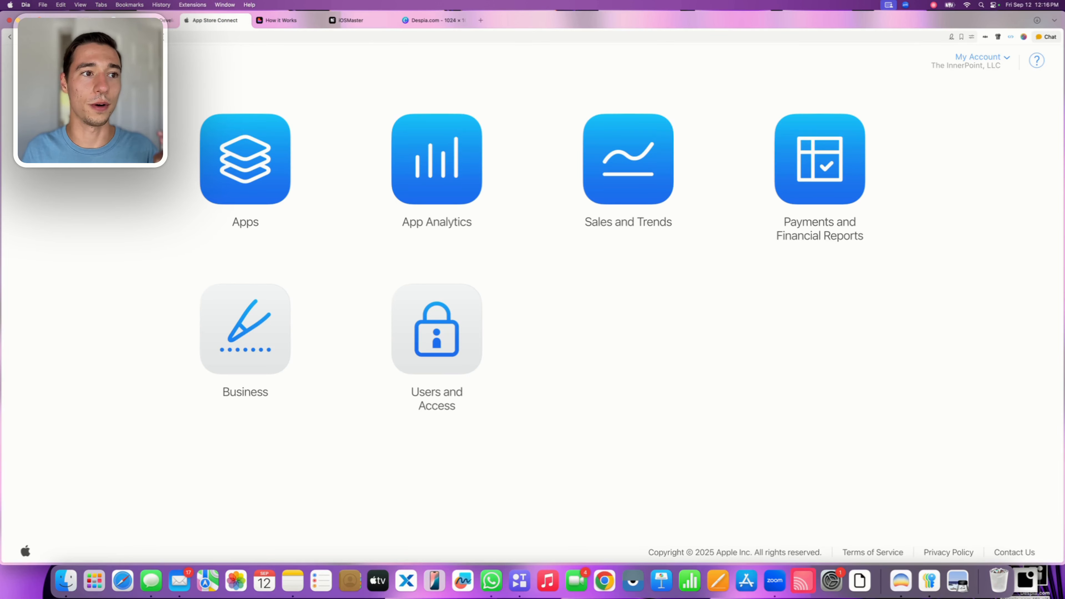
key("super+l")
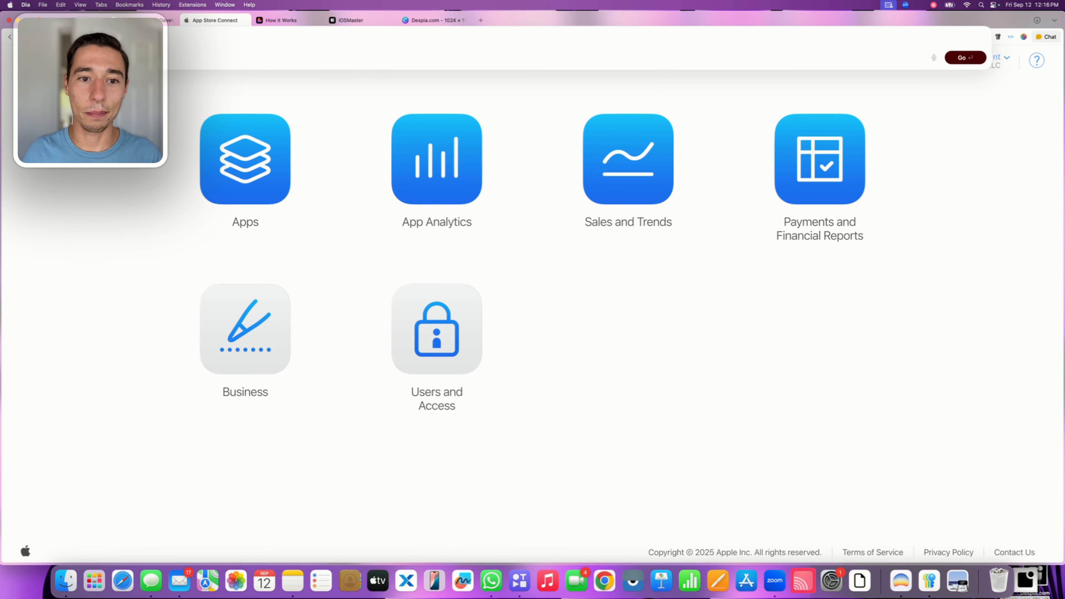
key("Escape")
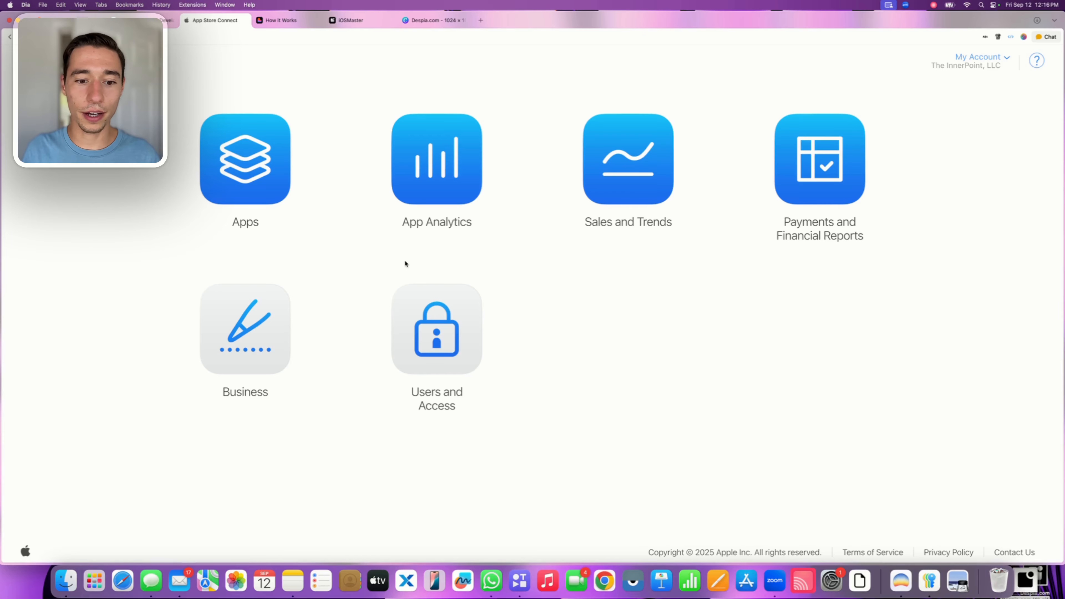
left_click(452, 346)
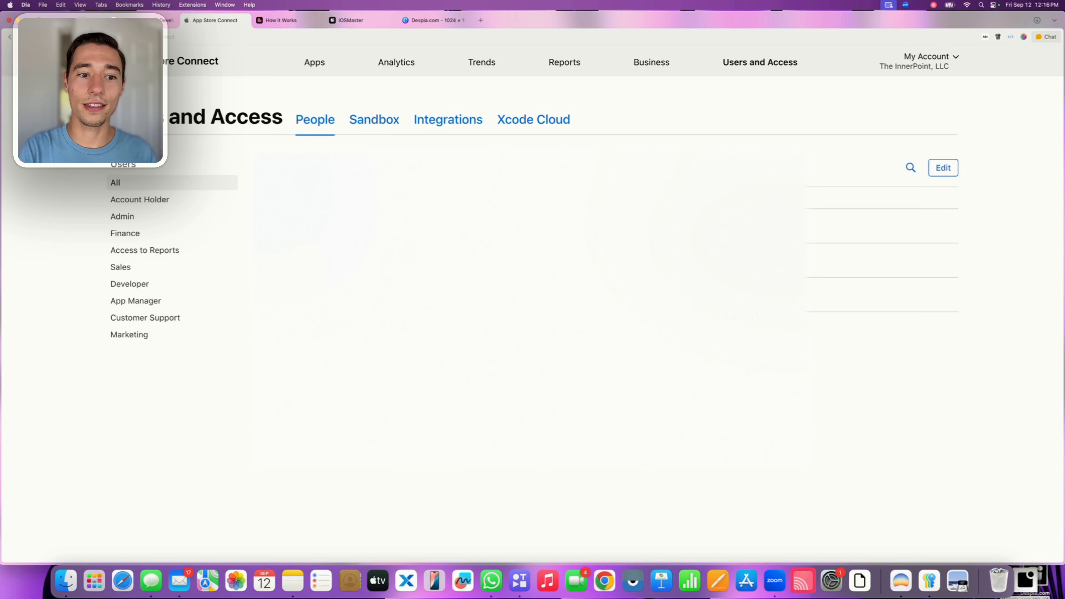
left_click(440, 122)
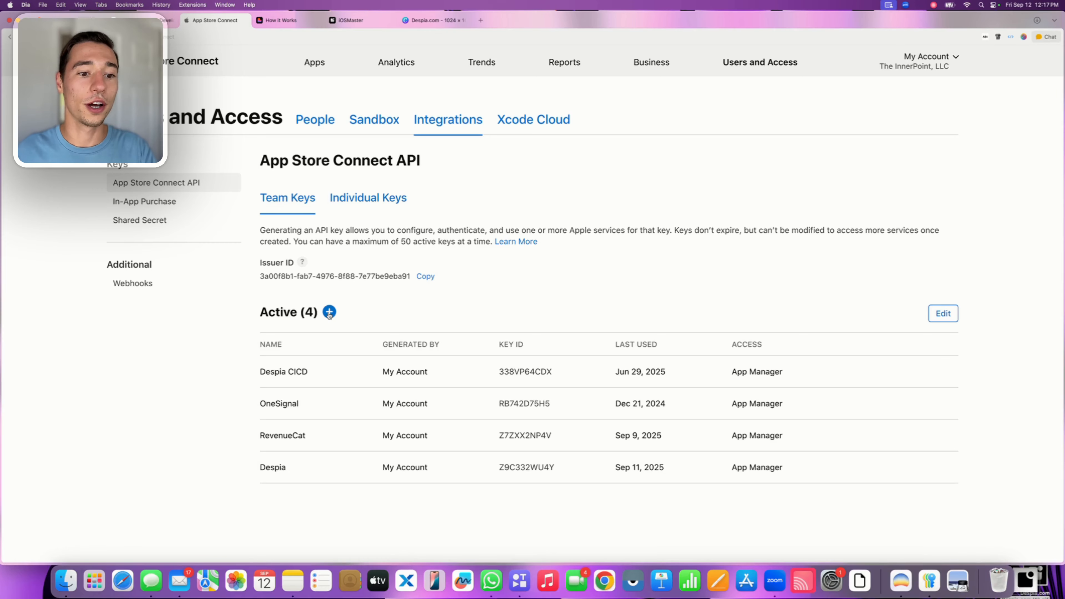
Generate a team API key named "Despia CICD 2" with App Manager access
left_click(329, 313)
left_click(362, 276)
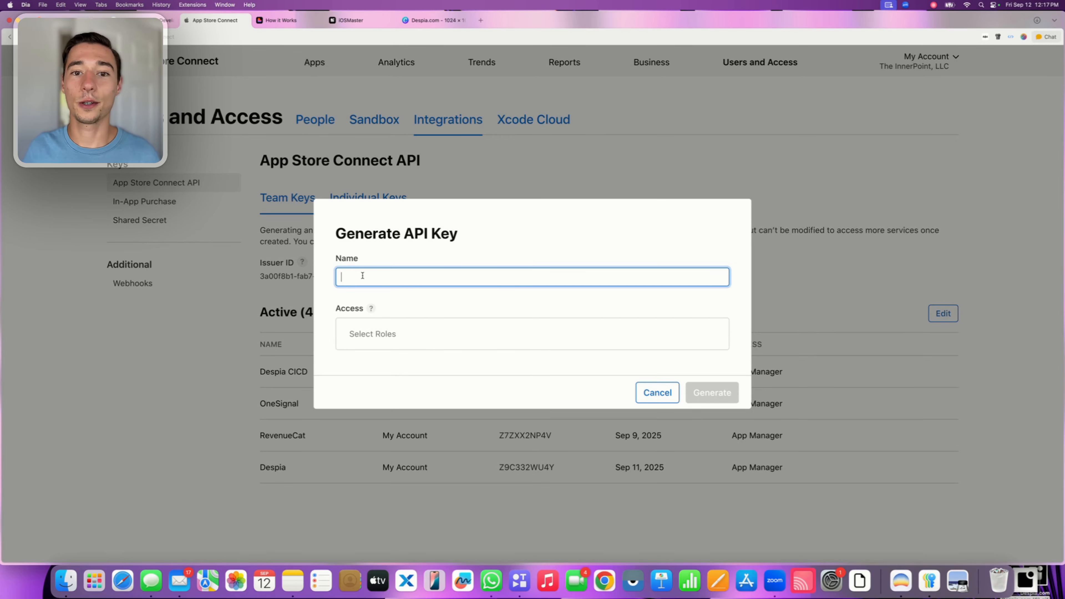
type("Despia ")
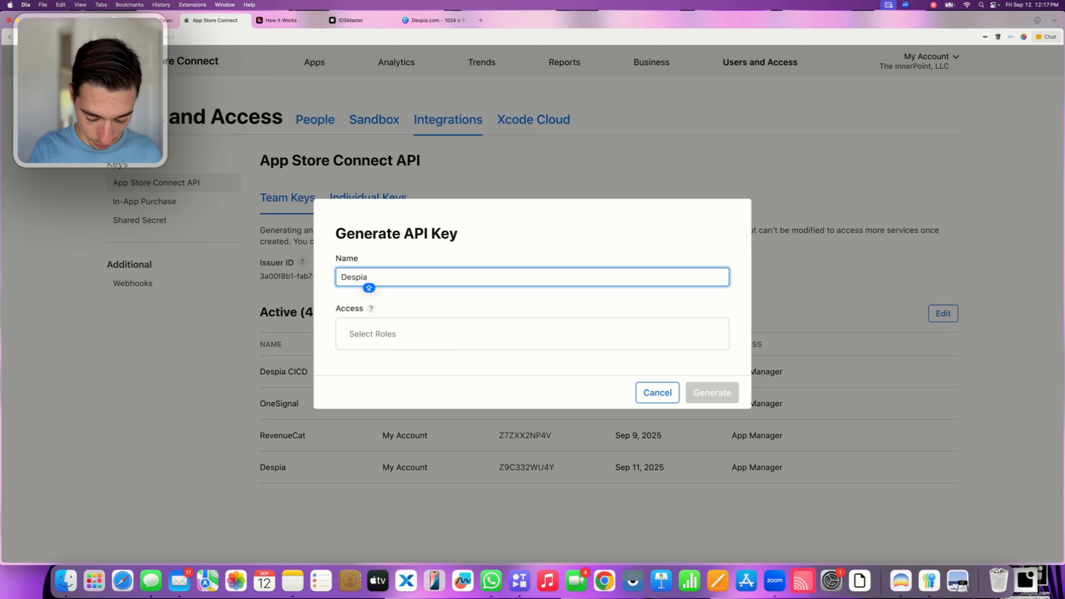
type("CICD 2")
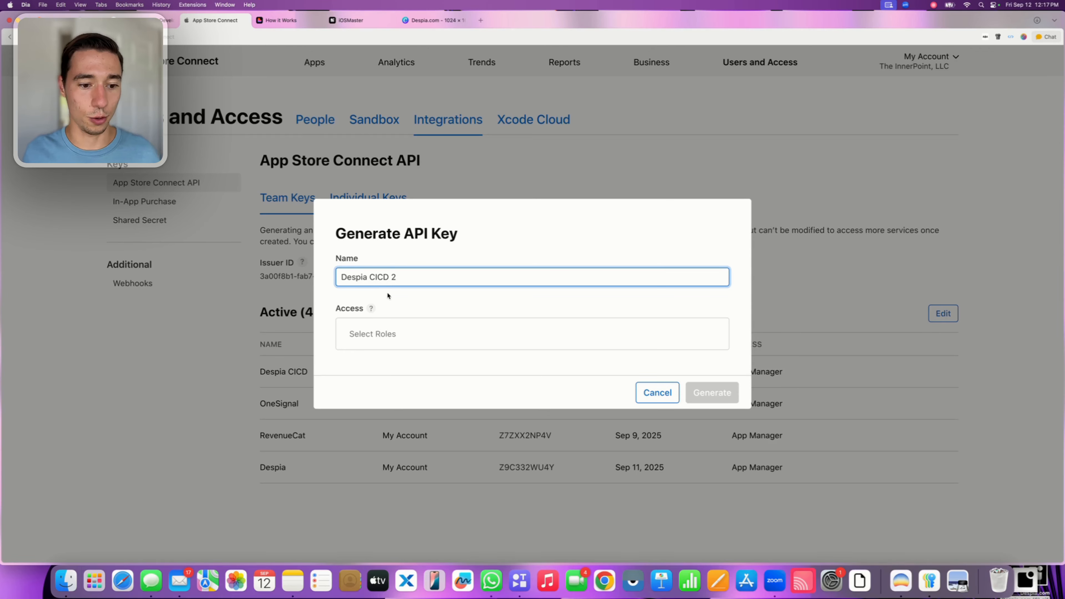
left_click(392, 309)
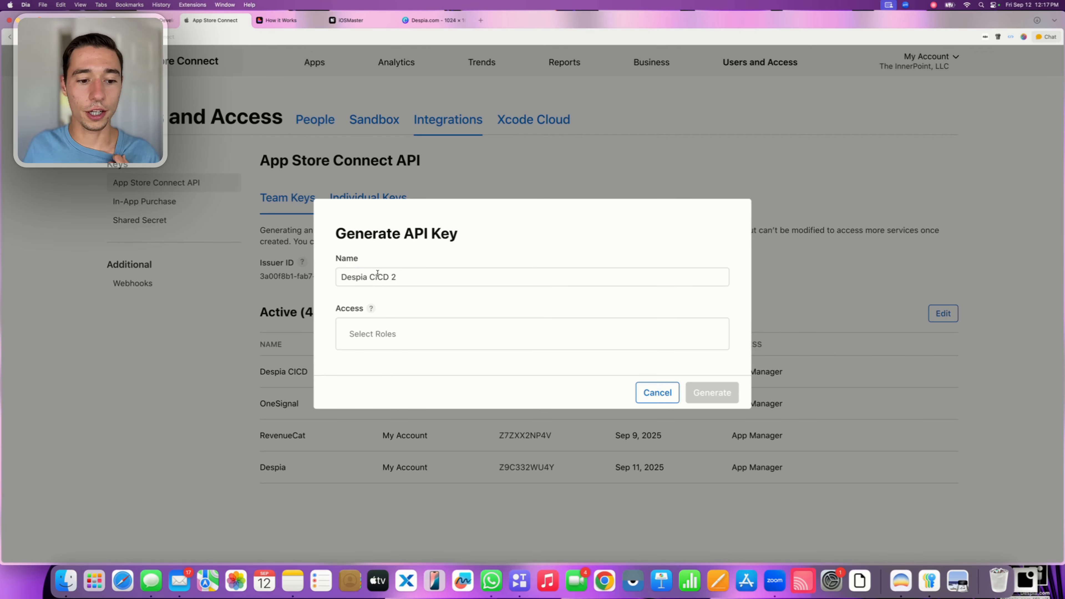
left_click(373, 348)
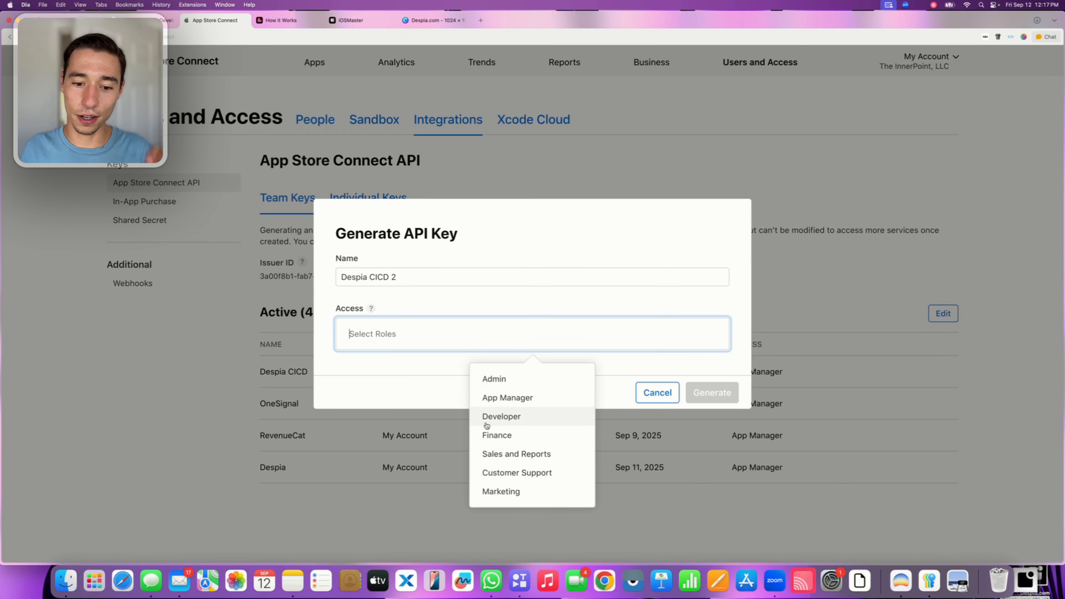
left_click(505, 398)
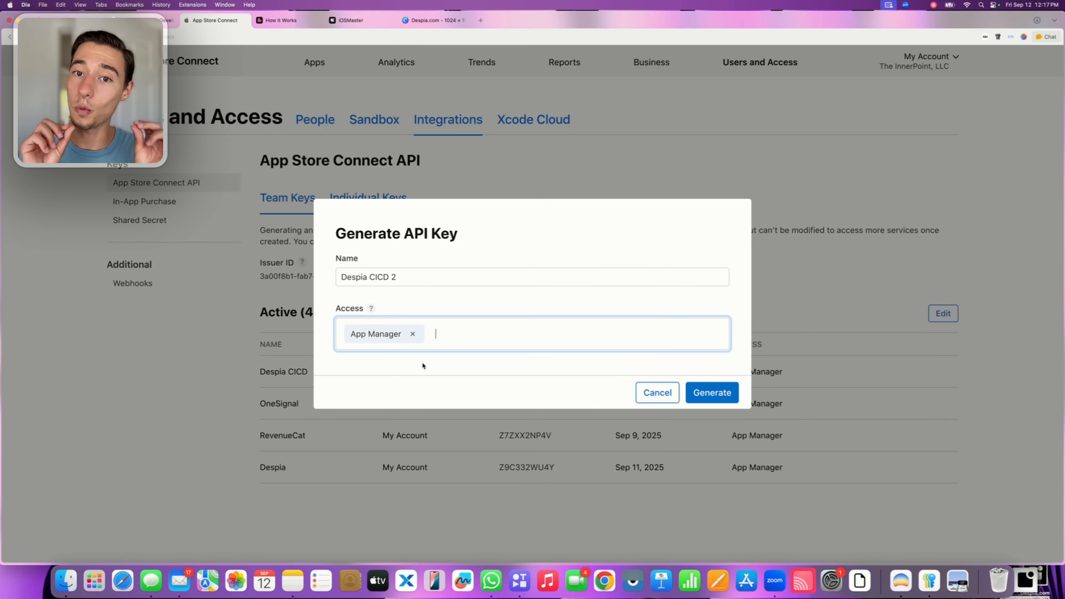
left_click(718, 394)
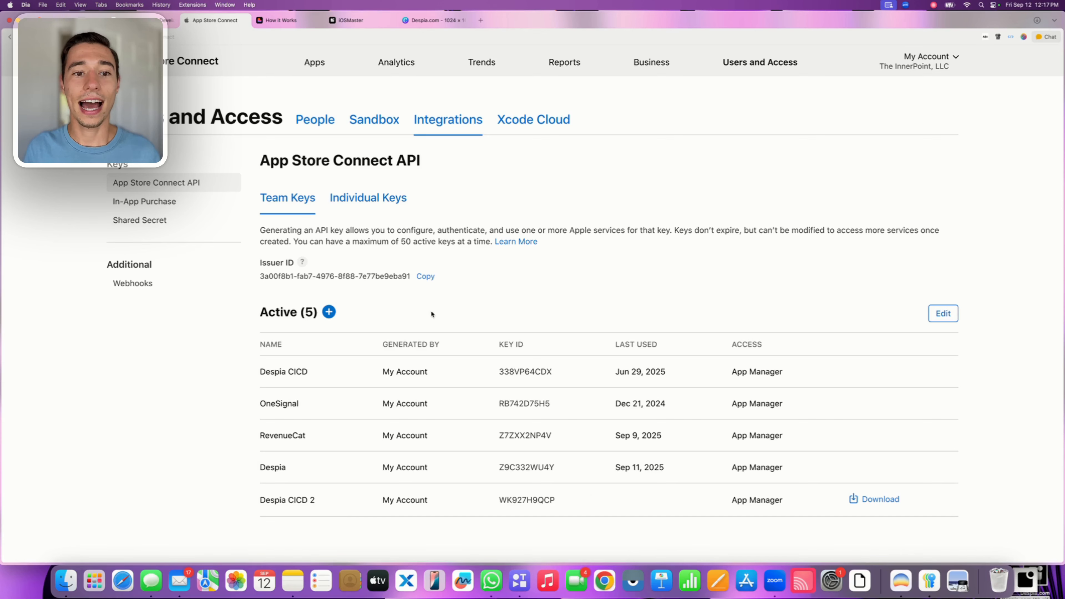
Copy the Issuer ID from App Store Connect and enter it as the Account Issuer ID in Despia's developer account form
left_click(427, 279)
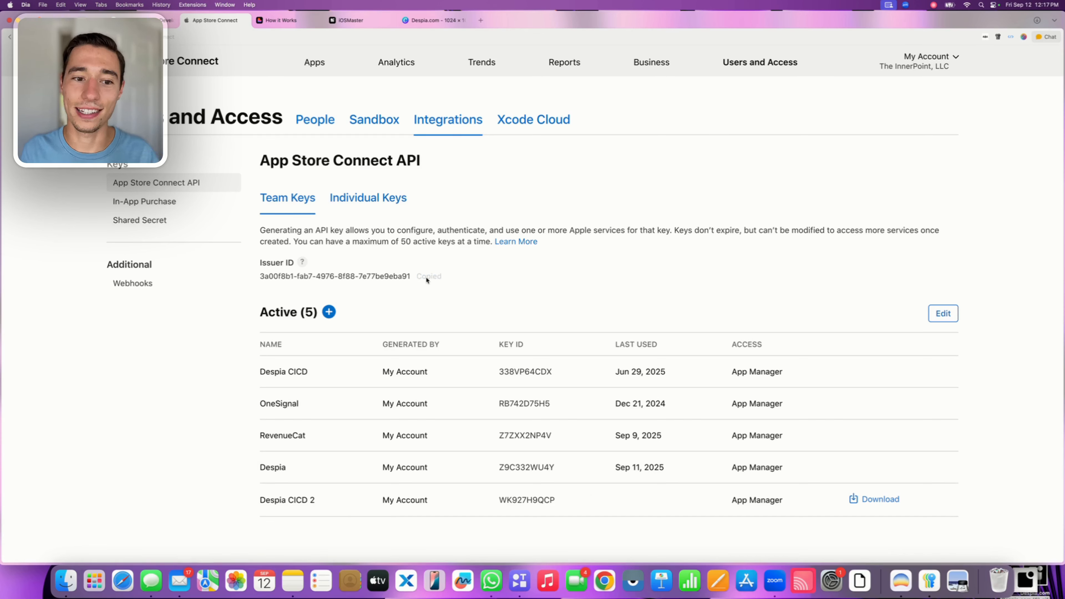
triple_click(348, 274)
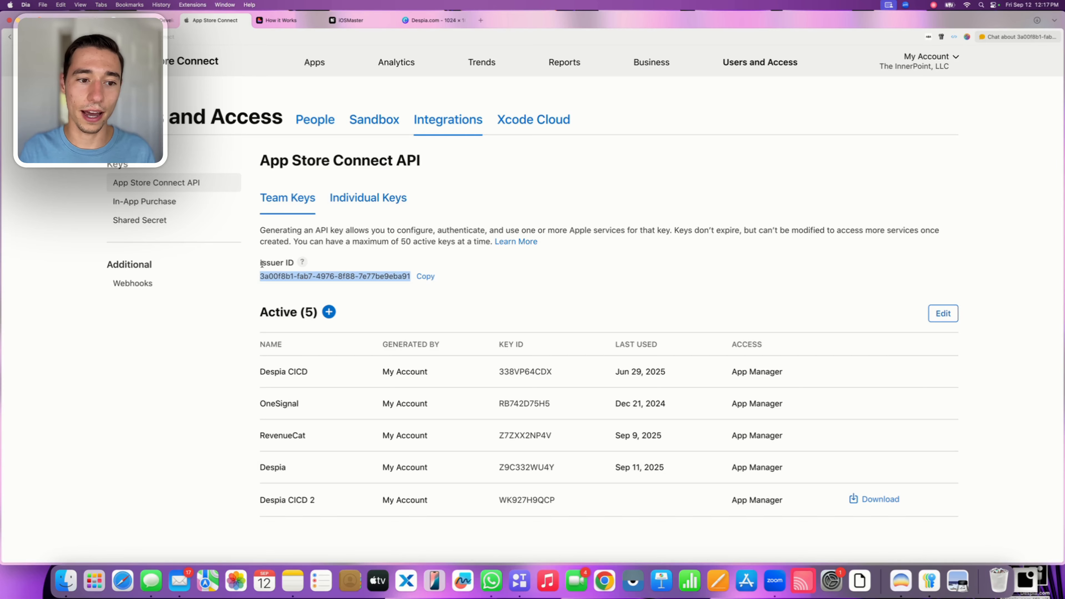
left_click(462, 288)
left_click(427, 277)
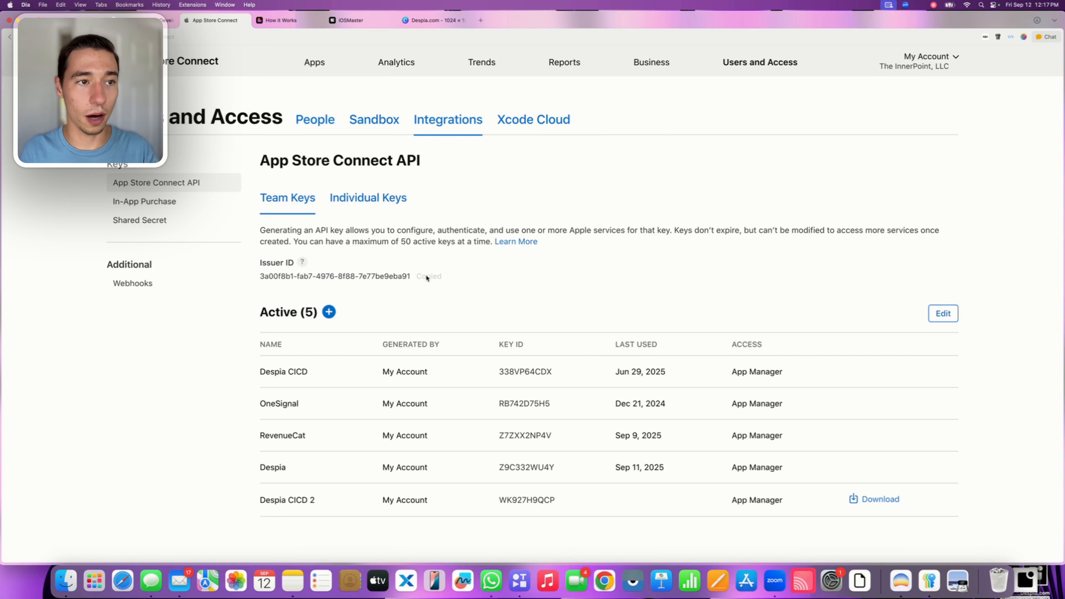
left_click(350, 20)
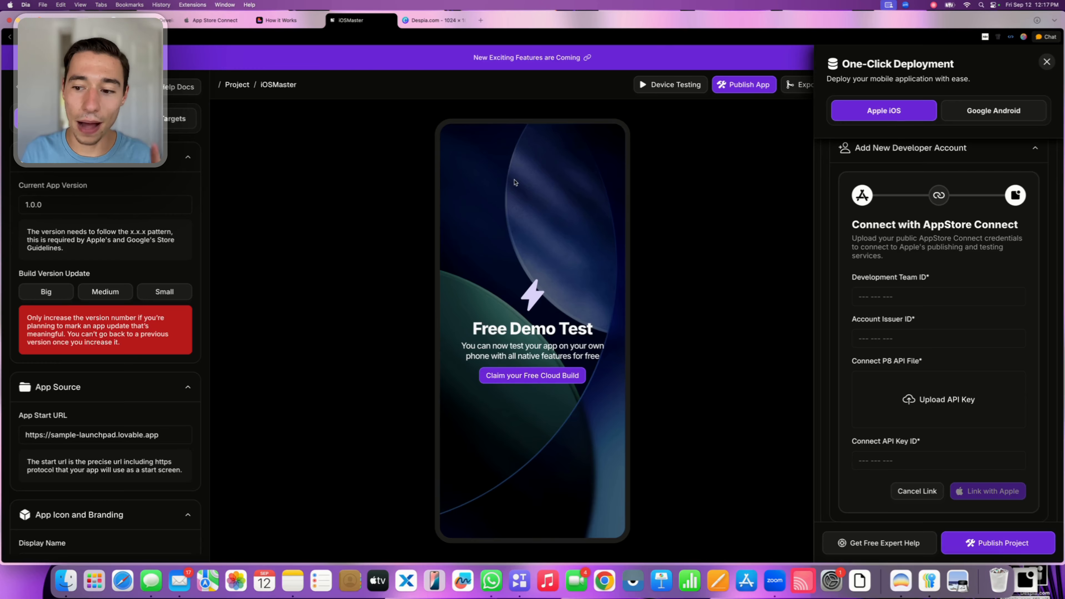
left_click_drag(851, 319, 926, 321)
left_click(866, 335)
key("super+v")
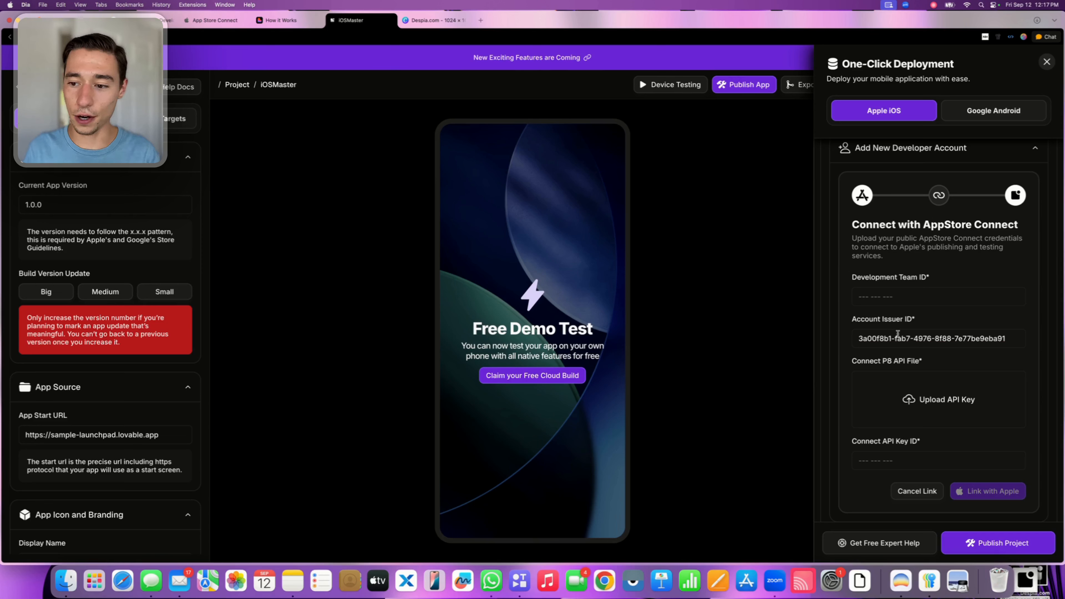
Copy the Key ID of the Despia CICD 2 key from App Store Connect and enter it as Despia's Connect API Key ID
left_click_drag(854, 441, 932, 442)
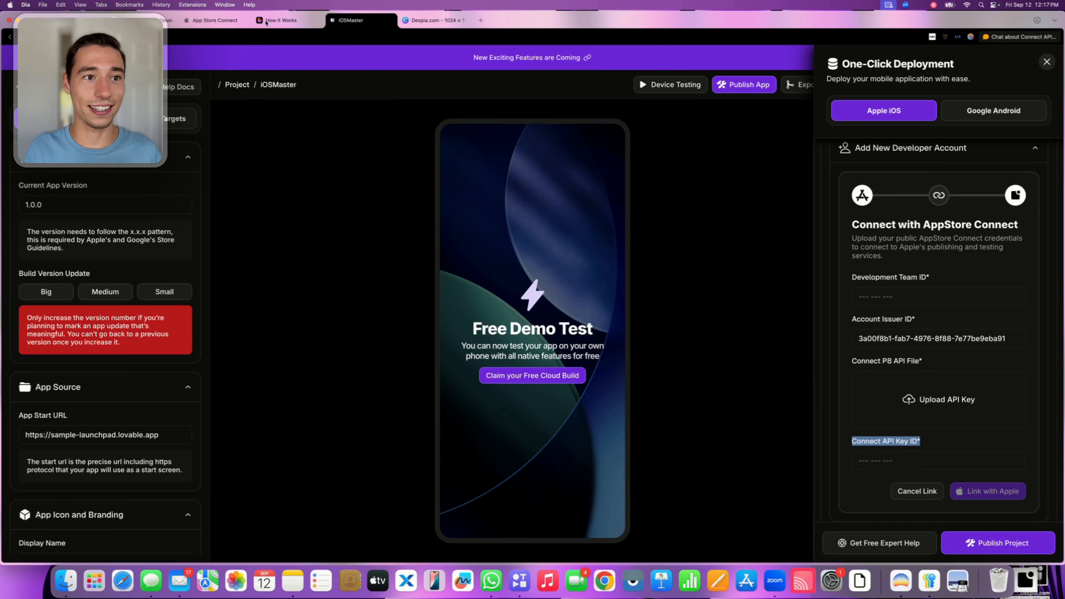
left_click(206, 21)
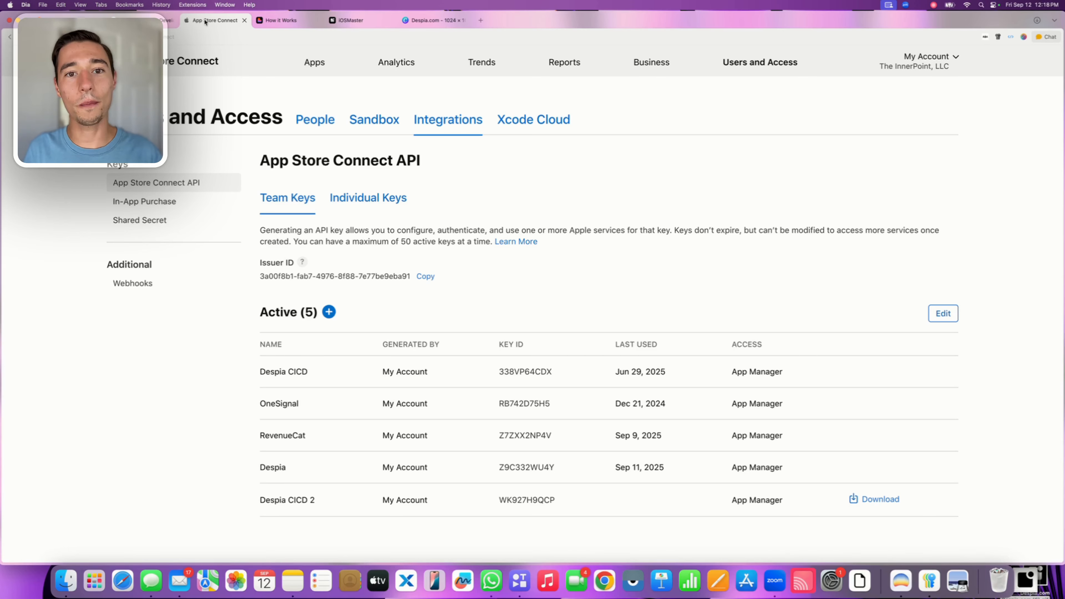
scroll(461, 352, "down", 3)
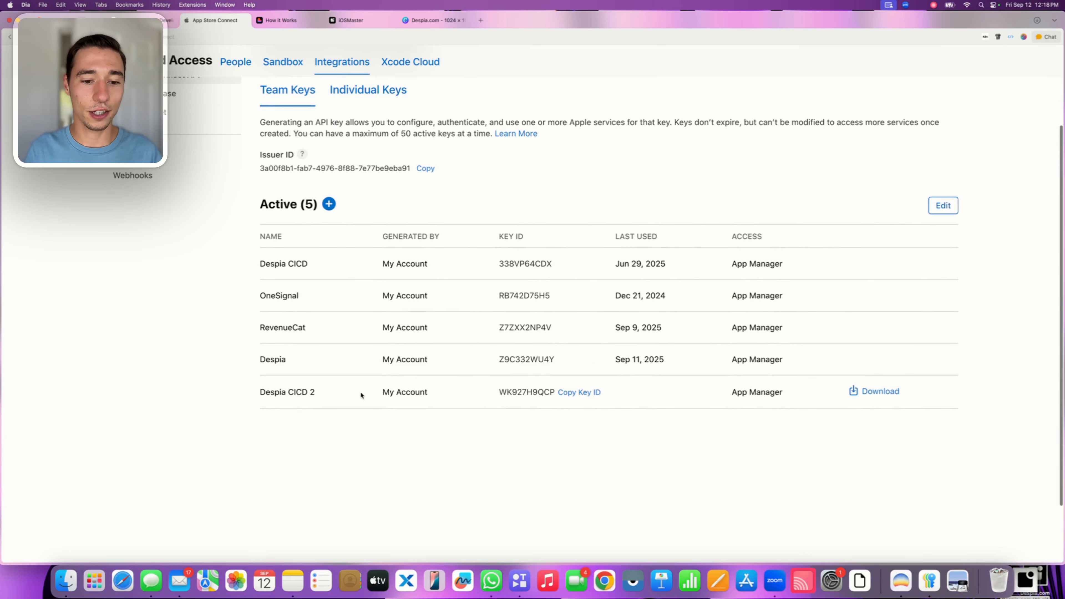
left_click_drag(265, 391, 354, 394)
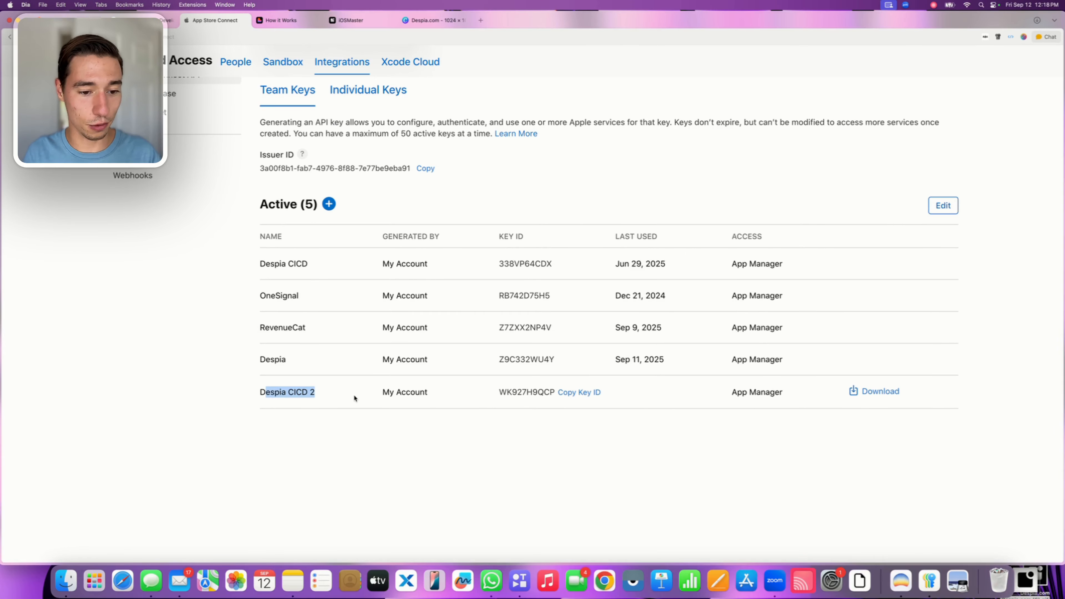
left_click(317, 392)
left_click(575, 393)
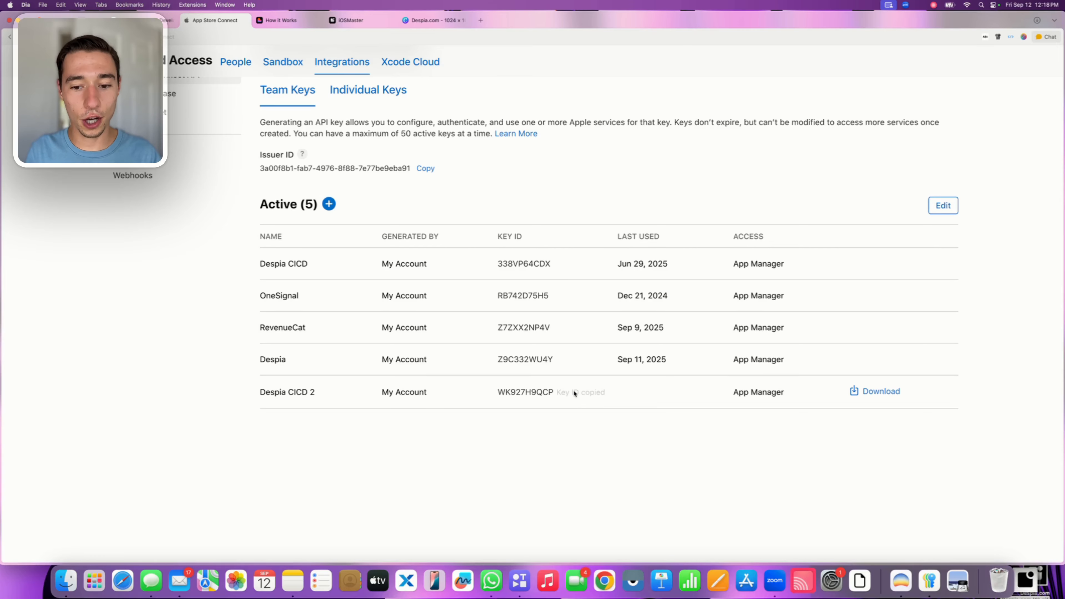
left_click(360, 20)
left_click(917, 453)
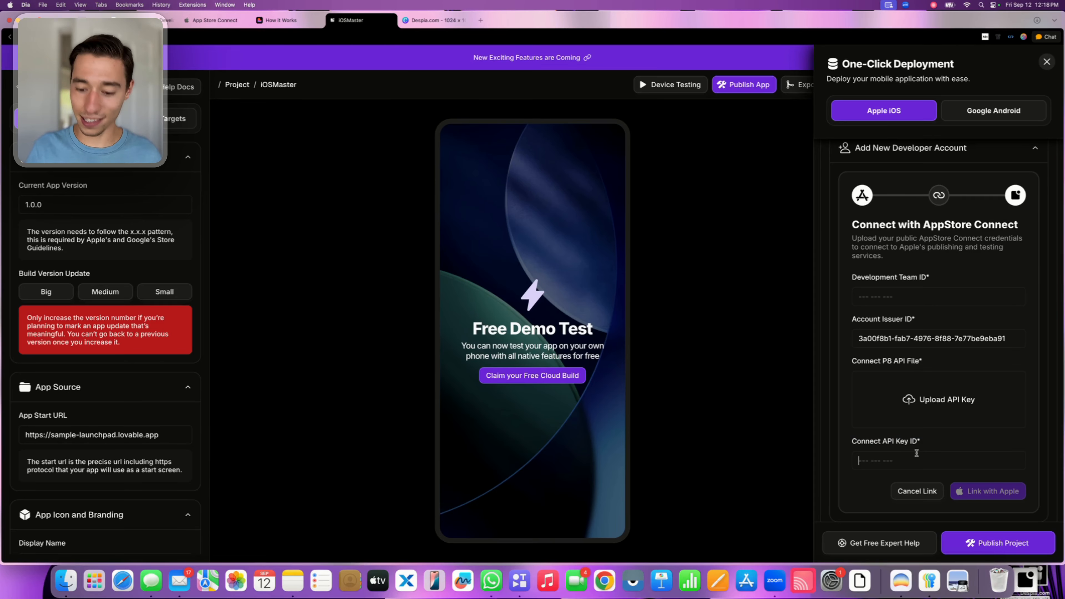
key("super+v")
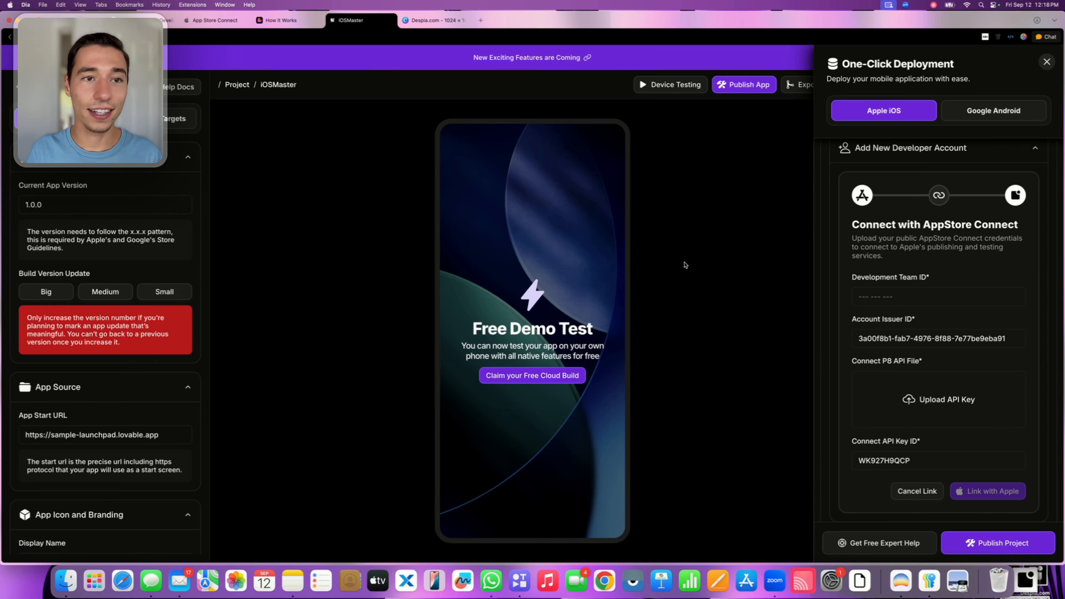
Return to App Store Connect and download the Despia CICD 2 API key file
left_click(222, 22)
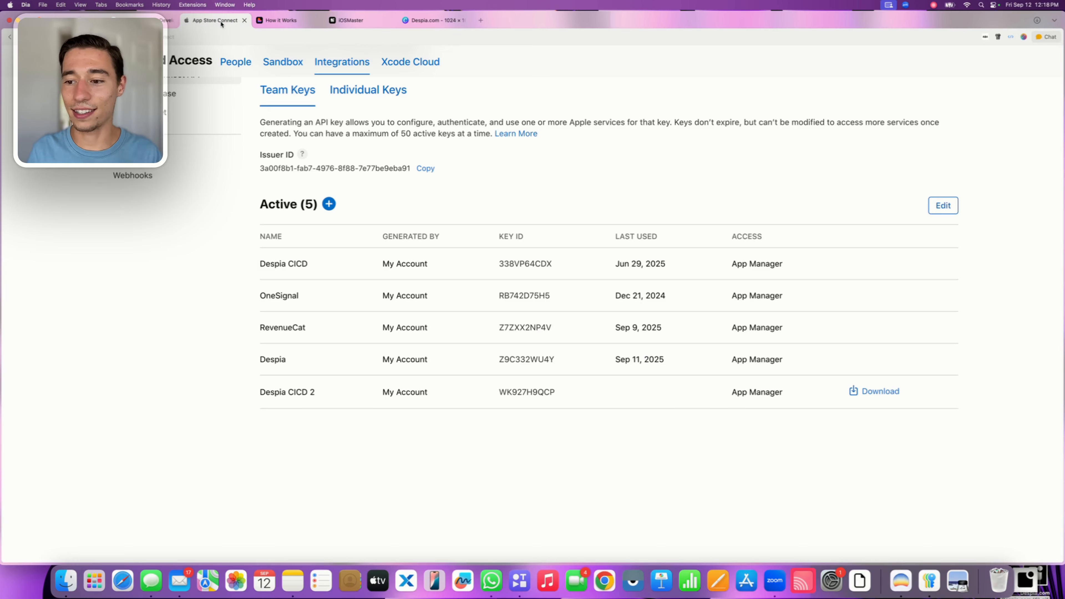
left_click(872, 393)
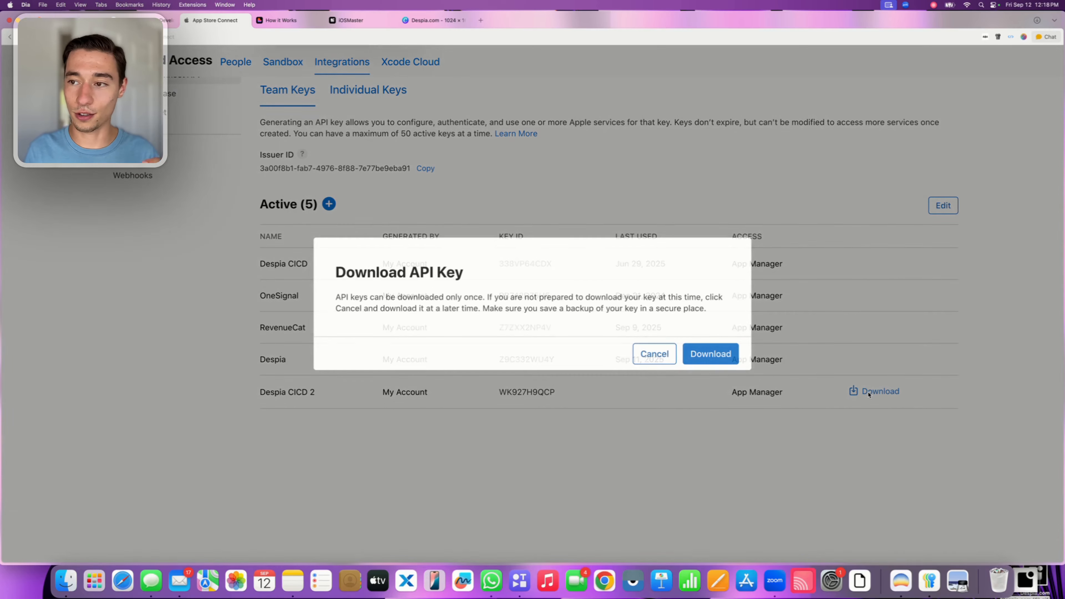
triple_click(611, 310)
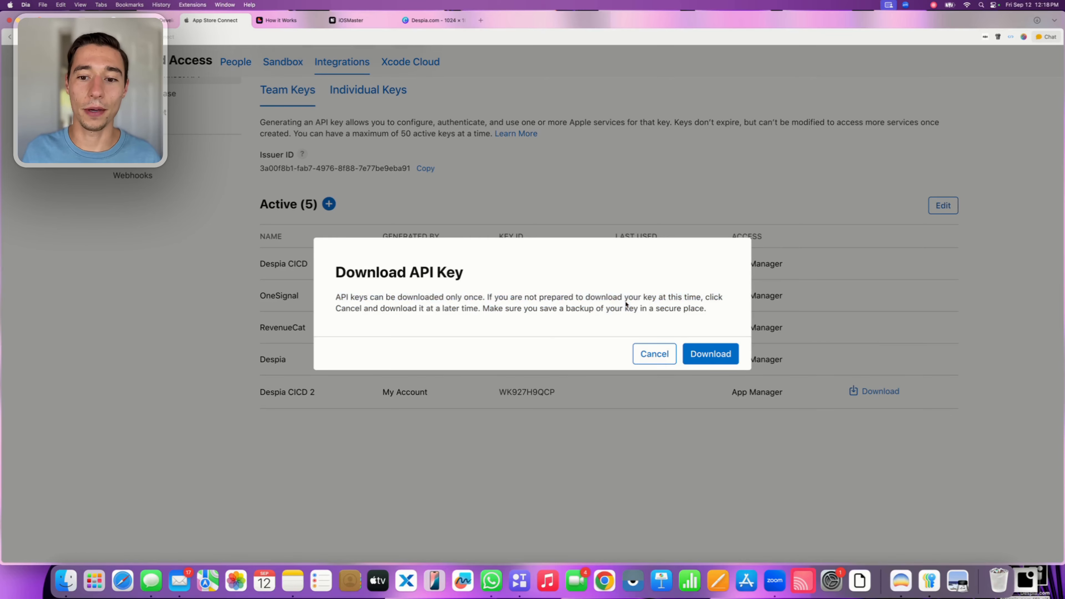
left_click(715, 360)
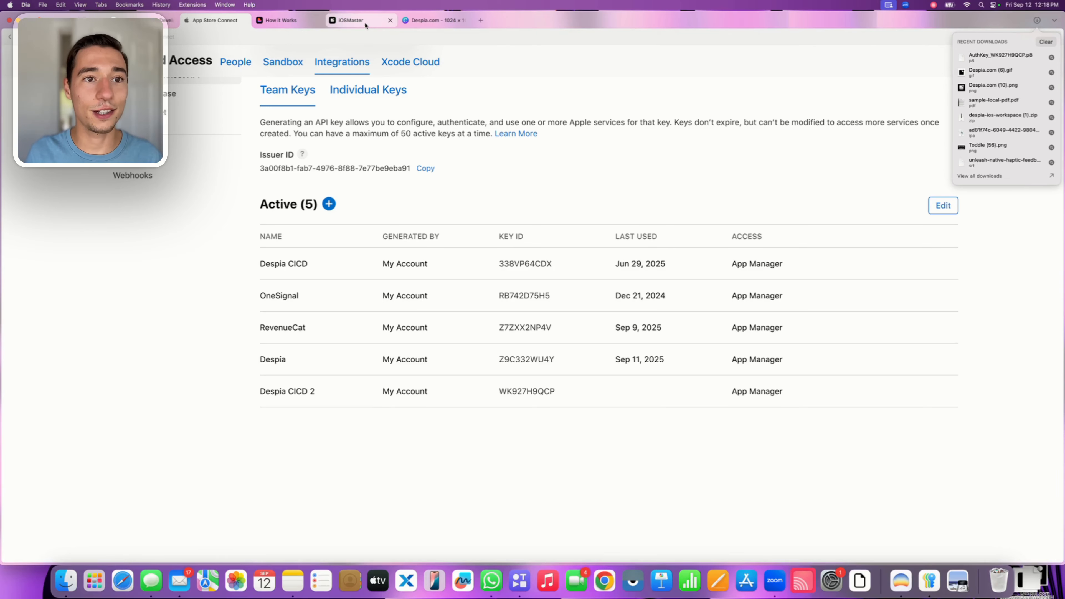
Switch back to Despia and upload the downloaded .p8 key file as the Connect P8 API File
left_click(353, 20)
scroll(951, 404, "down", 1)
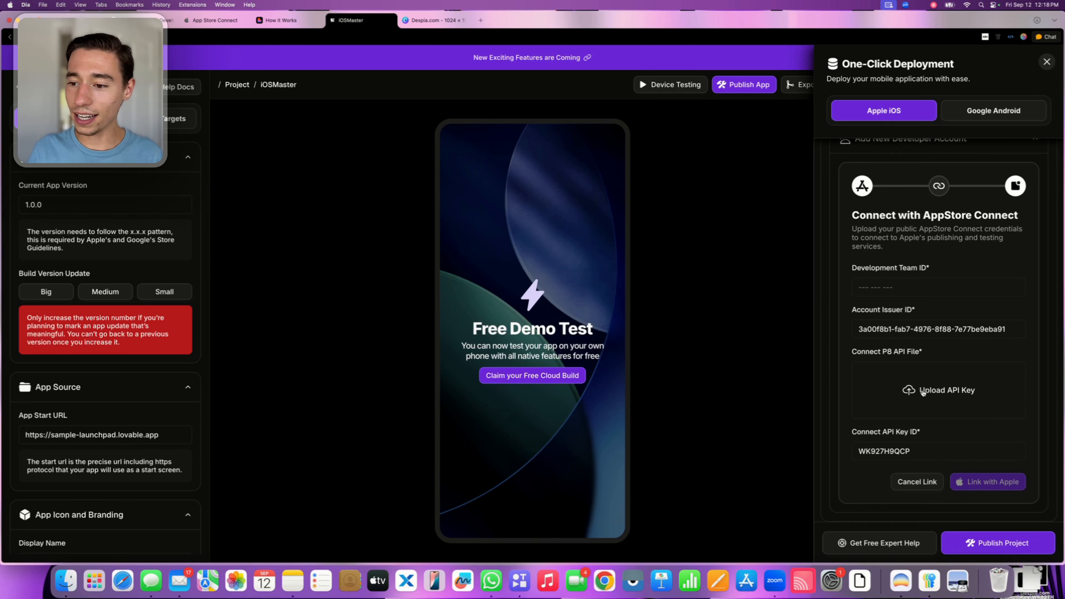
left_click(923, 391)
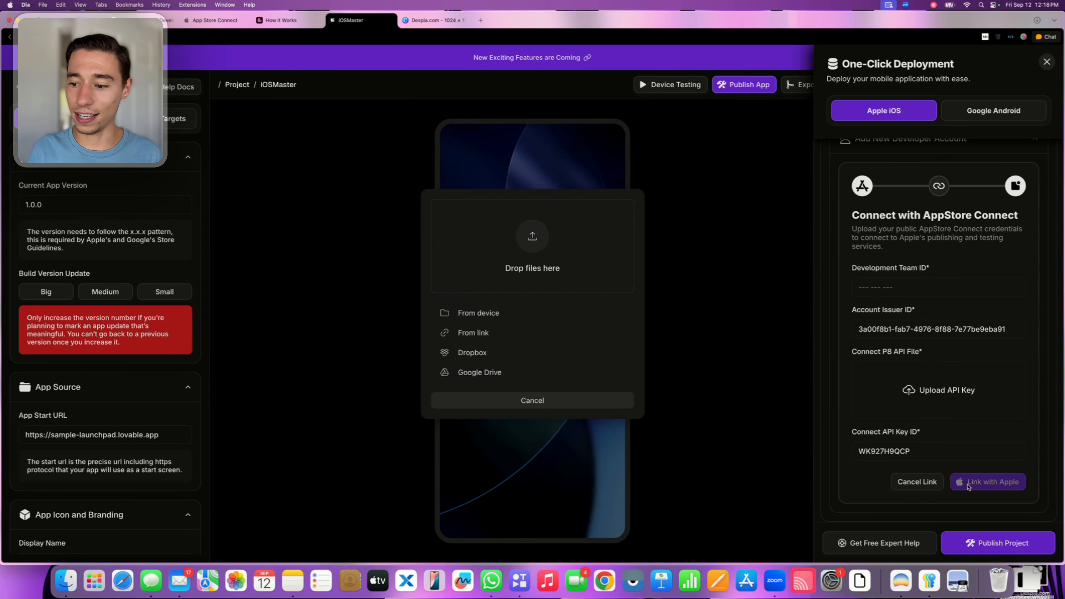
left_click_drag(1030, 584, 505, 235)
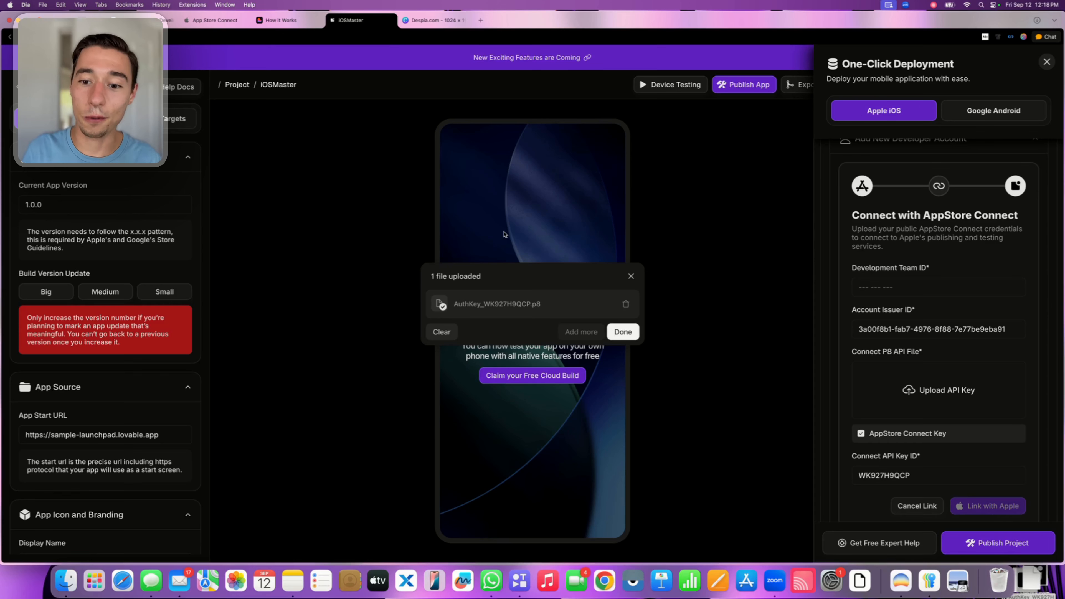
left_click(622, 331)
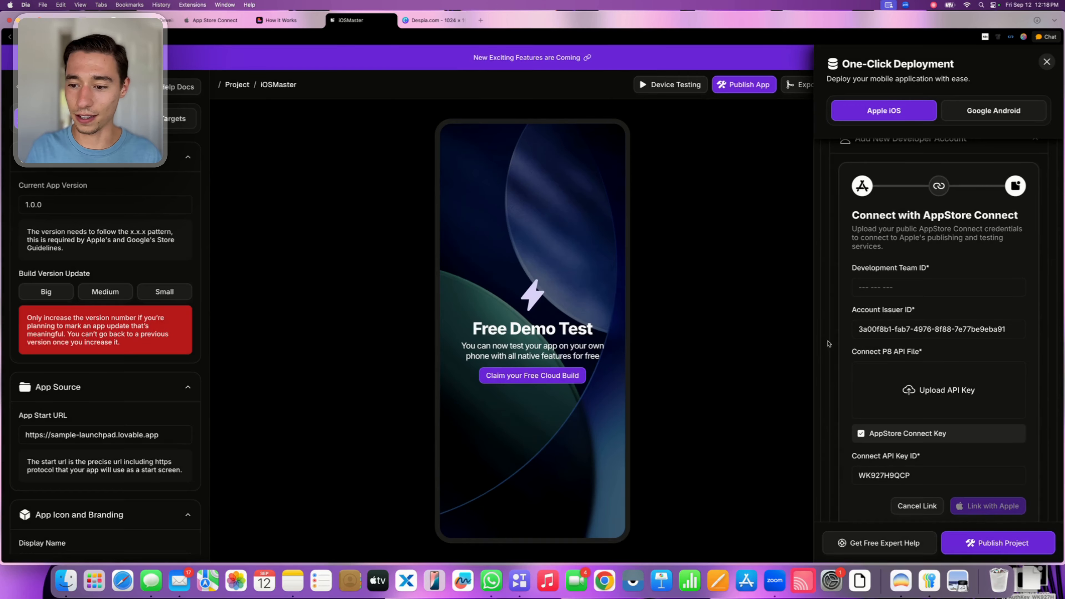
scroll(993, 402, "down", 1)
left_click_drag(870, 410, 996, 412)
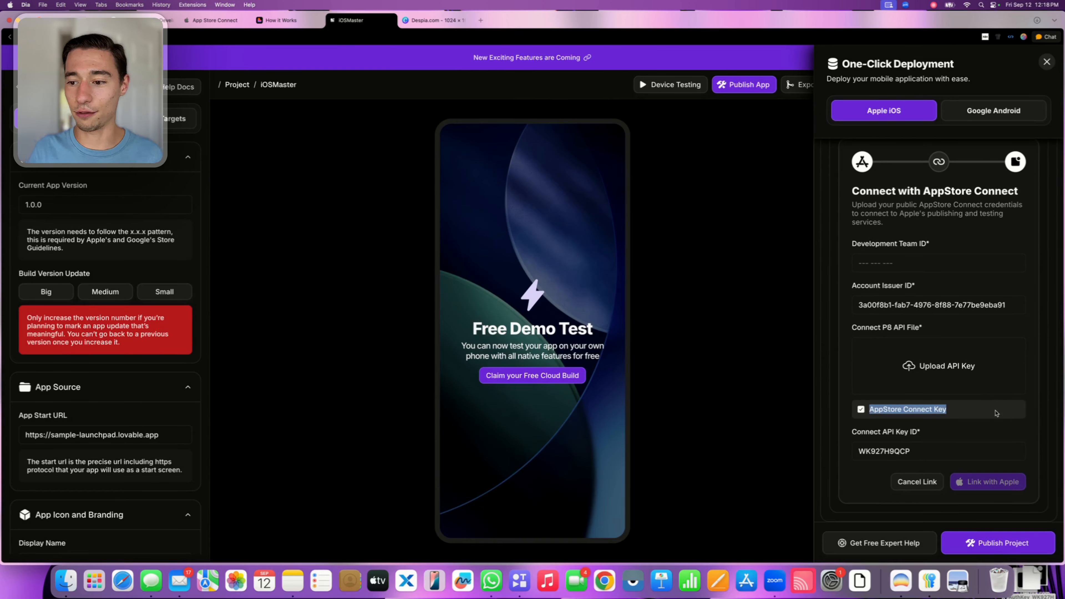
left_click(963, 414)
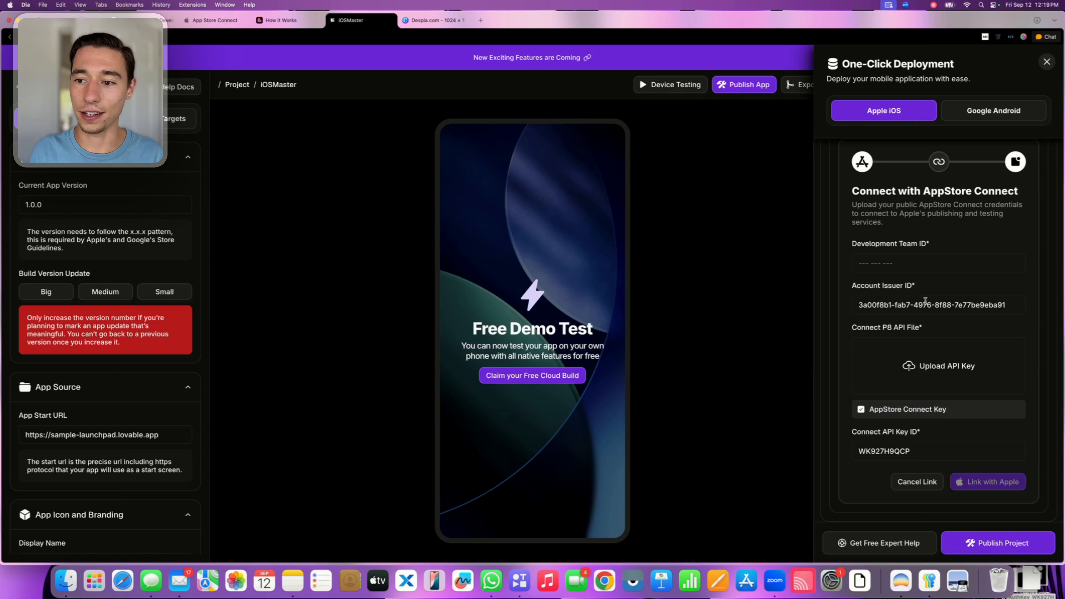
Return to App Store Connect and look over the Team Keys page for the Development Team ID that Despia requires
left_click(867, 262)
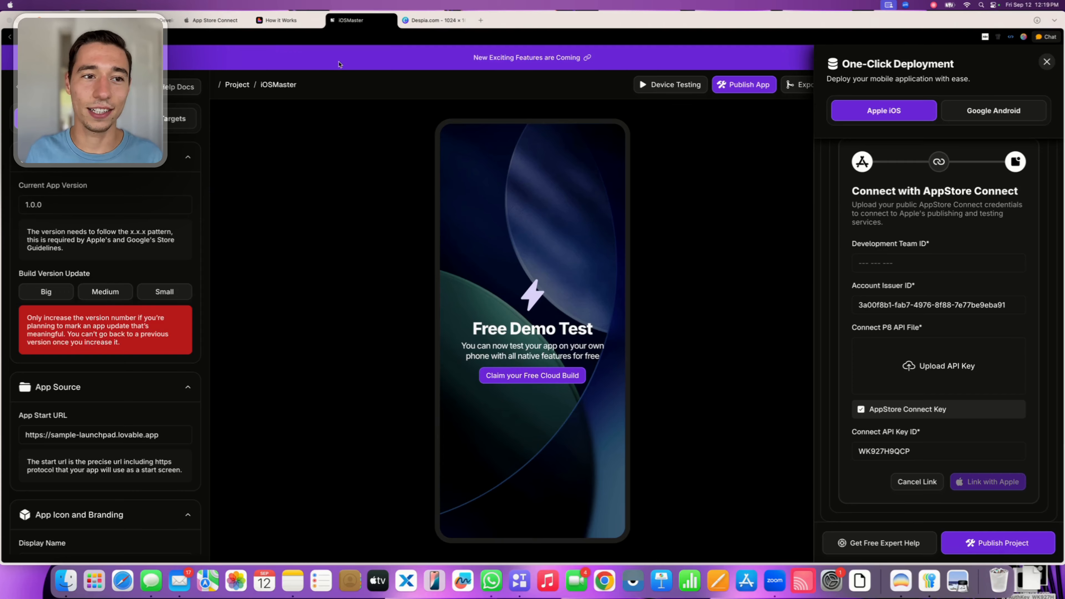
left_click(214, 20)
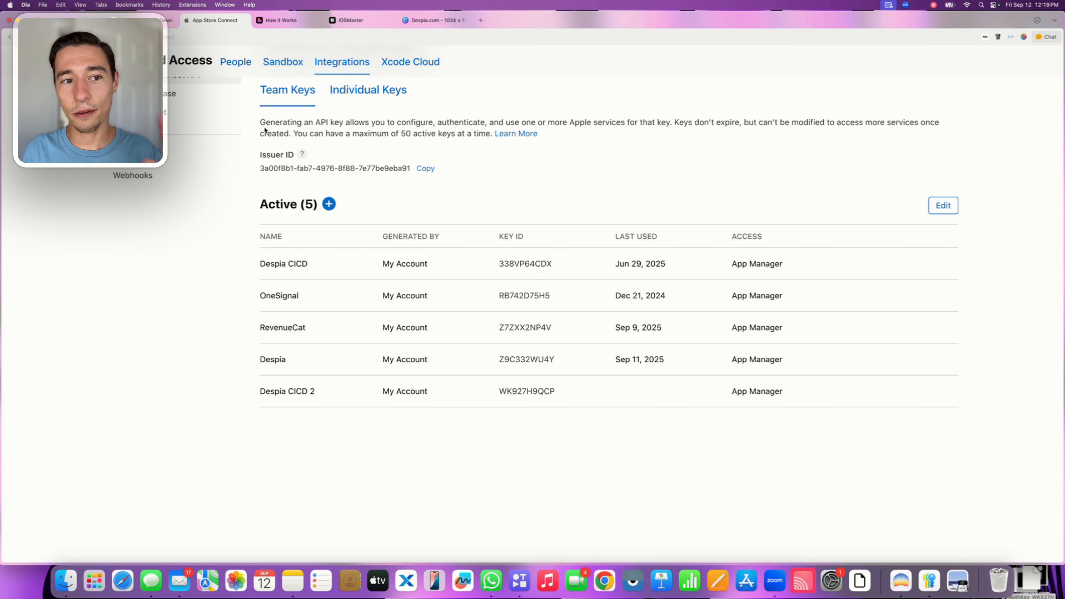
left_click_drag(260, 121, 458, 482)
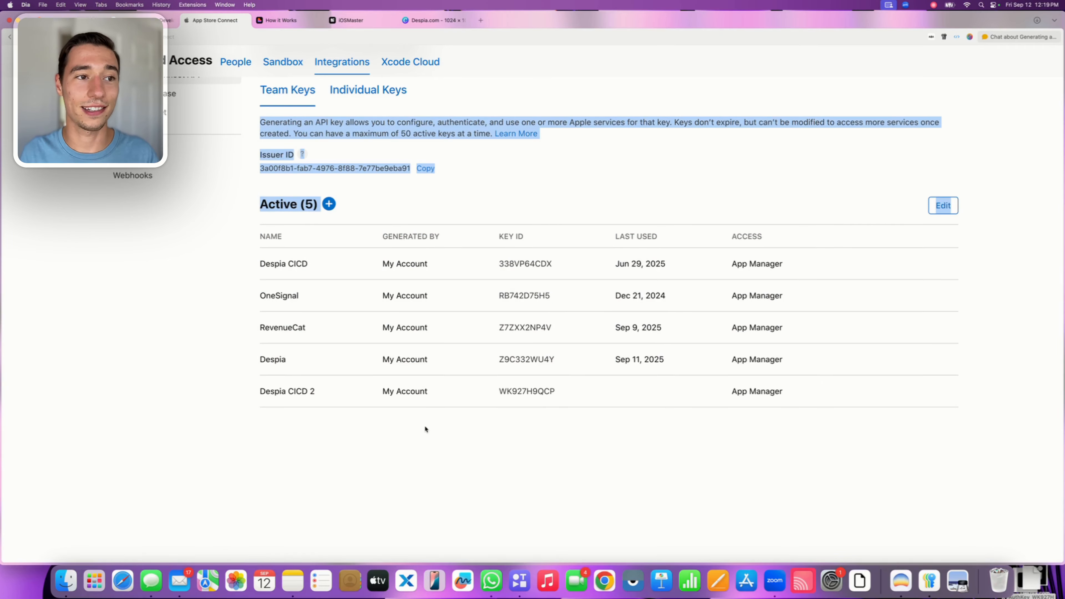
left_click(390, 184)
scroll(390, 183, "up", 3)
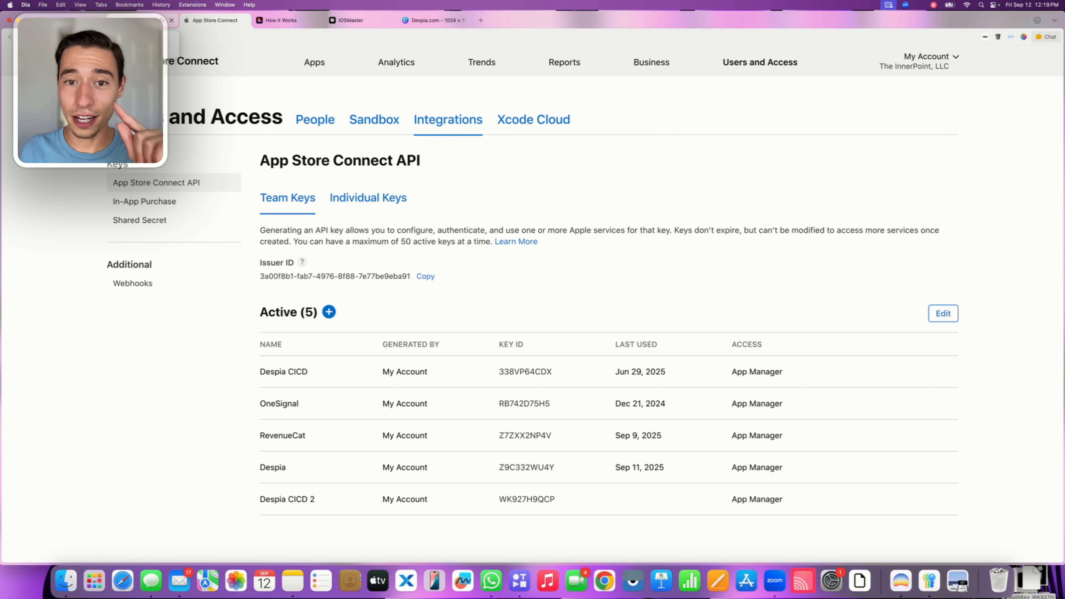
Switch to the Apple Developer account and open the Identifiers list under Certificates, IDs & Profiles
left_click(144, 20)
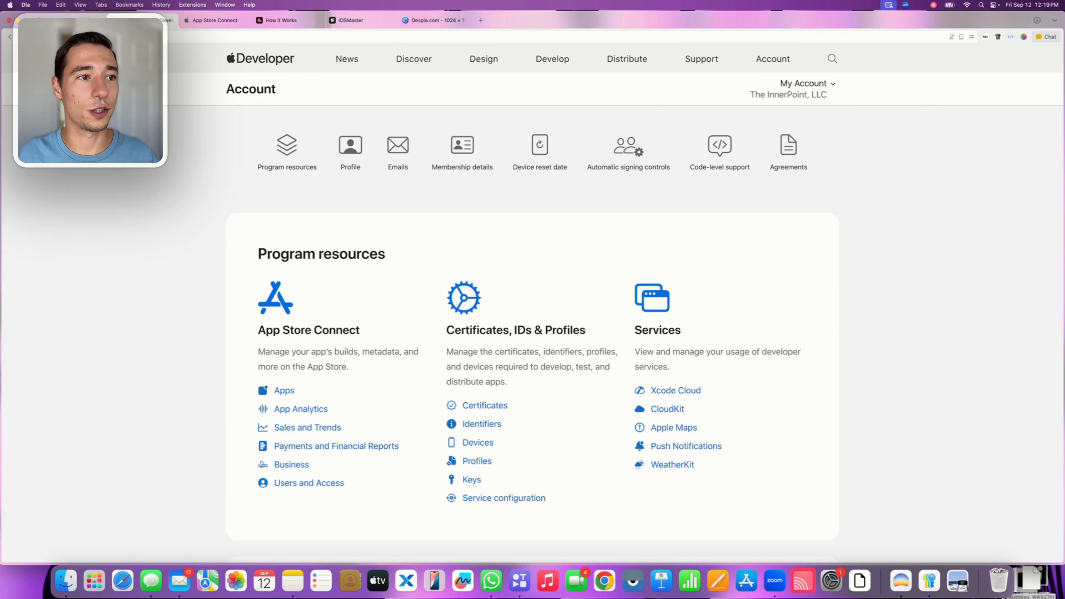
left_click(170, 37)
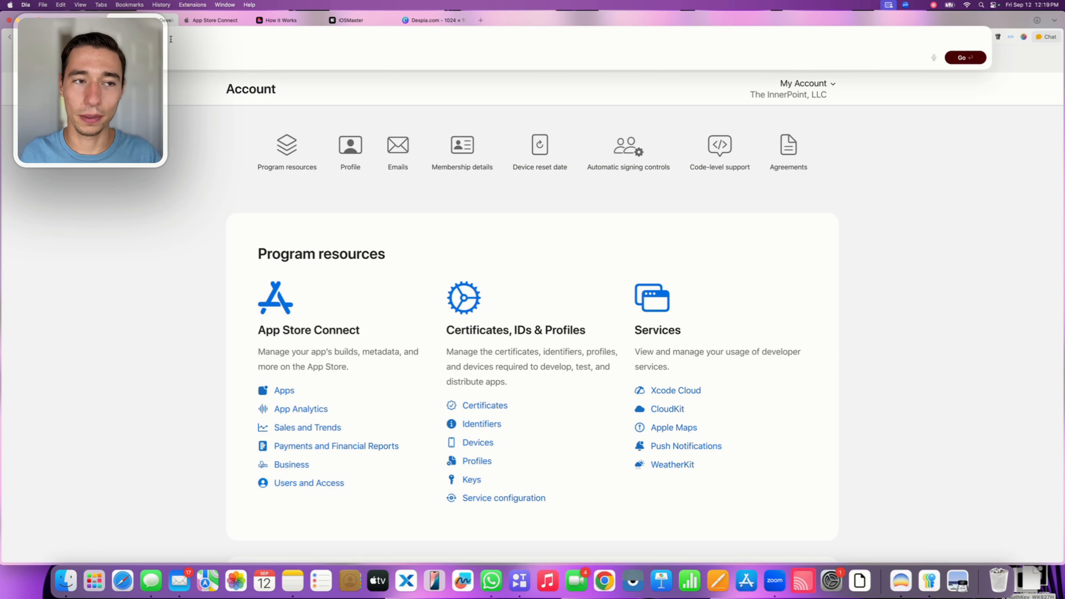
key("Escape")
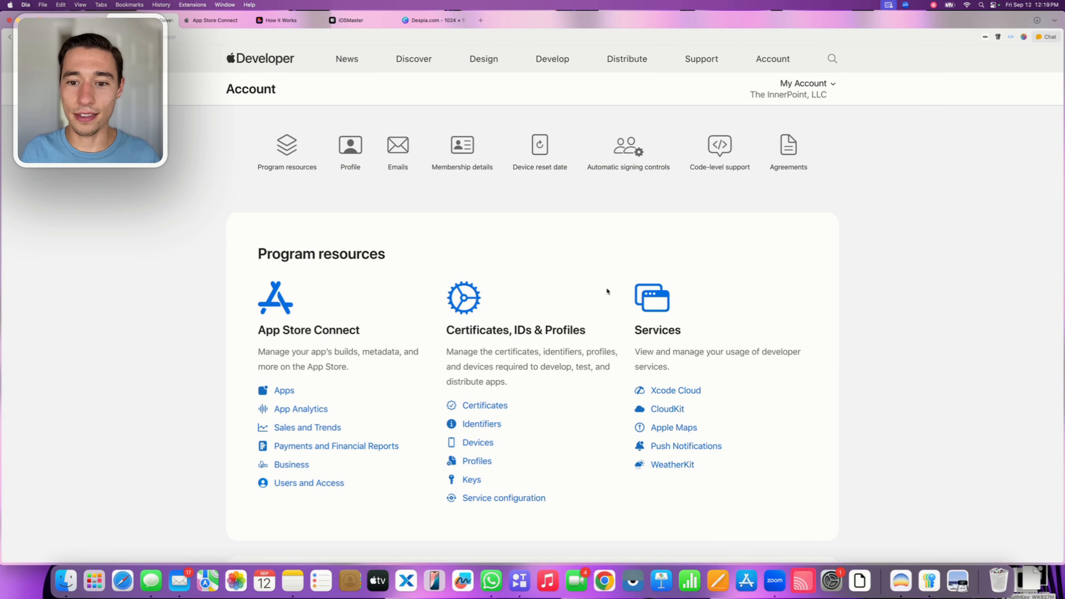
scroll(606, 290, "down", 2)
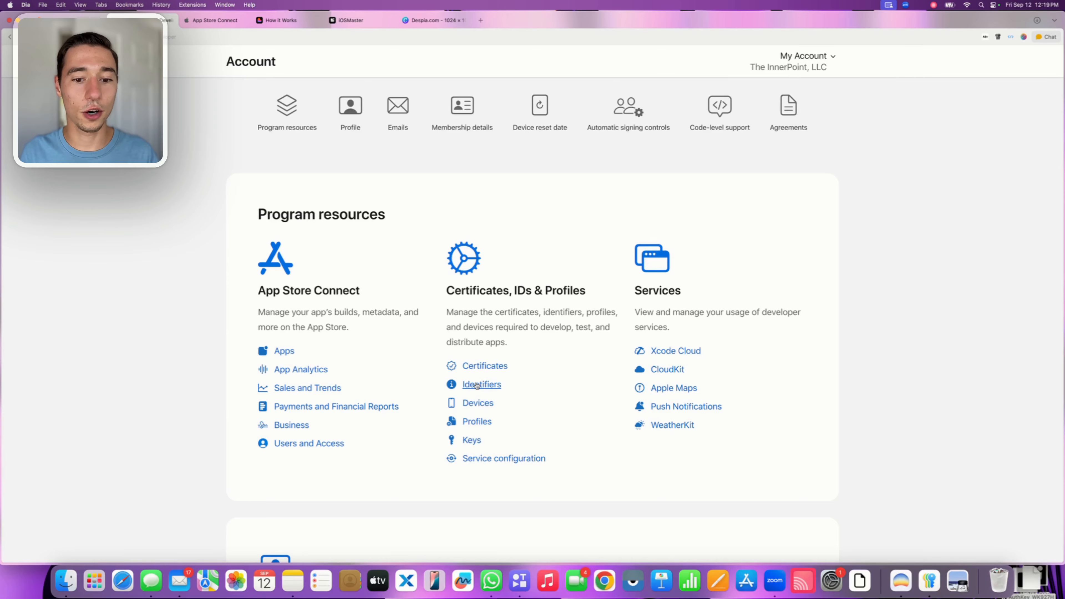
left_click(478, 383)
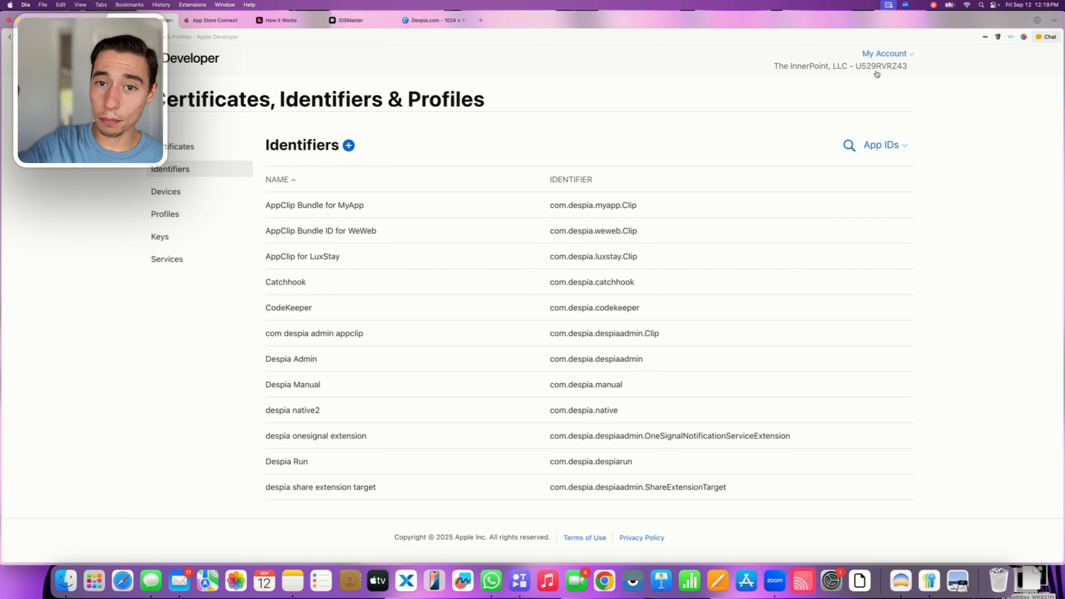
Copy the team ID shown beside the company name and enter it as the Development Team ID in Despia
left_click_drag(768, 73, 914, 71)
key("super+c")
left_click(858, 70)
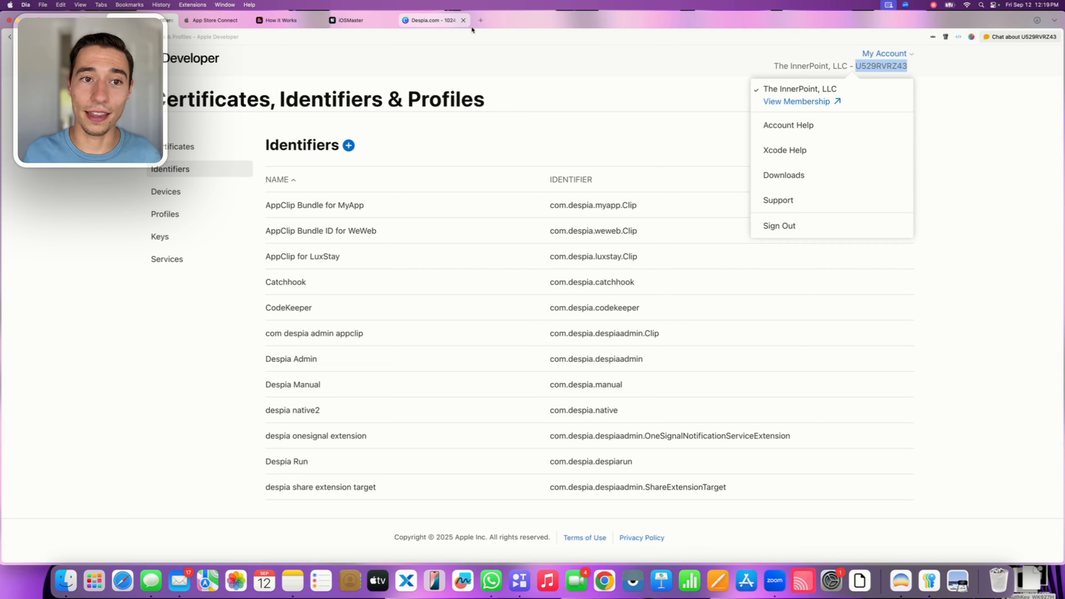
left_click(351, 20)
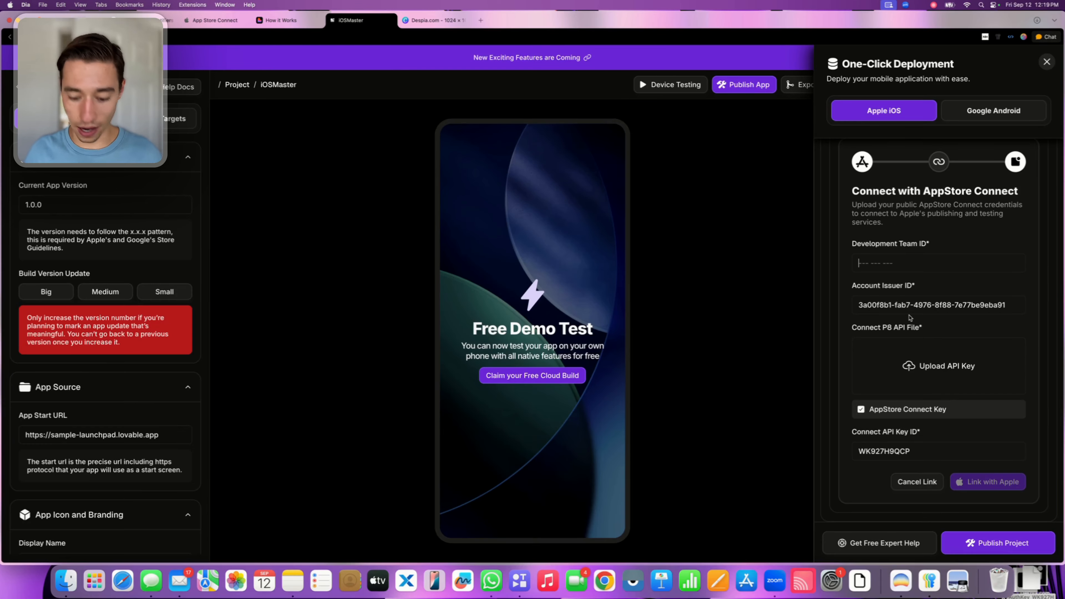
key("super+v")
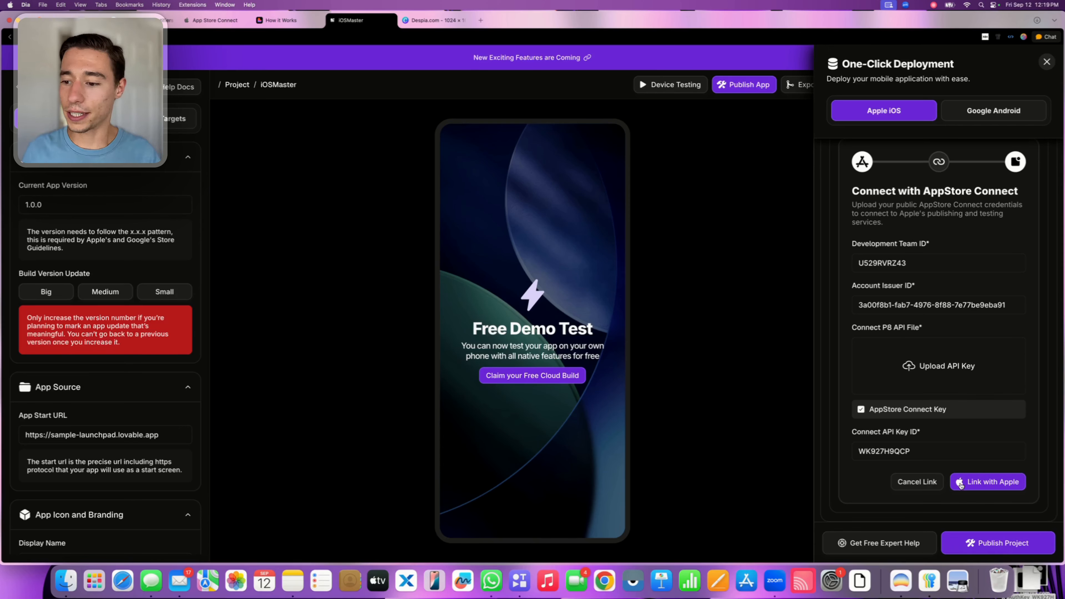
Link the developer account with Apple and select the first listed team as the Development Team for the build configuration
left_click(980, 485)
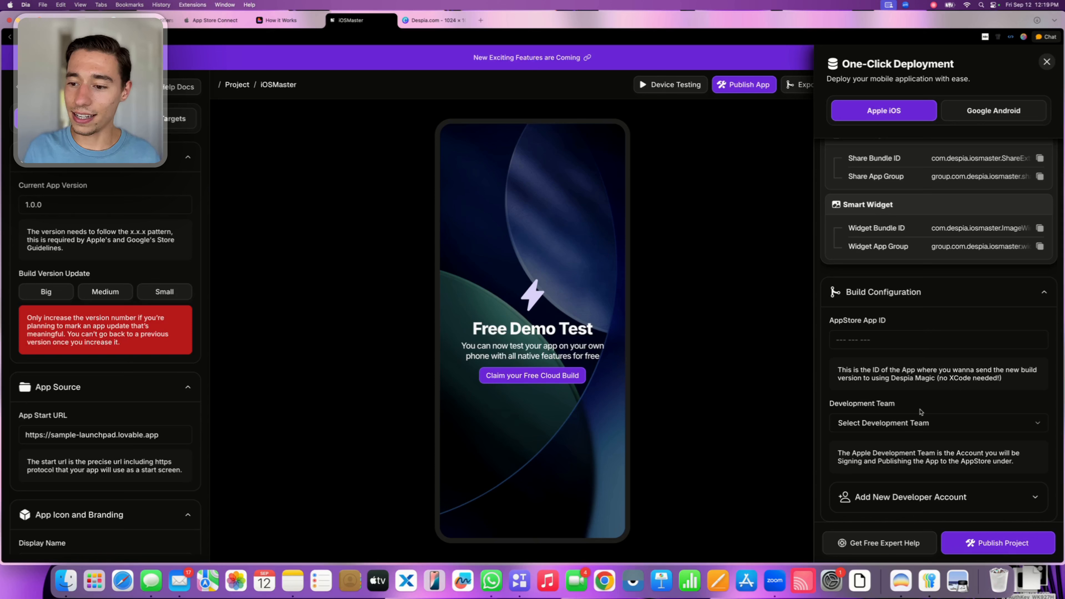
left_click(917, 421)
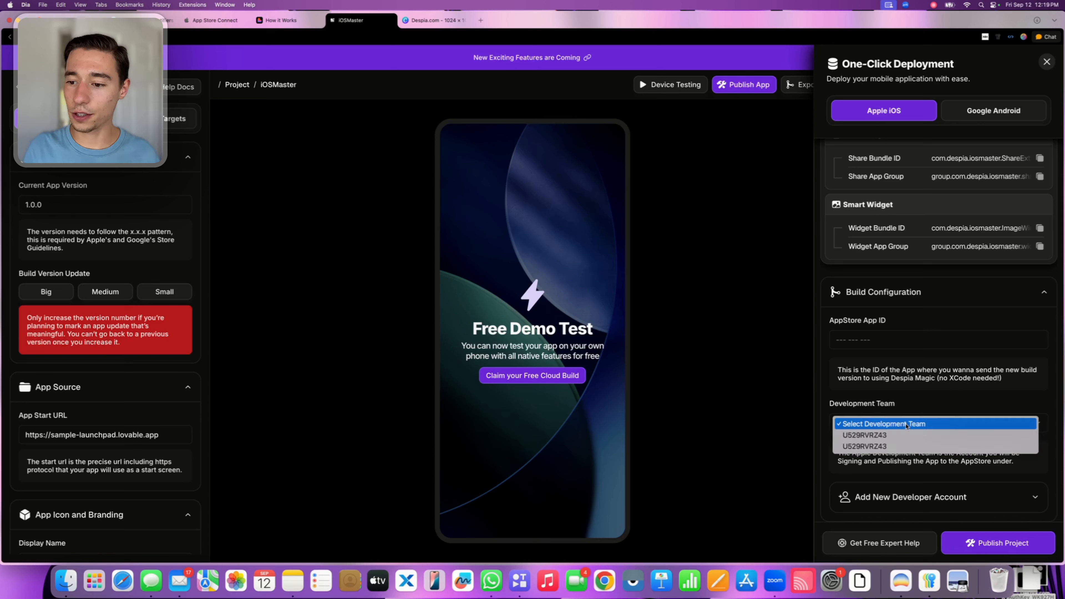
left_click(885, 436)
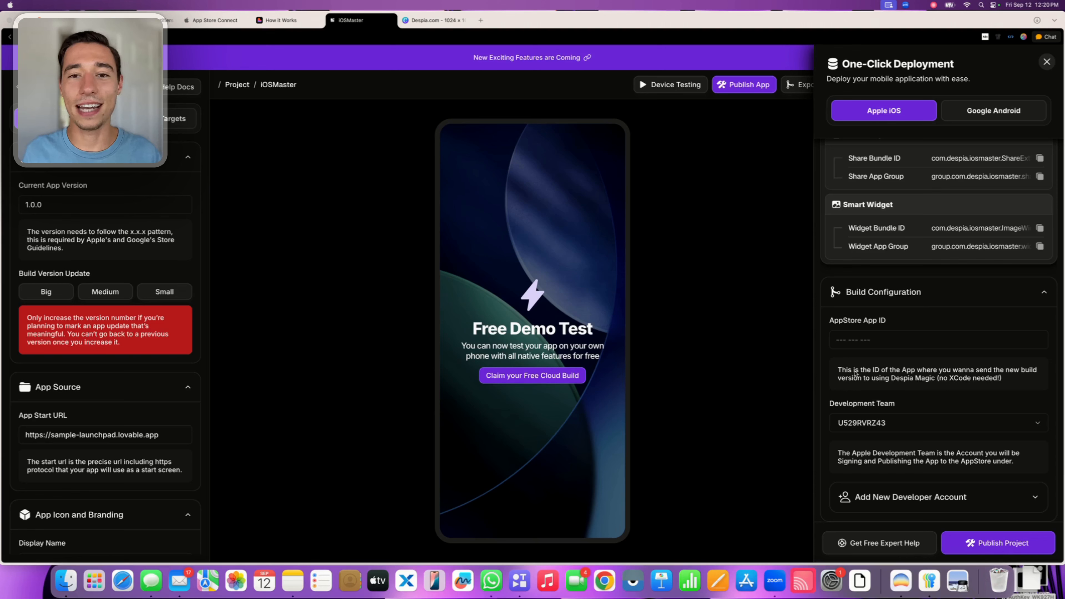
Switch from Despia's empty AppStore App ID field to App Store Connect and start a new app from the Apps page
left_click(852, 341)
left_click(851, 340)
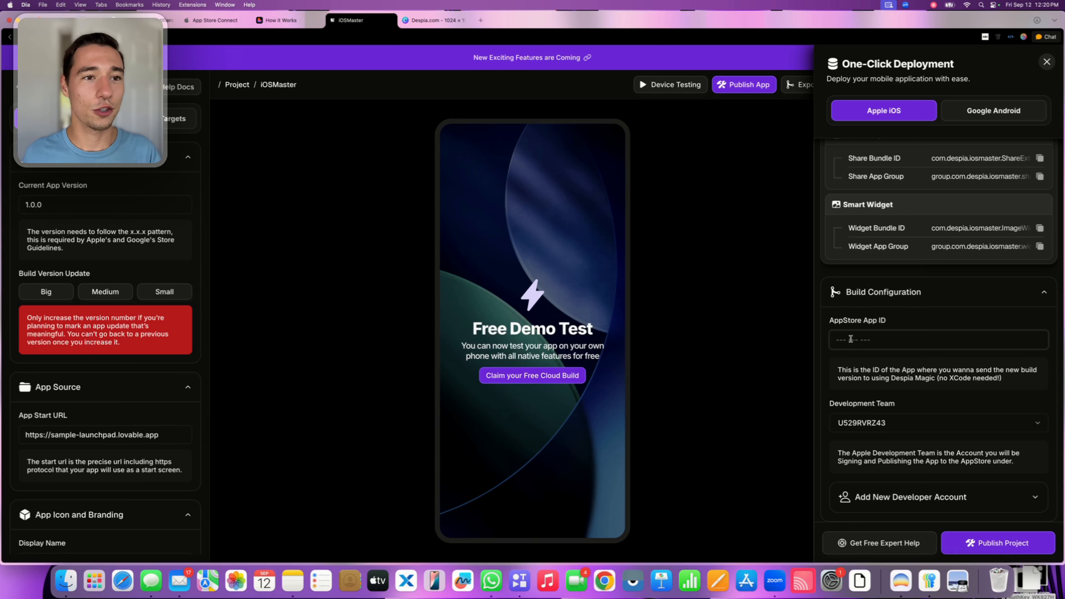
left_click(202, 21)
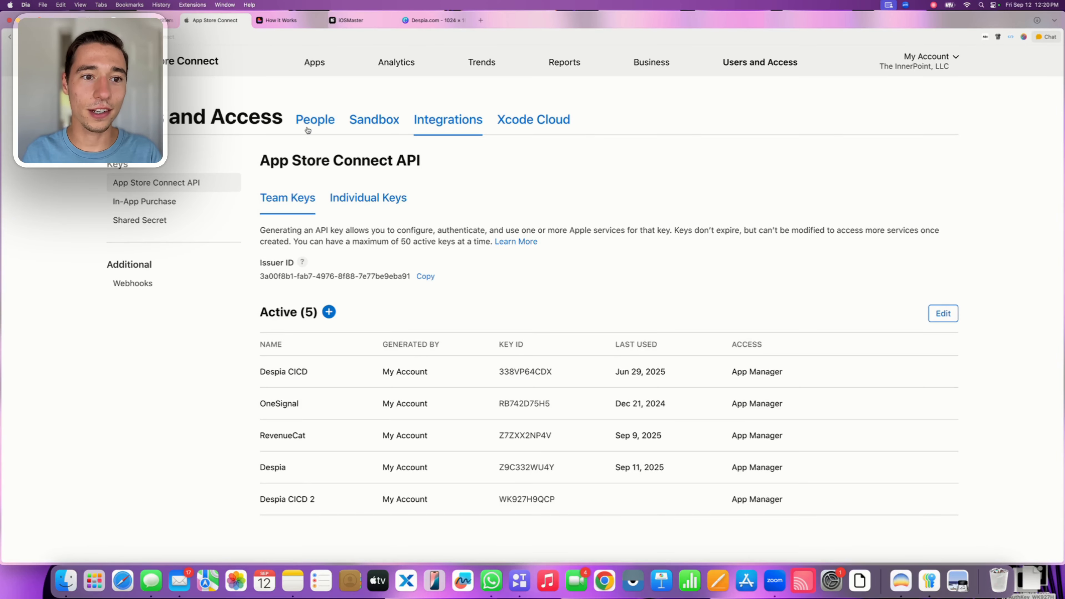
left_click(313, 67)
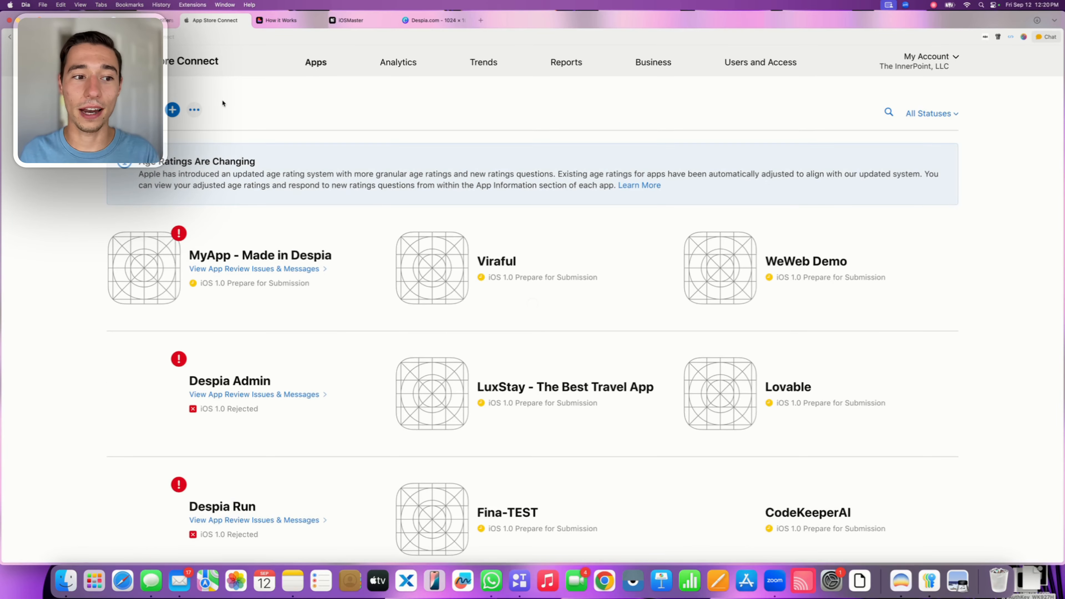
left_click(173, 110)
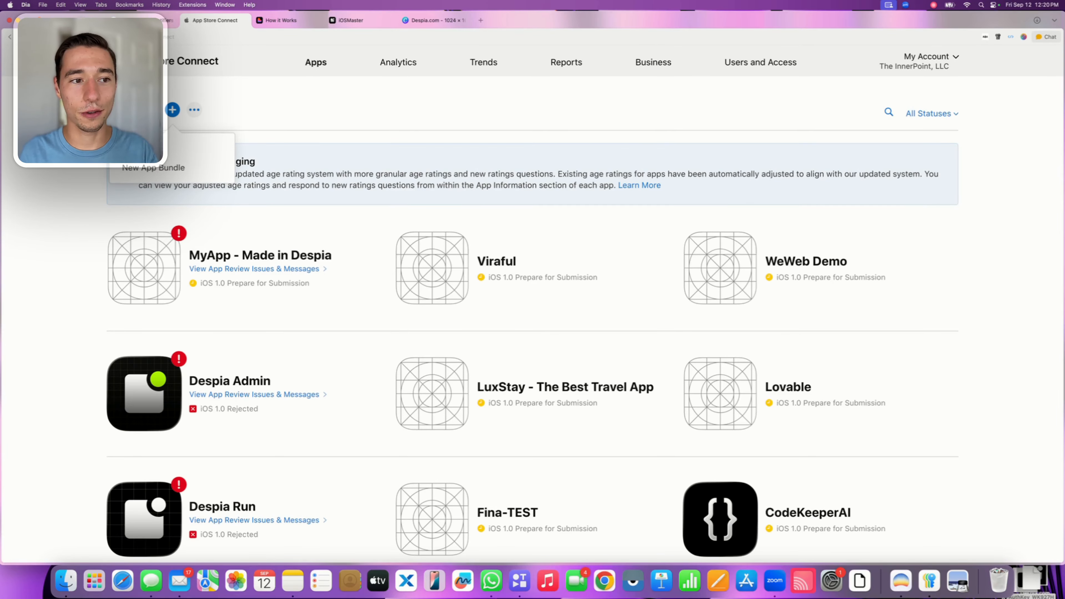
left_click(198, 149)
Look through the available bundle IDs in the New App form without choosing one
left_click(405, 312)
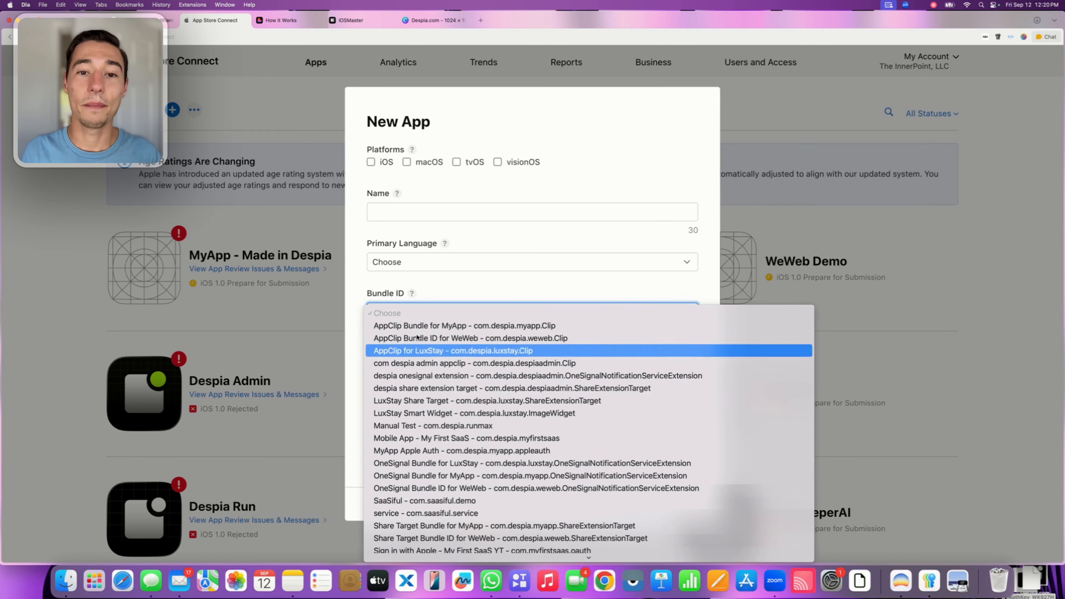
left_click(464, 298)
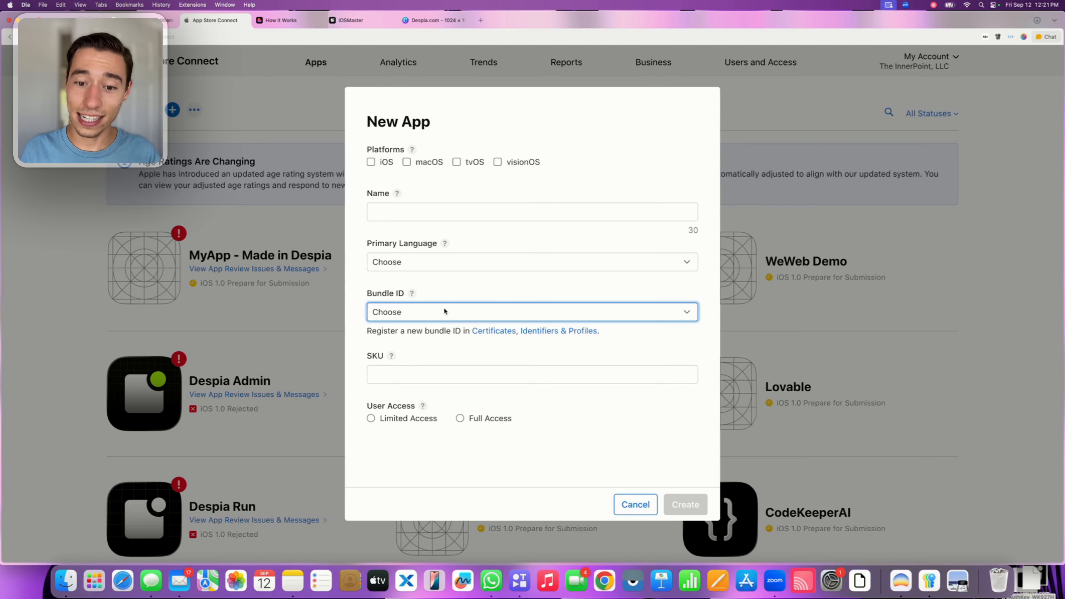
left_click(443, 310)
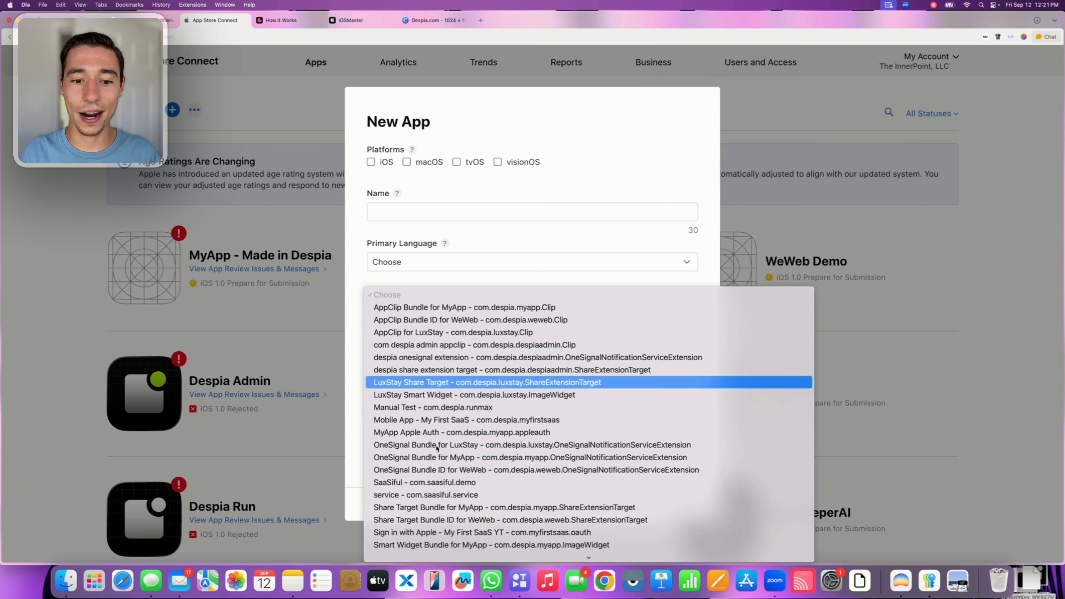
scroll(453, 304, "down", 1)
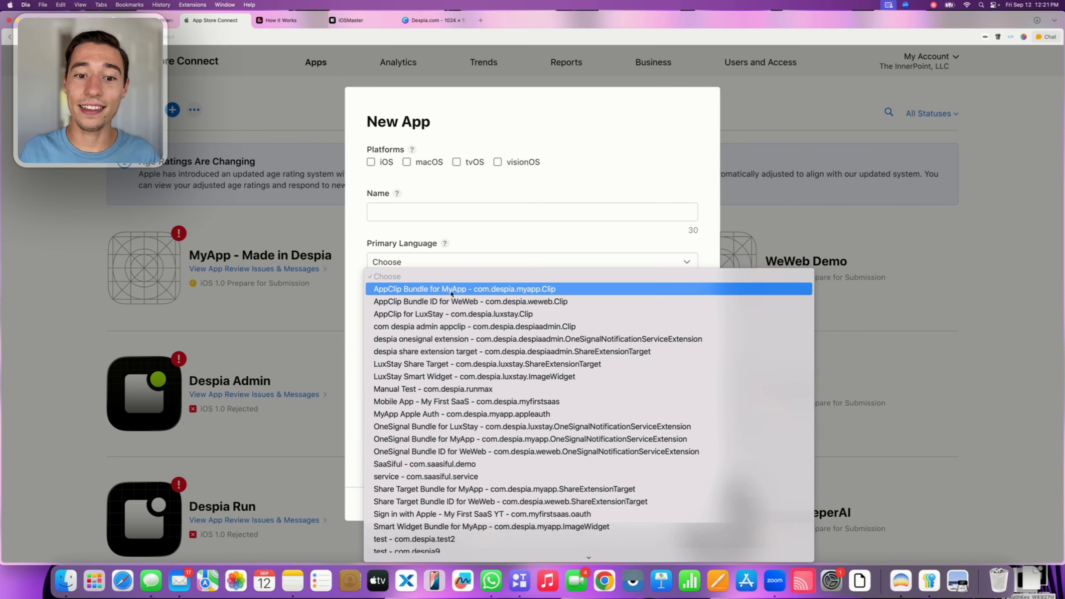
left_click(482, 230)
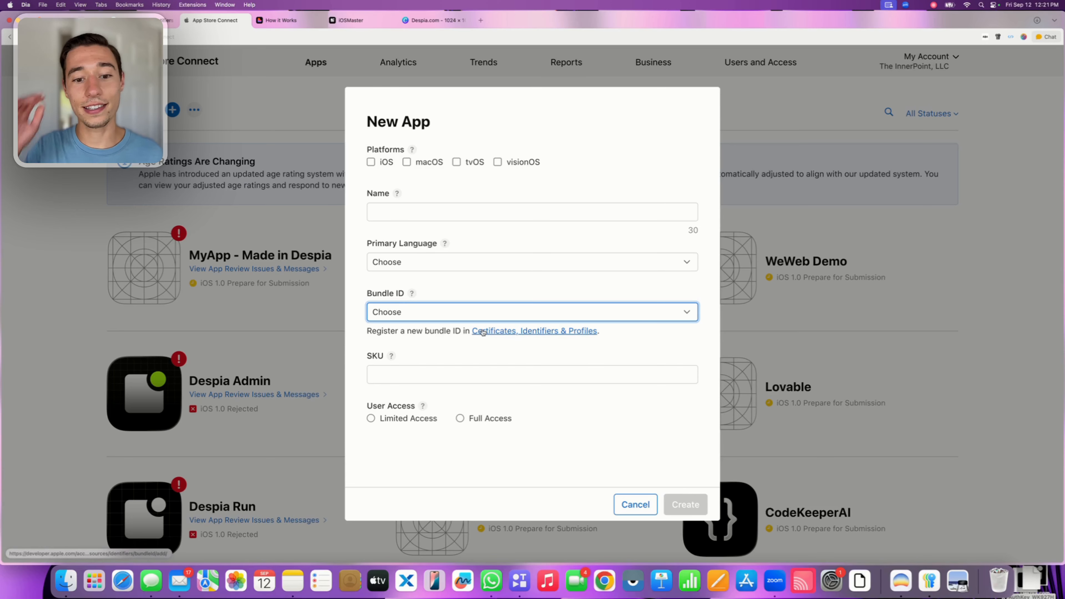
Open the page for registering a new bundle ID from the New App form and close the old Apple Developer page
left_click(367, 332)
left_click_drag(367, 340, 633, 348)
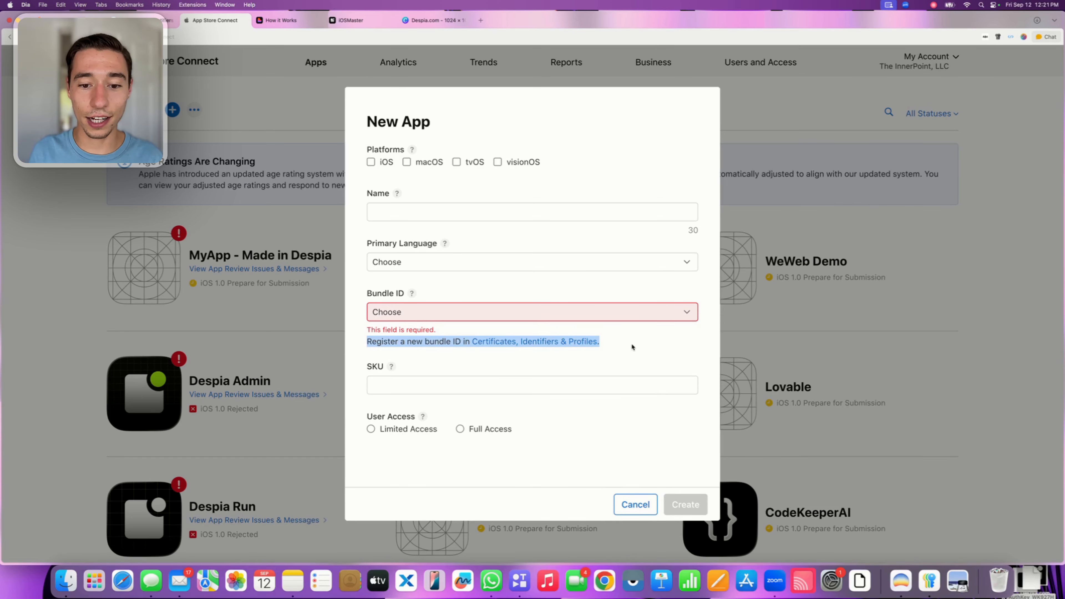
double_click(378, 341)
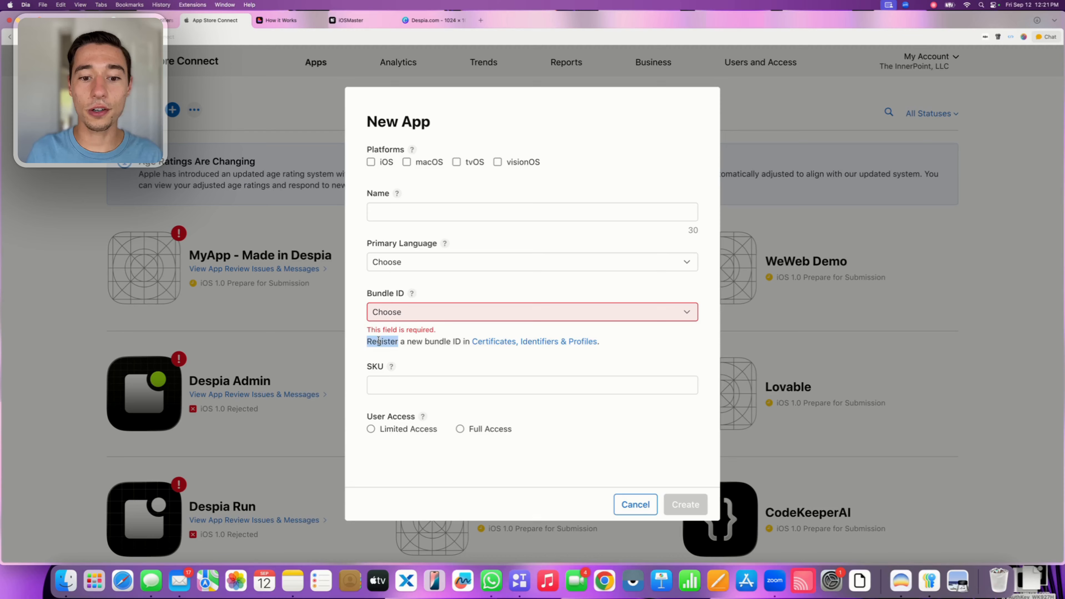
left_click(452, 341)
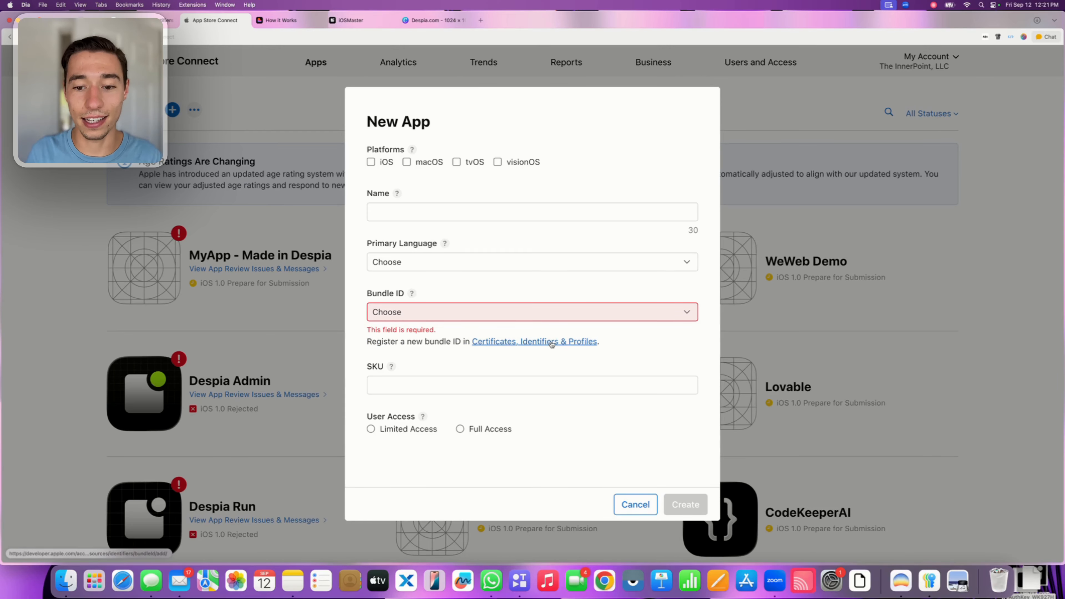
left_click(529, 347)
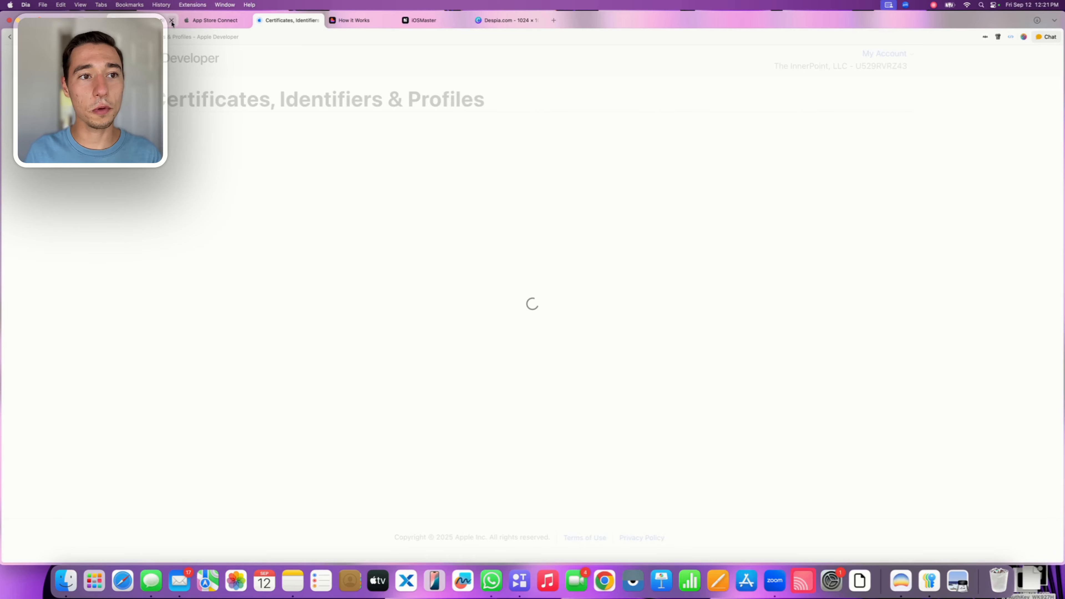
left_click(171, 21)
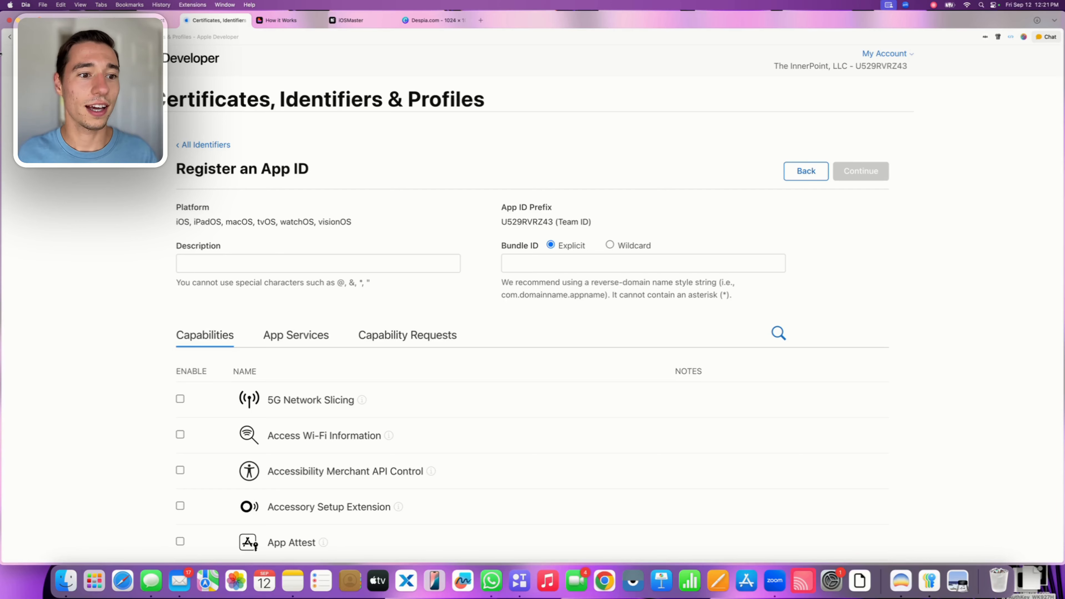
Enter iOSMaster as the description of the new App ID
left_click(195, 267)
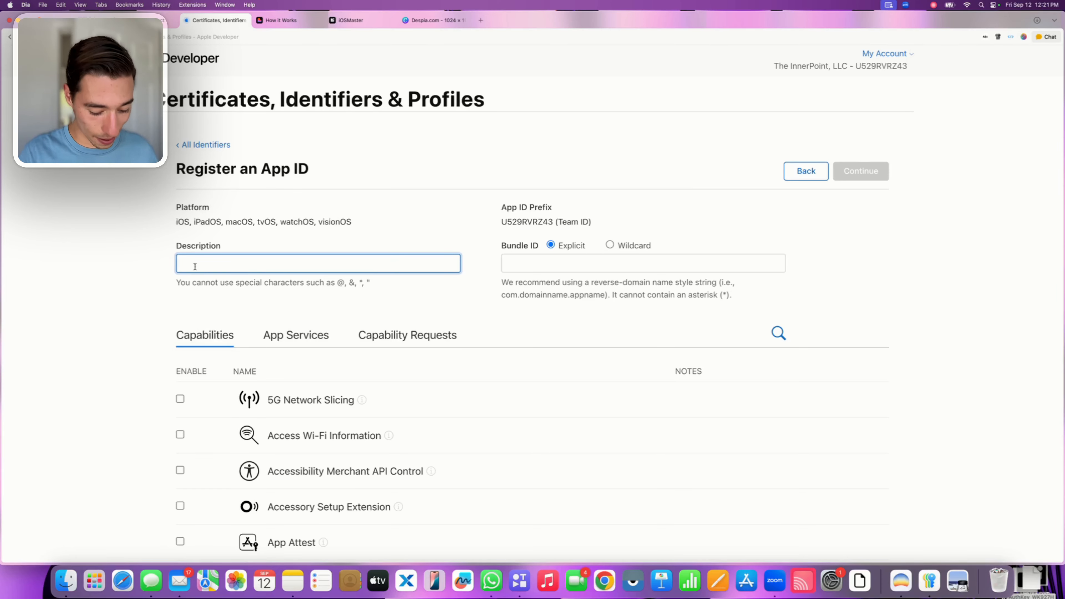
key("Caps_Lock")
key("Caps_Lock")
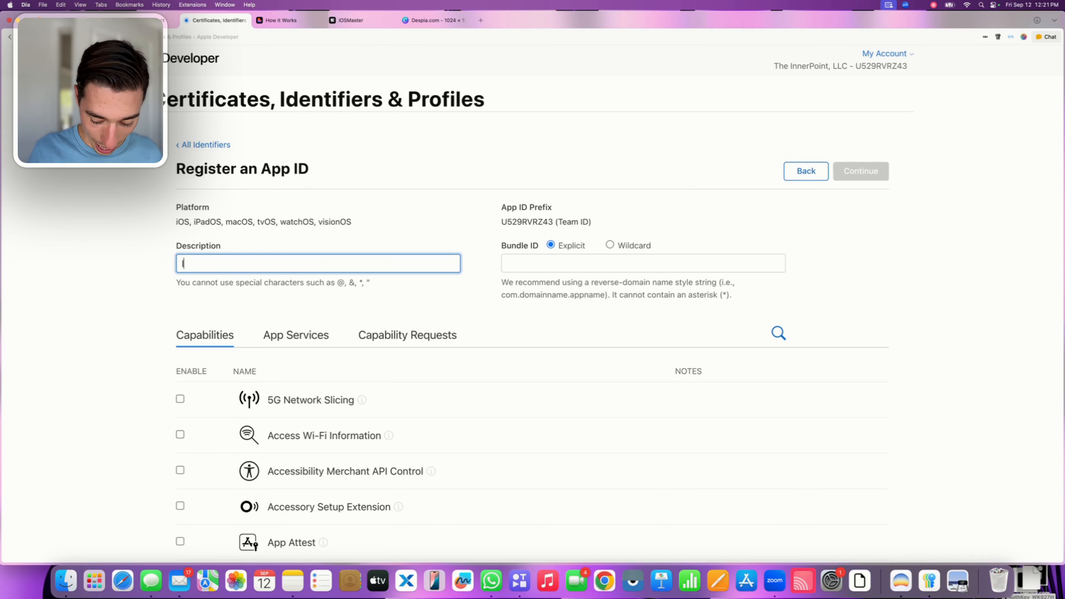
type("iOS")
key("Caps_Lock")
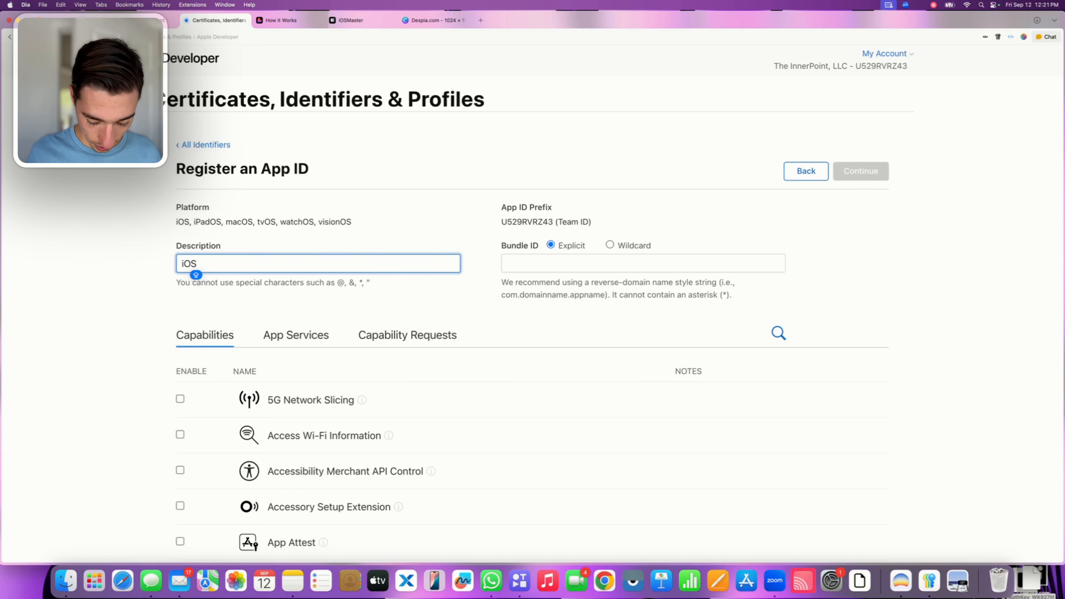
type("M")
key("Caps_Lock")
type("atser")
key("BackSpace")
key("BackSpace")
key("BackSpace")
key("BackSpace")
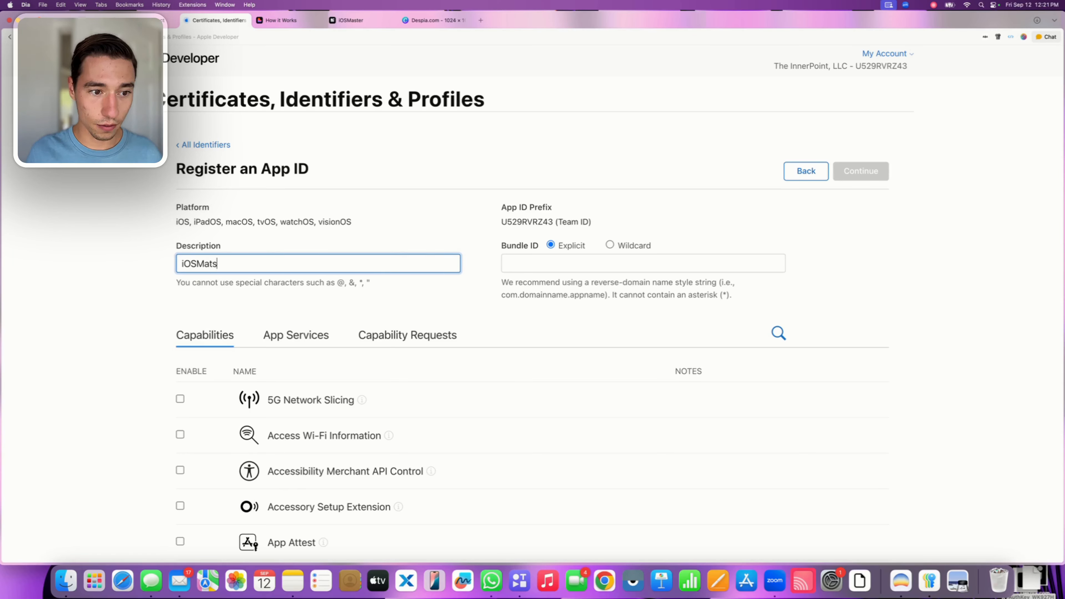
type("ster")
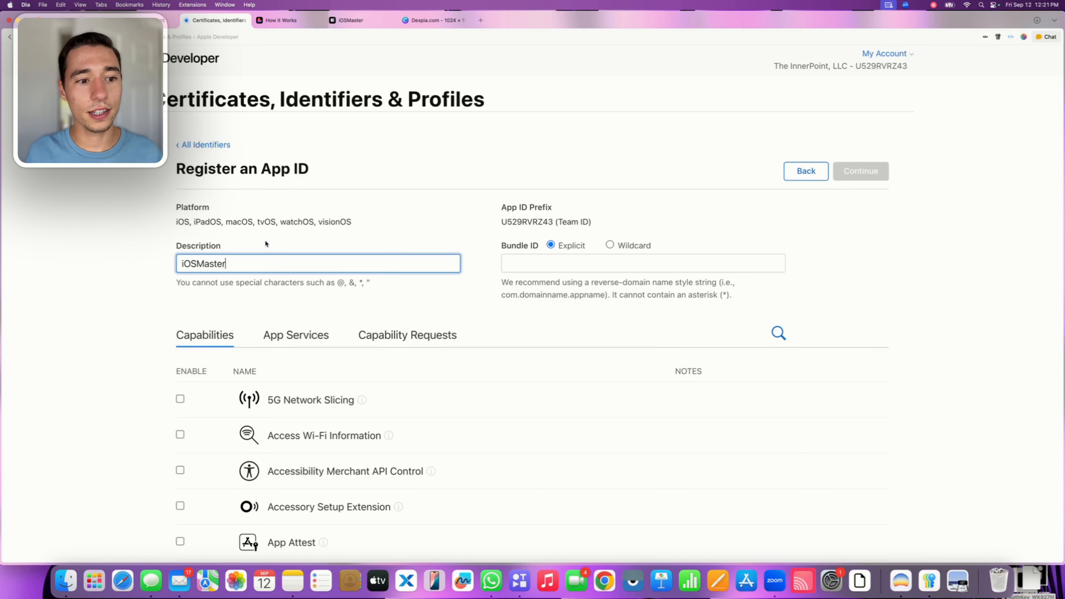
left_click(224, 277)
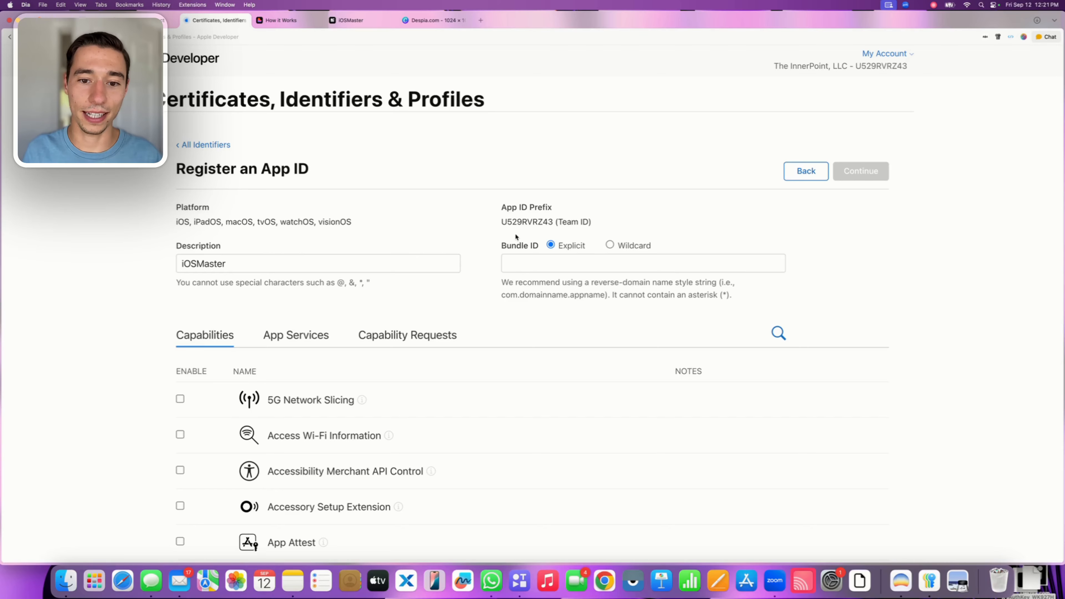
Switch to Despia's iOSMaster project and copy its App Bundle ID from the Apple iOS deployment settings
left_click(530, 265)
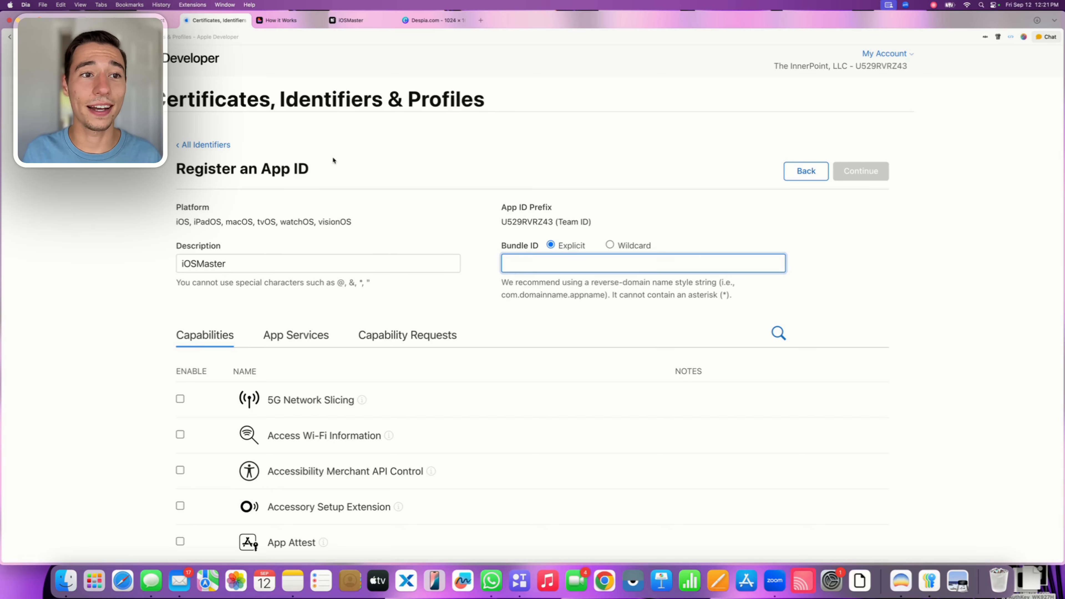
left_click(349, 21)
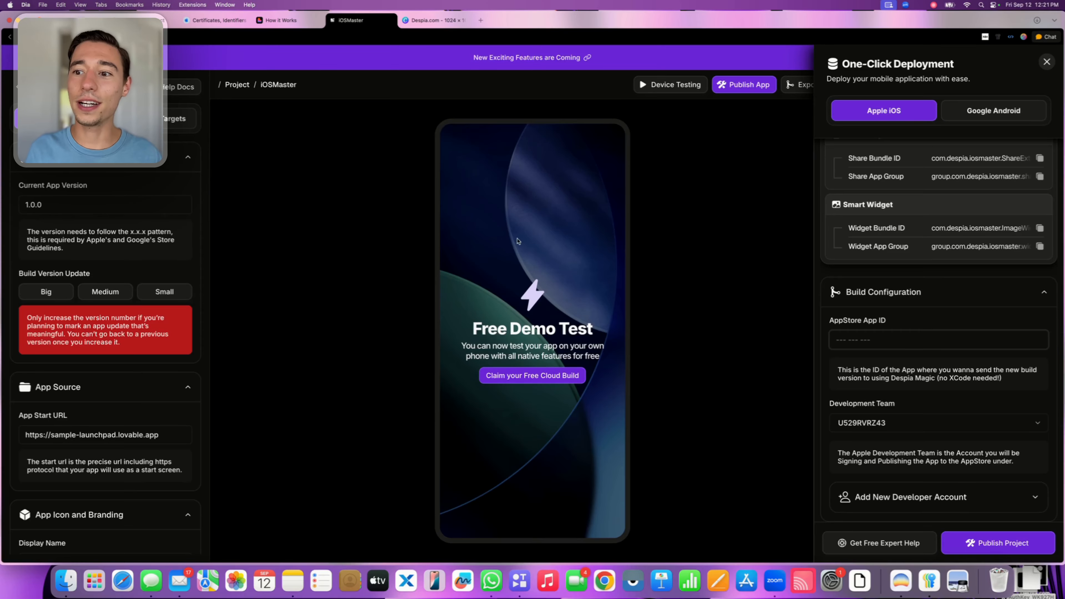
scroll(996, 214, "up", 5)
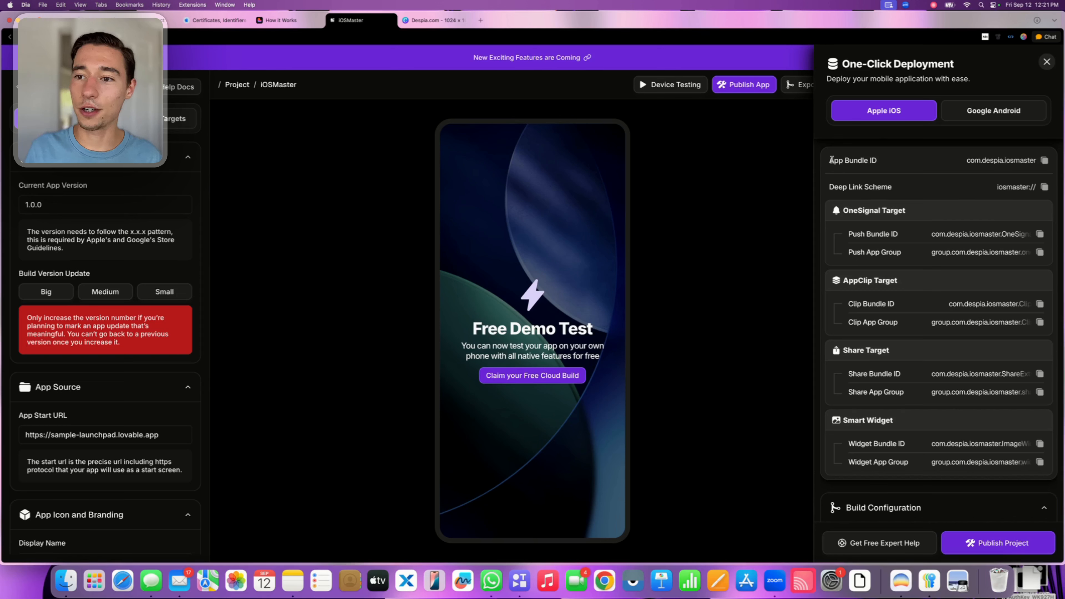
left_click_drag(829, 159, 906, 162)
left_click(1044, 161)
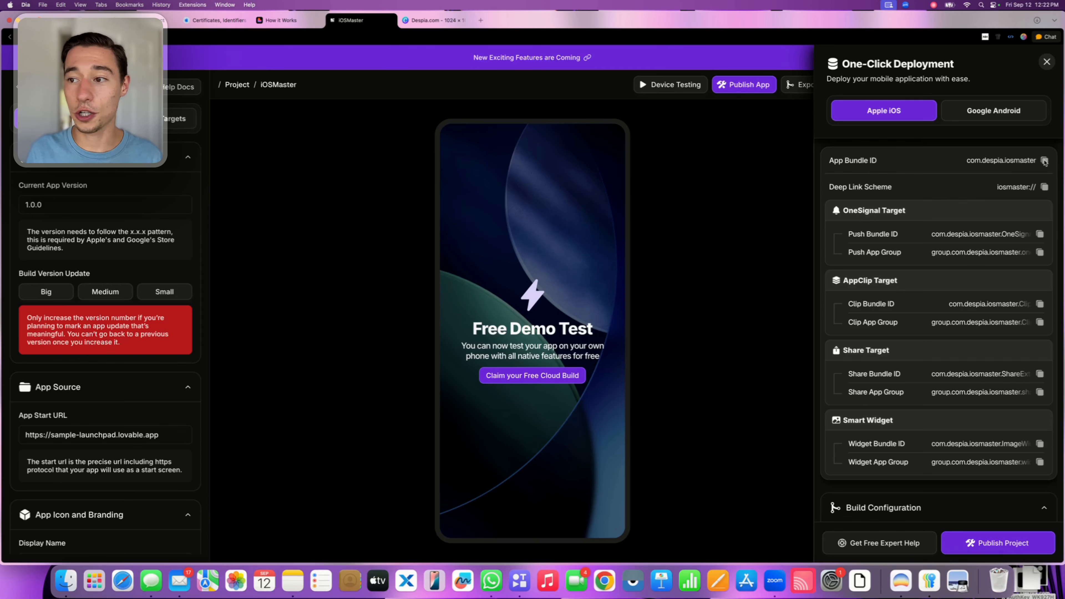
Return to the App ID registration and enter com.despia.iosmaster as the bundle ID, keeping it Explicit
left_click(227, 21)
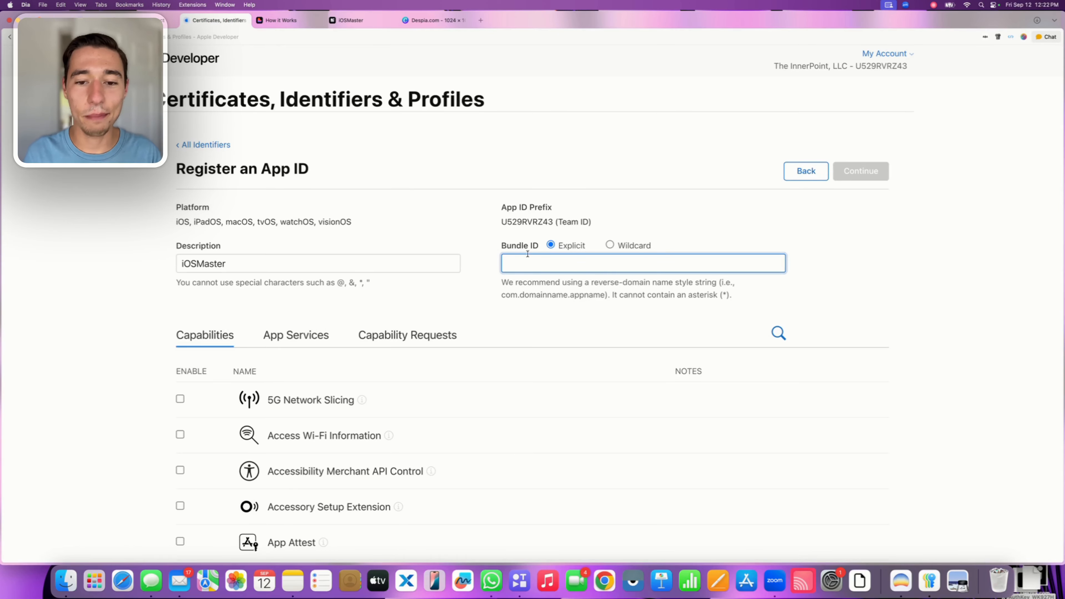
key("super+v")
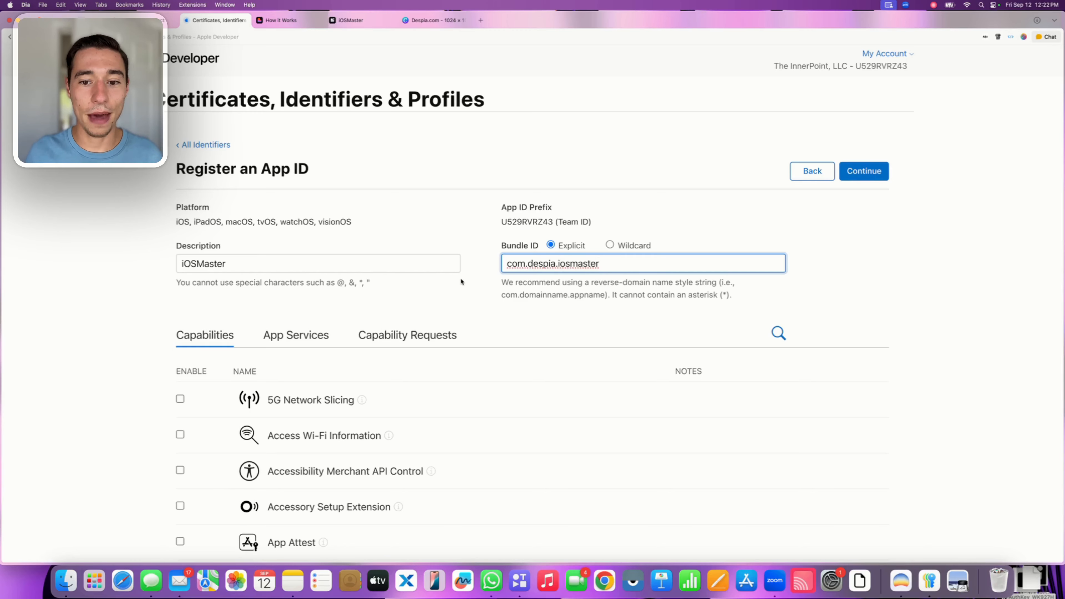
left_click(461, 281)
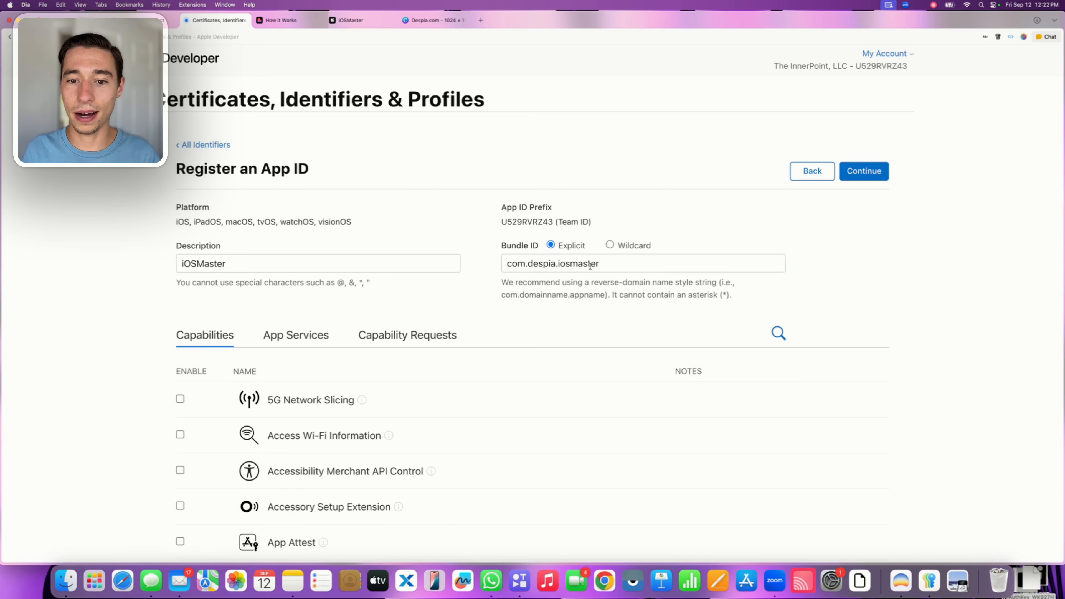
left_click_drag(557, 245, 587, 248)
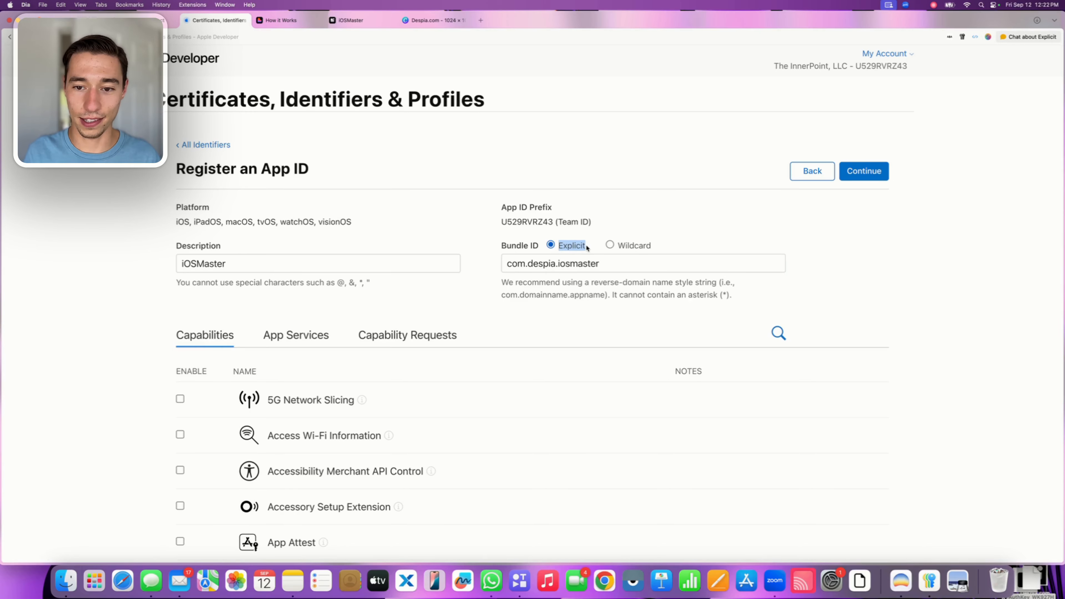
left_click(477, 289)
Enable the App Attest, App Groups and Associated Domains capabilities for the App ID
scroll(478, 291, "down", 5)
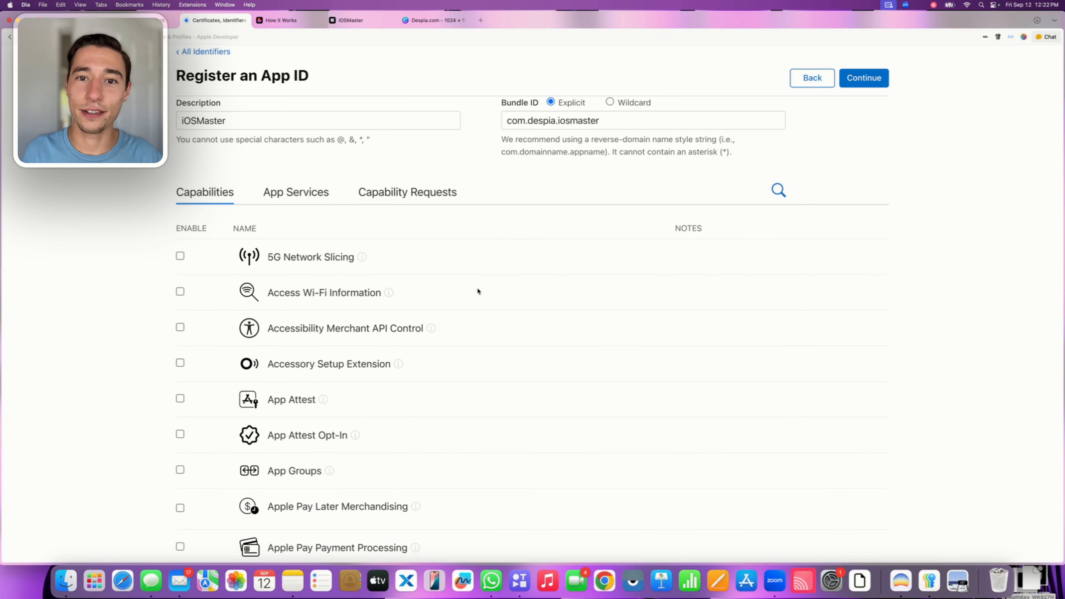
scroll(478, 289, "down", 5)
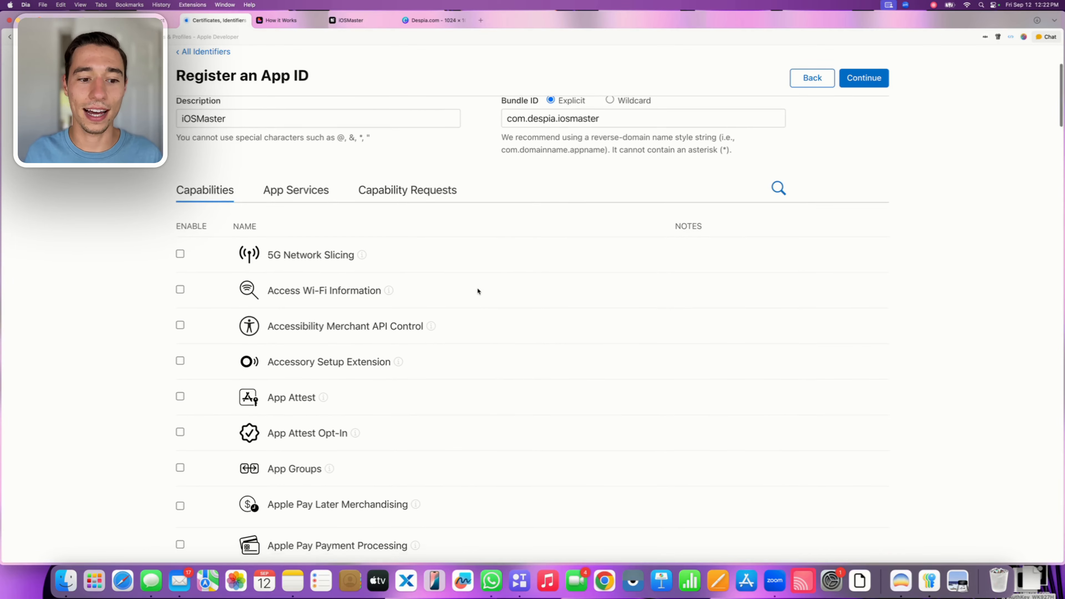
left_click(180, 213)
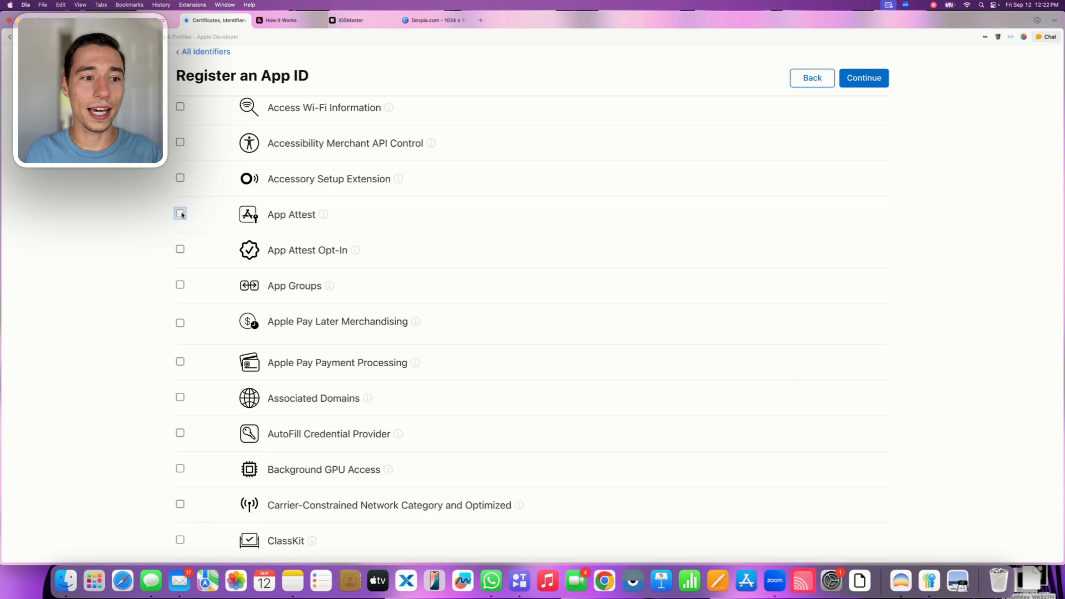
scroll(181, 285, "down", 1)
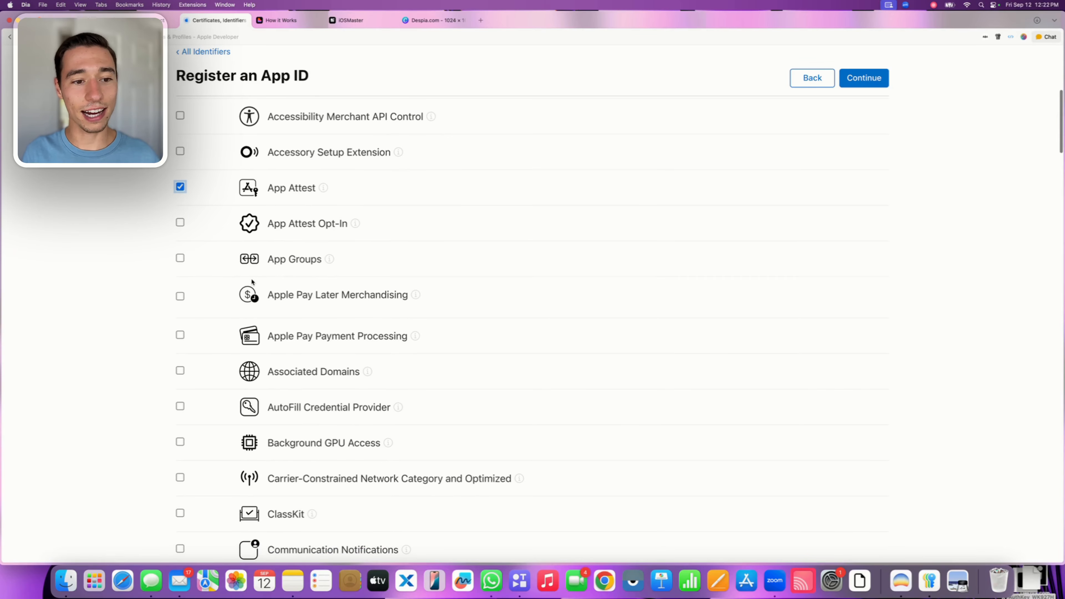
left_click(181, 259)
scroll(181, 262, "down", 3)
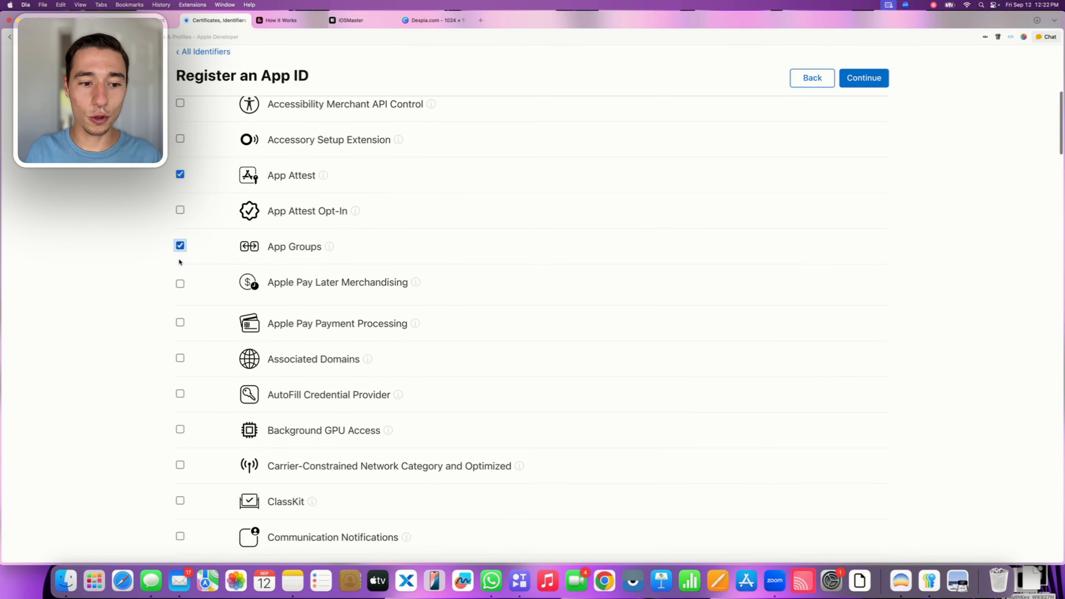
scroll(179, 262, "down", 1)
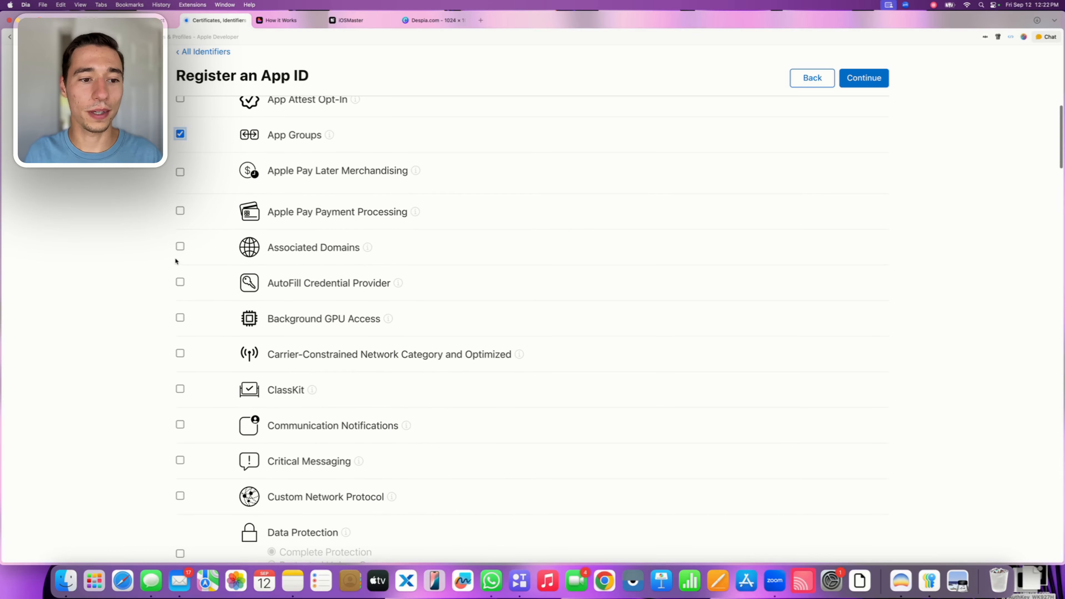
left_click(181, 247)
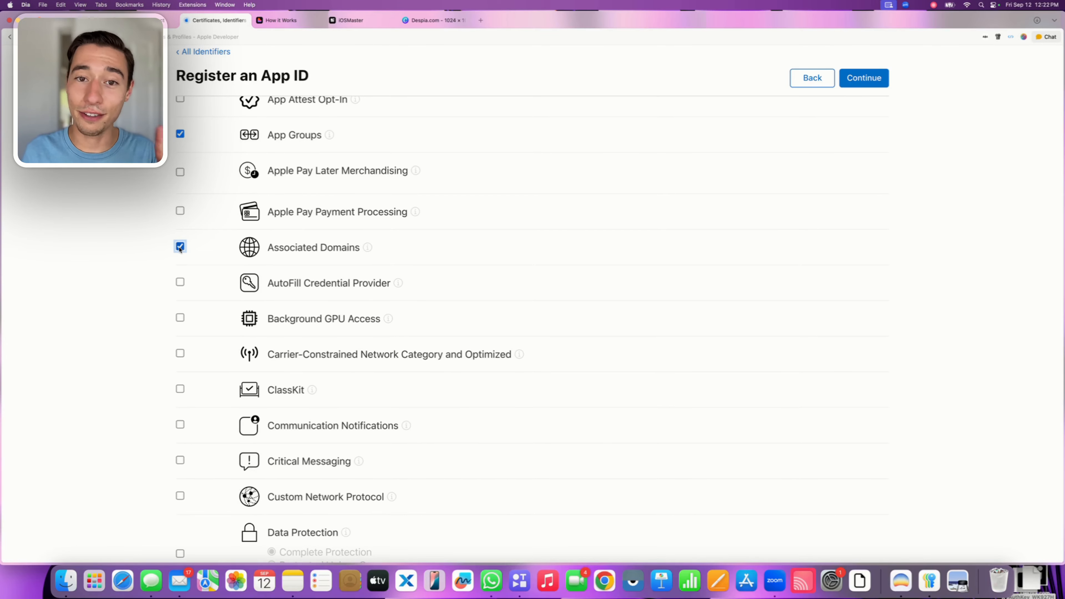
Enable the iCloud capability with the Include CloudKit support option
scroll(213, 293, "down", 8)
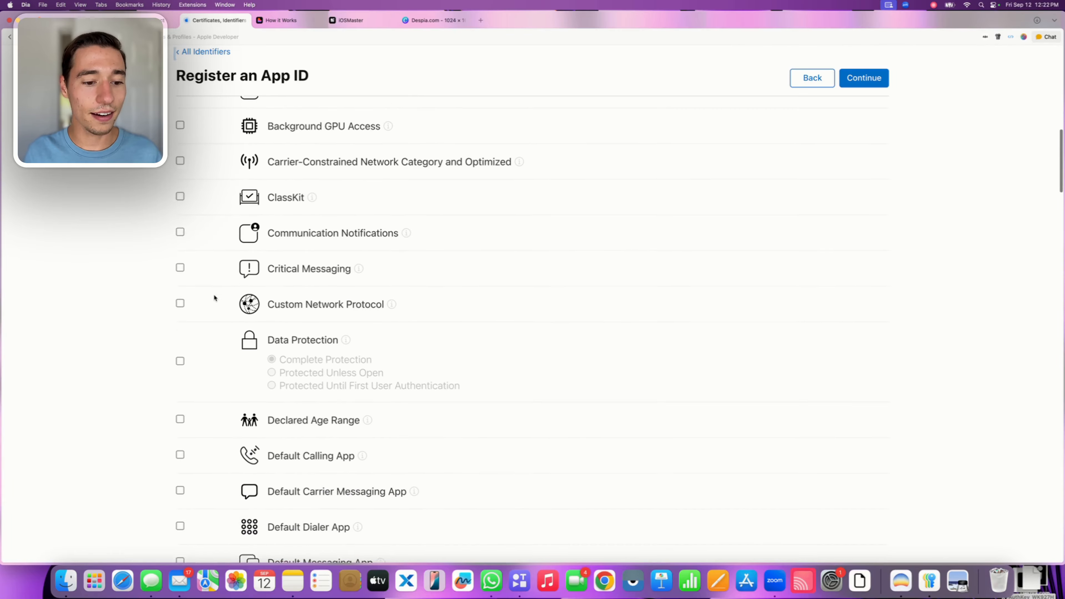
scroll(214, 296, "down", 15)
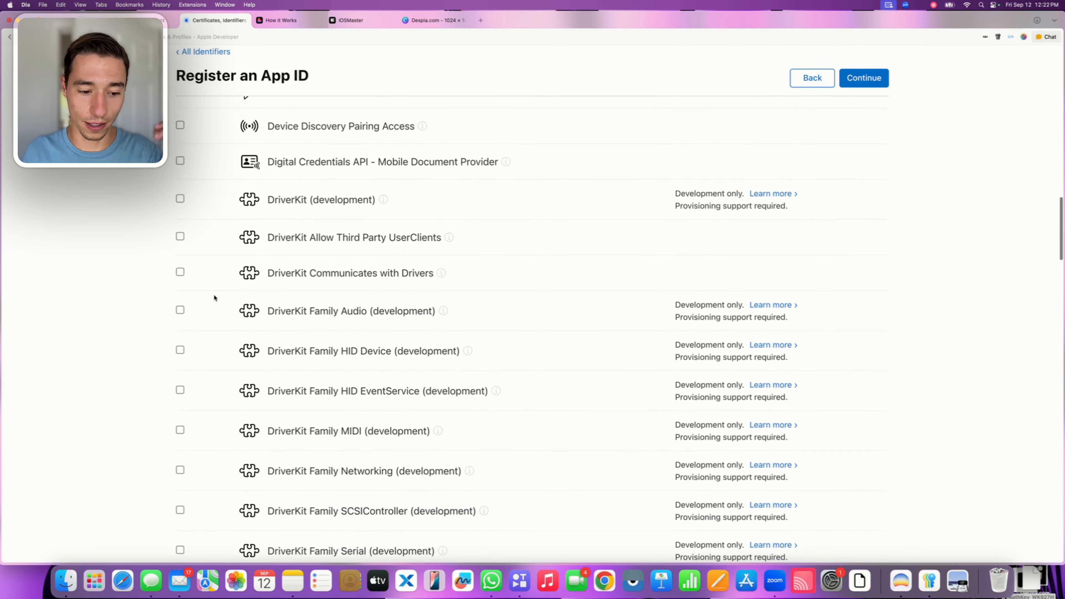
scroll(214, 297, "down", 15)
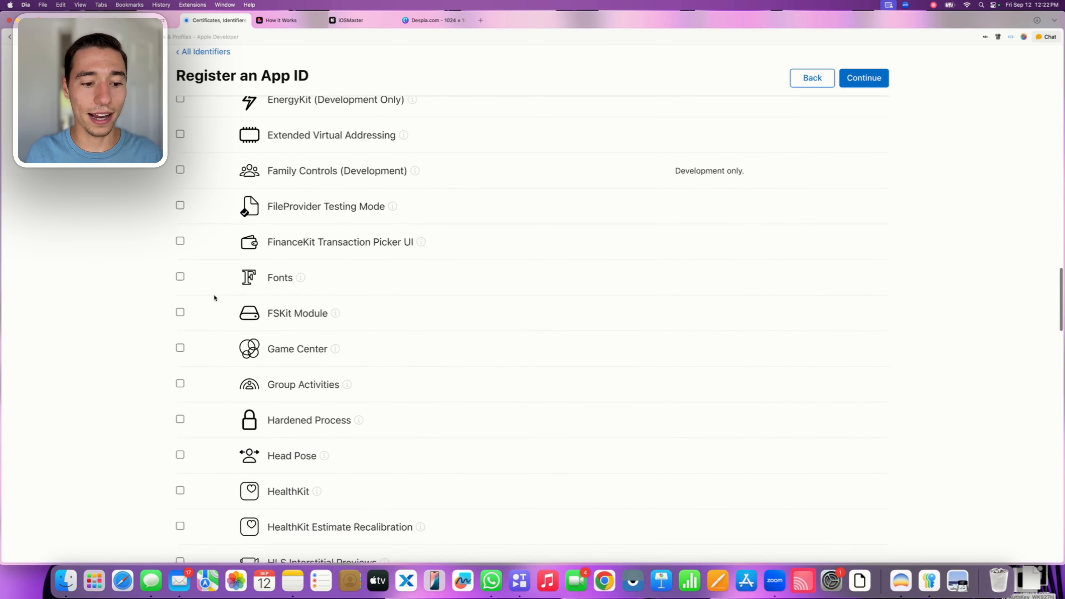
scroll(214, 298, "down", 5)
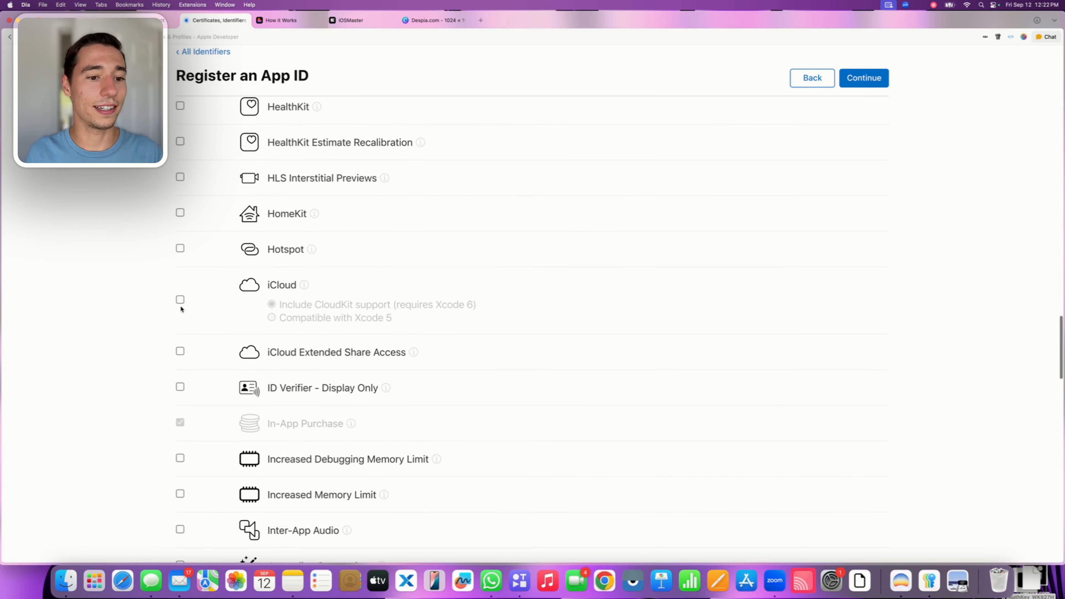
left_click(180, 299)
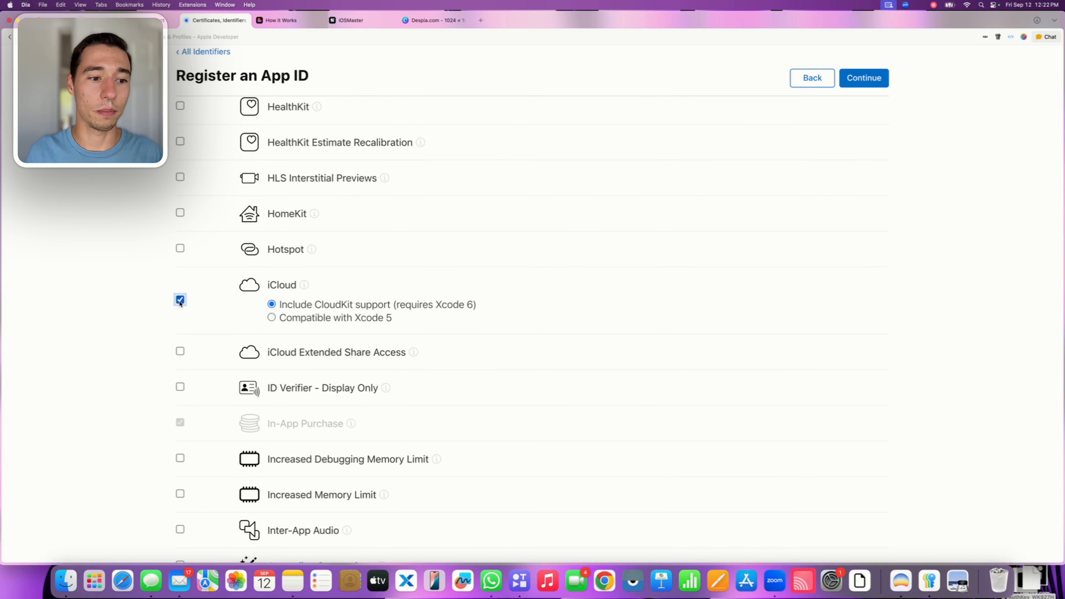
left_click(277, 305)
left_click_drag(278, 307, 392, 306)
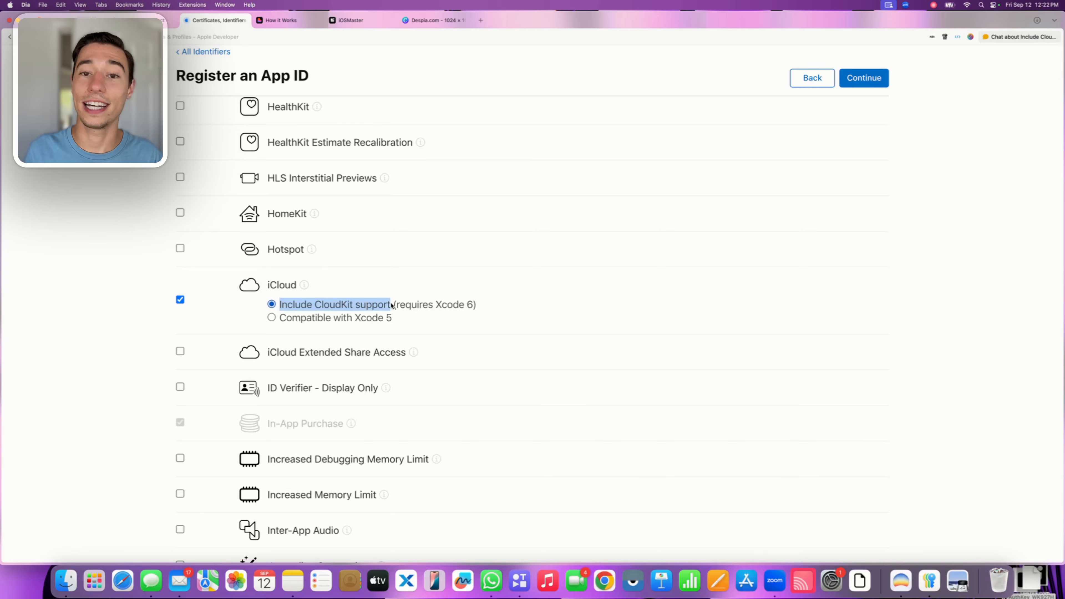
left_click(184, 329)
Enable the Push Notifications capability together with its Broadcast Capability option
scroll(141, 330, "down", 10)
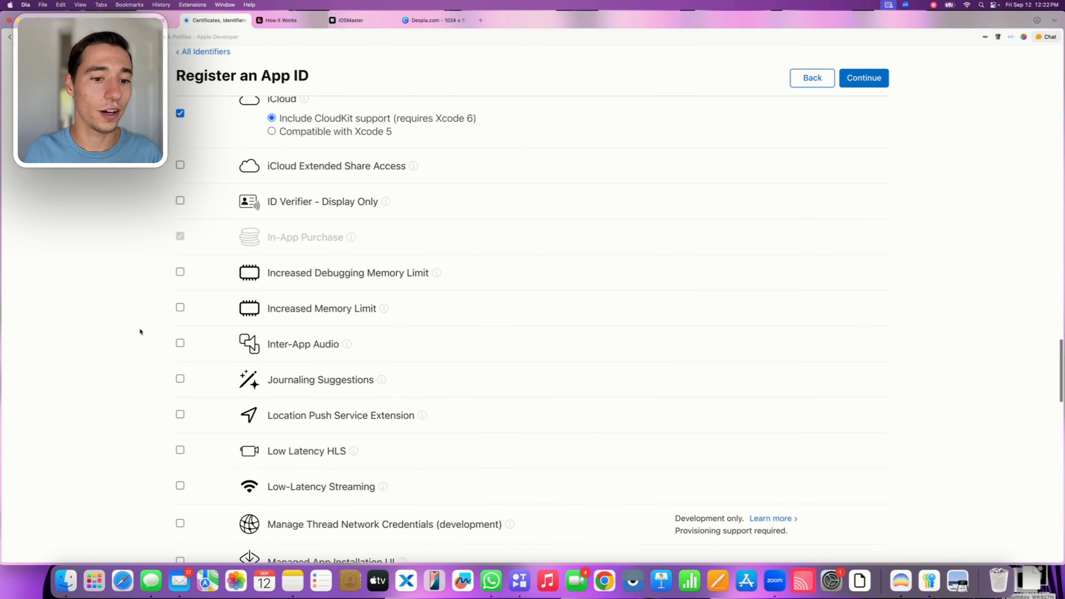
scroll(140, 332, "down", 13)
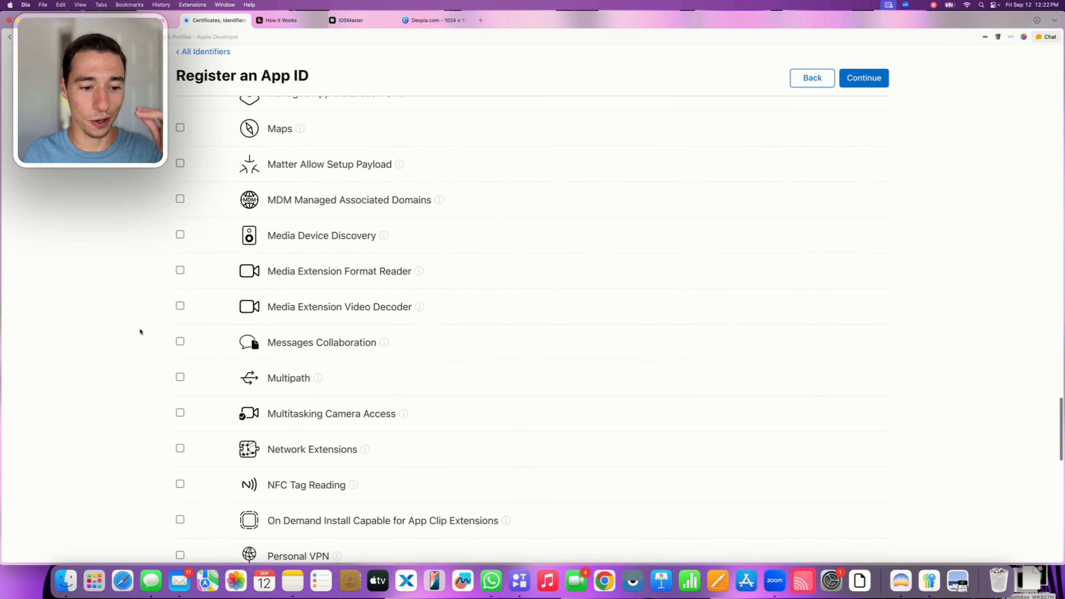
scroll(141, 331, "down", 1)
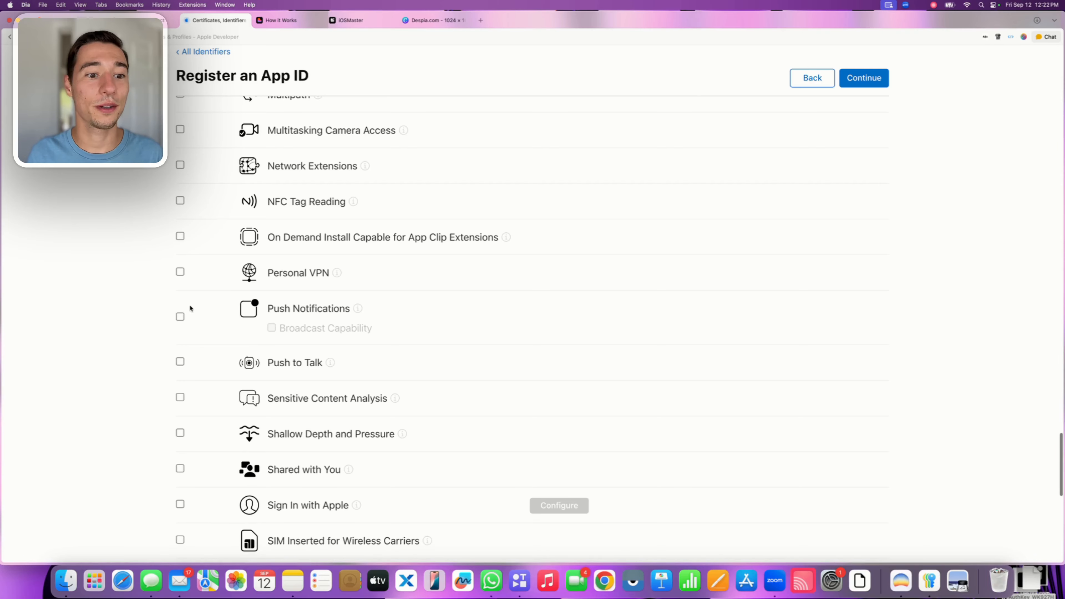
left_click(181, 319)
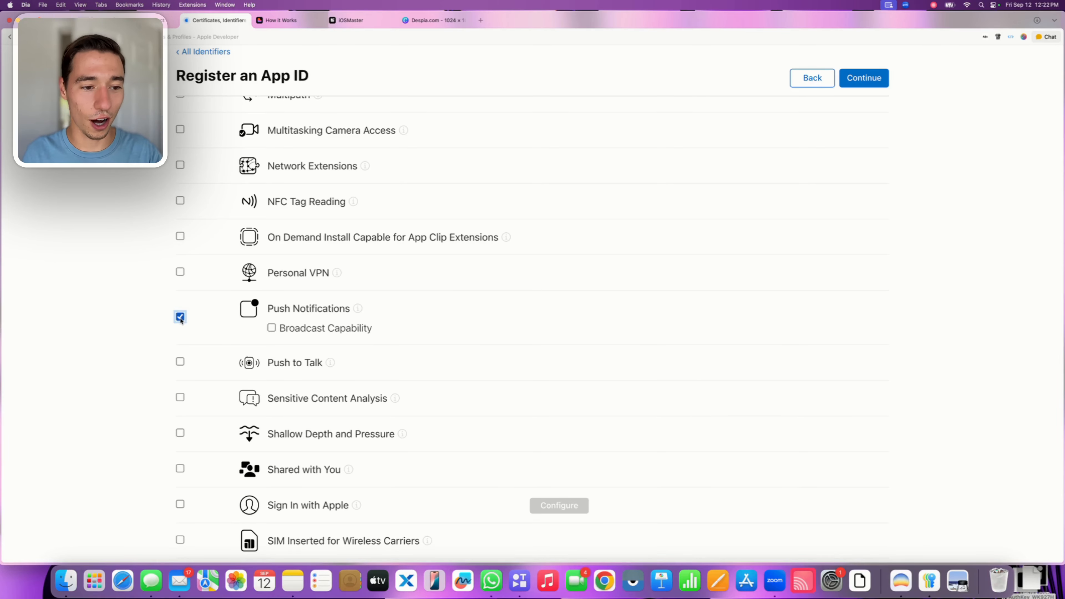
left_click(271, 328)
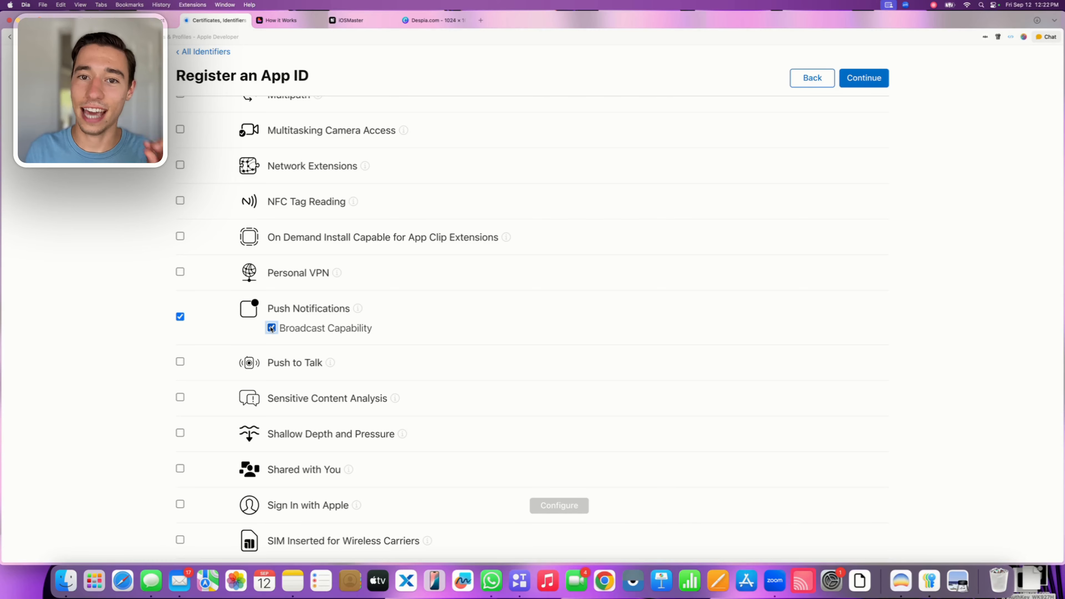
left_click(304, 327)
left_click(271, 328)
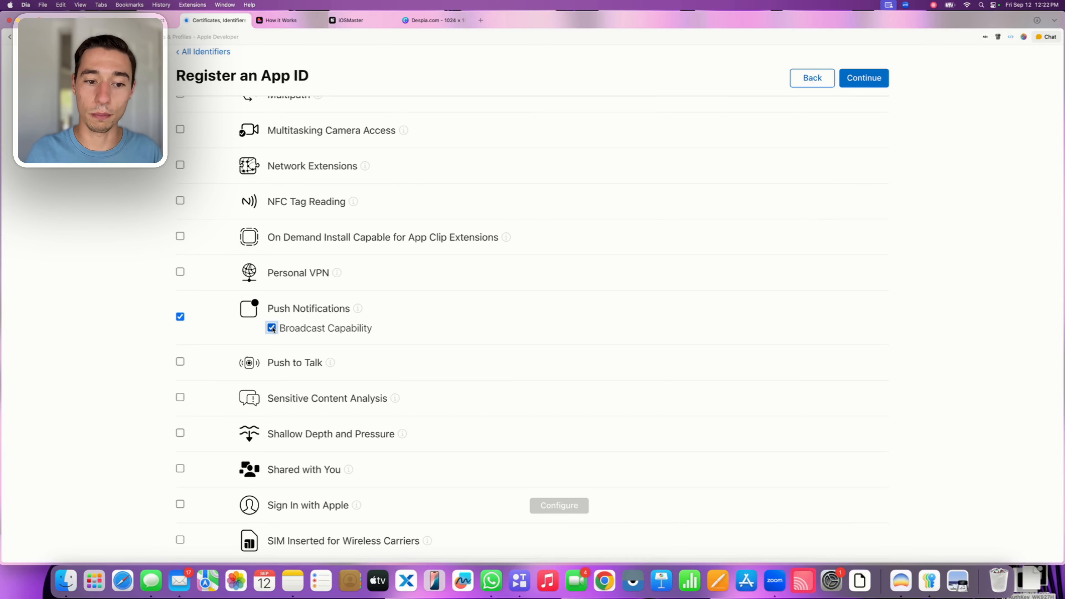
Try enabling Sign In with Apple, look at its App ID configuration without saving, and disable the capability again
scroll(92, 317, "down", 5)
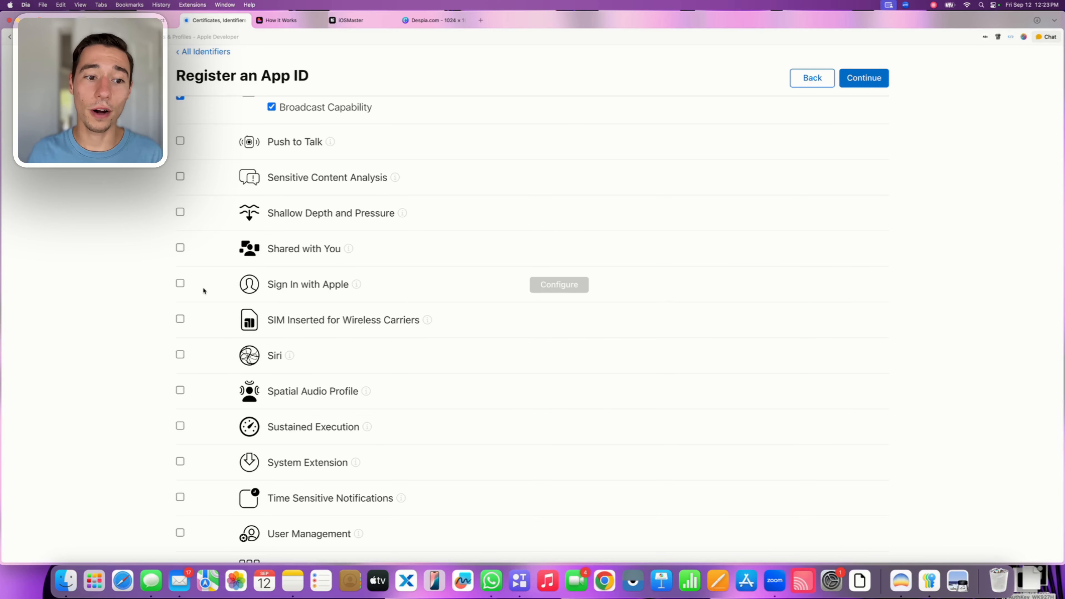
left_click(181, 285)
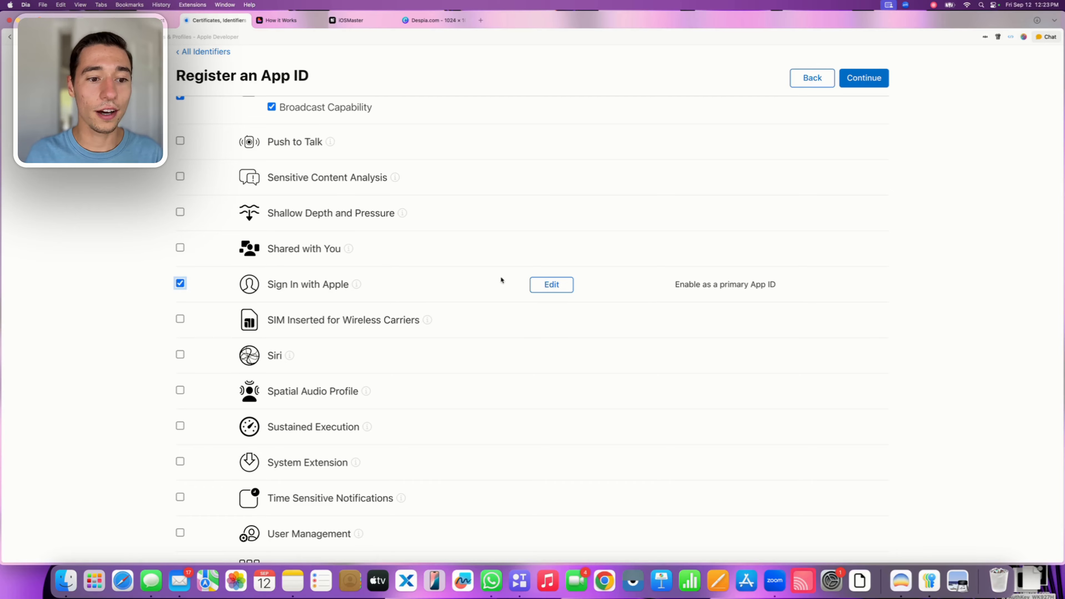
left_click(551, 286)
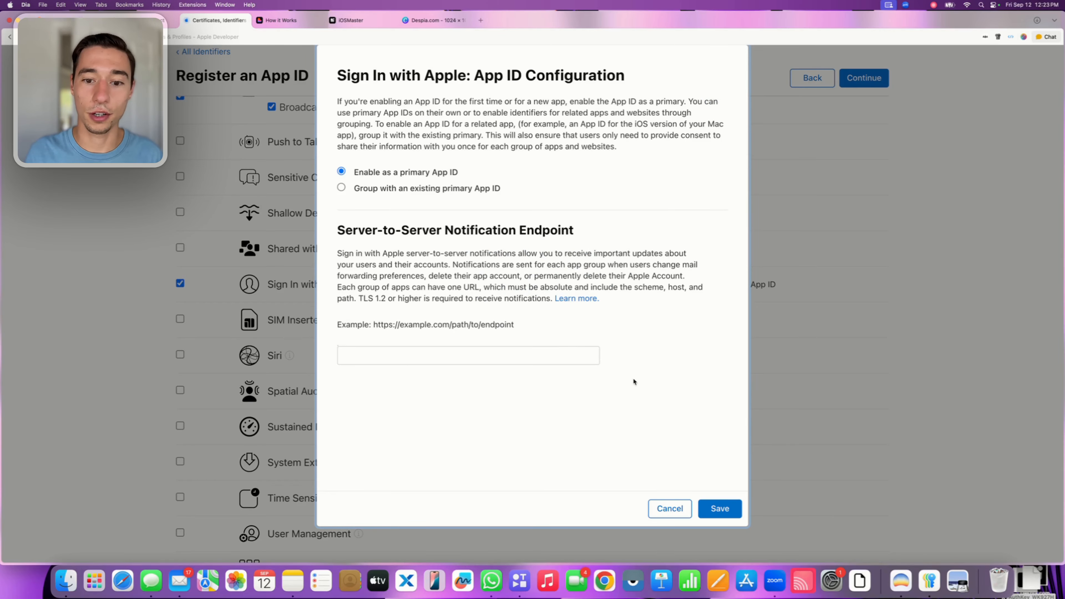
left_click(669, 508)
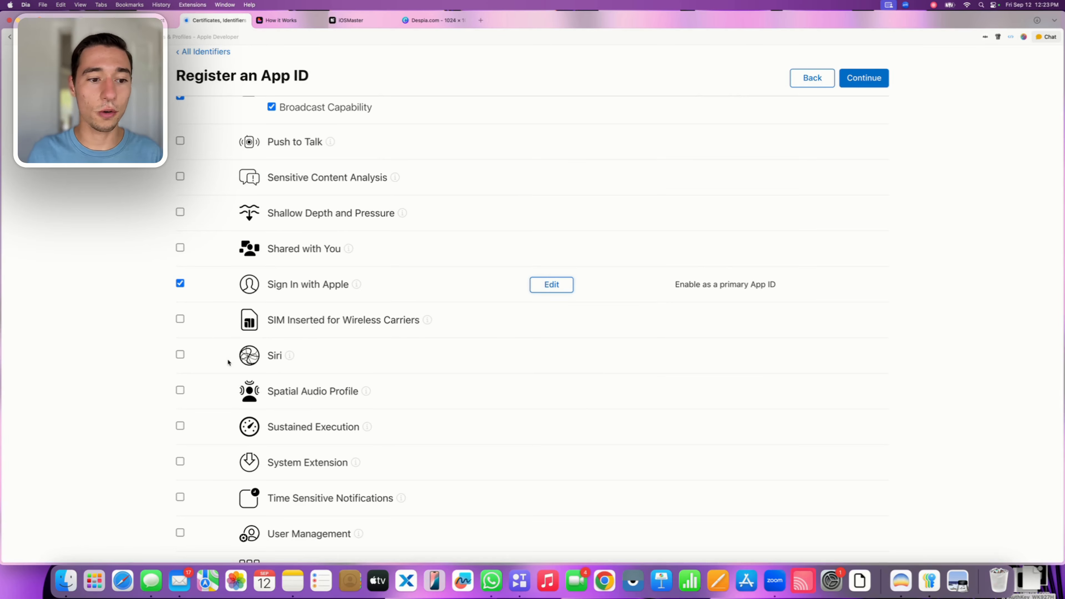
left_click(178, 286)
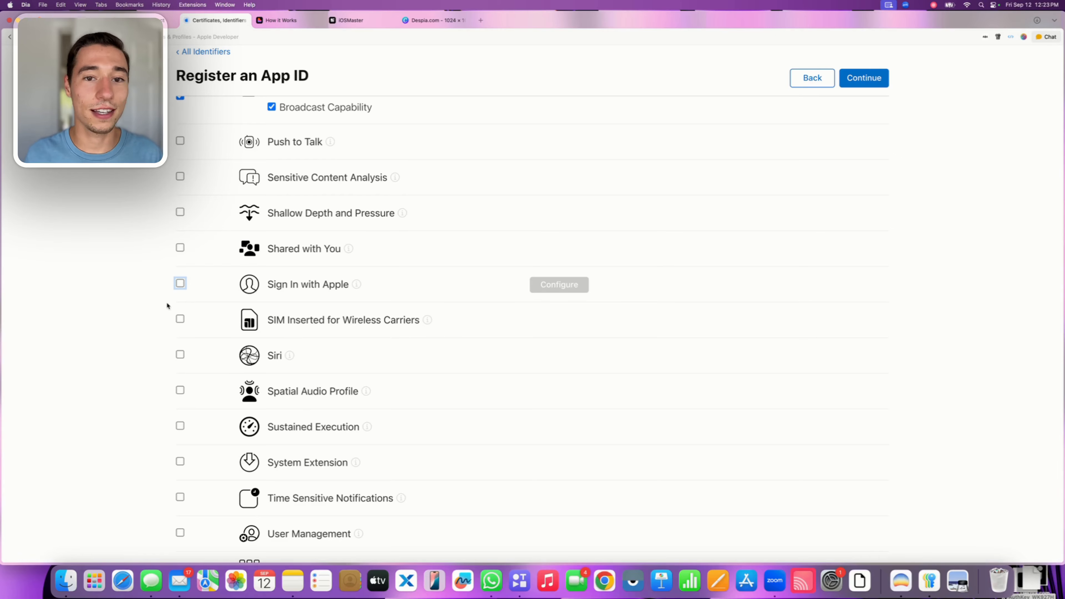
Check the remaining capabilities without enabling any and continue to the App ID confirmation page
scroll(158, 290, "down", 10)
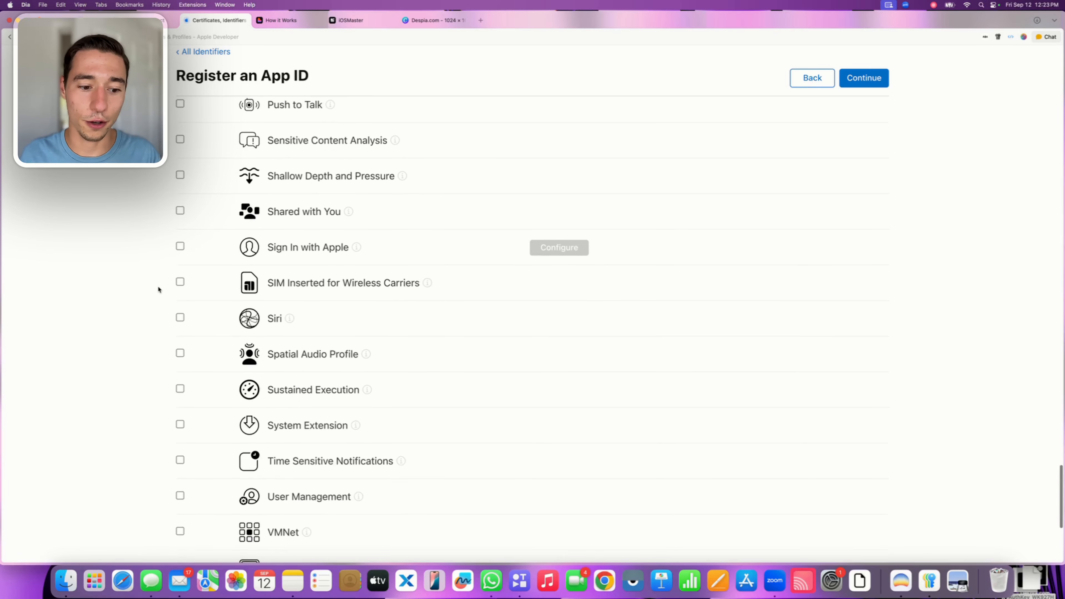
scroll(158, 289, "down", 3)
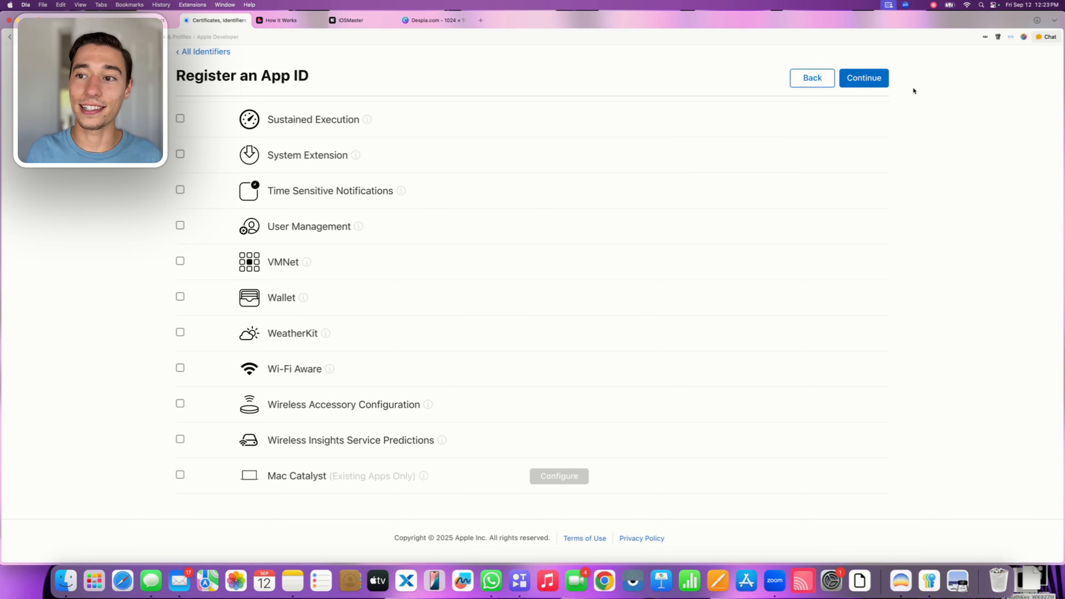
left_click(870, 84)
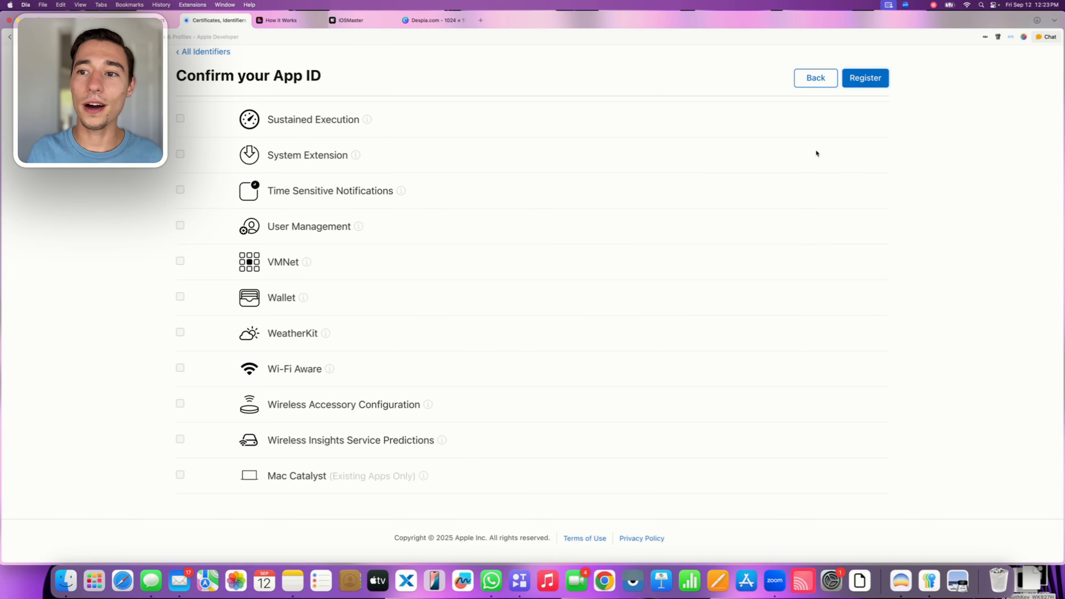
Register the iOSMaster App ID and check the matching app bundle ID in Despia's deployment settings
left_click(859, 79)
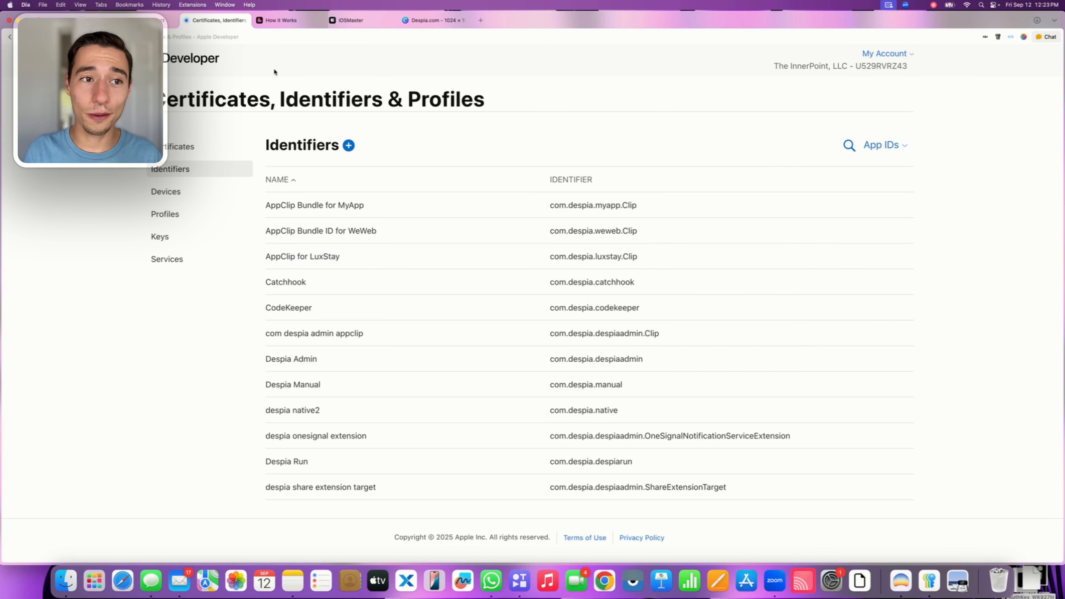
left_click(361, 23)
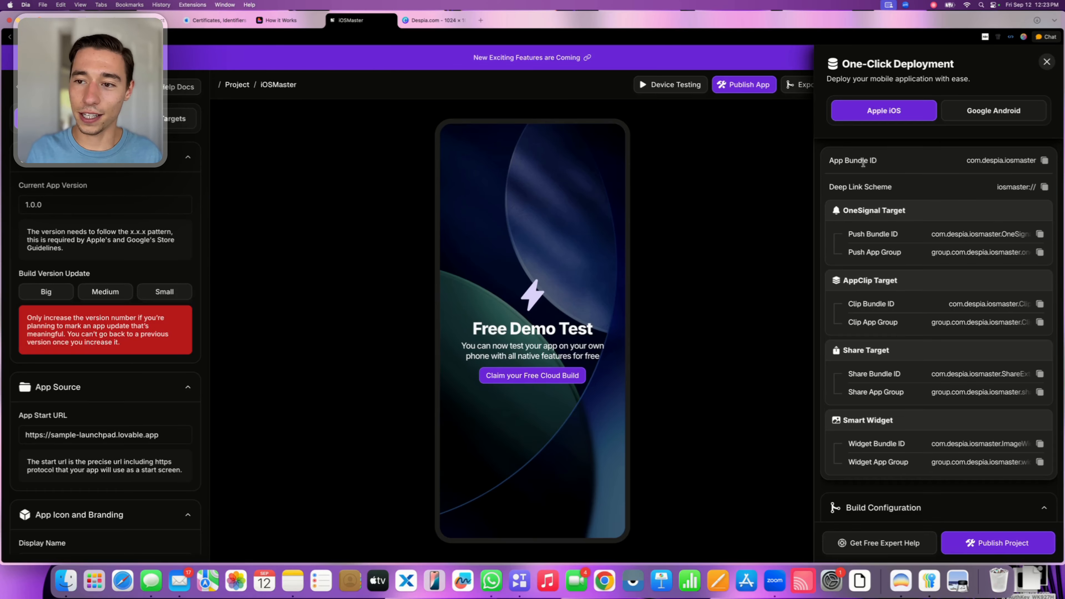
left_click_drag(830, 160, 878, 160)
left_click(975, 160)
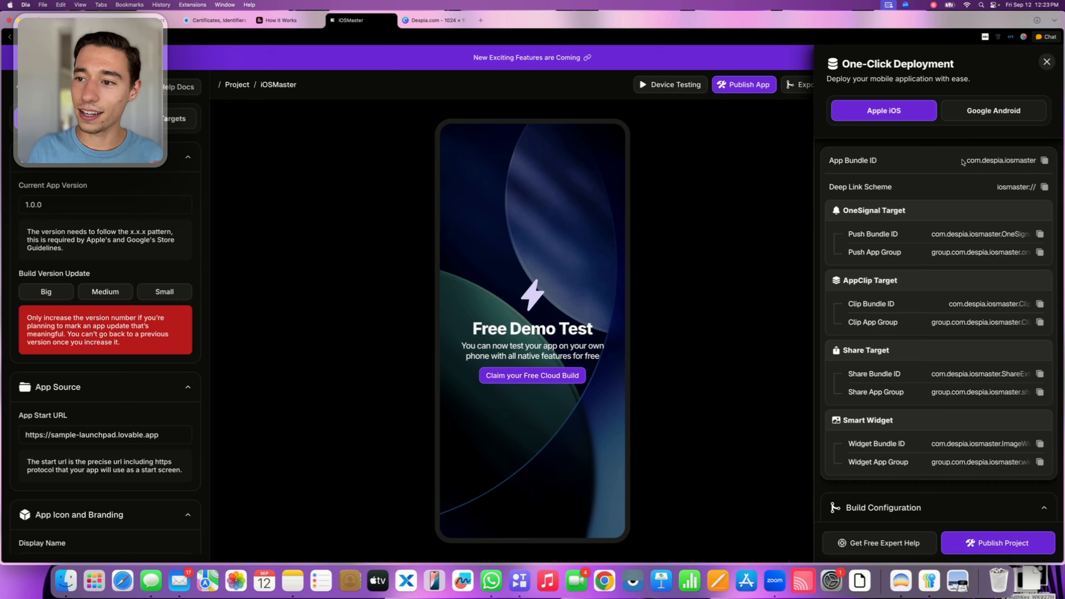
left_click_drag(964, 161, 1039, 165)
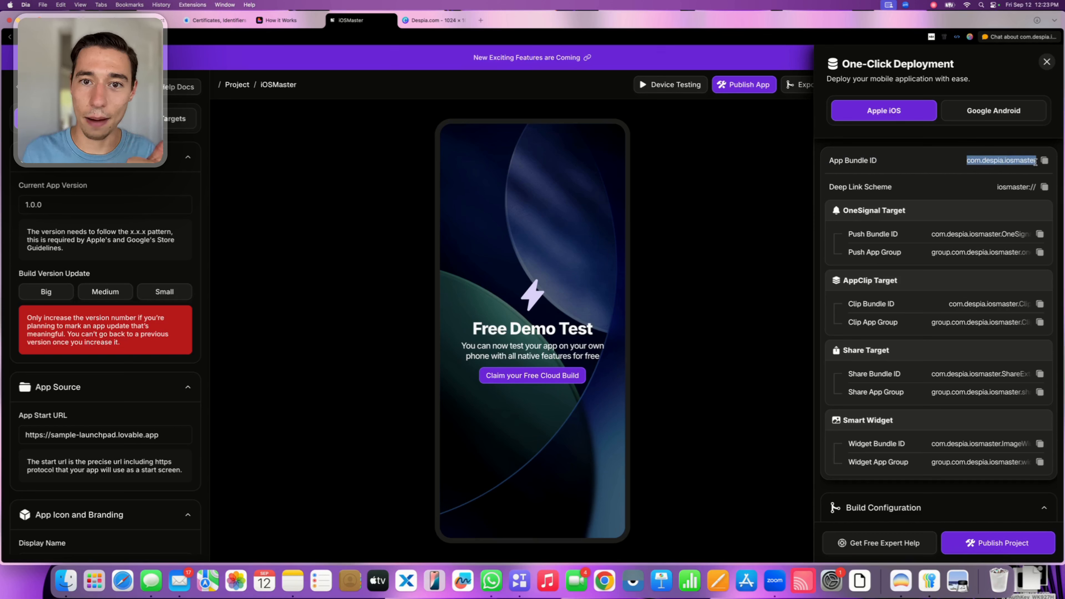
left_click(965, 164)
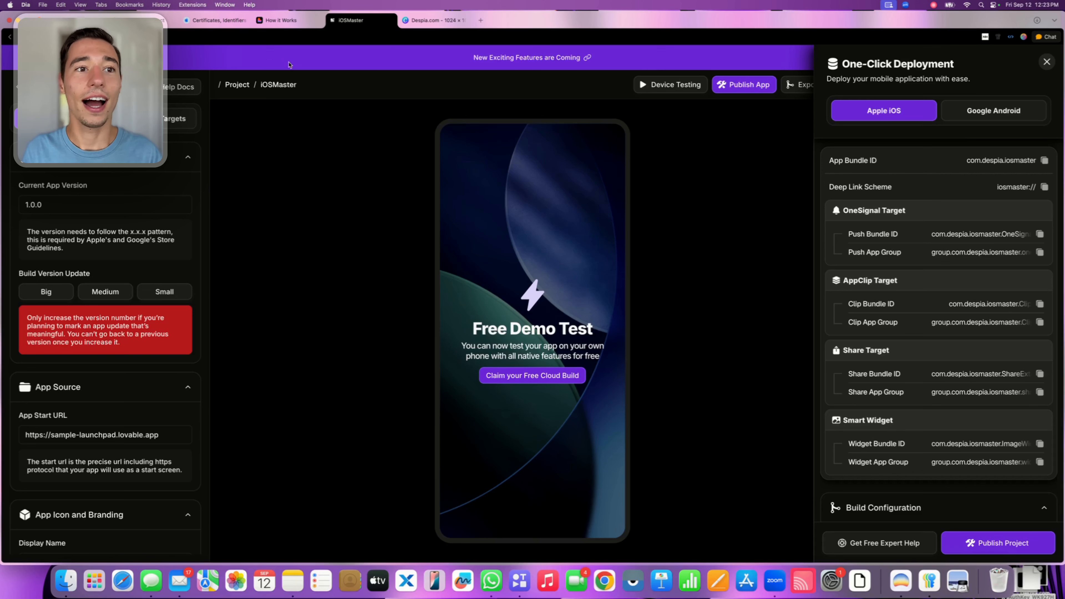
Reload App Store Connect and start a new app record named iOSMaster for the iOS platform
mouse_move(241, 33)
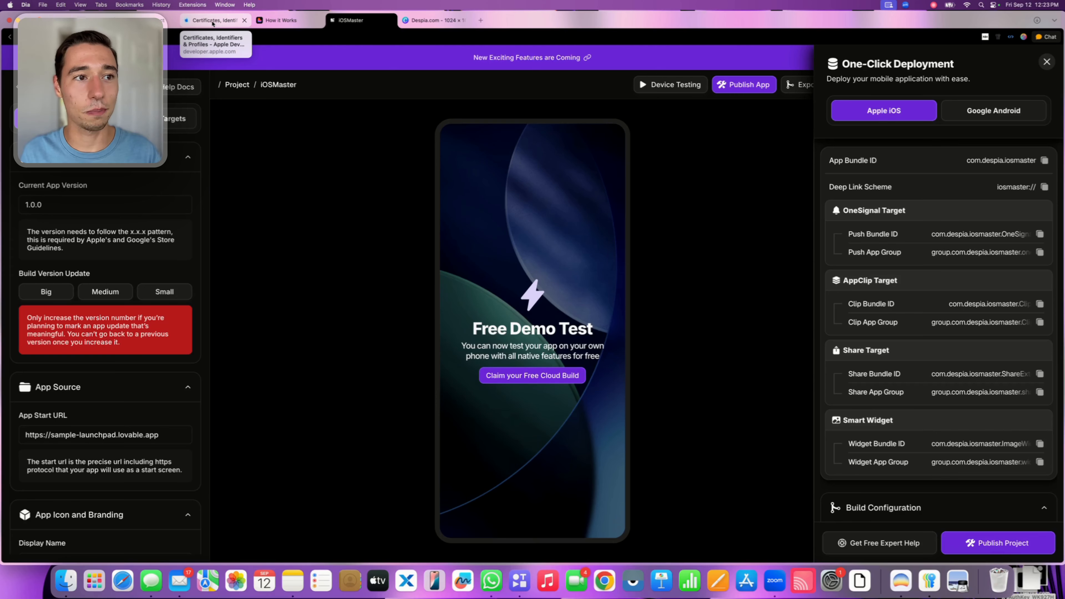
left_click(160, 20)
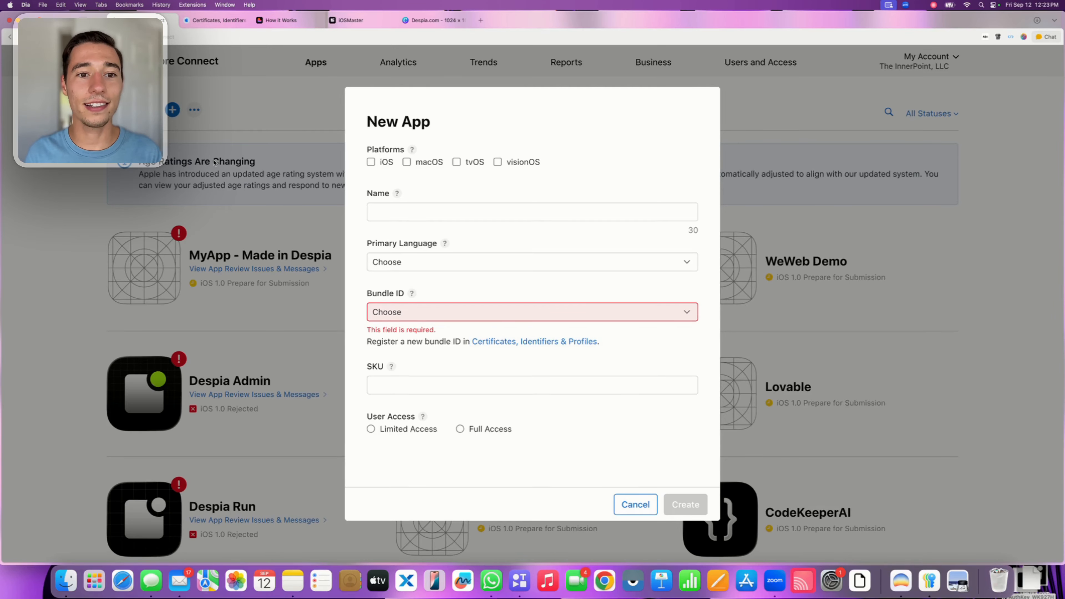
key("super+r")
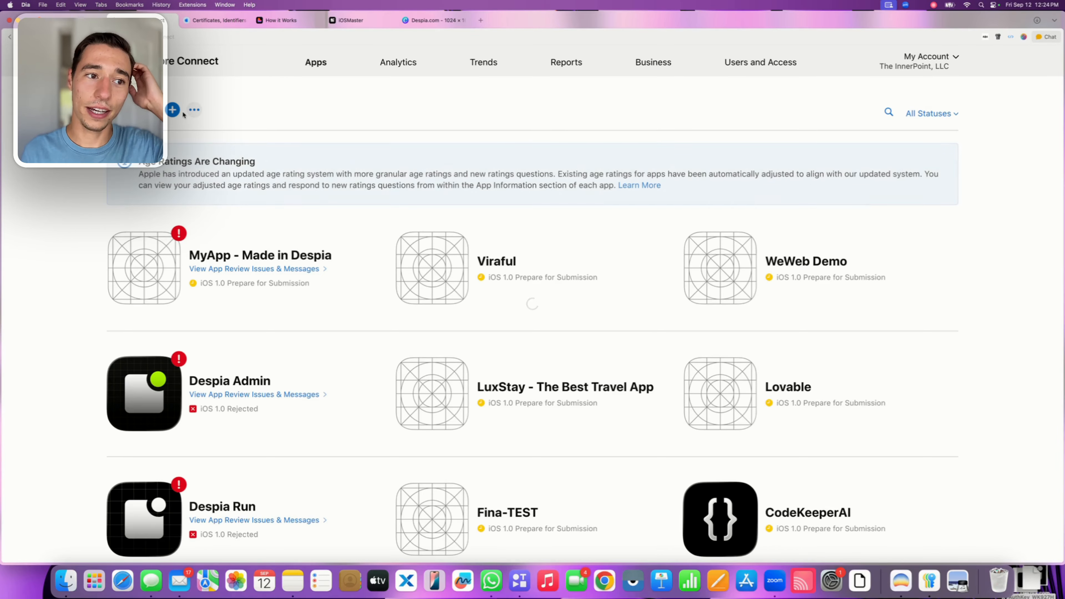
left_click(172, 110)
left_click(202, 149)
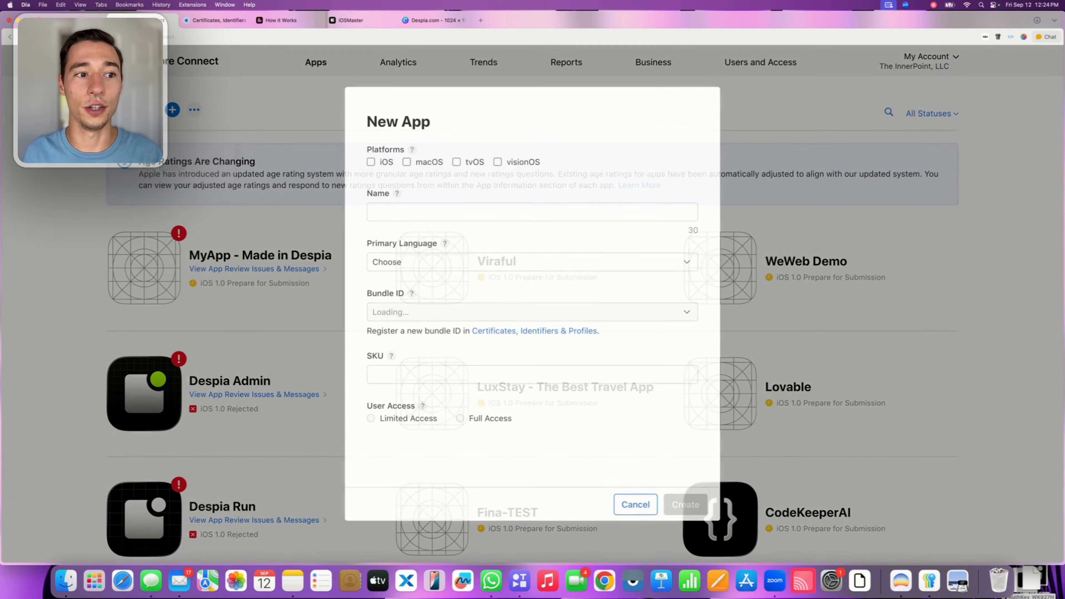
type("i")
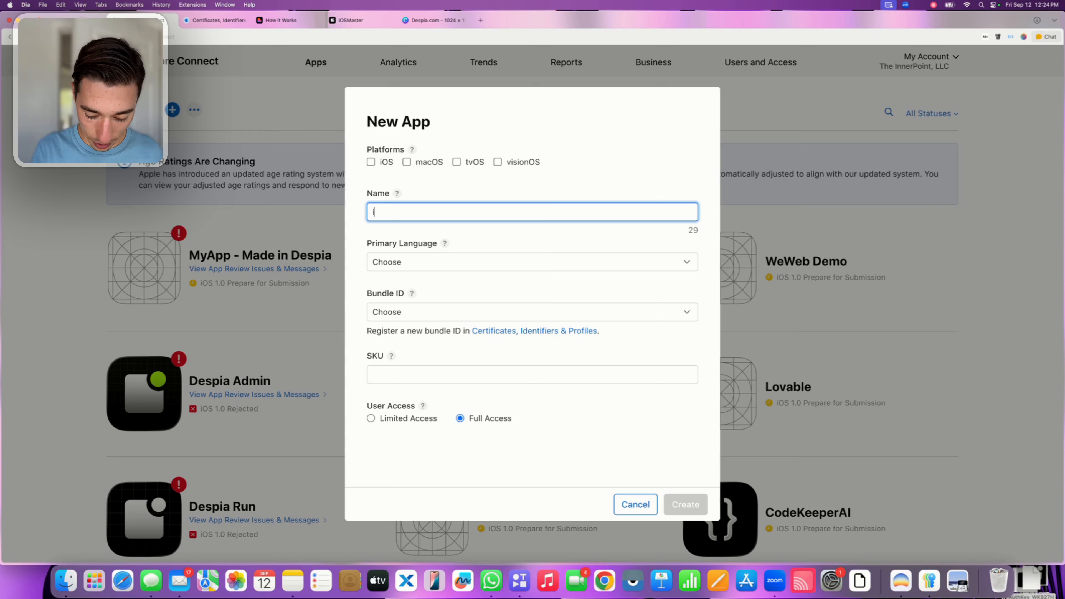
type("OSMaster")
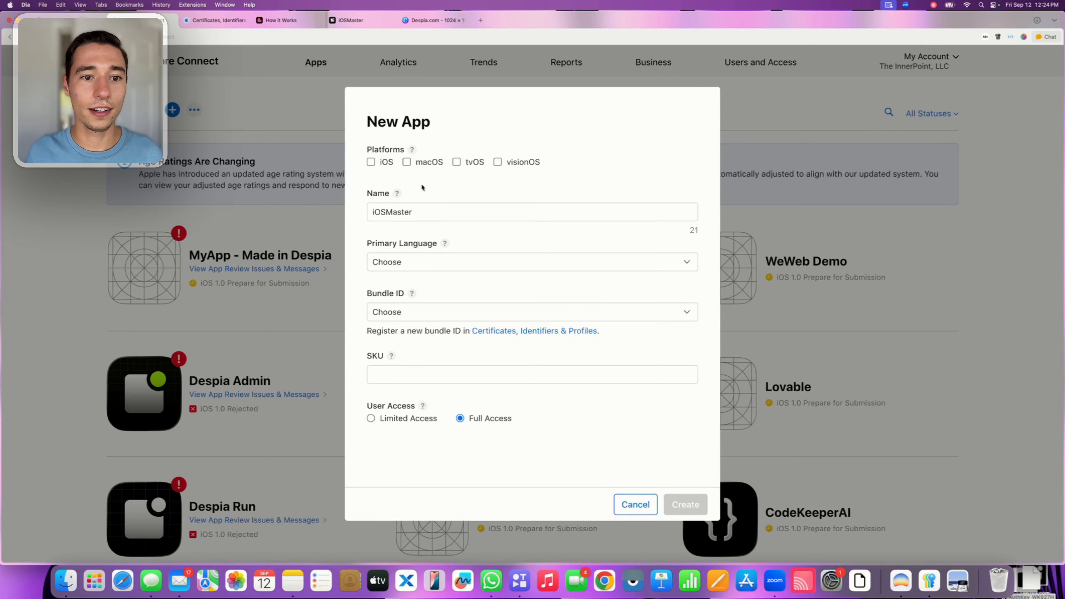
left_click(370, 162)
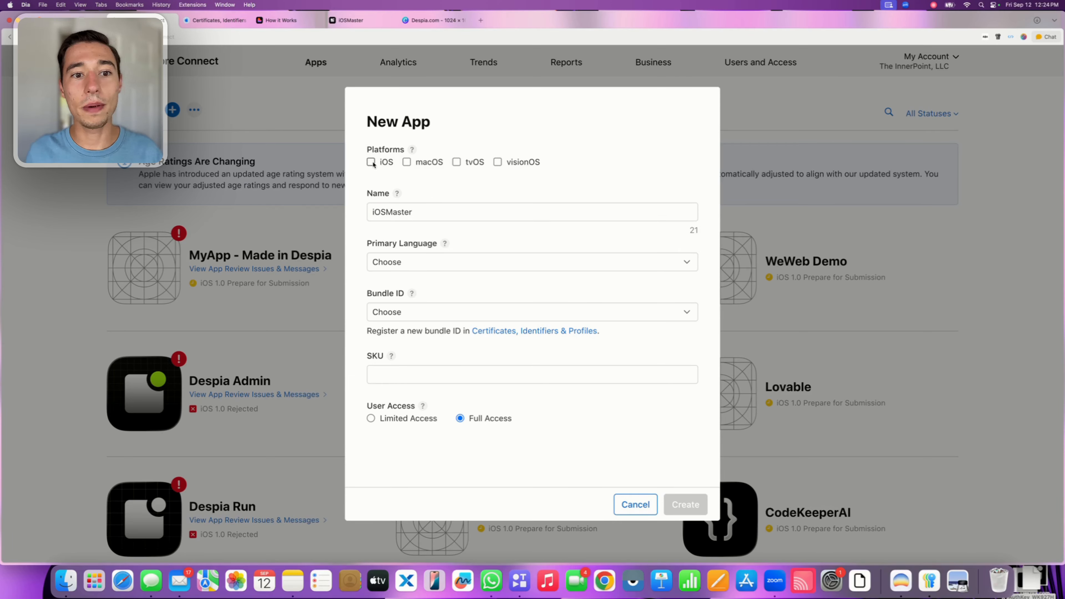
Set the new app's primary language to English (U.S.) and its bundle ID to iOSMaster - com.despia.iosmaster
left_click(412, 262)
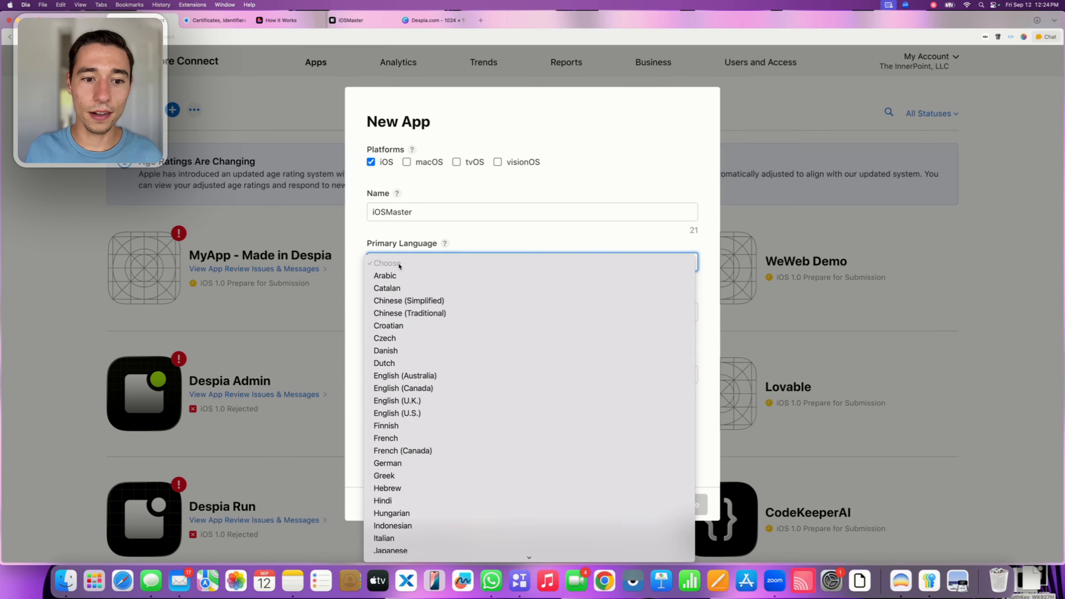
left_click(409, 413)
left_click(413, 312)
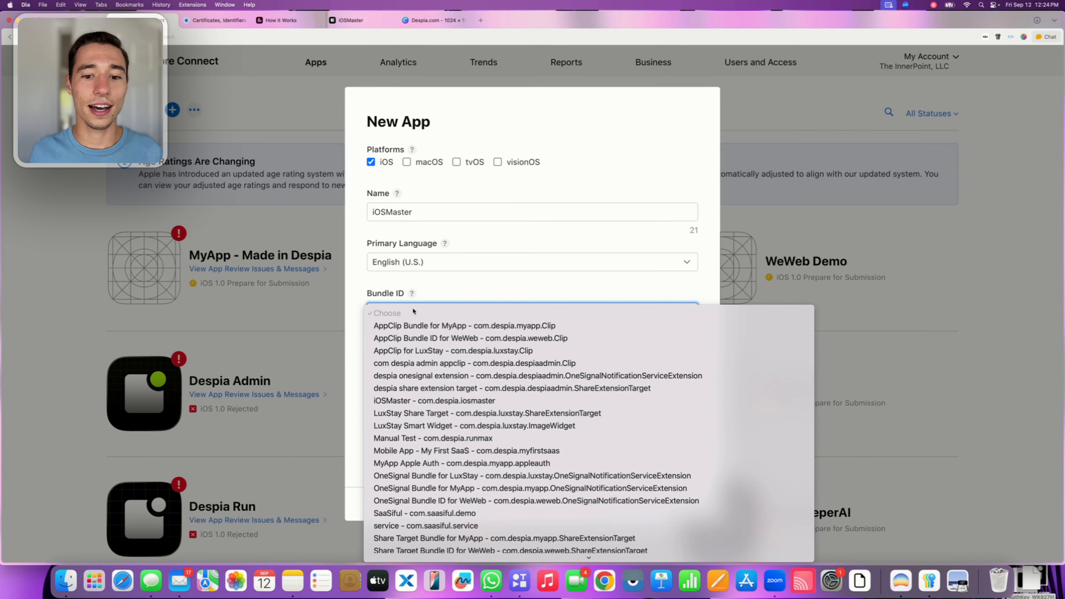
scroll(394, 357, "down", 3)
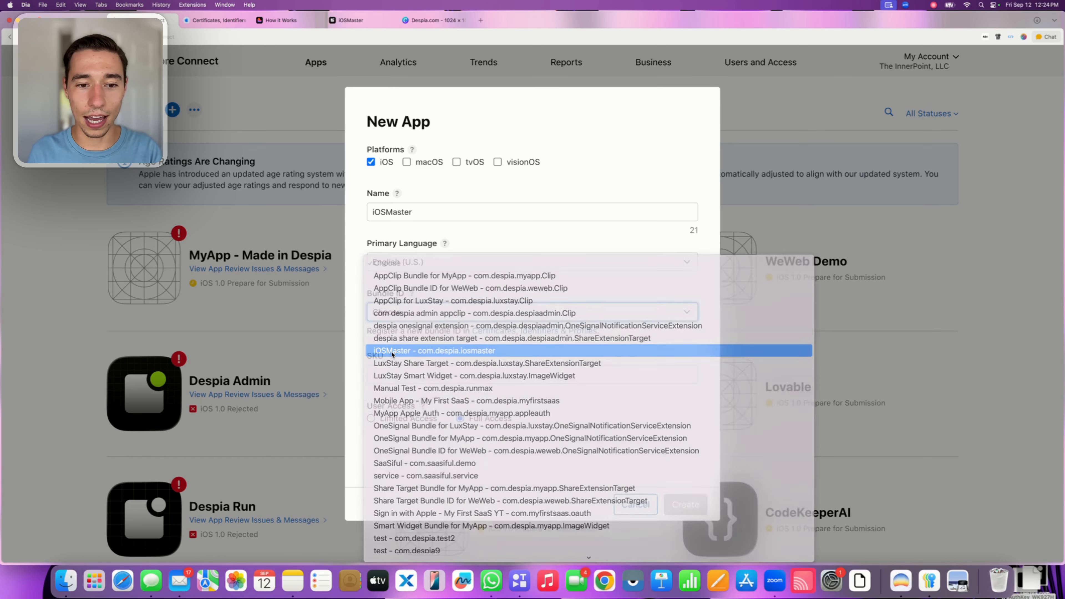
left_click(392, 354)
Enter IOSMASTER as the SKU, keep Full Access for user access and create the app
left_click(390, 359)
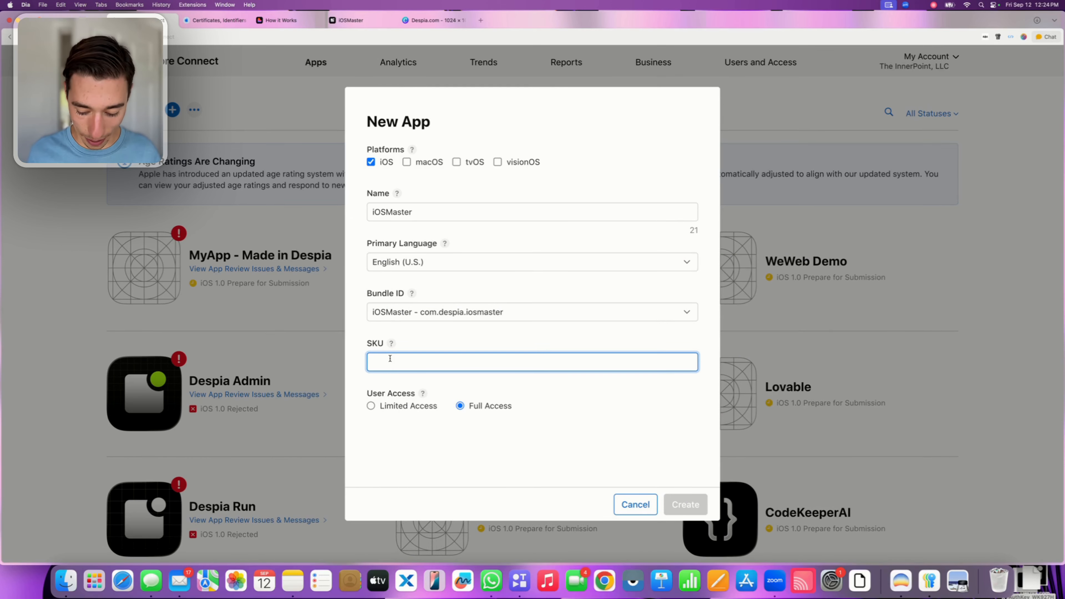
type("IOSMASTER")
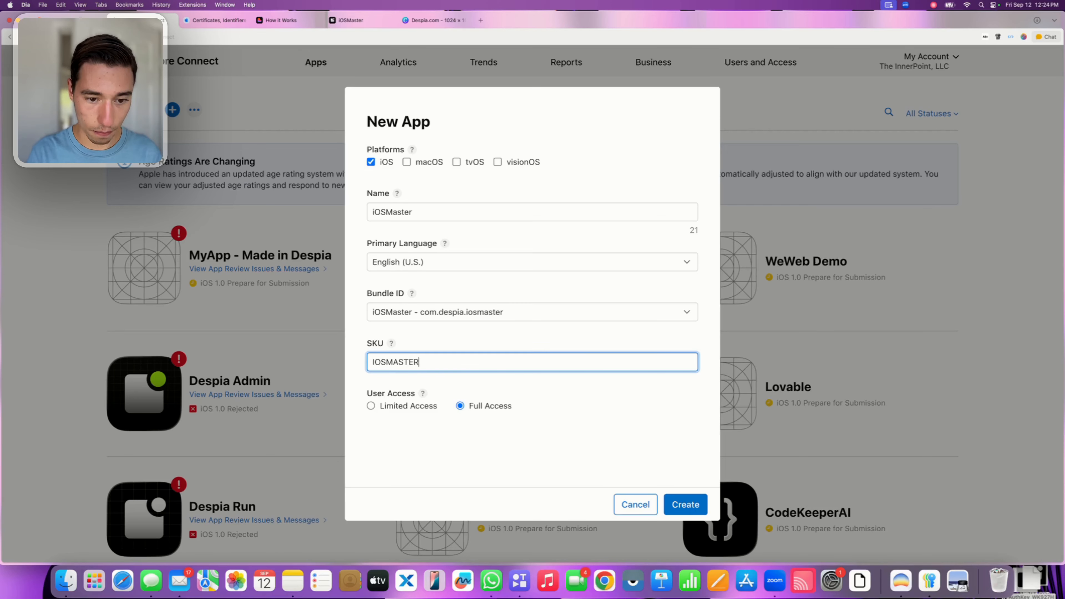
left_click(486, 352)
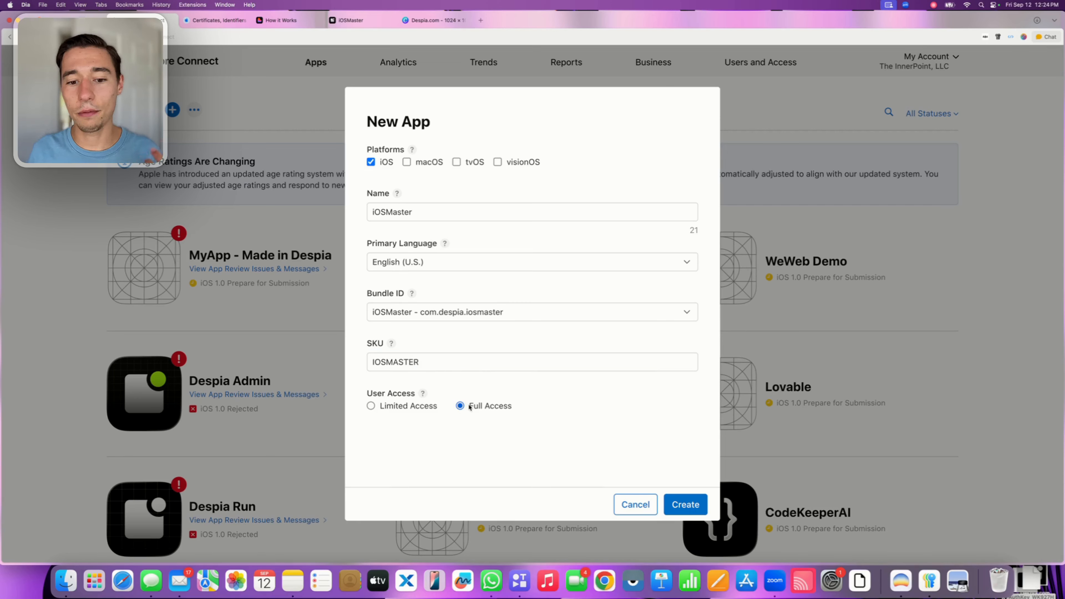
left_click_drag(470, 406, 526, 404)
left_click(545, 406)
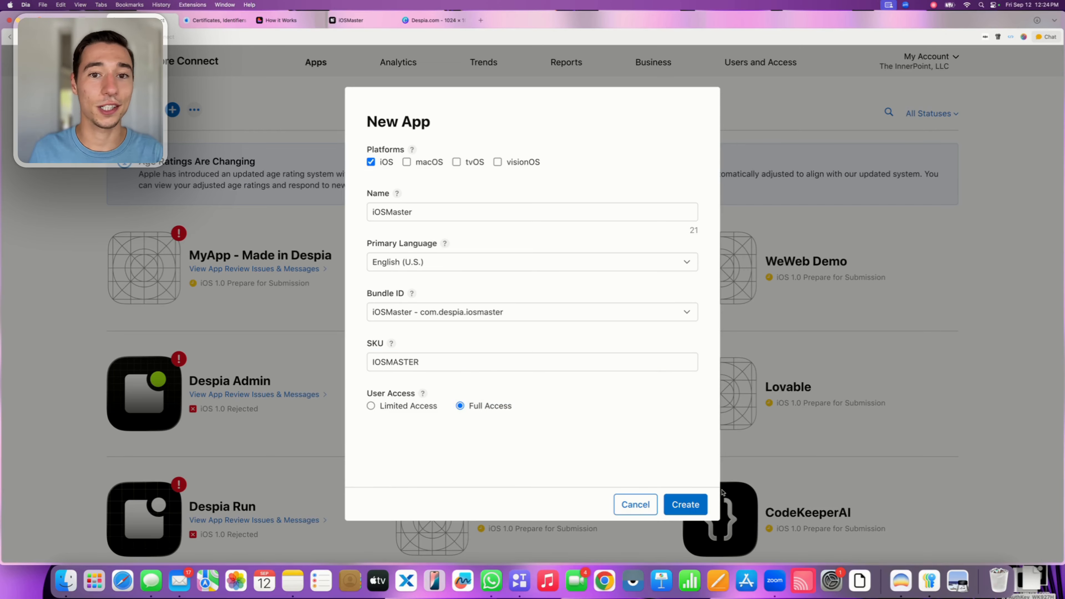
left_click(692, 504)
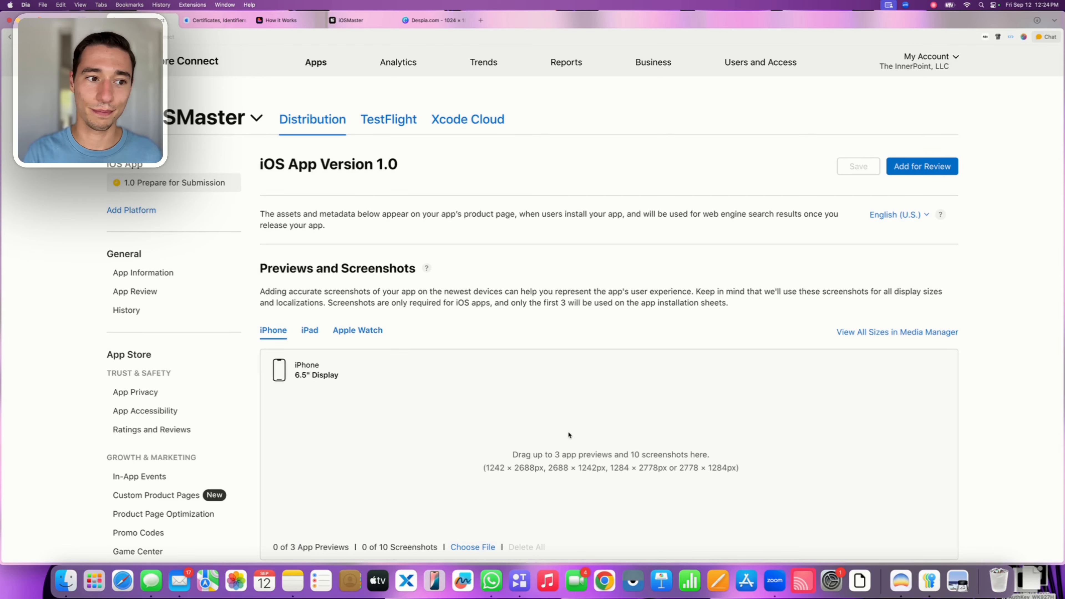
Open the new app's App Information and copy its Apple ID from the General Information section
left_click(131, 273)
scroll(486, 318, "down", 3)
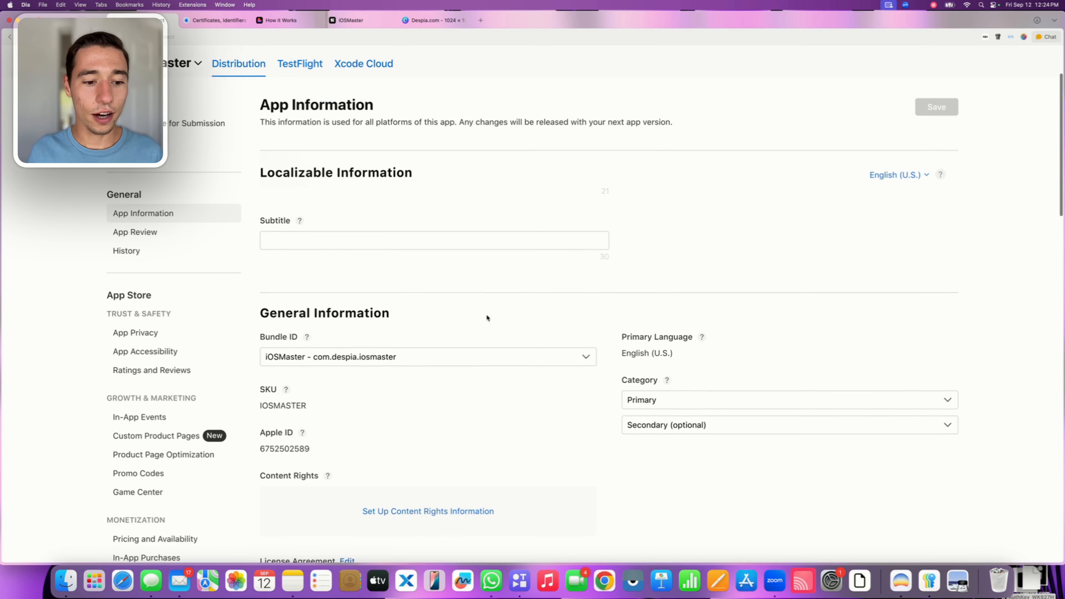
scroll(487, 317, "down", 2)
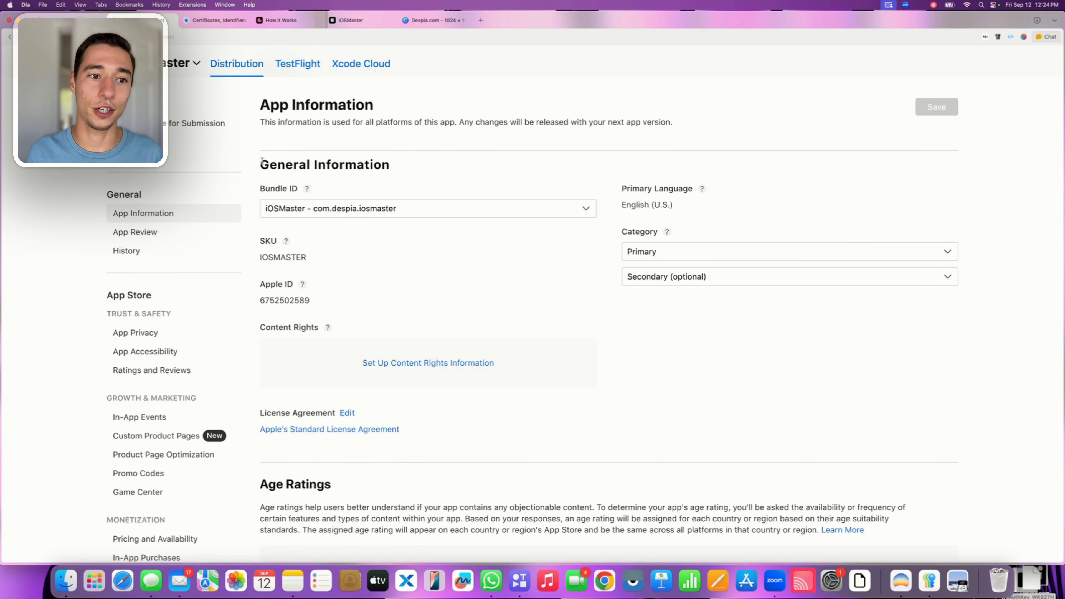
left_click_drag(261, 163, 439, 175)
left_click_drag(294, 285, 259, 284)
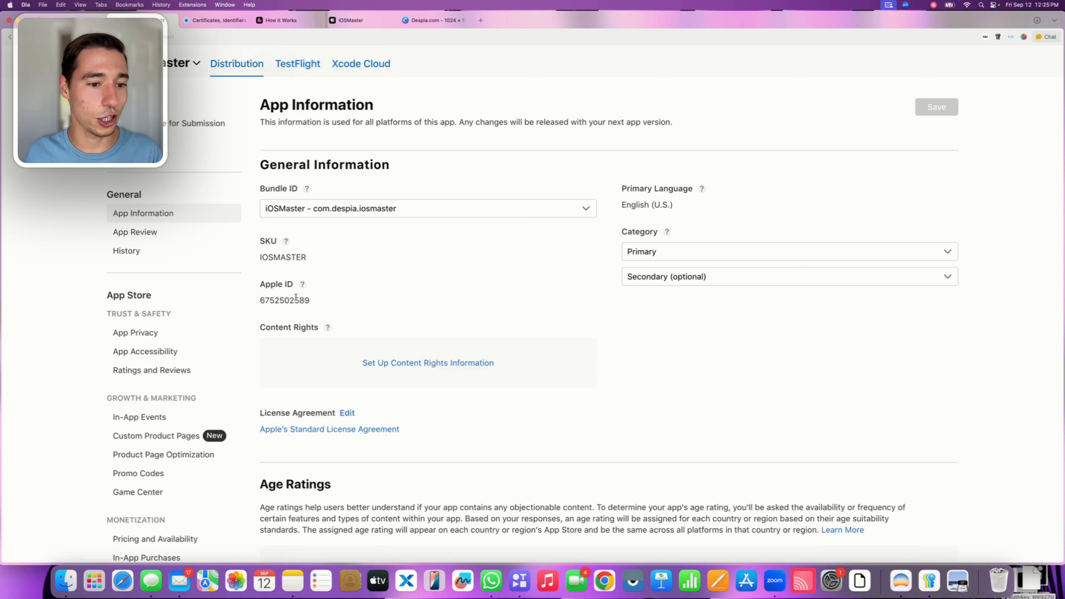
double_click(296, 299)
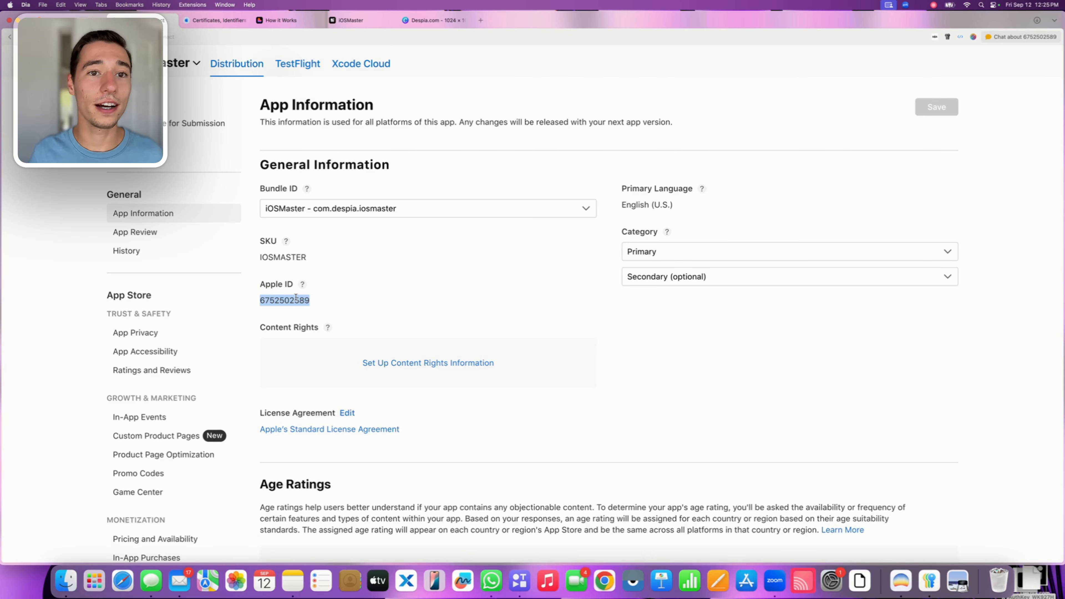
Switch to the Despia project and paste the copied Apple ID as the AppStore App ID in the build configuration
left_click(359, 26)
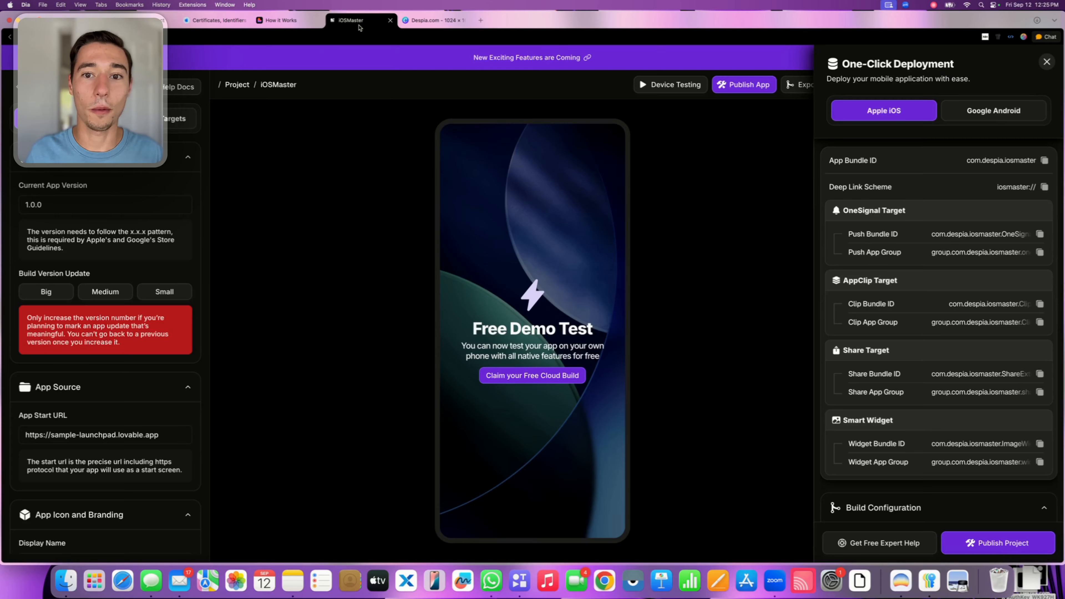
scroll(939, 347, "down", 3)
scroll(939, 346, "down", 3)
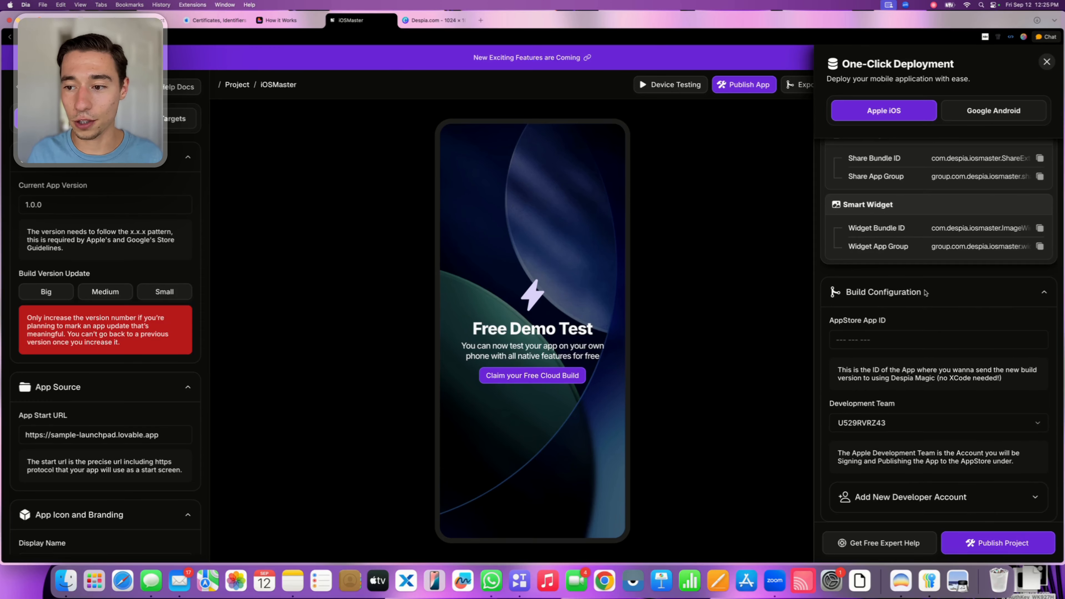
left_click(925, 292)
left_click(867, 512)
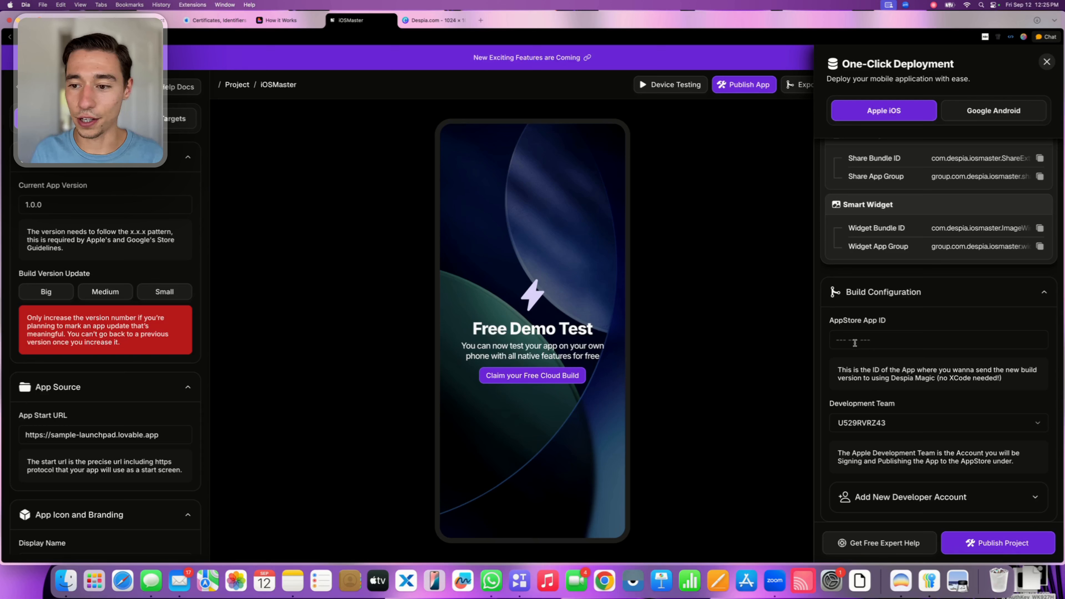
left_click(857, 342)
key("super+v")
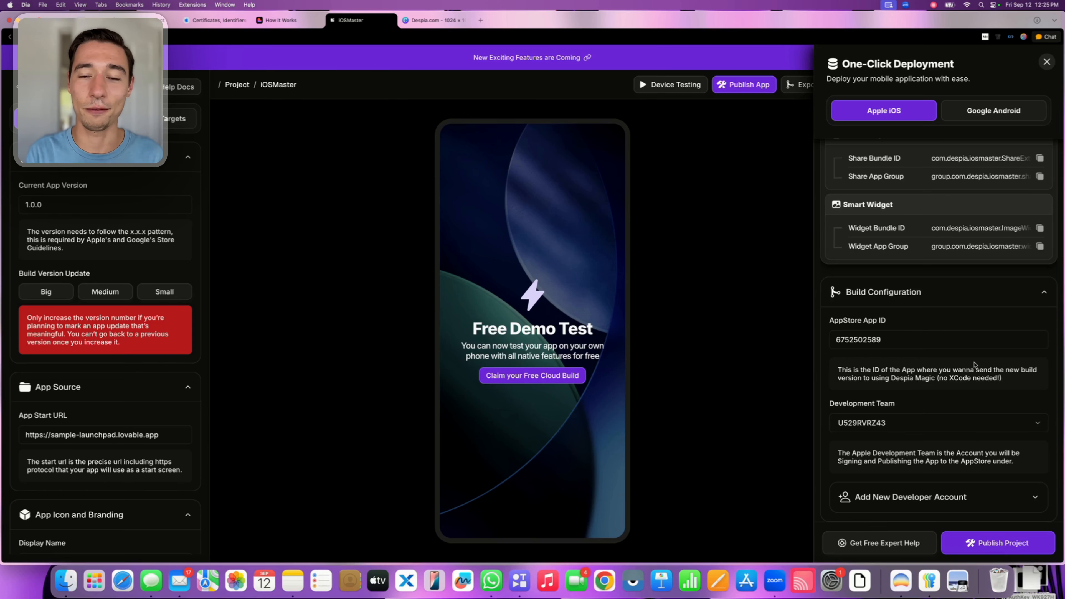
Review the OneSignal, AppClip, Share and Smart Widget target entries in the iOS deployment settings
scroll(974, 365, "up", 5)
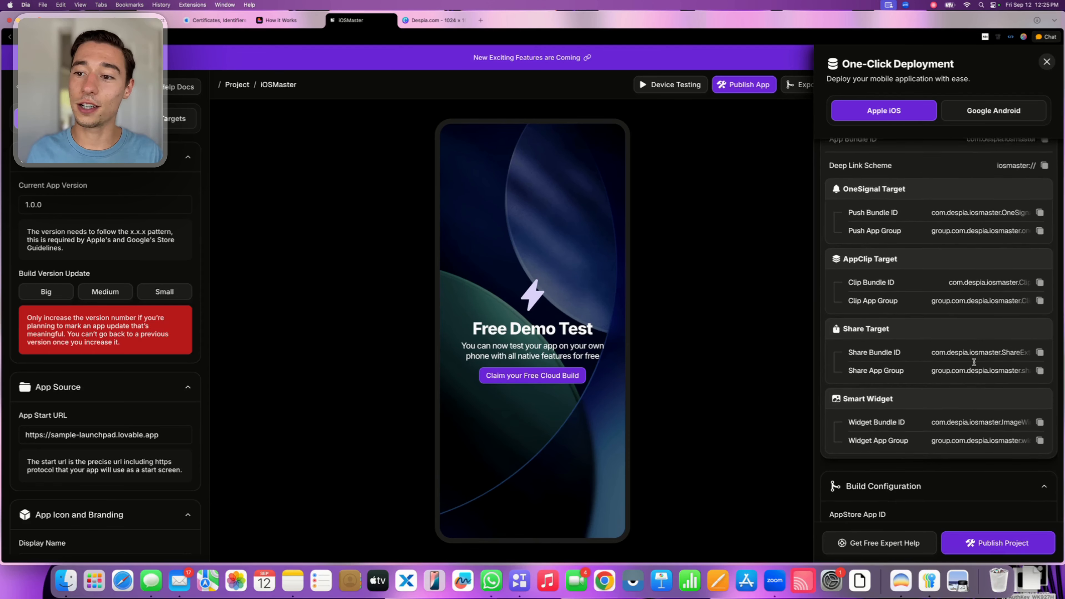
triple_click(848, 210)
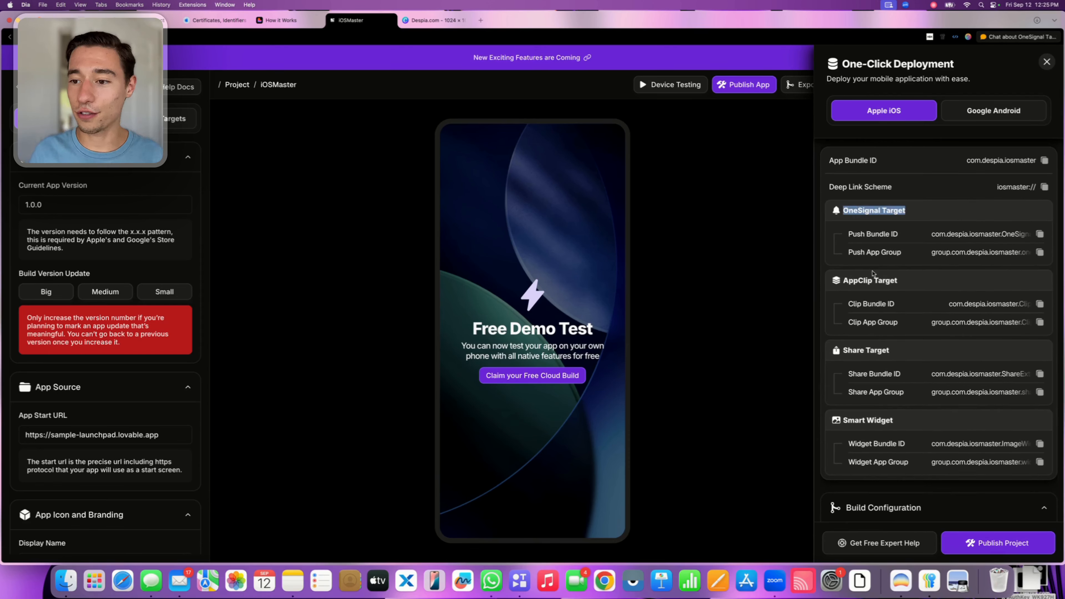
triple_click(843, 281)
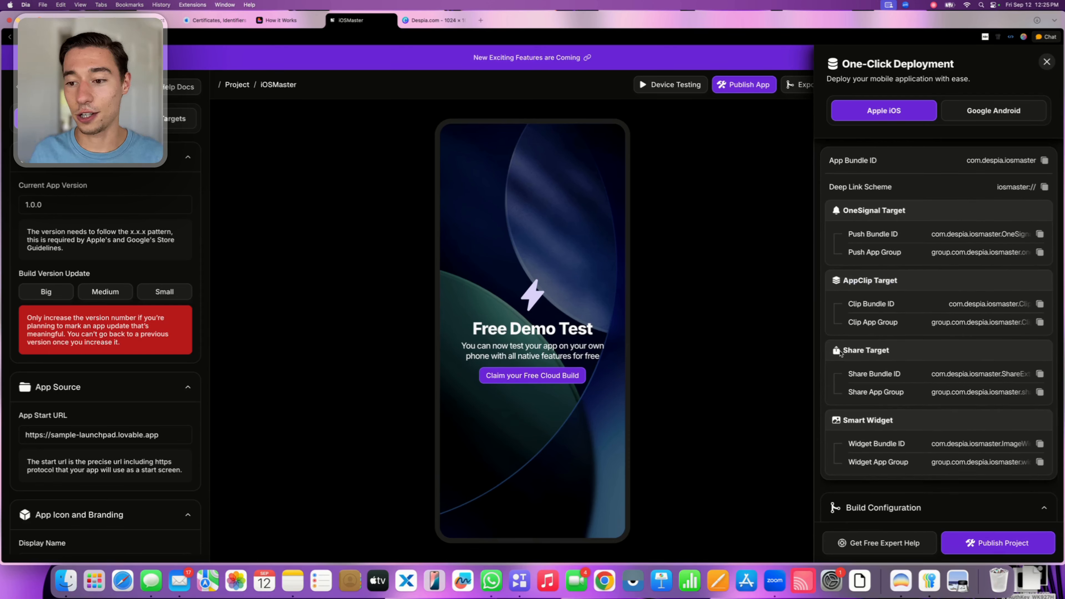
left_click_drag(841, 356, 899, 352)
left_click_drag(842, 419, 926, 427)
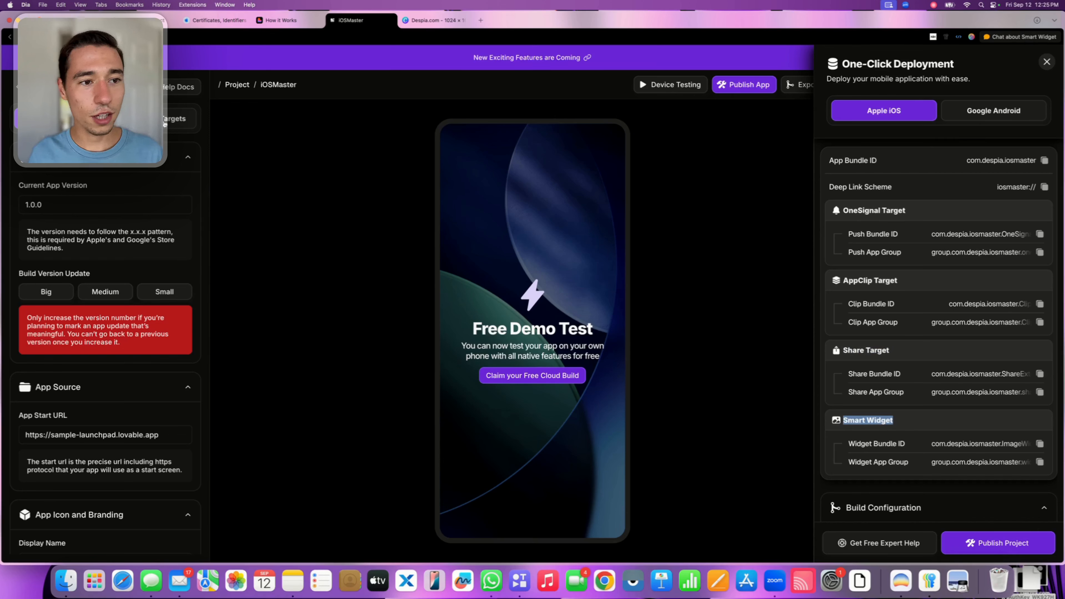
Examine the project's Smart Widget, AppClip and Share into App targets and compare them with the target entries in the iOS deployment settings
left_click(179, 119)
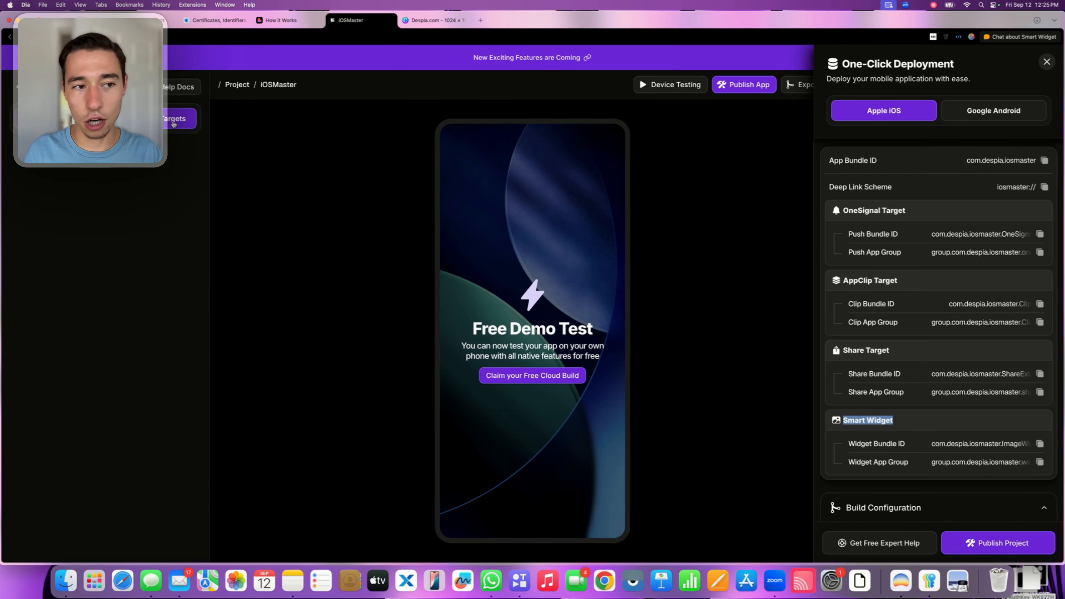
left_click_drag(55, 207, 138, 209)
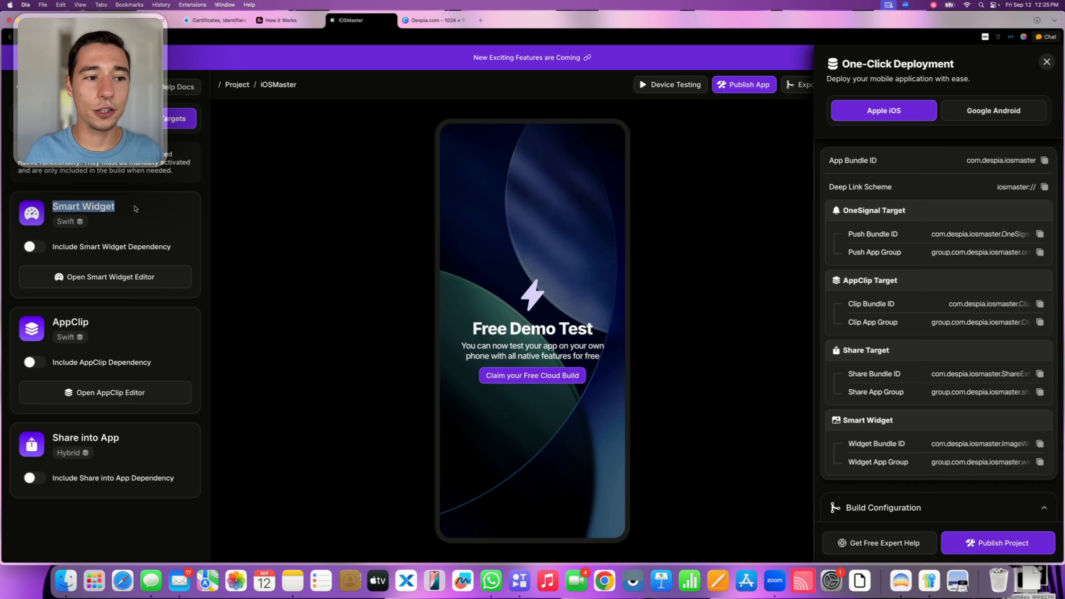
left_click(87, 318)
left_click_drag(54, 323, 91, 322)
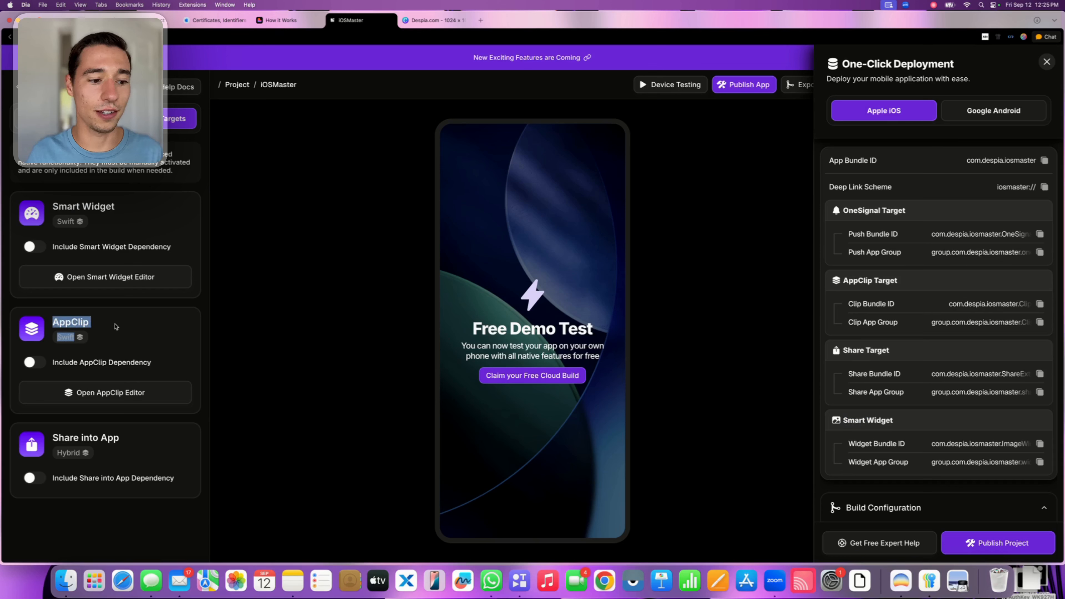
left_click(58, 438)
left_click_drag(54, 438, 122, 439)
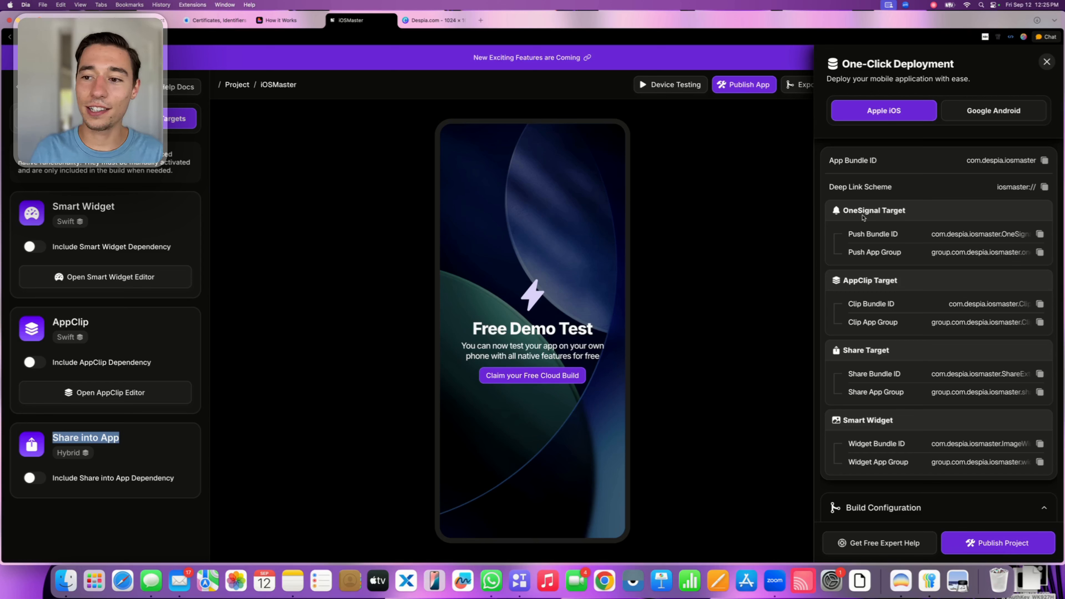
left_click_drag(842, 210, 907, 210)
left_click_drag(842, 280, 899, 281)
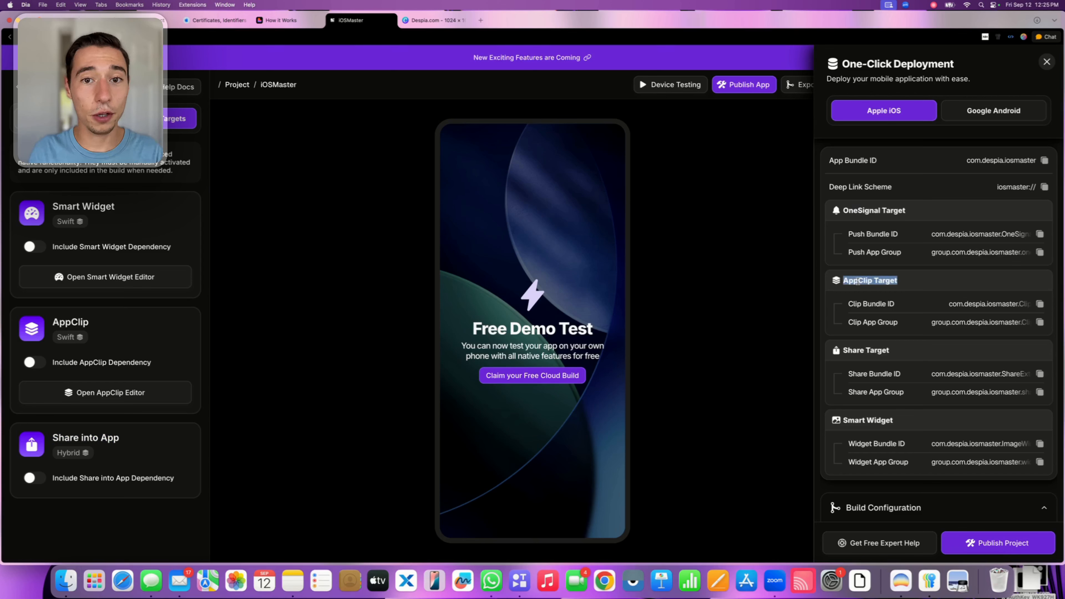
left_click_drag(842, 350, 890, 350)
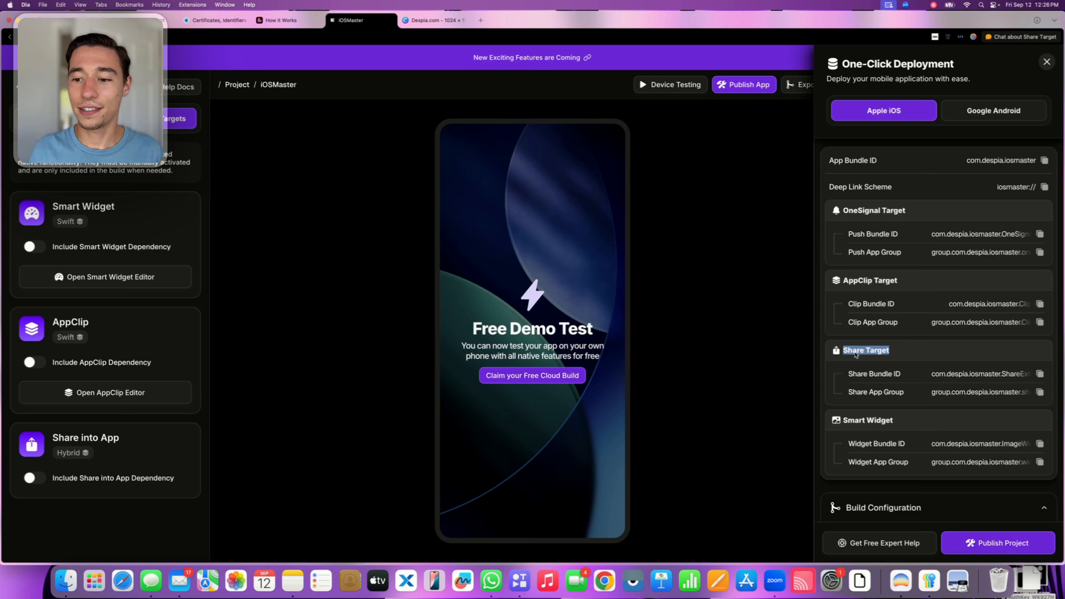
left_click(855, 353)
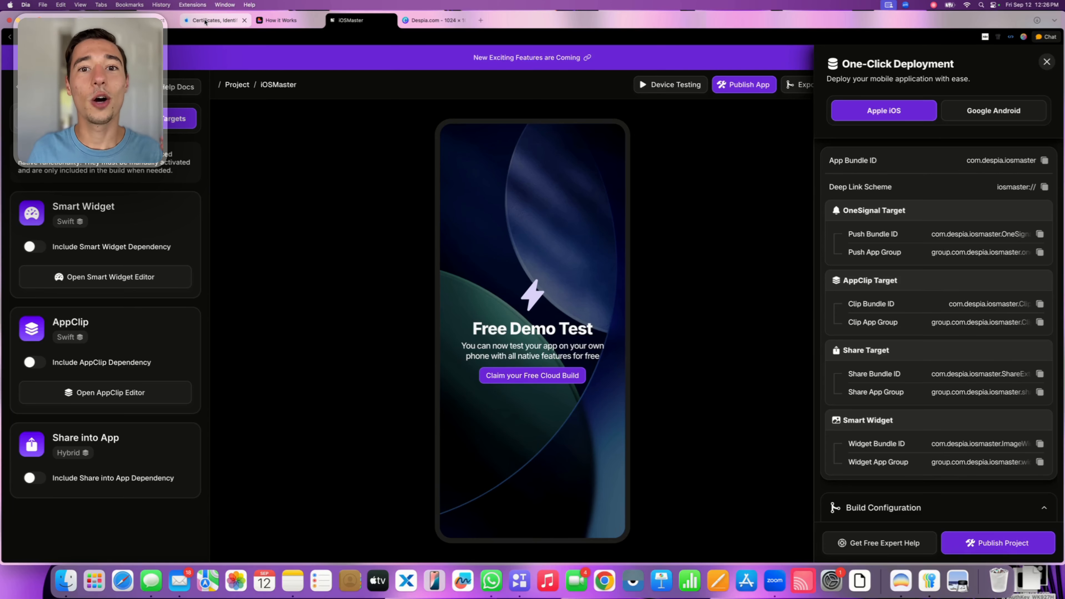
Switch to the Apple Developer site and open the Identifiers list from the account's program resources
left_click(205, 21)
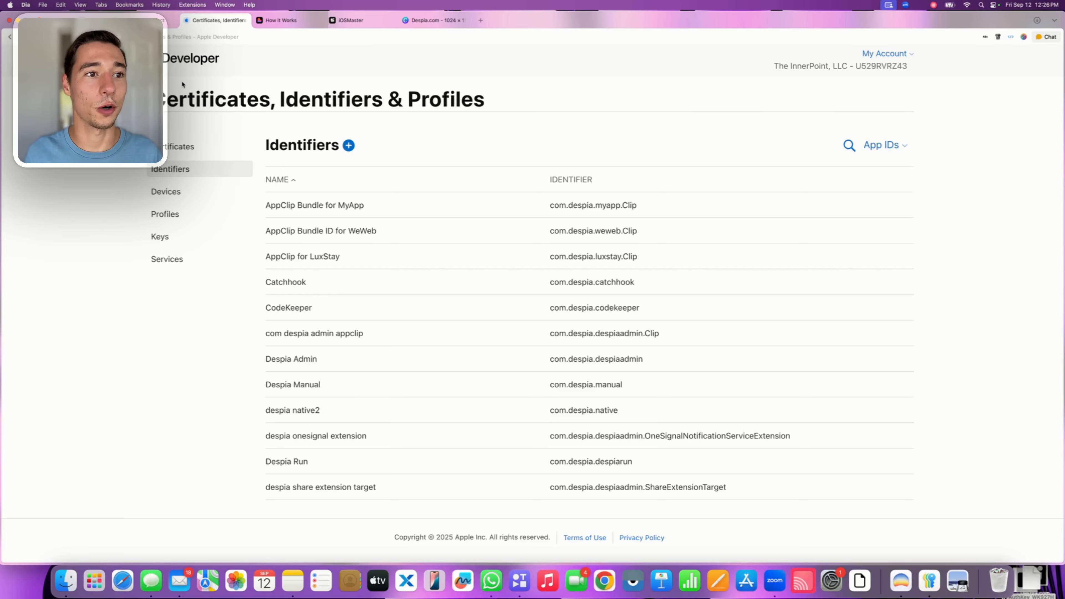
left_click(182, 56)
left_click(137, 36)
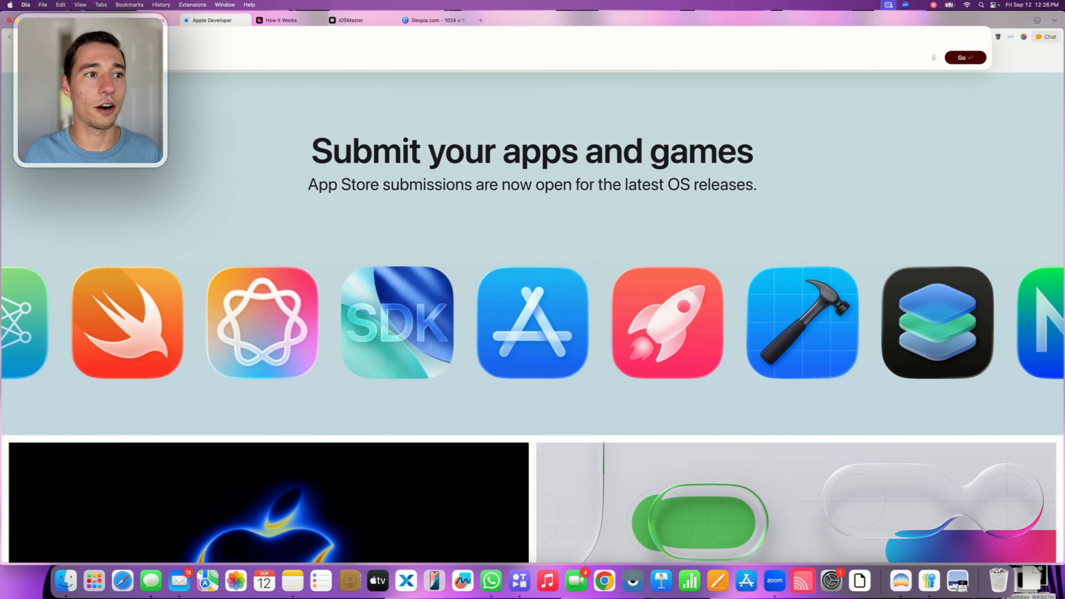
left_click(796, 144)
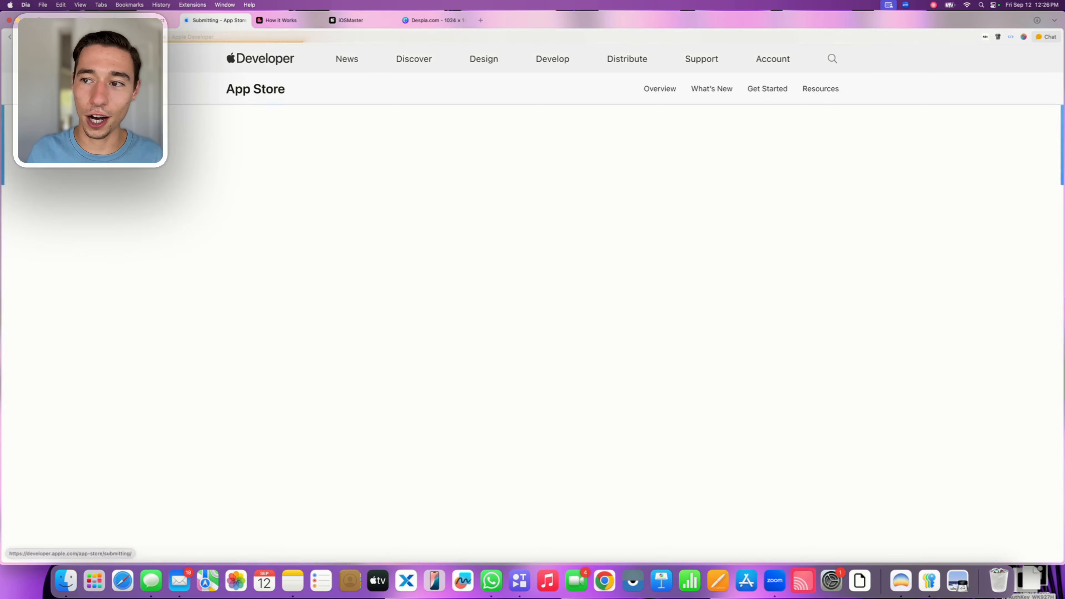
left_click(765, 66)
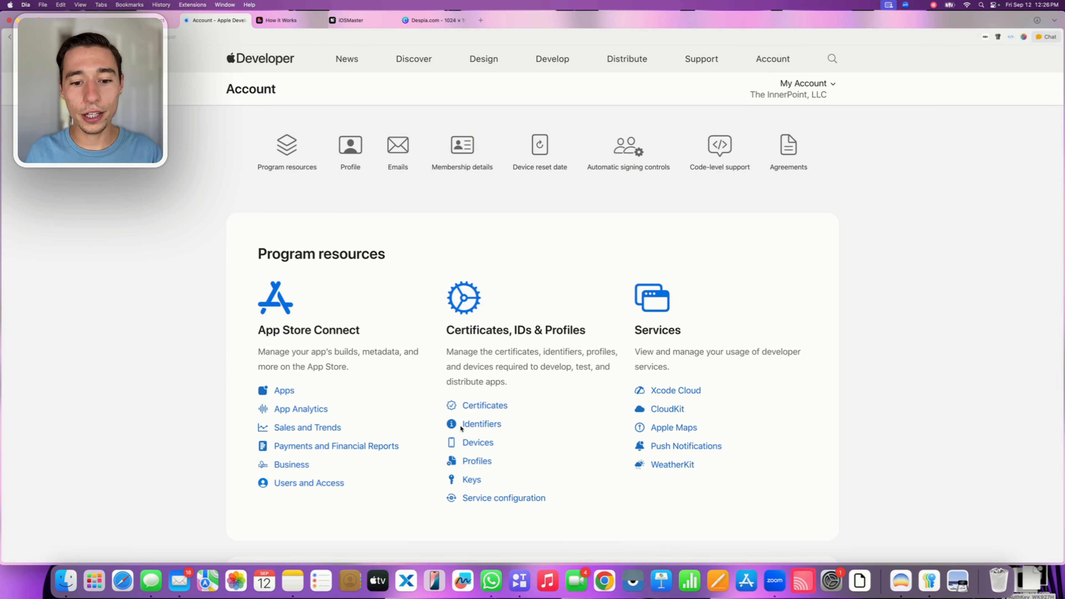
left_click(471, 426)
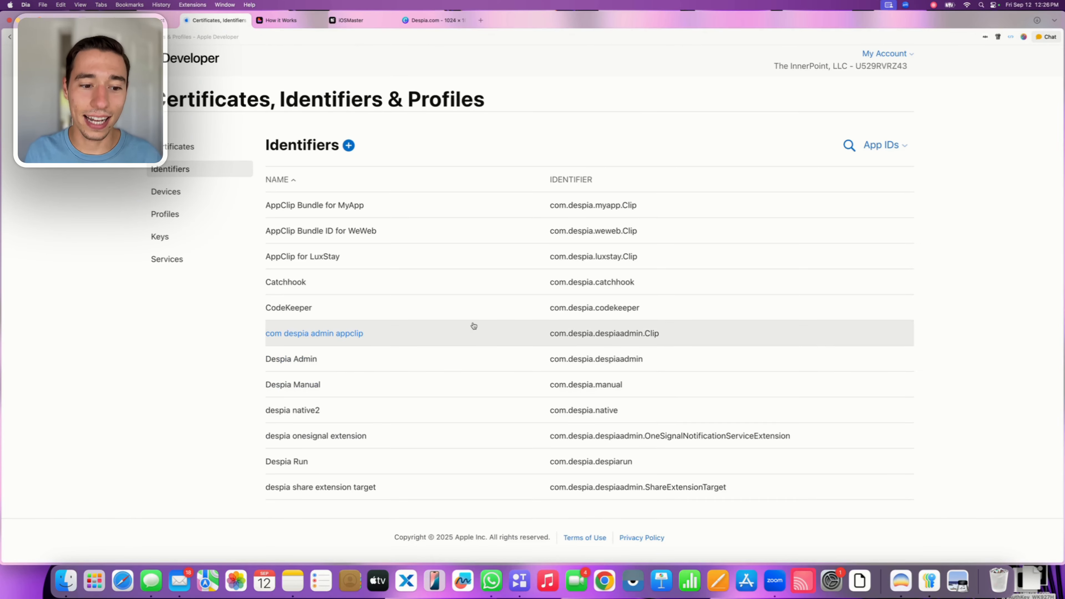
Start registering a new identifier, choosing App IDs as the kind and App as the type
left_click(348, 145)
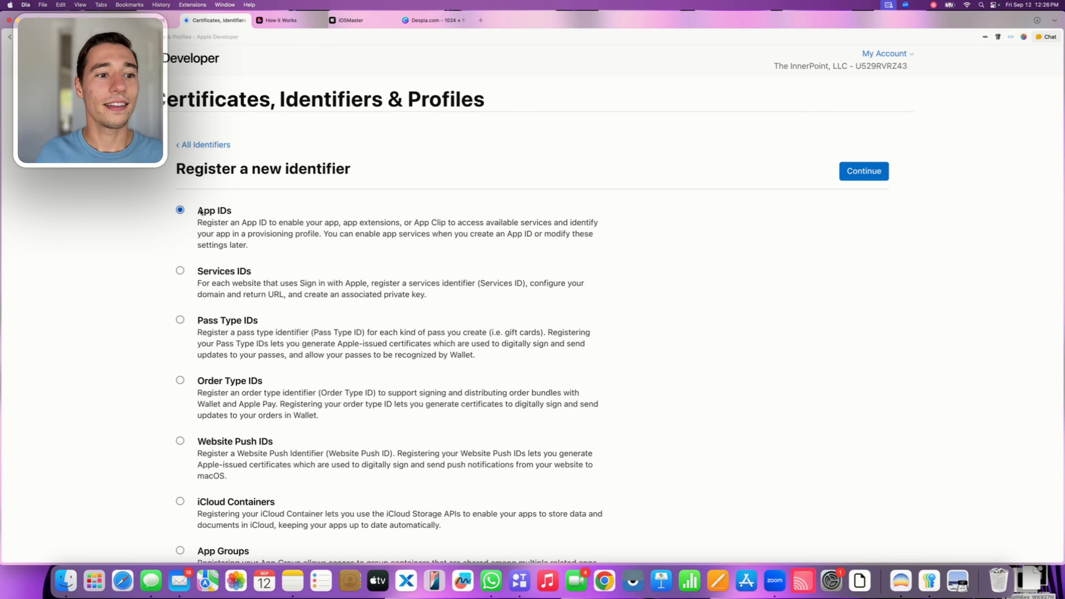
left_click_drag(195, 209, 246, 212)
left_click(253, 205)
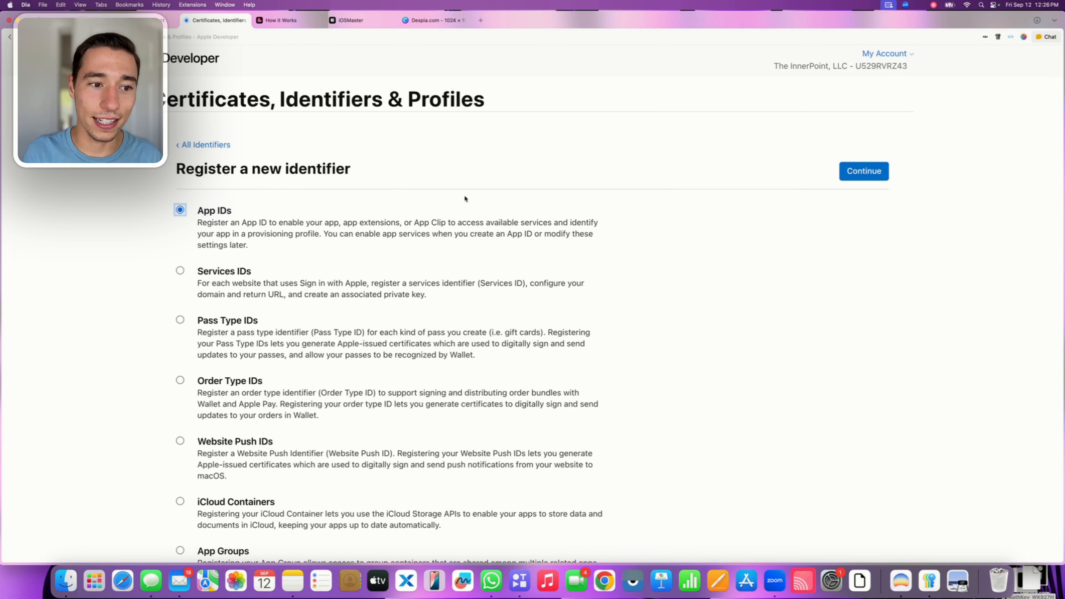
left_click(854, 176)
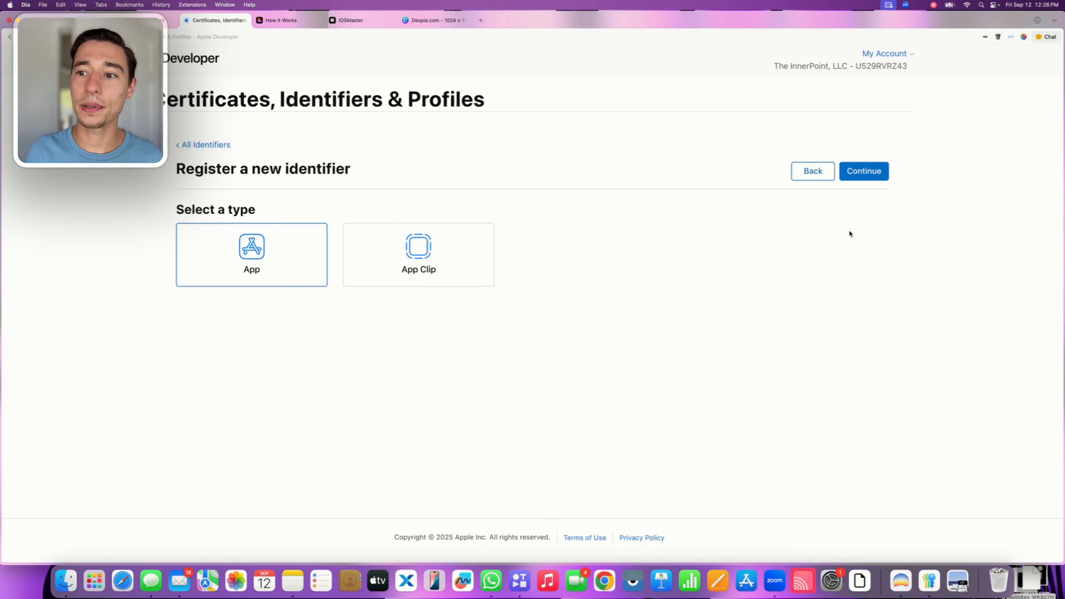
left_click(865, 175)
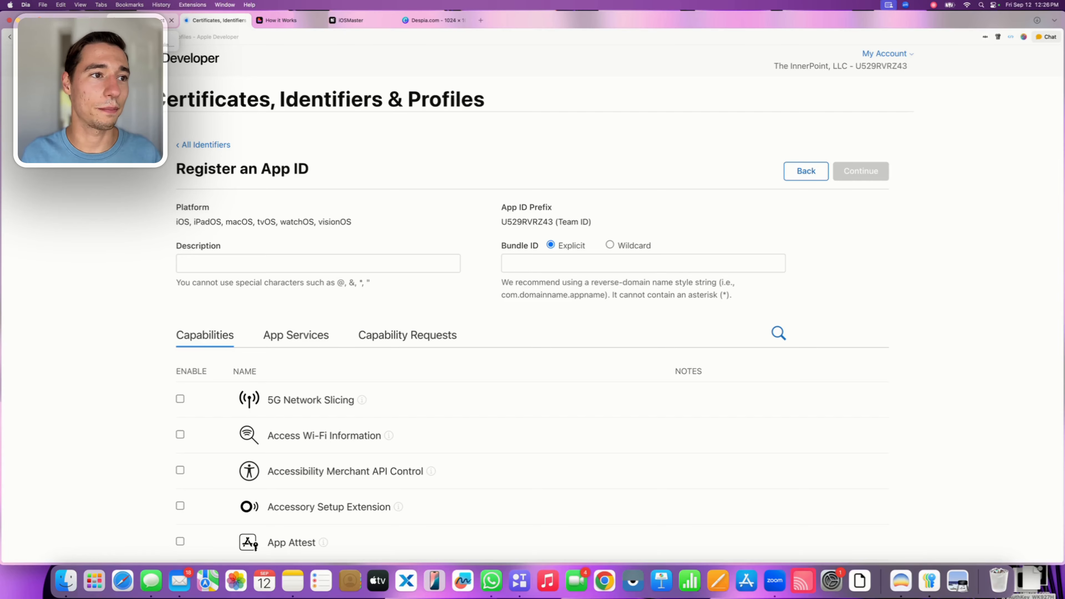
Switch to the Despia project and copy the Push Bundle ID of the OneSignal target
left_click(346, 21)
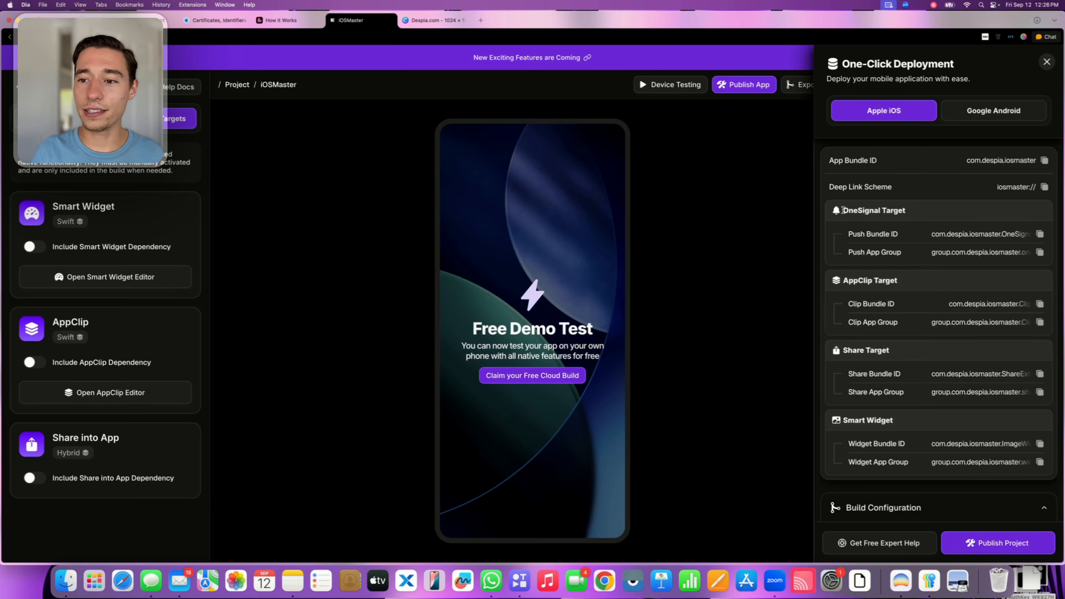
left_click_drag(843, 210, 913, 213)
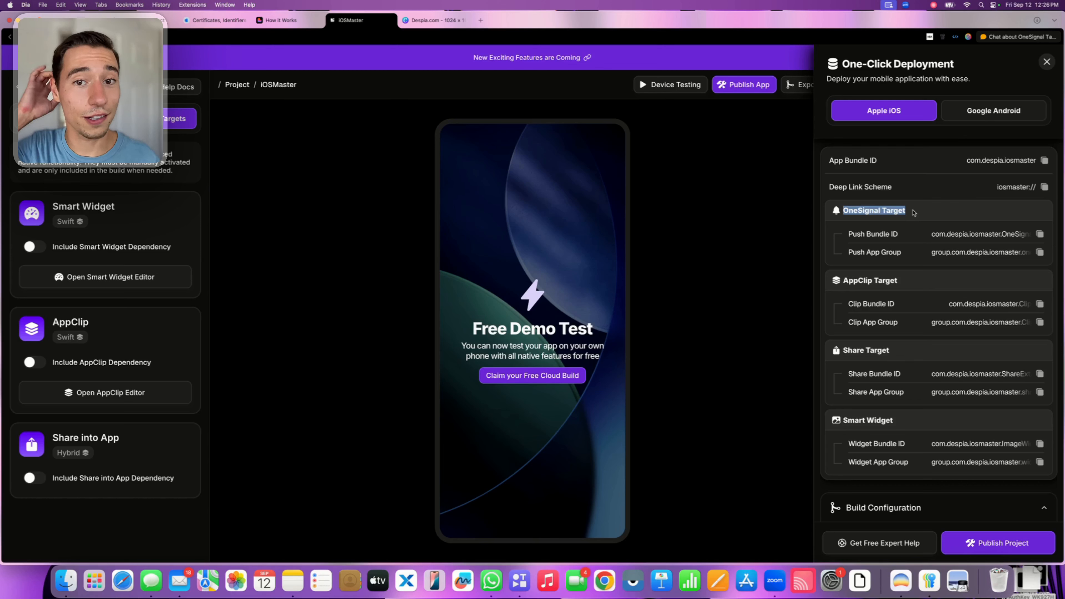
left_click(867, 236)
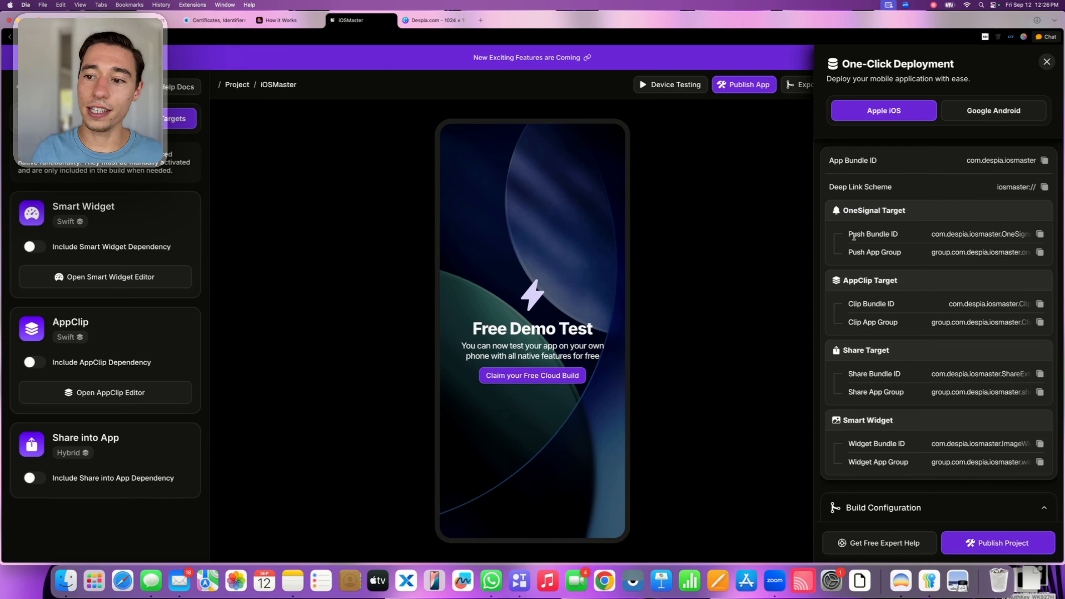
left_click_drag(849, 234, 903, 237)
left_click(988, 228)
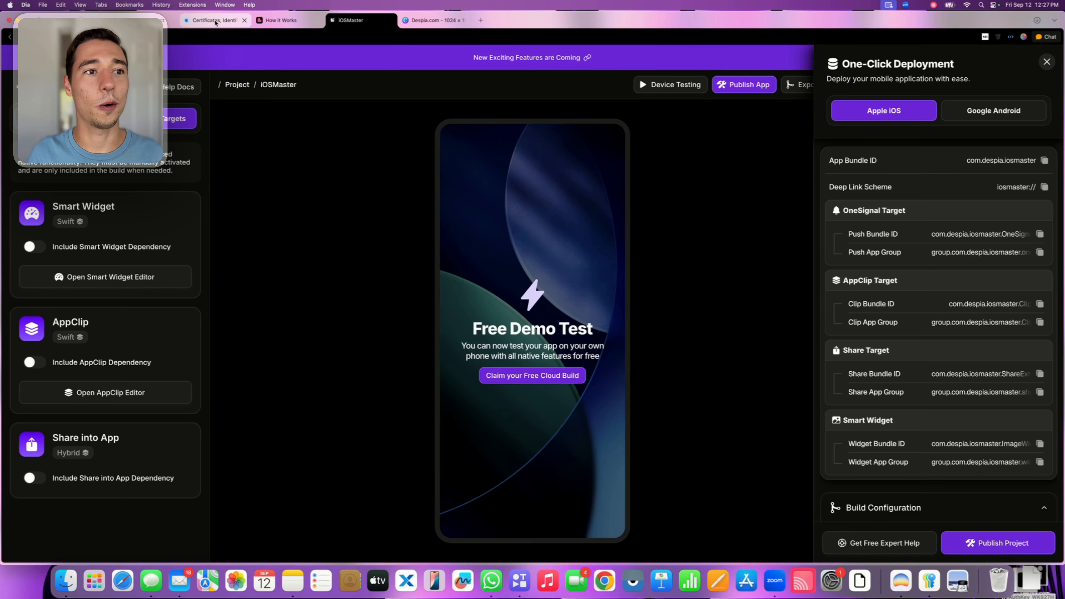
Return to the App ID registration and paste com.despia.iosmaster.OneSignalNotificationServiceExtension as the explicit Bundle ID
left_click(215, 21)
left_click(511, 264)
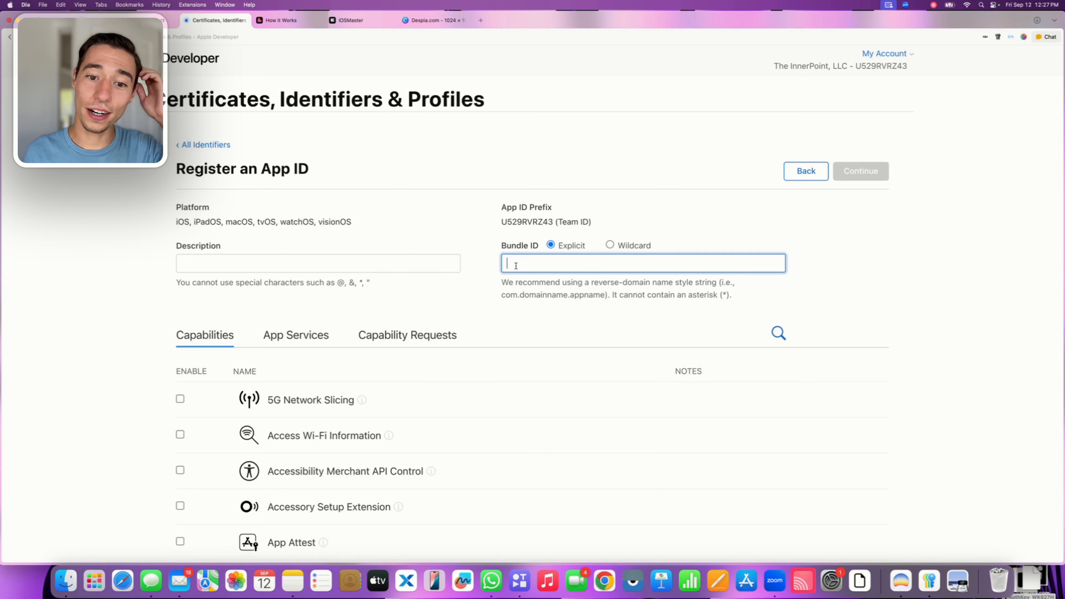
key("super+v")
left_click(485, 276)
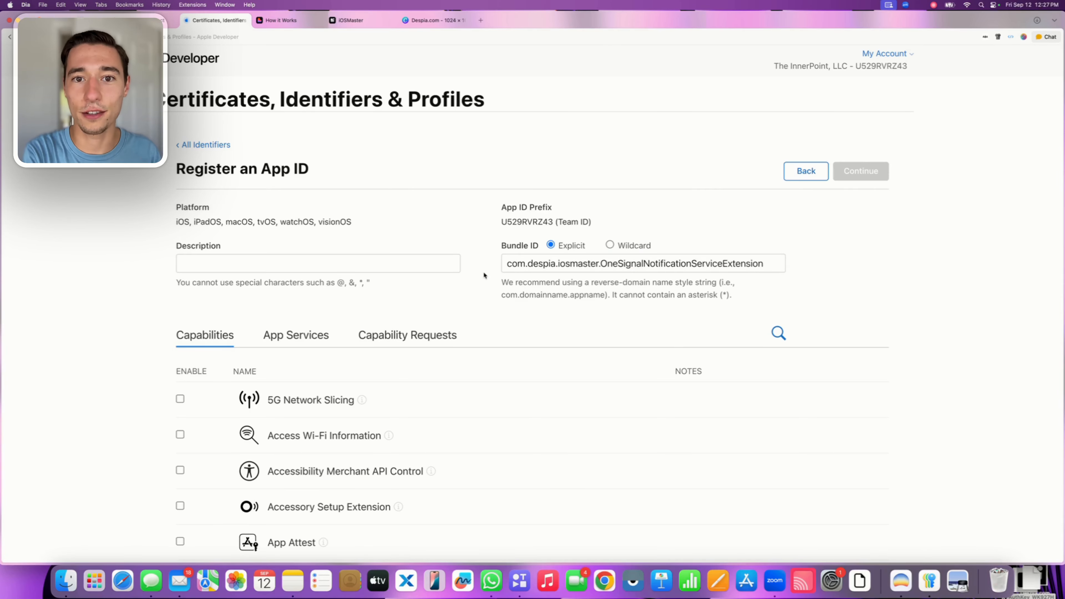
Open the new App ID's description for entry
left_click(410, 269)
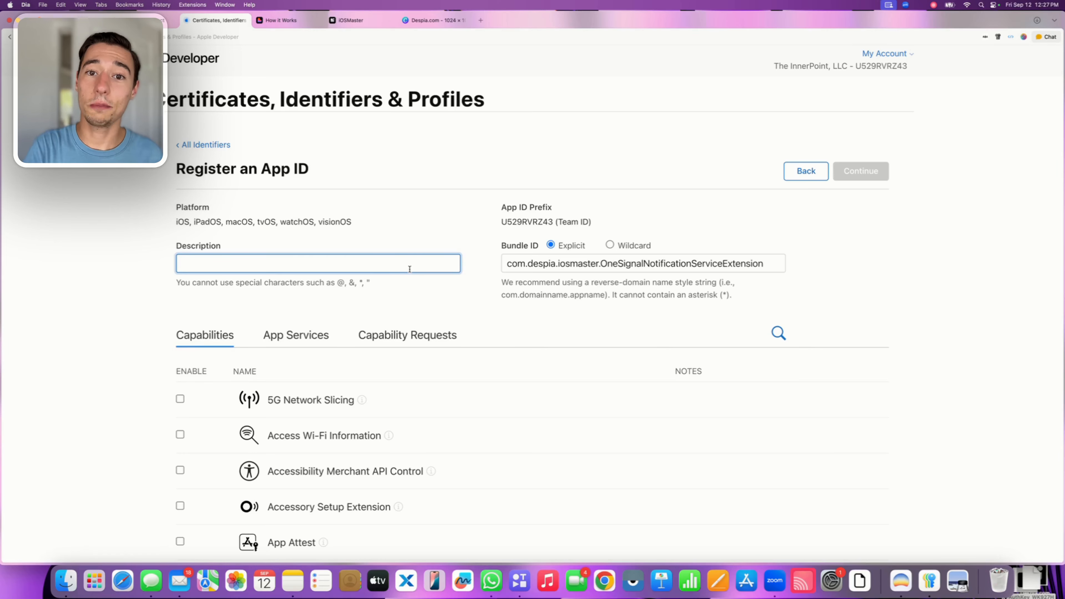
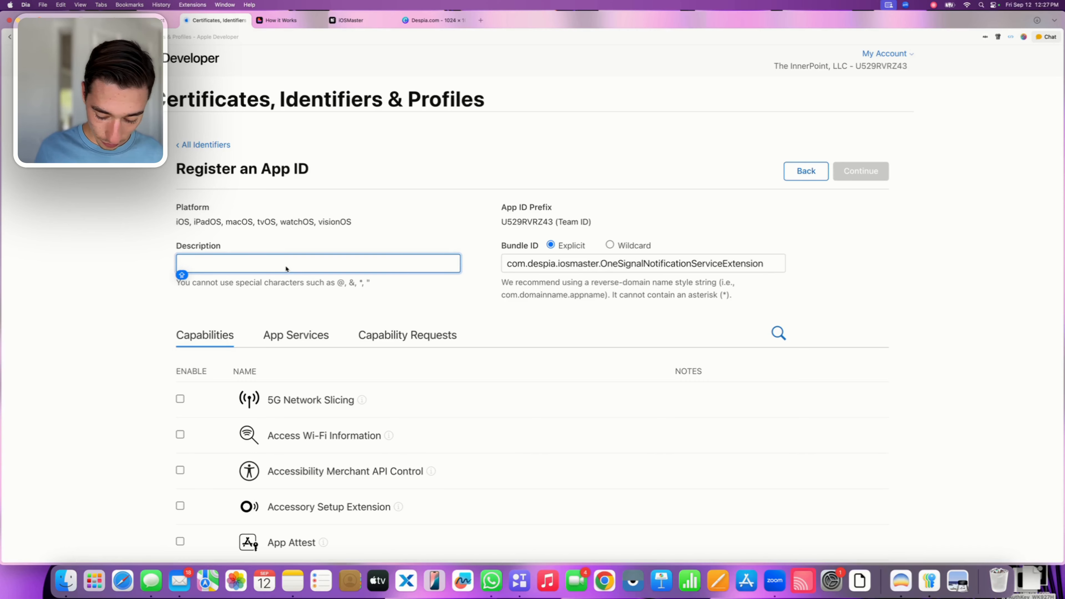
Set the new App ID's description to "iOSMaster - OneSignal Bundle"
type("iO")
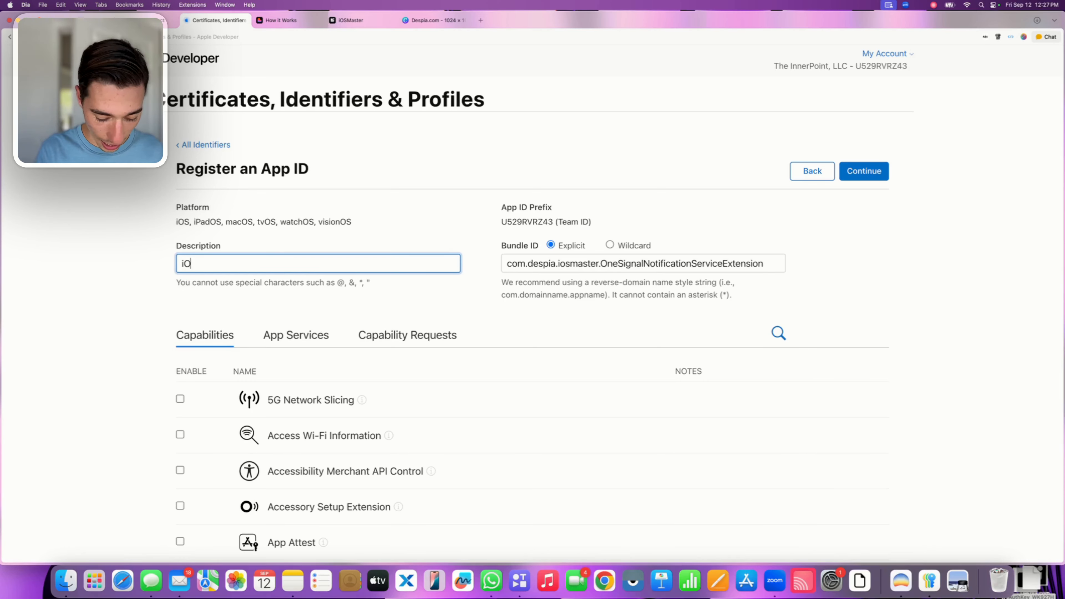
type("S Master -")
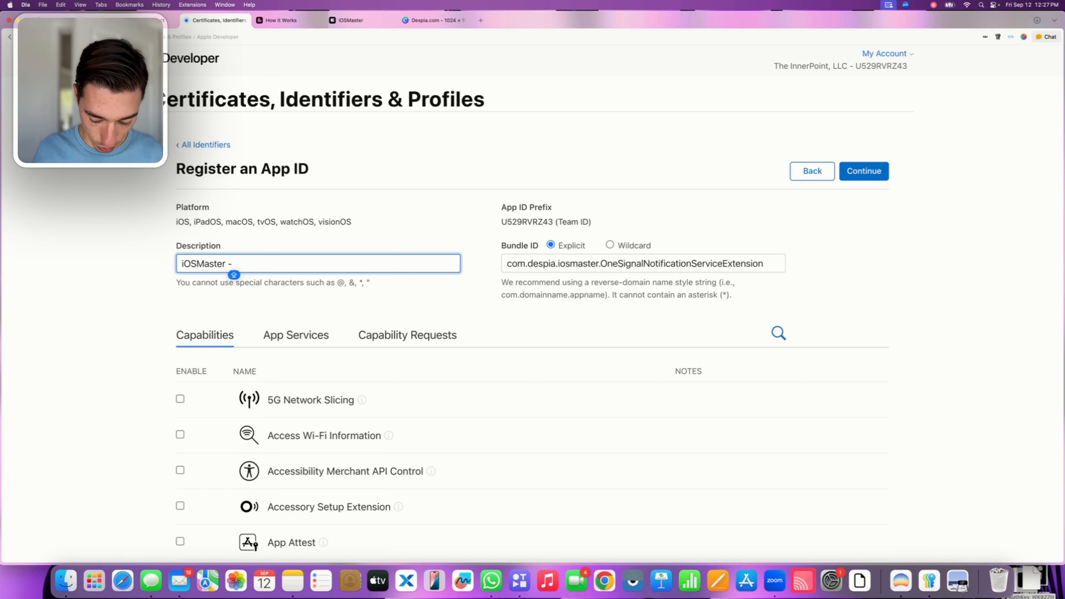
type(" One")
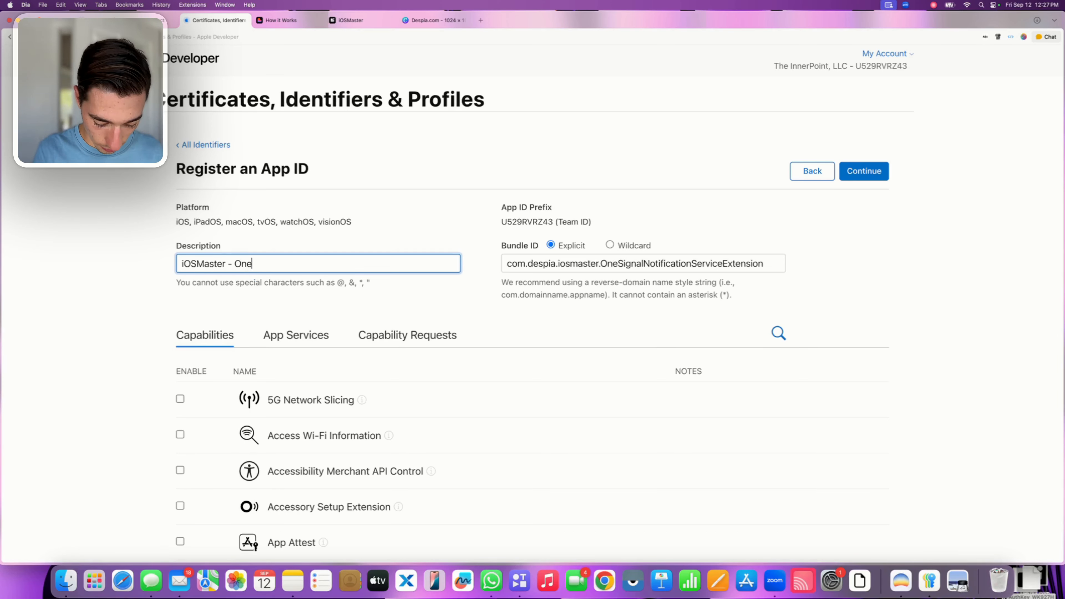
type("Signal Nundle")
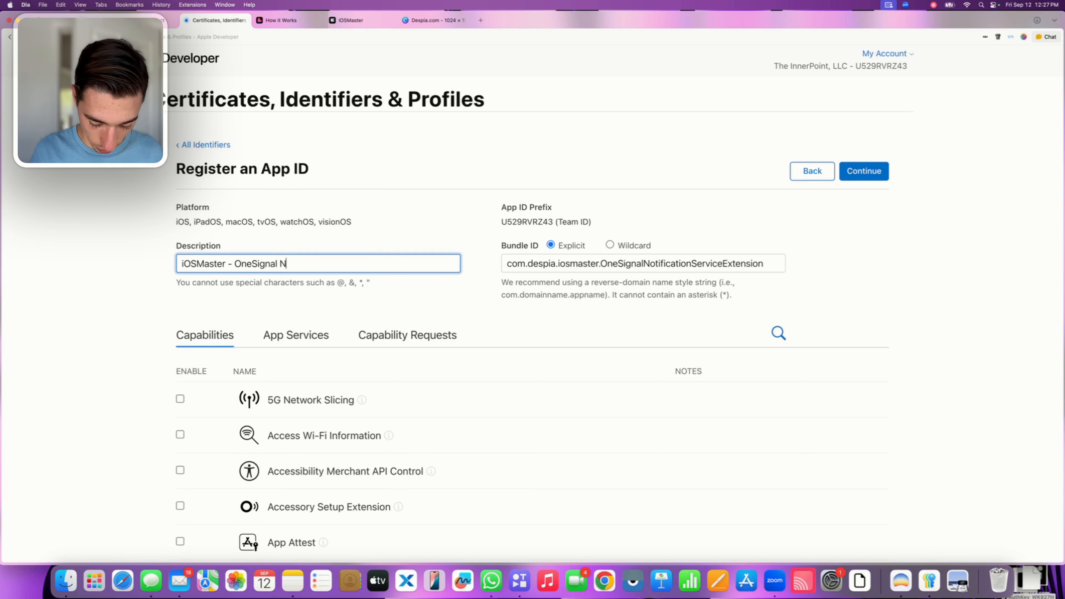
key("BackSpace")
key("BackSpace")
key("BackSpace")
key("BackSpace")
key("BackSpace")
key("BackSpace")
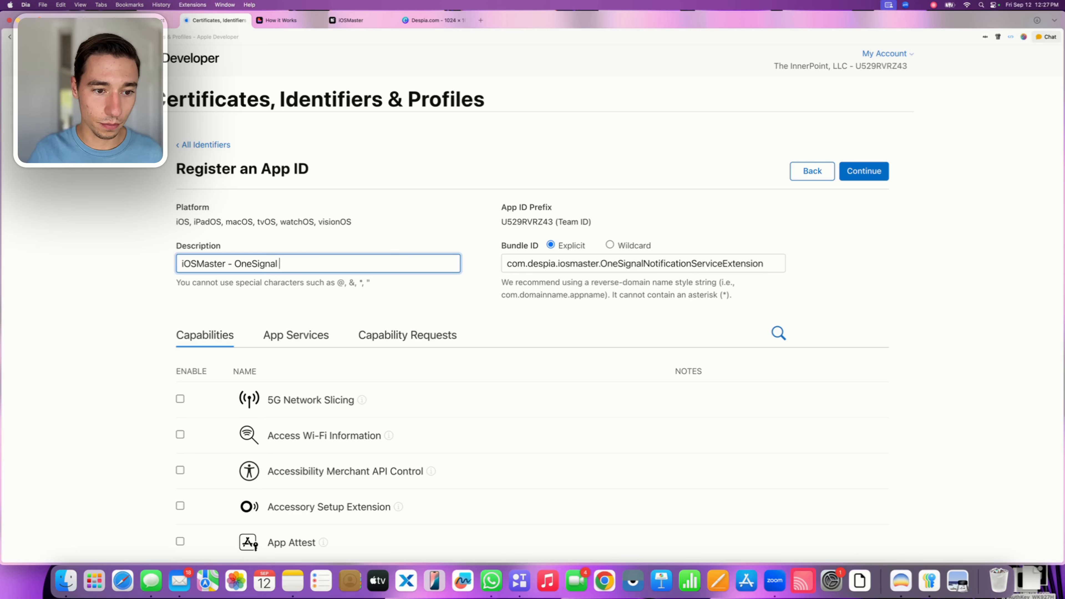
type("Bundle")
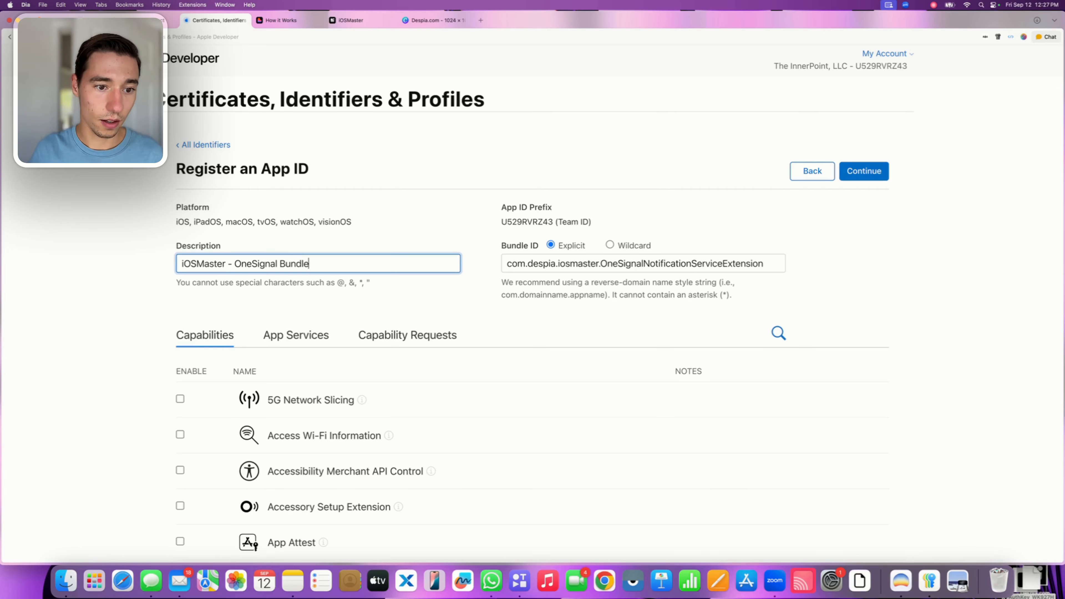
double_click(369, 239)
left_click(363, 248)
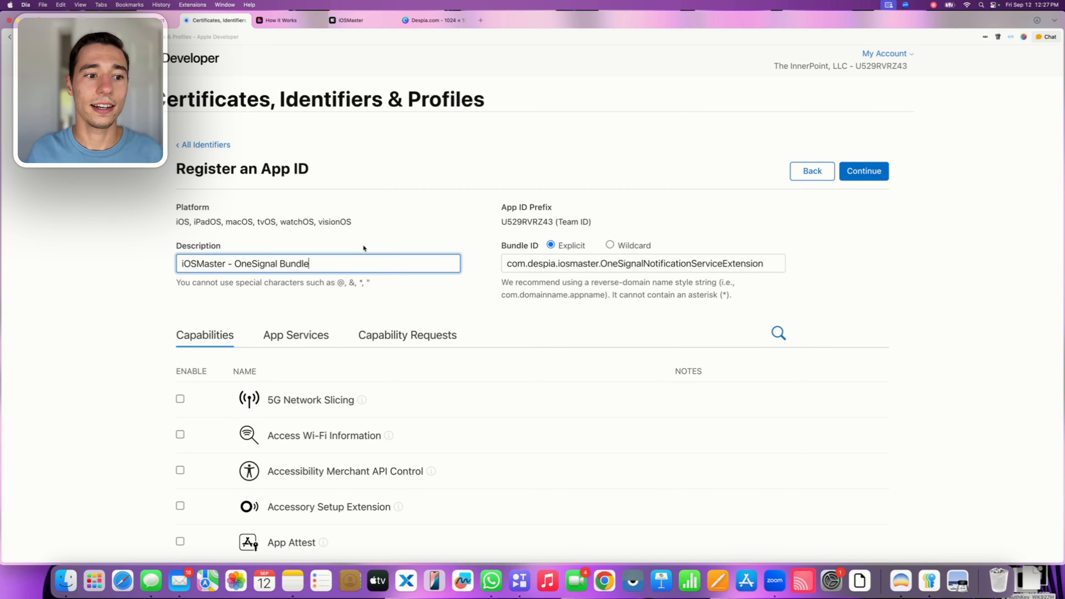
left_click(258, 302)
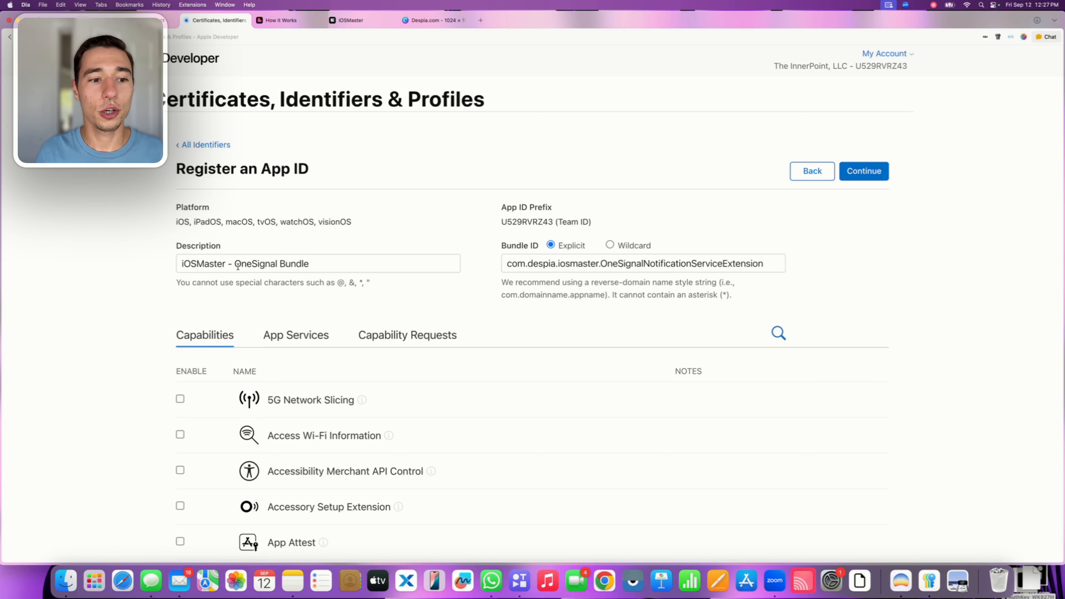
left_click_drag(234, 263, 309, 264)
left_click(392, 236)
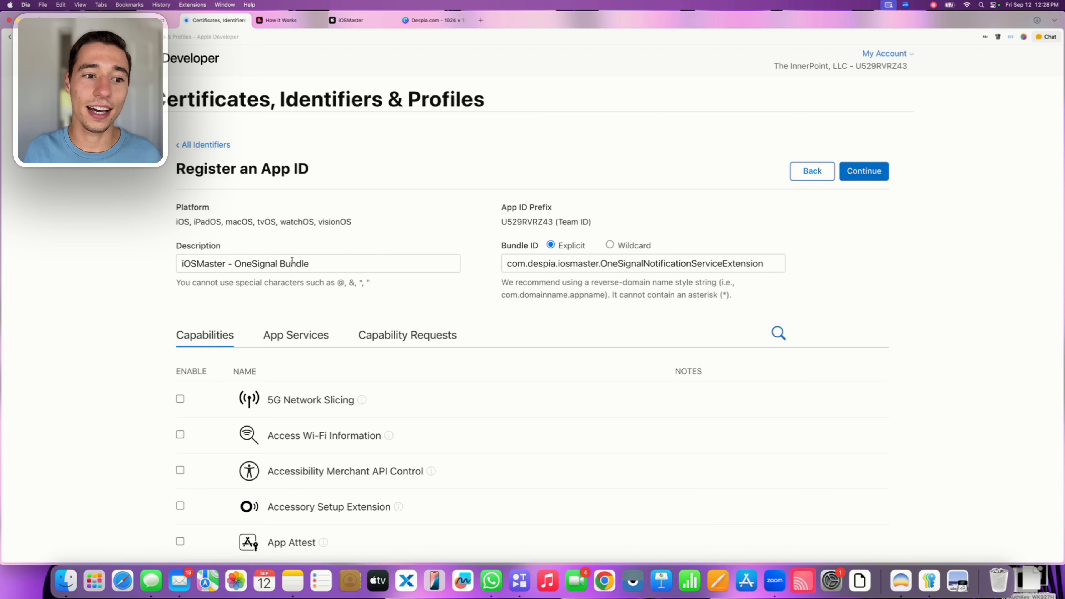
left_click_drag(236, 264, 310, 263)
left_click(387, 238)
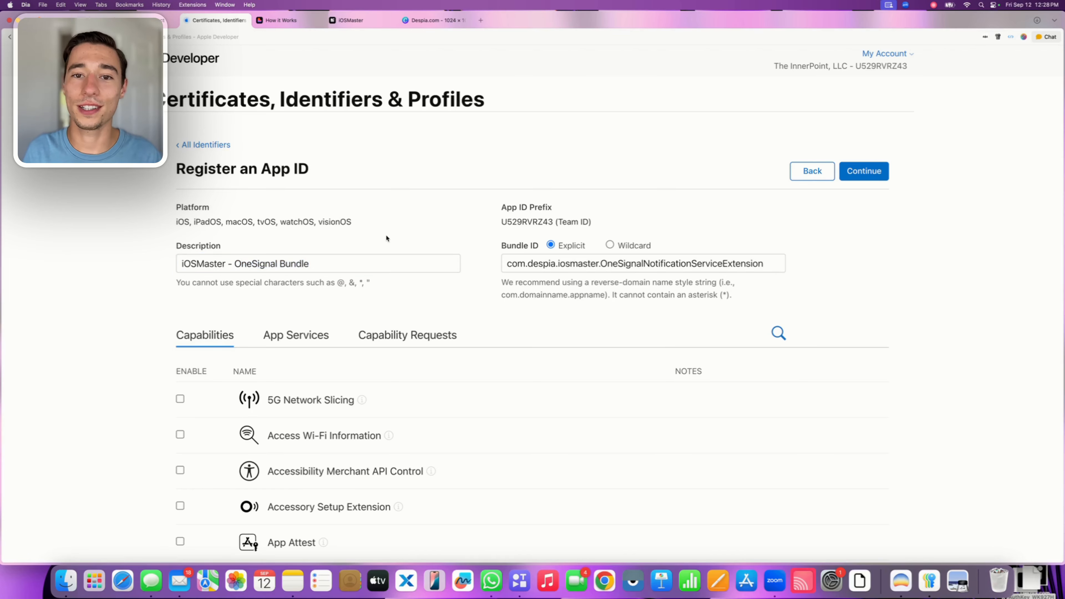
scroll(386, 238, "down", 5)
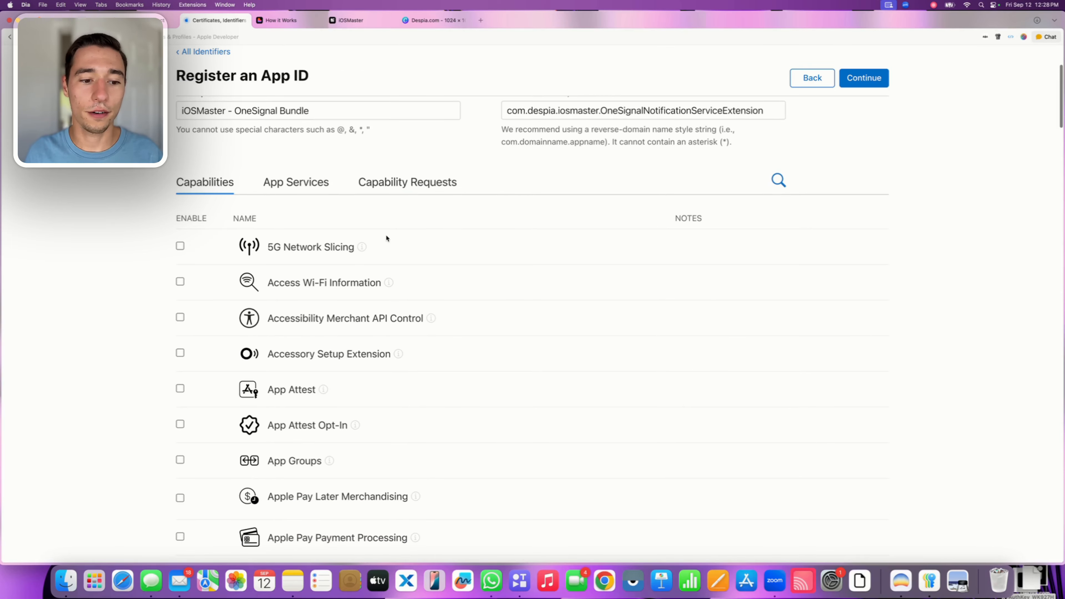
scroll(385, 235, "down", 1)
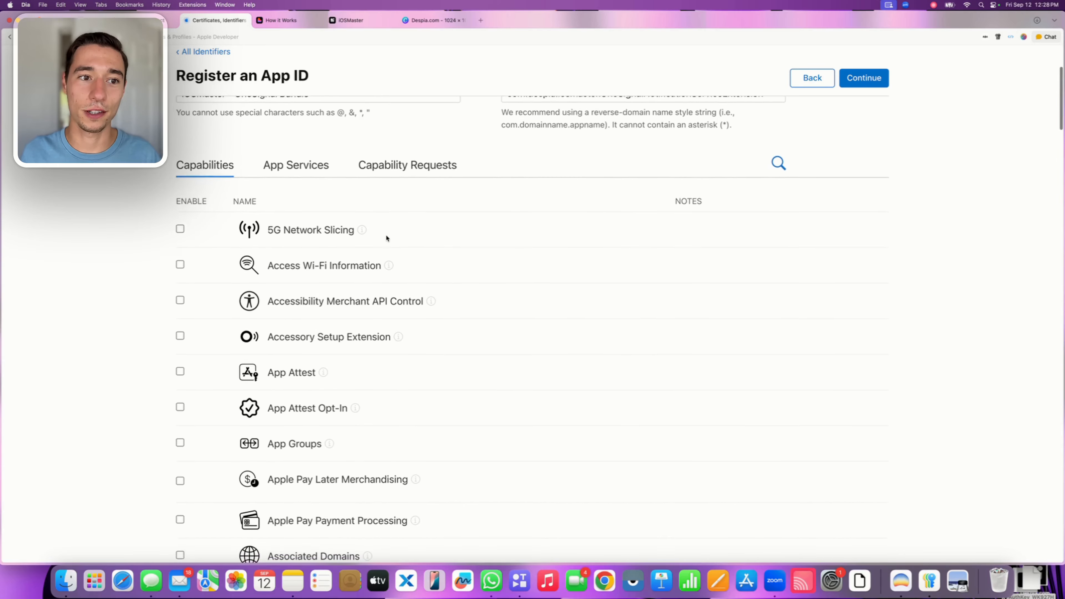
scroll(385, 235, "up", 2)
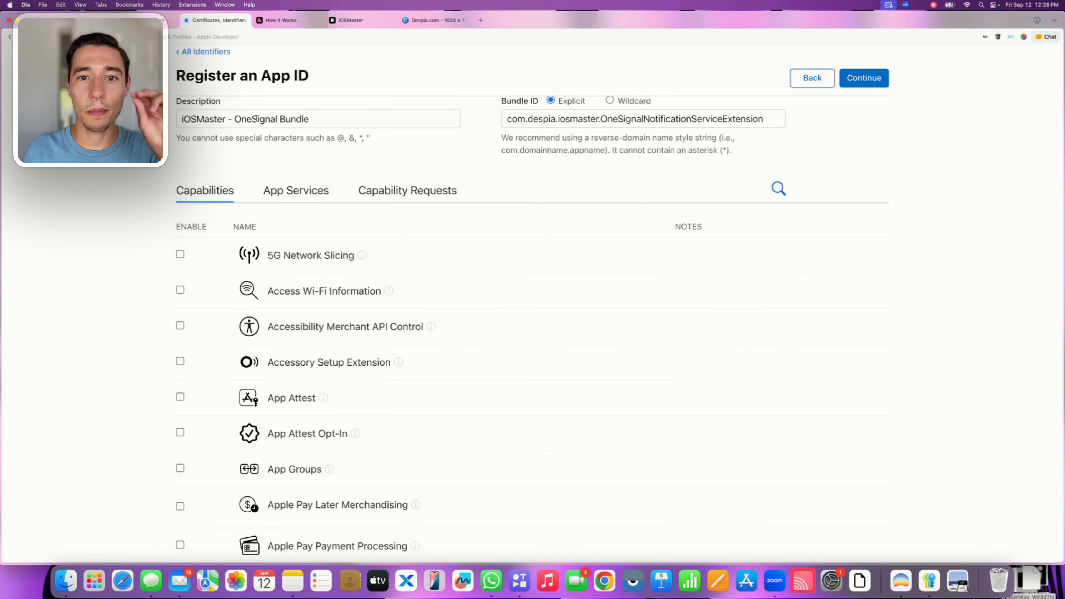
Switch to the Despia project and examine the extension target identifiers, especially the OneSignal target's Push App Group
left_click(352, 22)
left_click_drag(842, 211, 920, 487)
left_click(926, 277)
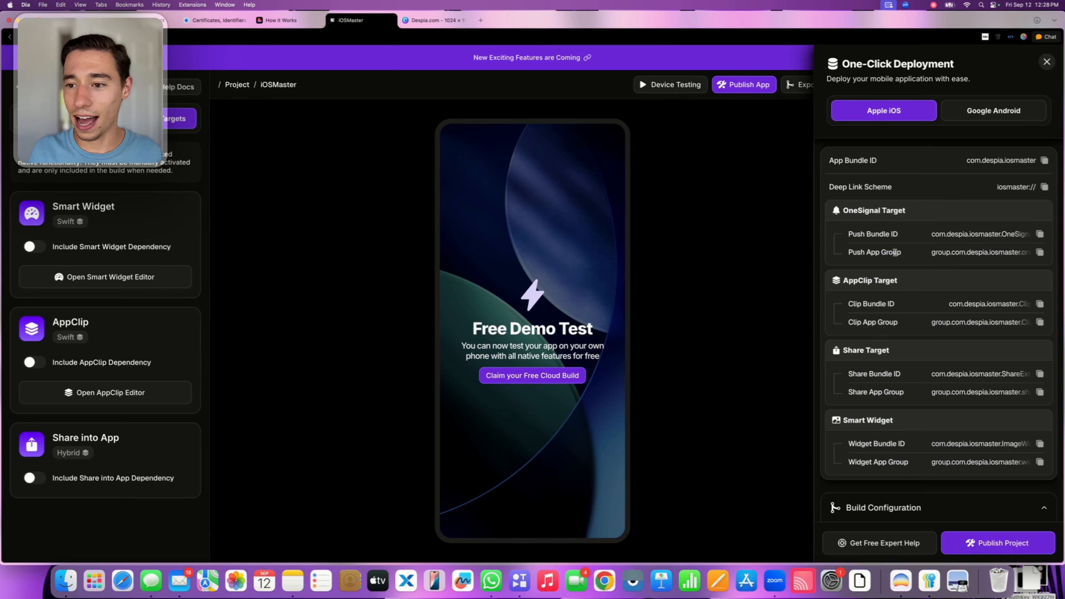
left_click_drag(852, 252, 1031, 253)
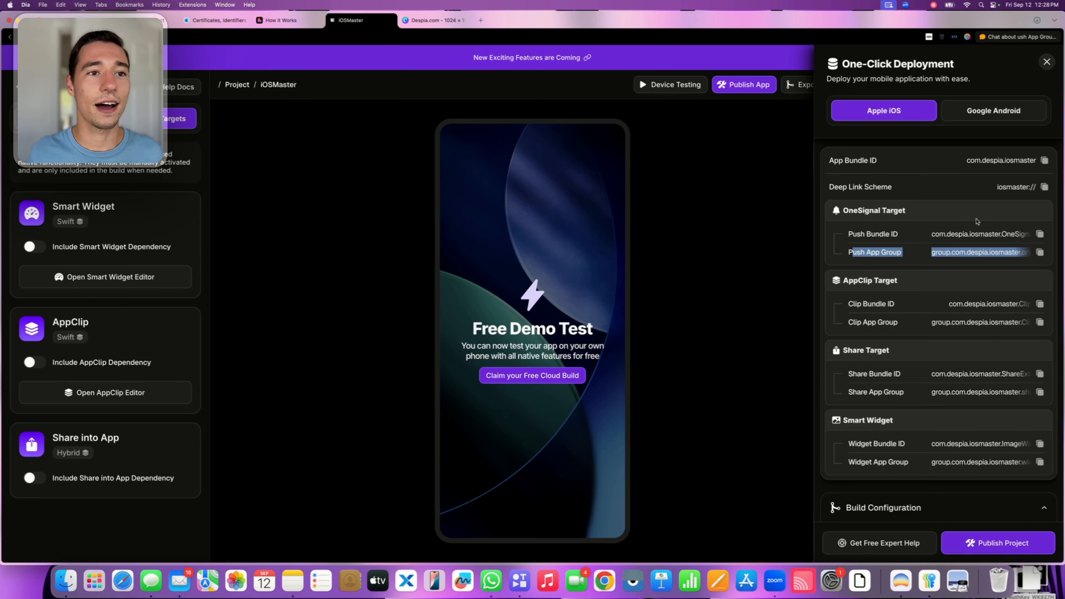
Return to the Apple App ID registration and enable the App Groups and Associated Domains capabilities
left_click(208, 21)
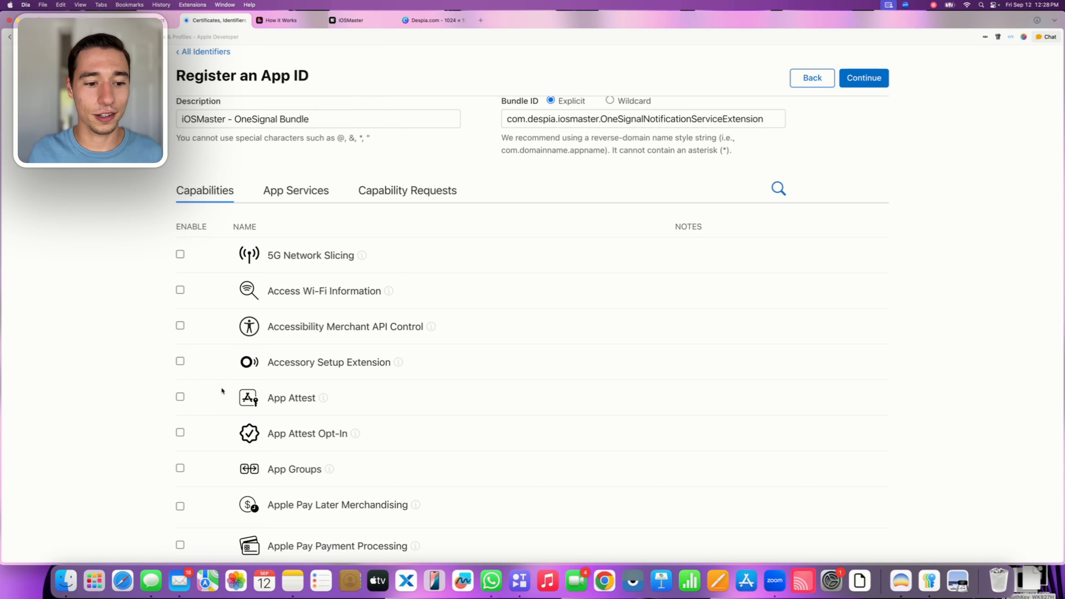
scroll(198, 401, "down", 2)
left_click(182, 418)
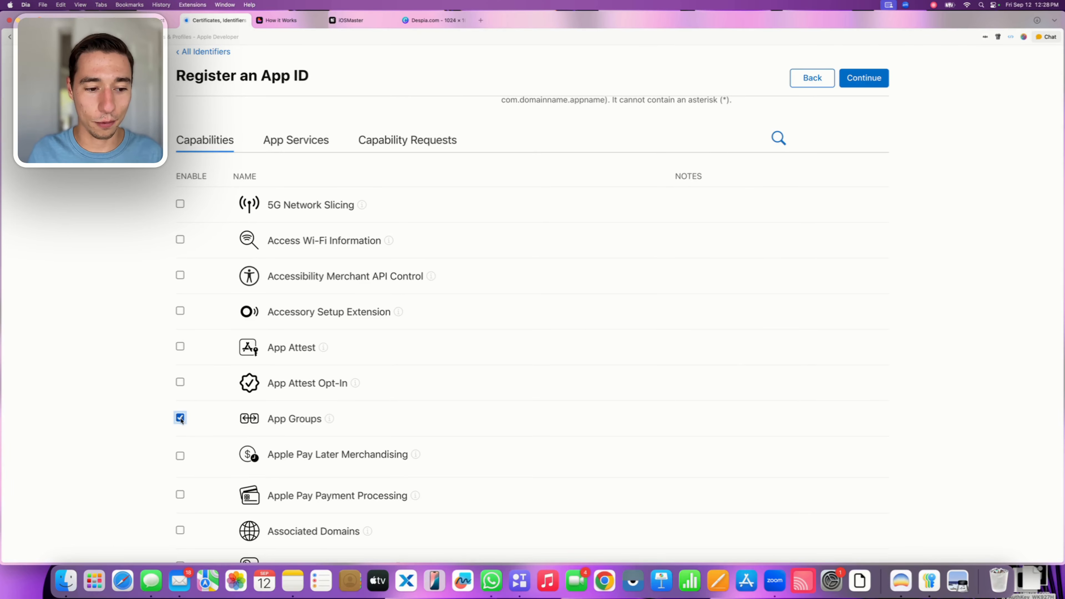
scroll(353, 358, "up", 5)
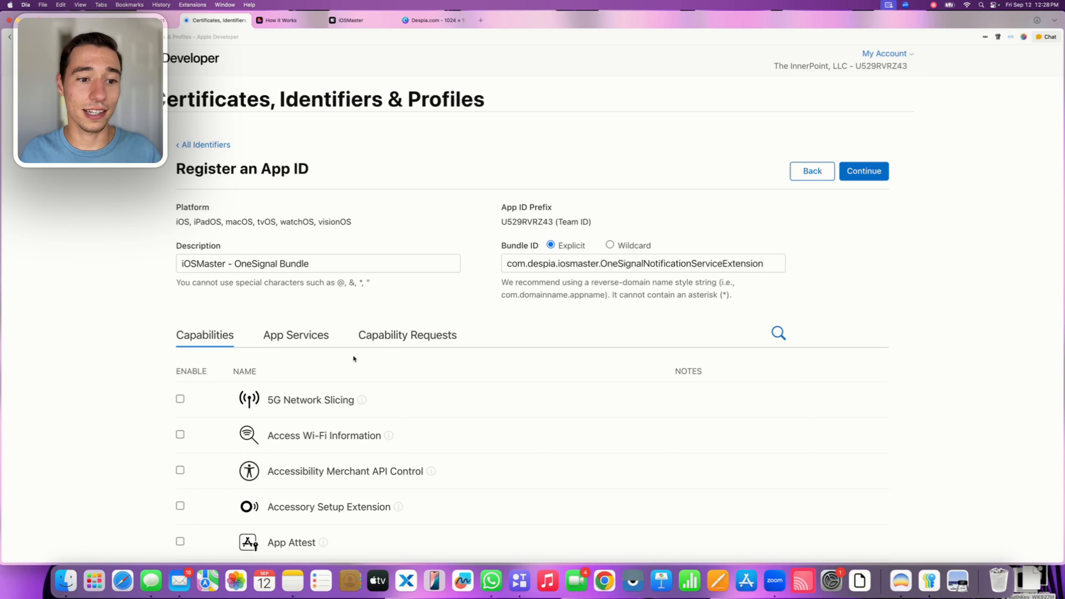
scroll(353, 359, "down", 10)
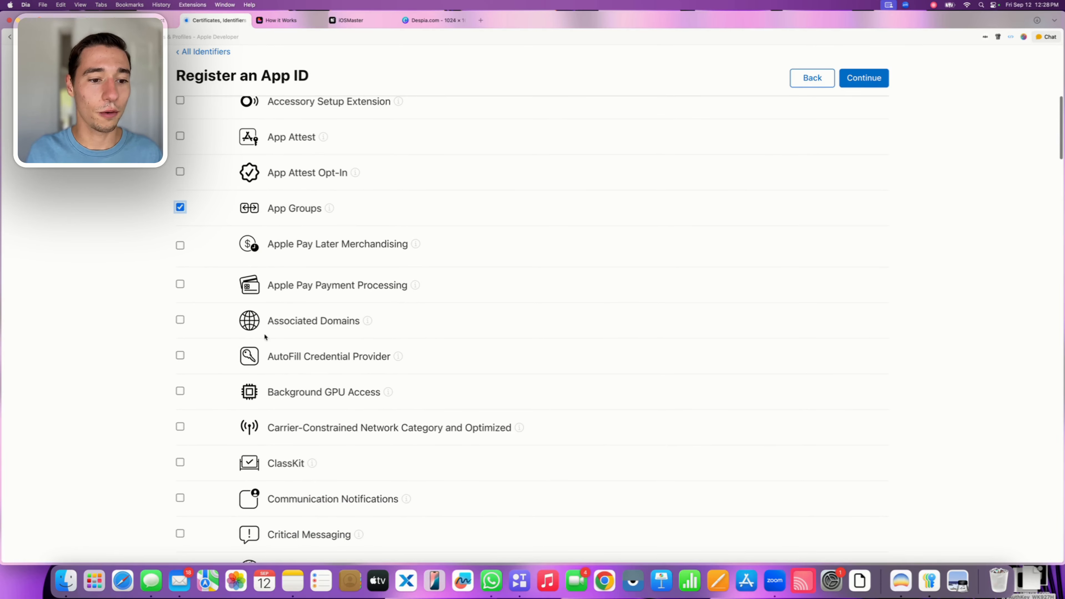
left_click(181, 320)
Enable the Push Notifications capability for the App ID, including its Broadcast Capability option
scroll(182, 320, "down", 11)
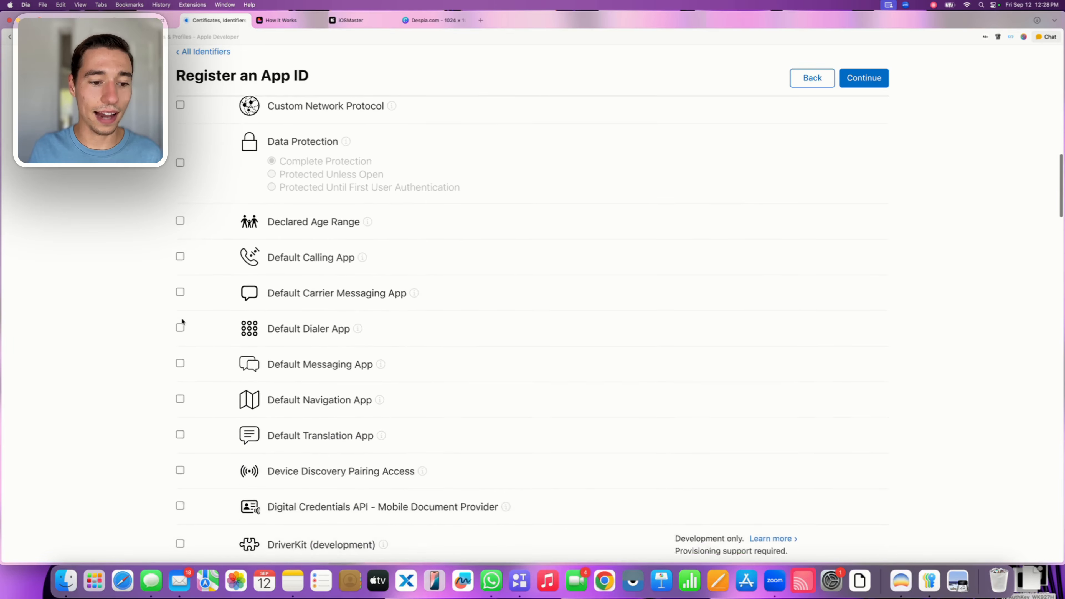
scroll(182, 321, "down", 14)
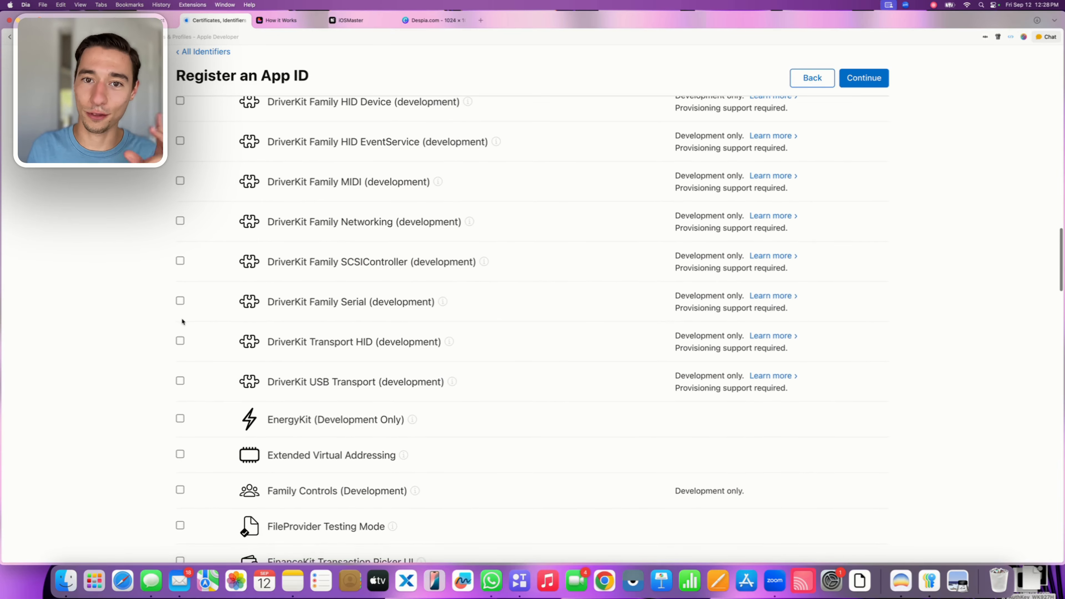
scroll(182, 321, "down", 15)
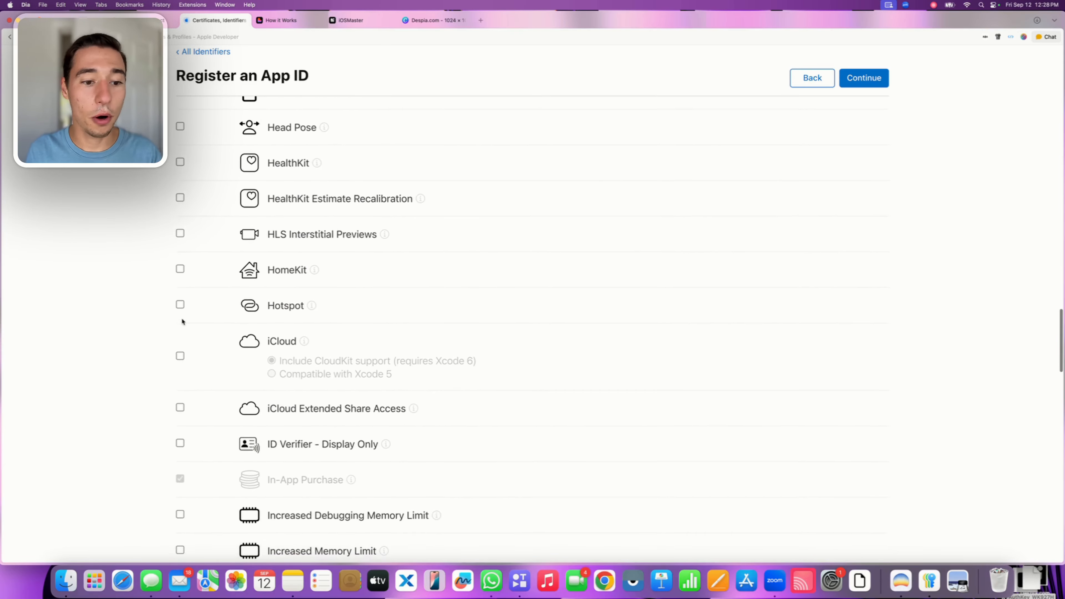
scroll(182, 321, "down", 16)
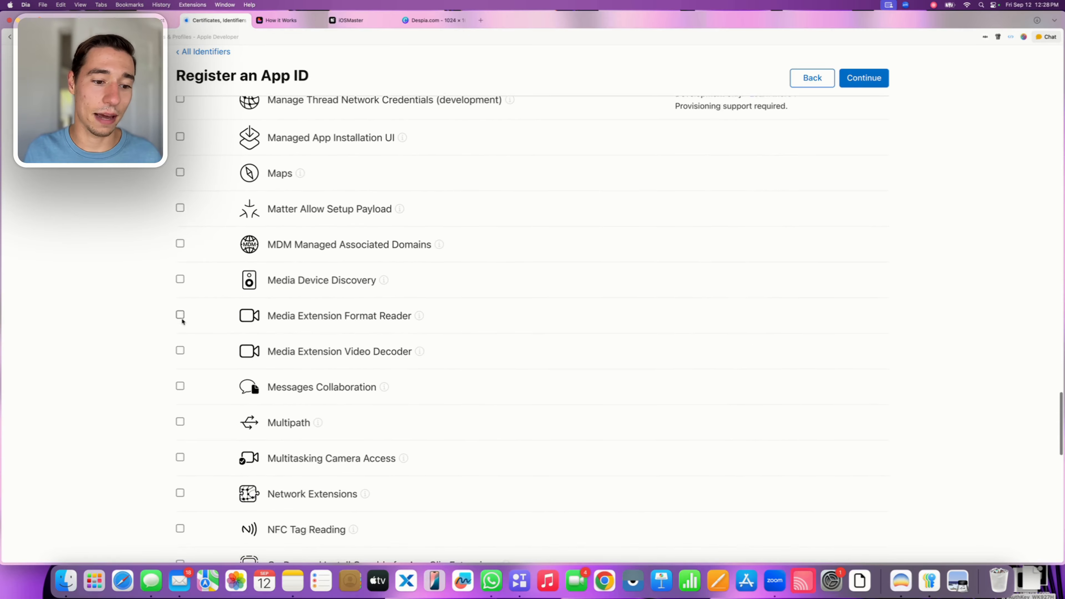
scroll(182, 322, "down", 7)
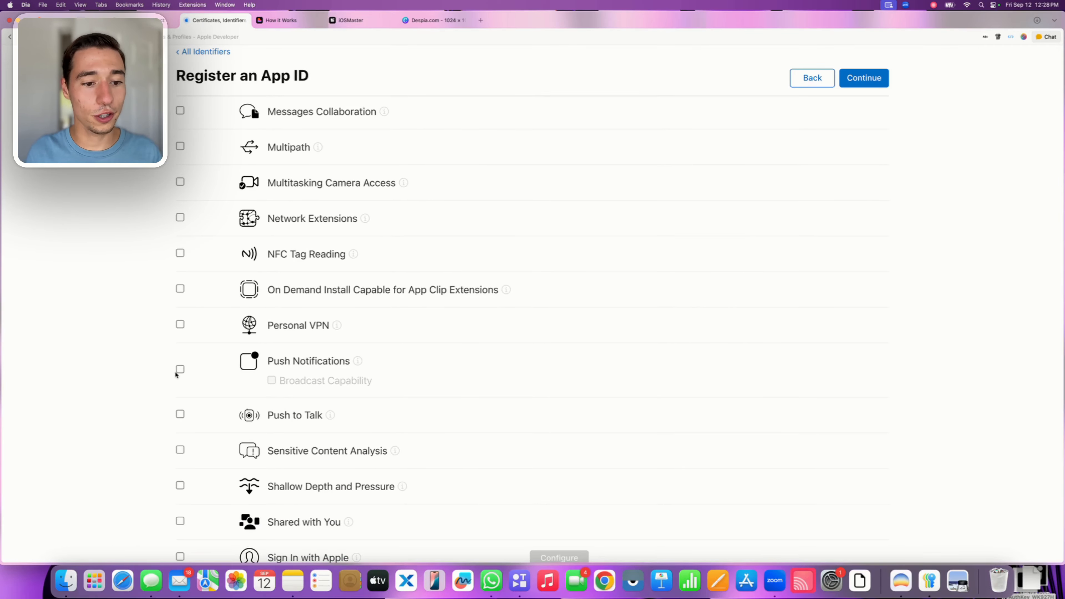
left_click(180, 370)
left_click(272, 380)
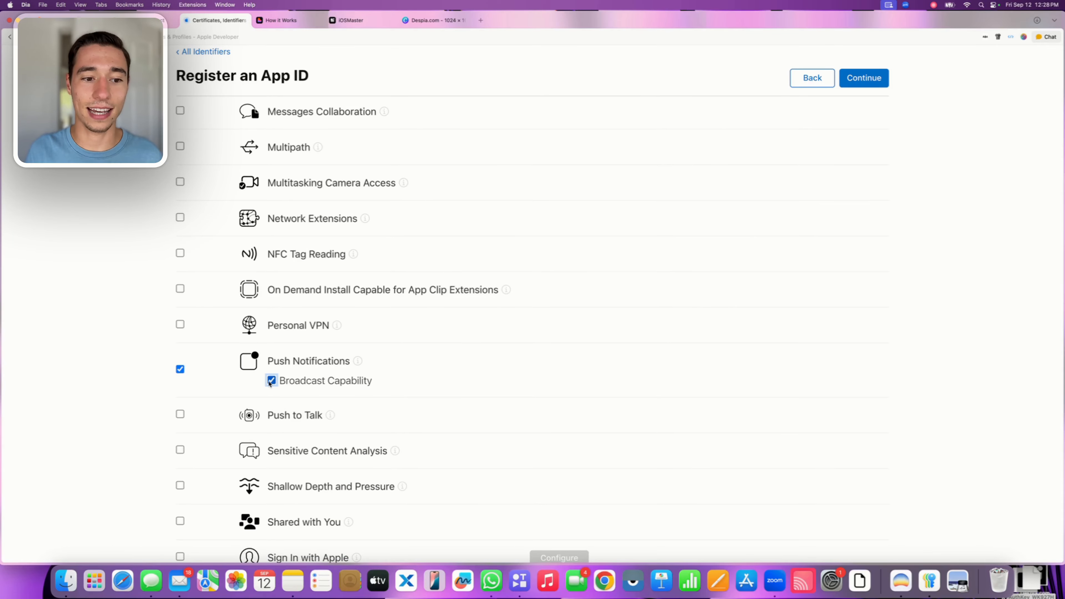
Review the chosen capabilities, continue to the confirmation and register the OneSignal bundle's App ID
scroll(270, 383, "up", 20)
scroll(268, 379, "up", 15)
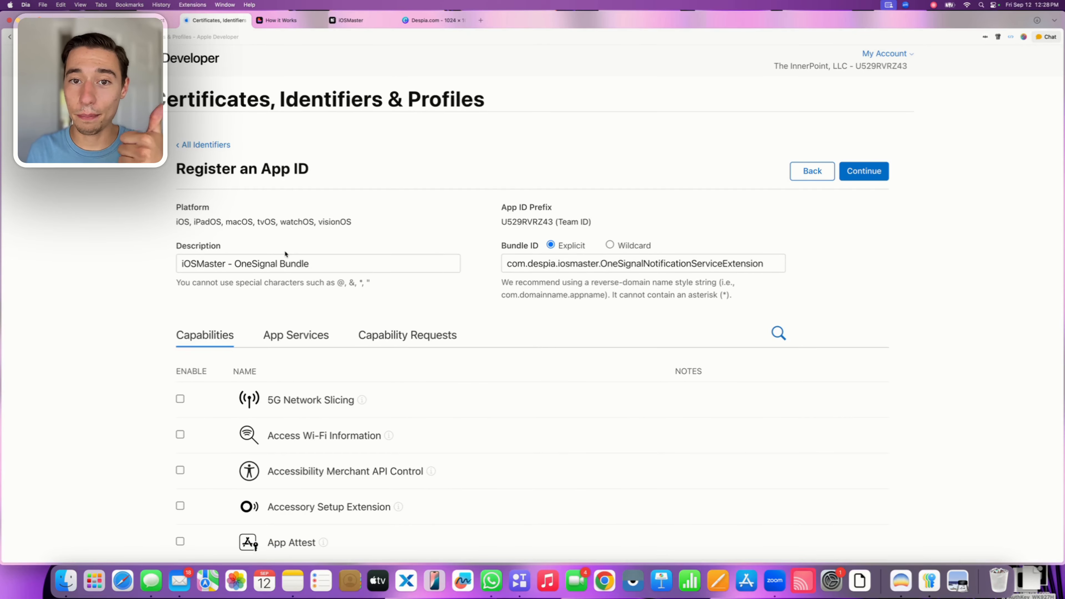
scroll(285, 253, "down", 8)
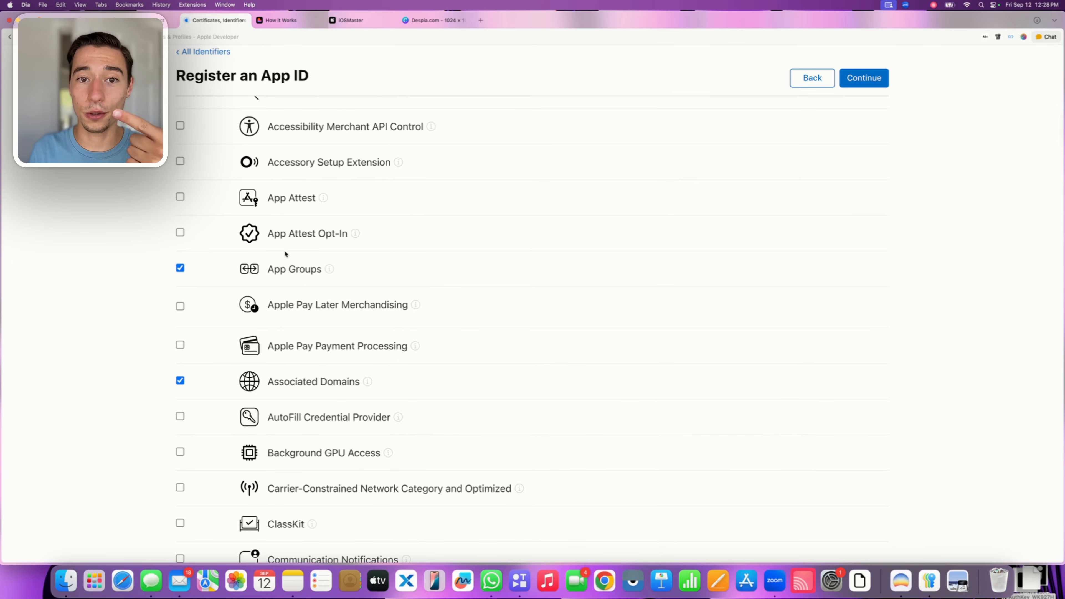
scroll(284, 254, "down", 15)
scroll(286, 254, "down", 20)
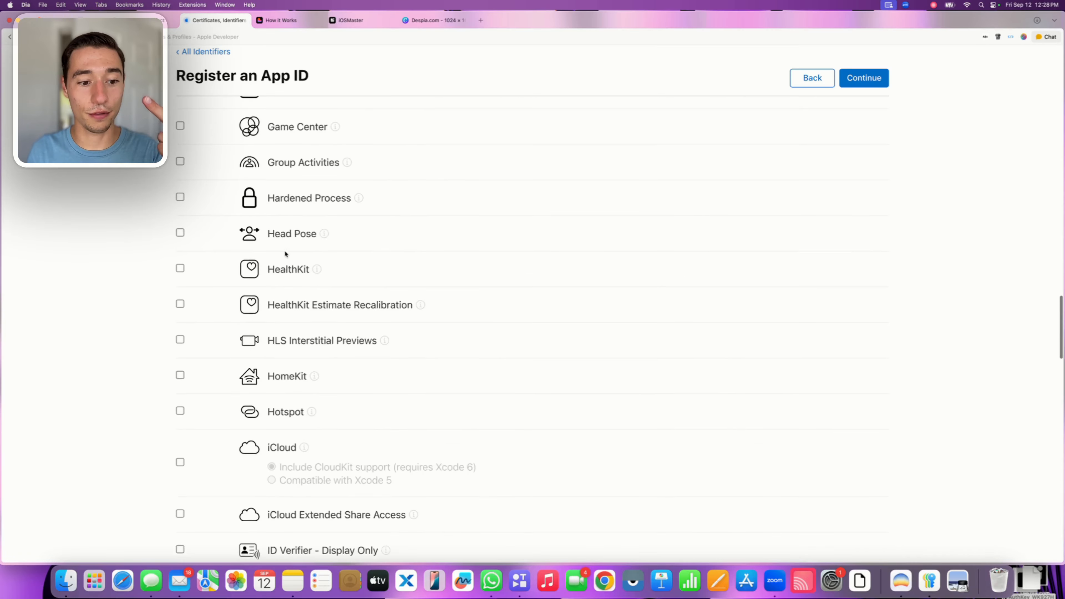
scroll(285, 253, "down", 4)
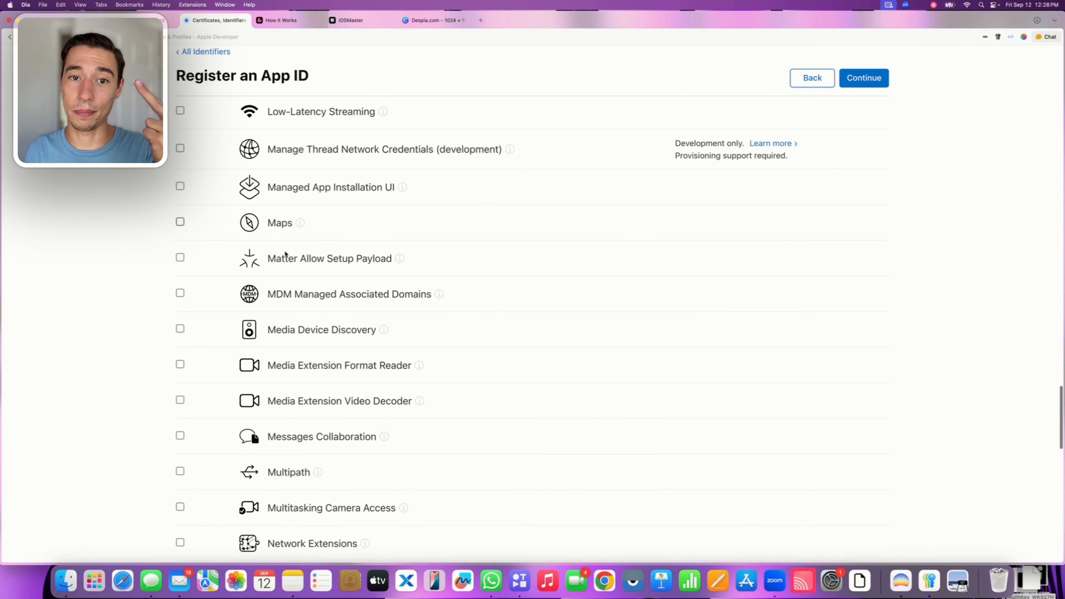
scroll(285, 253, "down", 10)
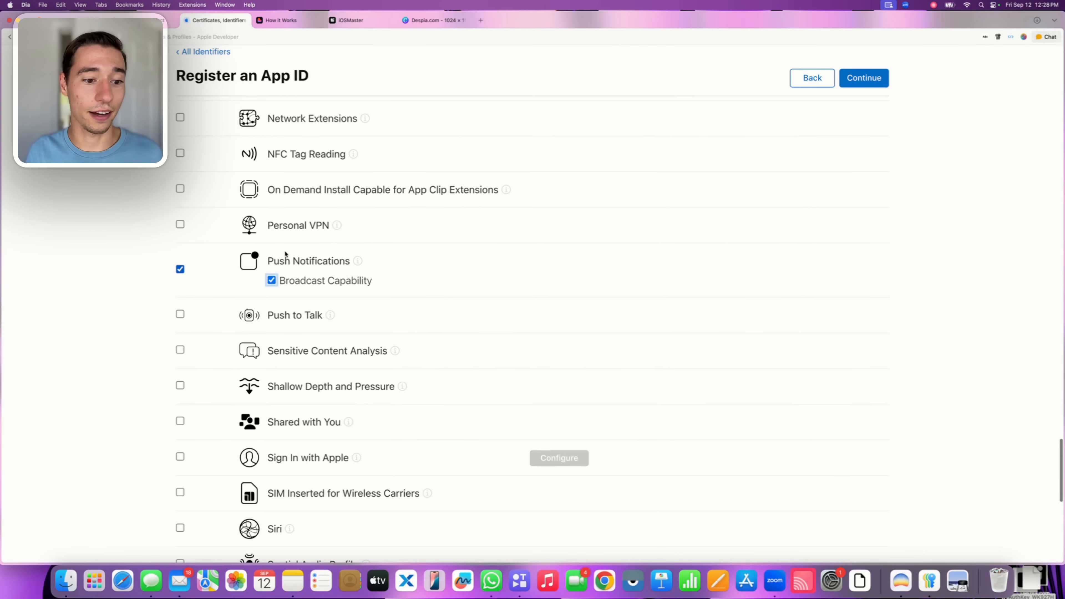
scroll(285, 253, "up", 20)
scroll(285, 253, "down", 3)
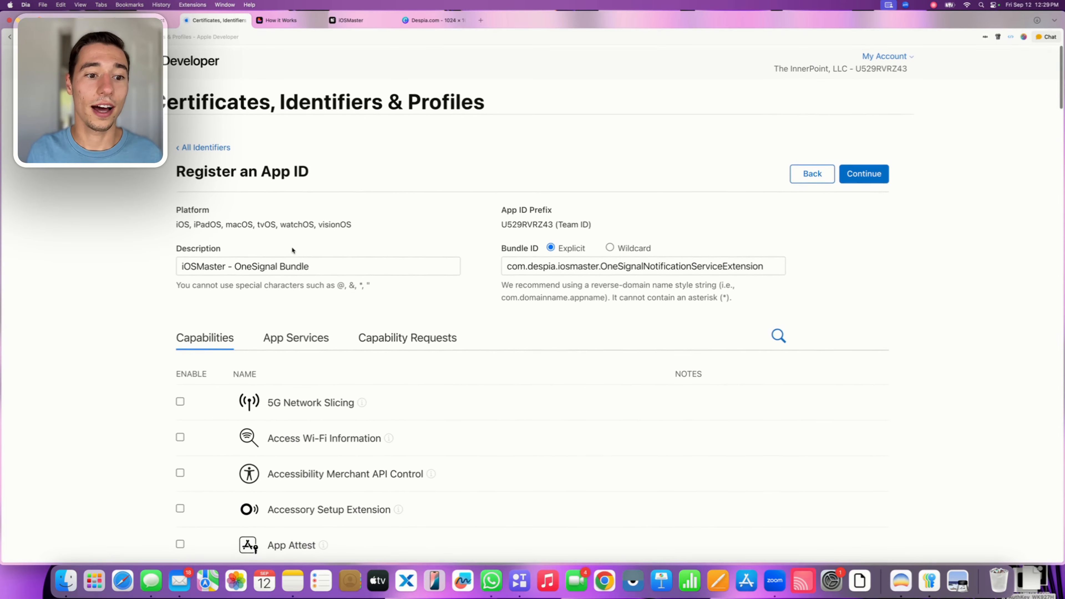
left_click(864, 172)
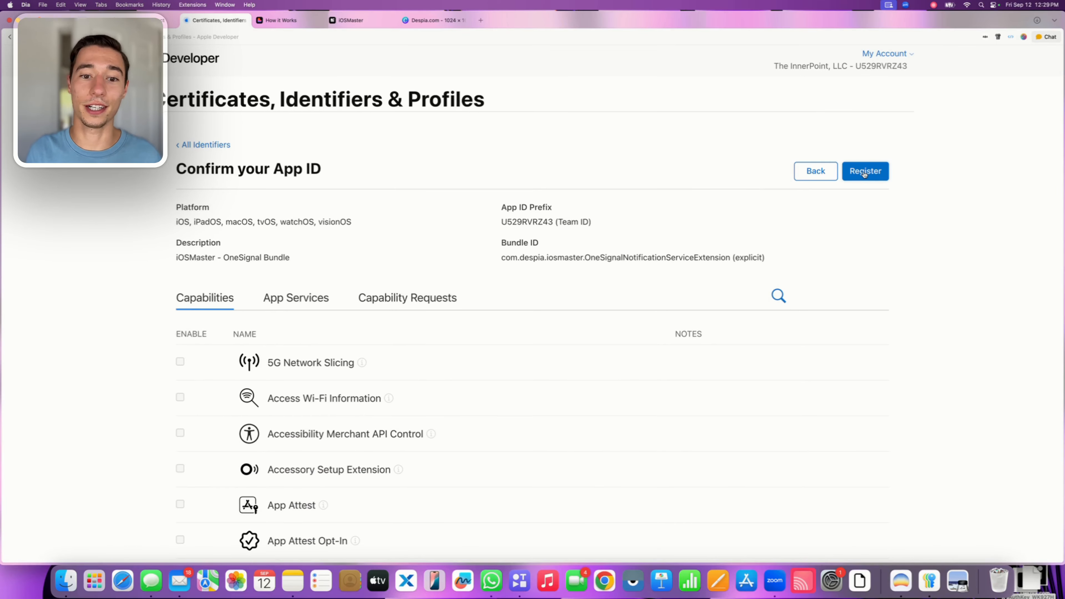
left_click(865, 172)
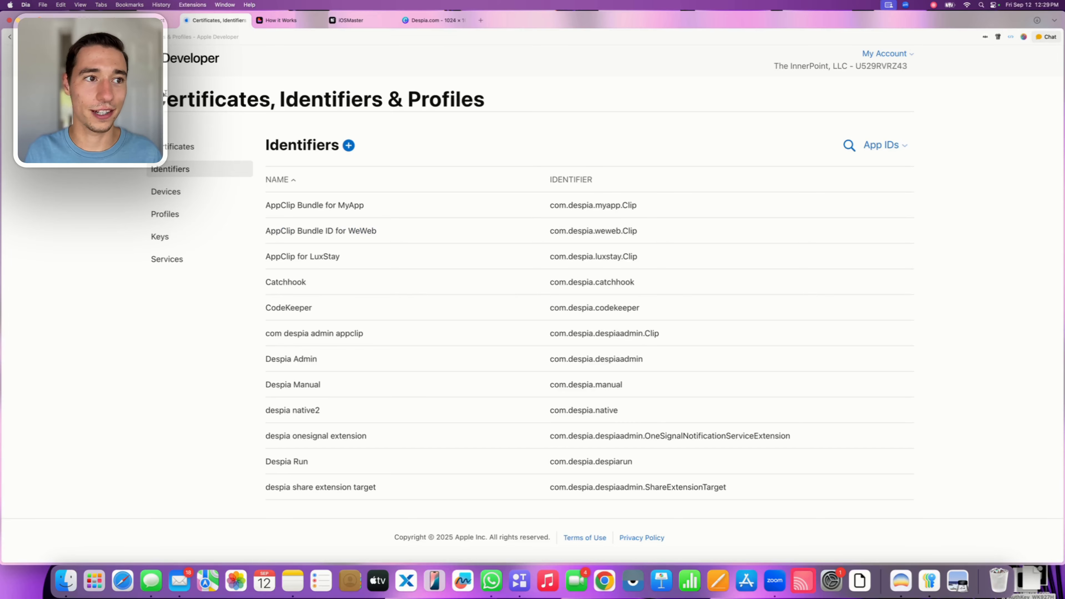
Switch to the Despia iOSMaster project and copy the OneSignal target's Push App Group identifier
left_click(363, 21)
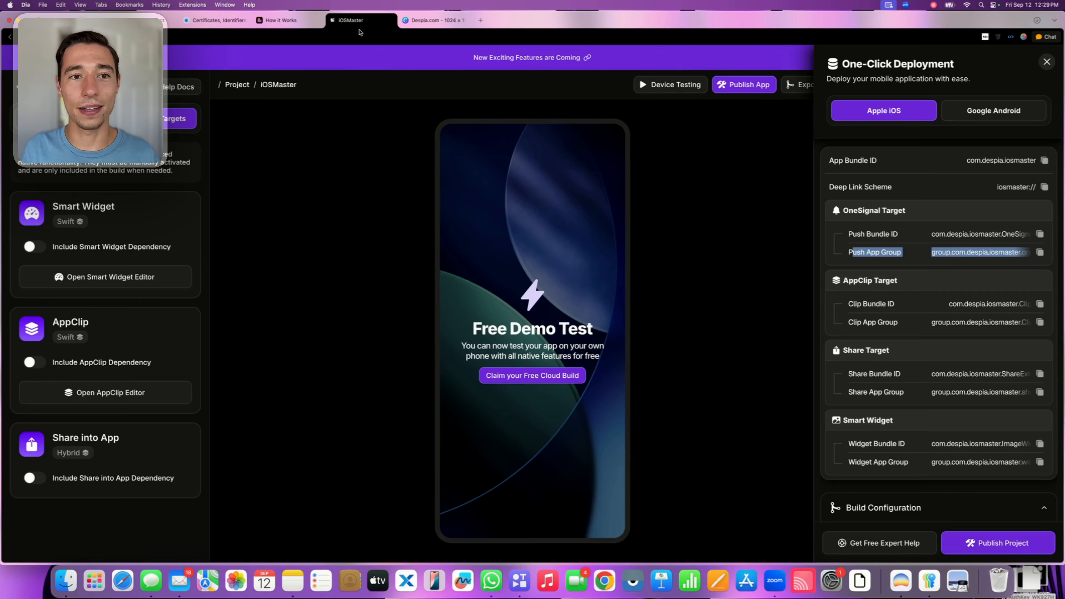
left_click(924, 258)
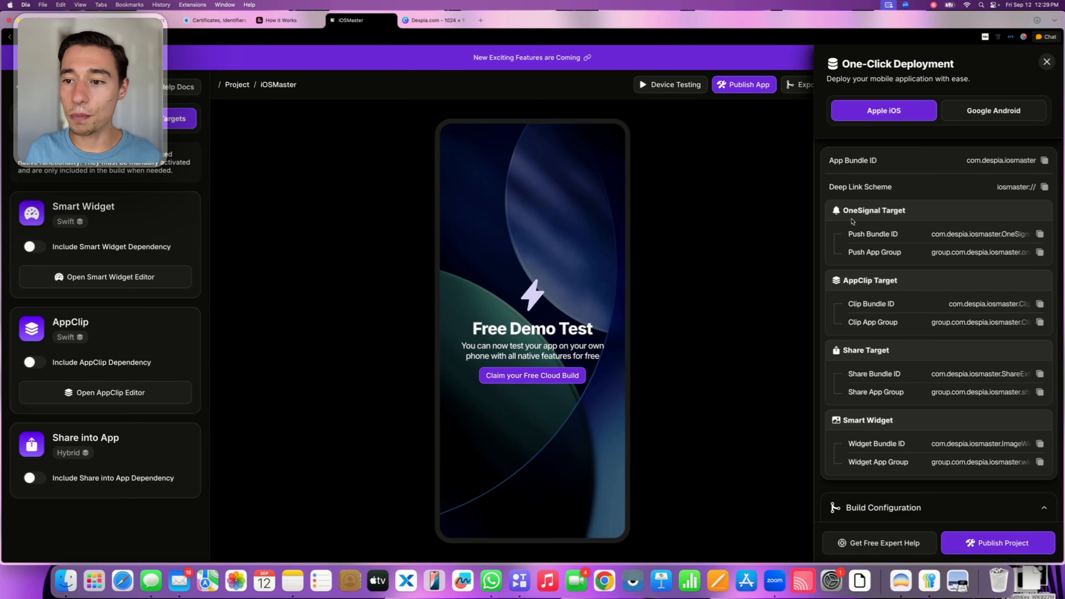
left_click_drag(844, 210, 917, 214)
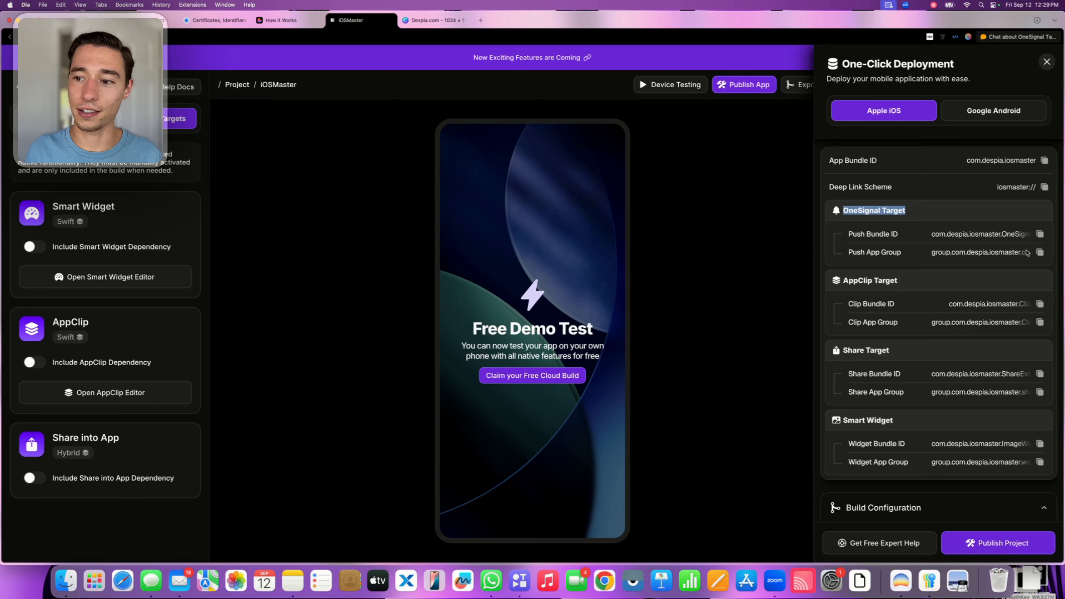
left_click(1040, 253)
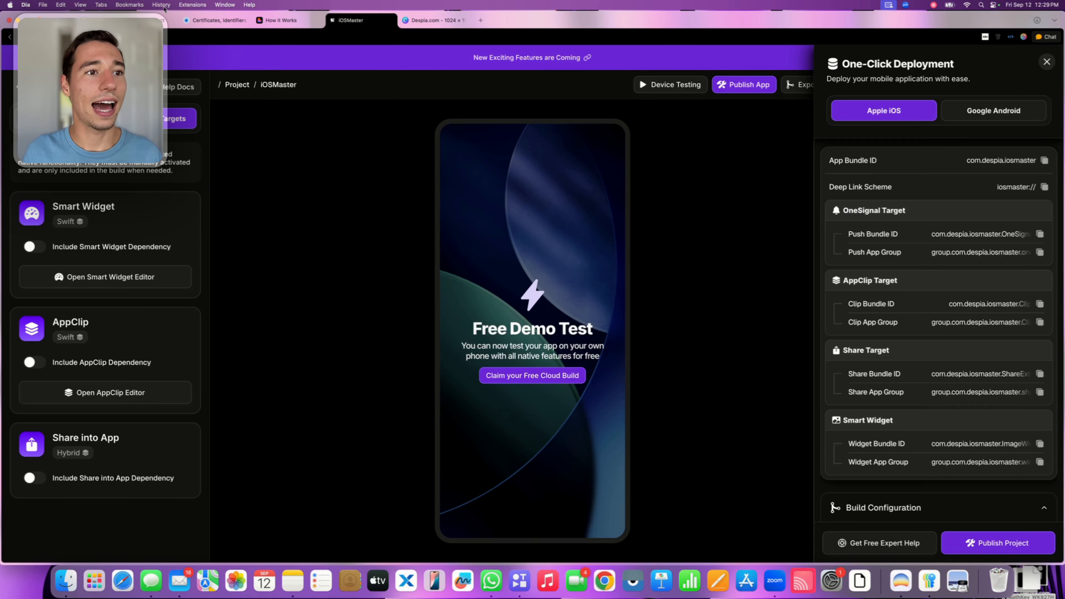
Return to Apple Developer's identifiers and start registering a new identifier of the App Groups type
left_click(214, 22)
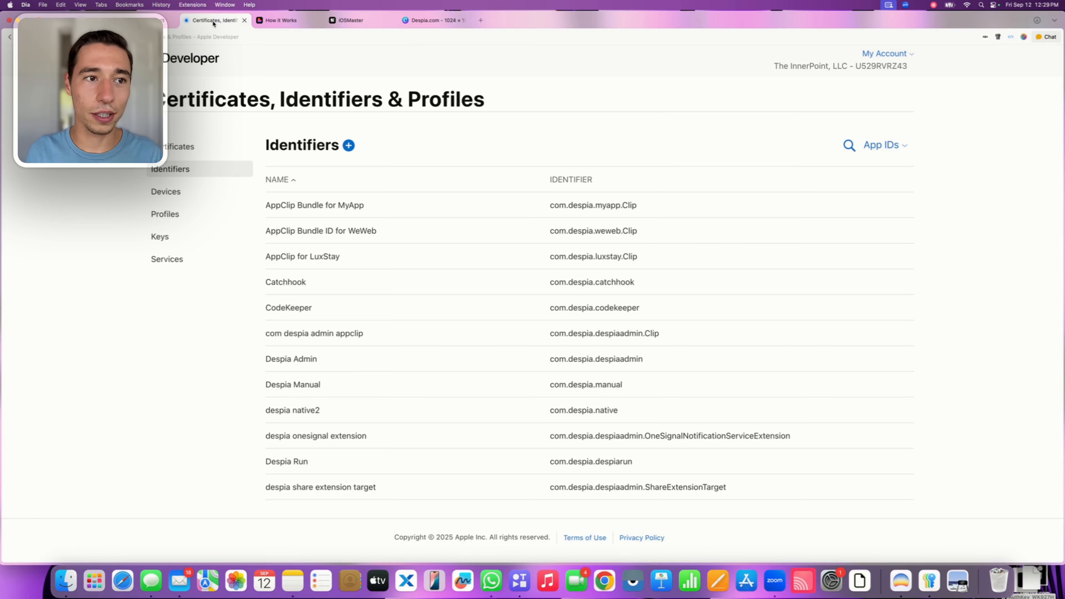
left_click(348, 145)
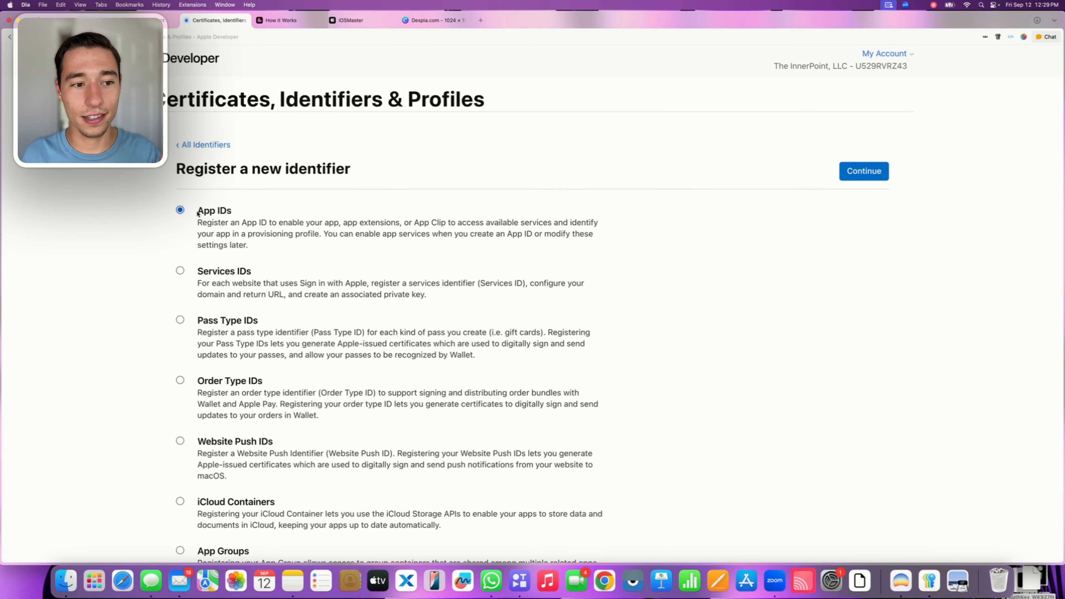
left_click_drag(198, 211, 246, 213)
left_click(252, 211)
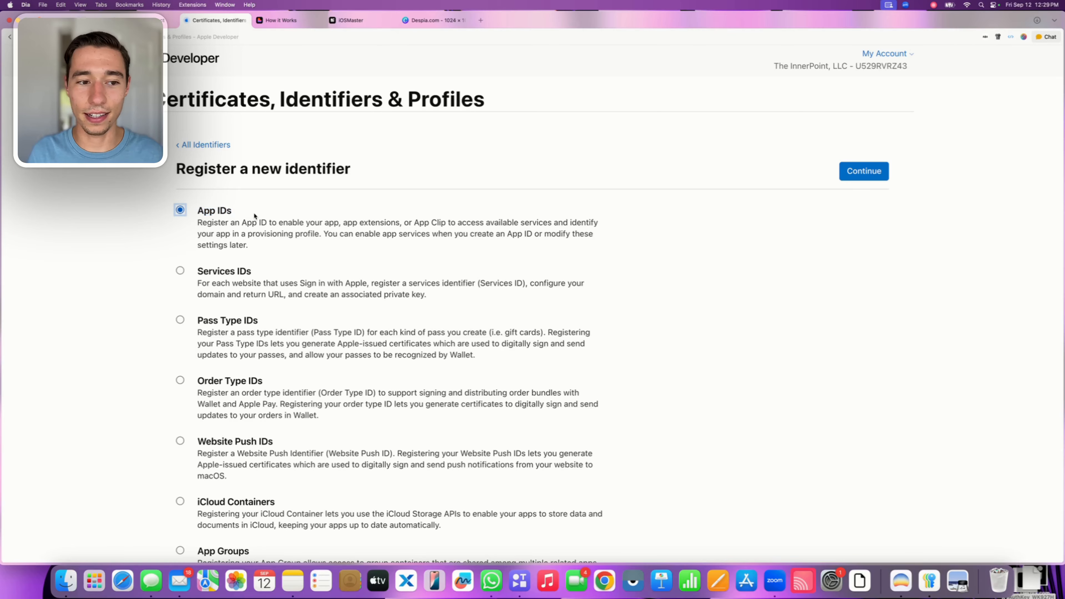
scroll(250, 222, "down", 5)
scroll(244, 237, "down", 3)
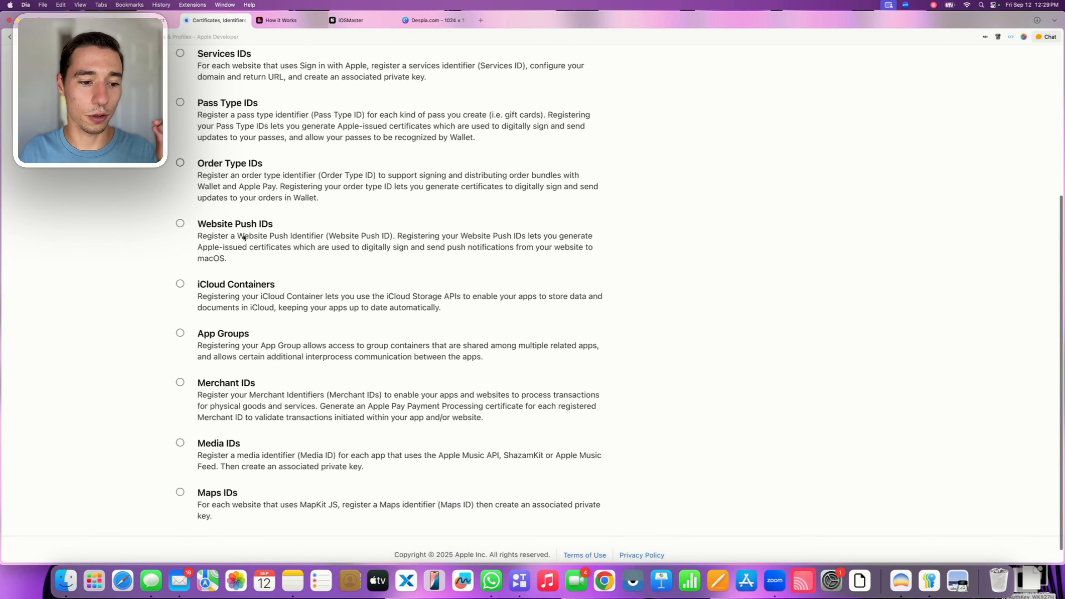
left_click(180, 318)
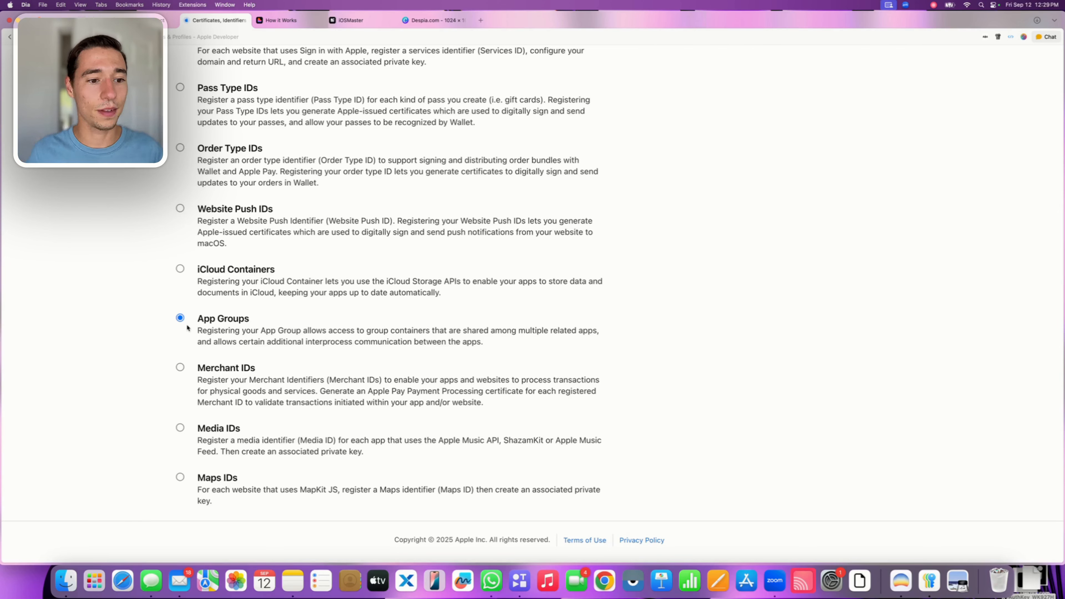
scroll(132, 317, "up", 5)
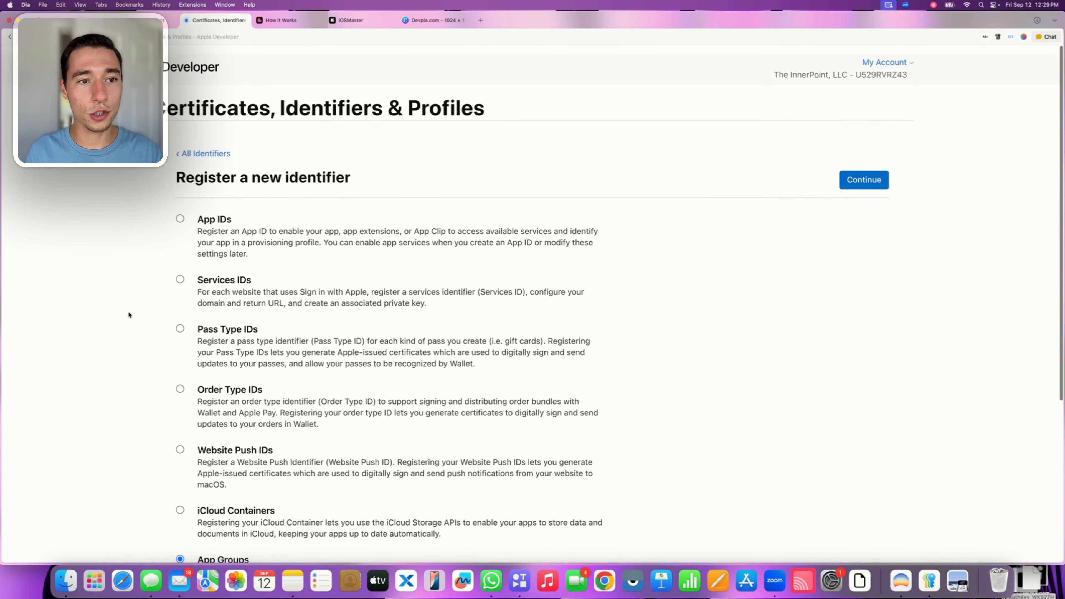
left_click(866, 170)
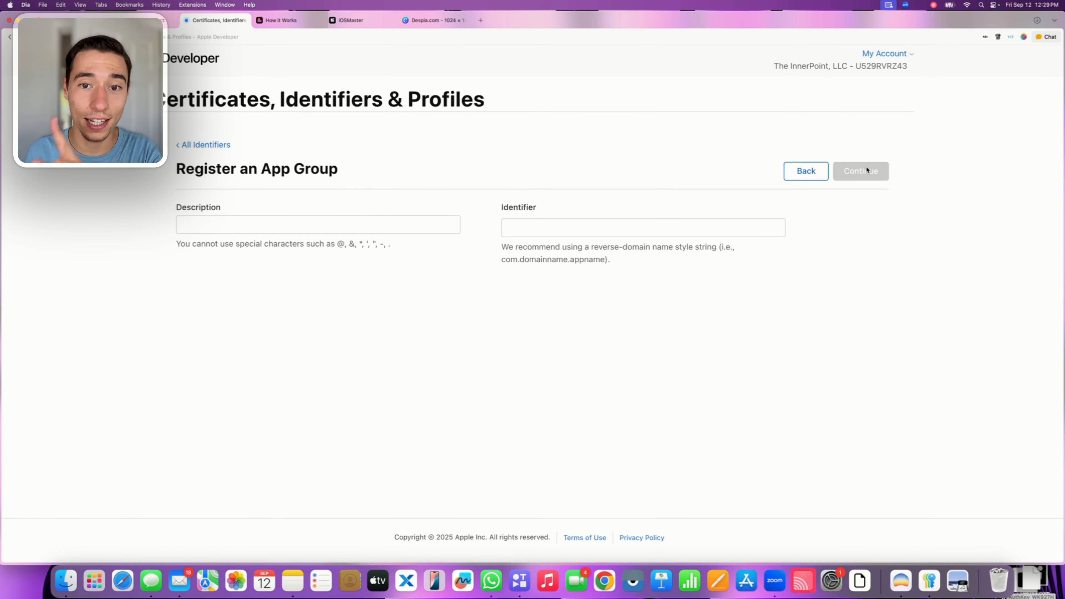
Fill in the app group's identifier with the copied group.com.despia.iosmaster.onesignal
left_click(555, 231)
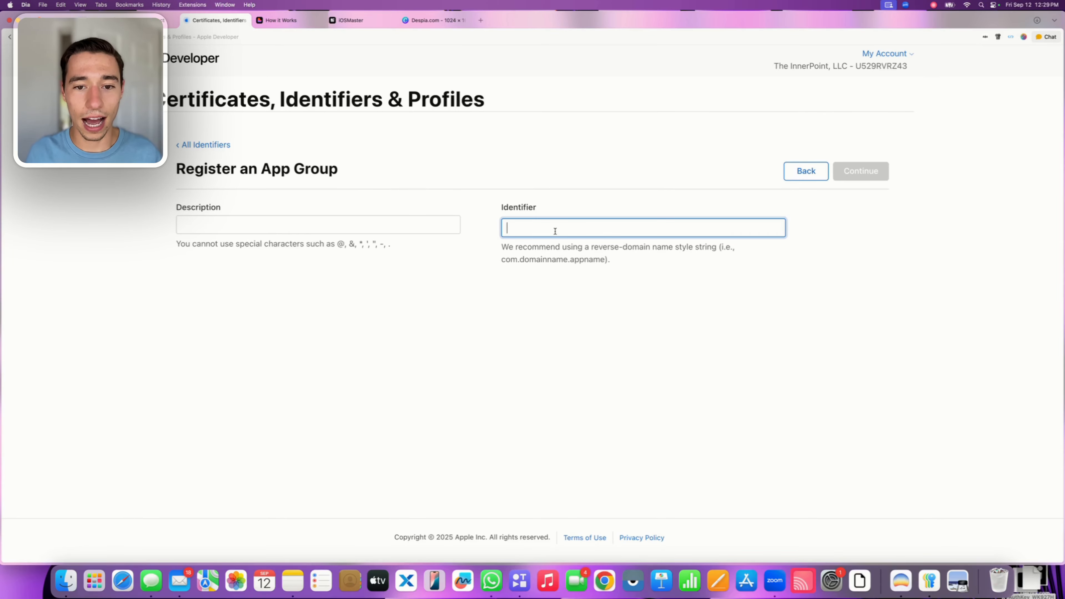
key("super+v")
left_click(548, 269)
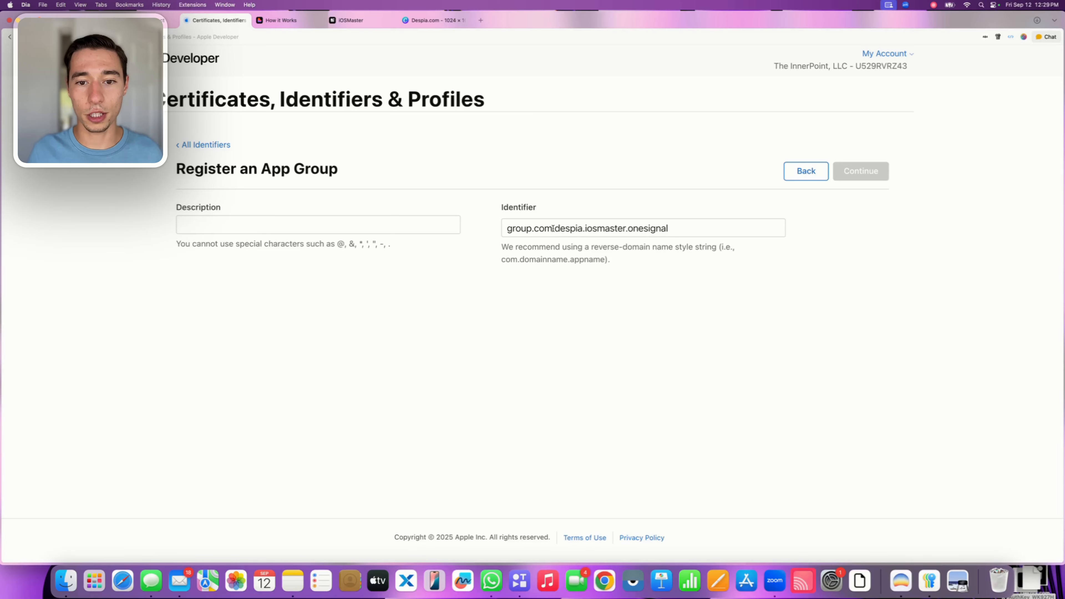
left_click_drag(552, 228, 507, 228)
key("super+c")
left_click(523, 264)
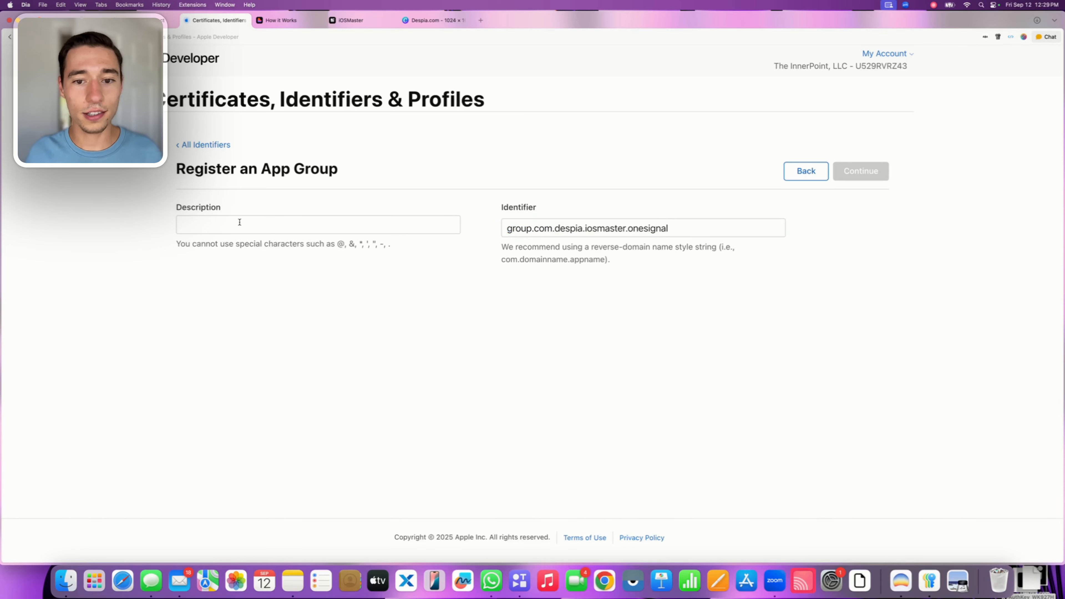
Enter "iOSMaster OneSignal AppGroup" as the app group's description, without special characters
left_click(203, 225)
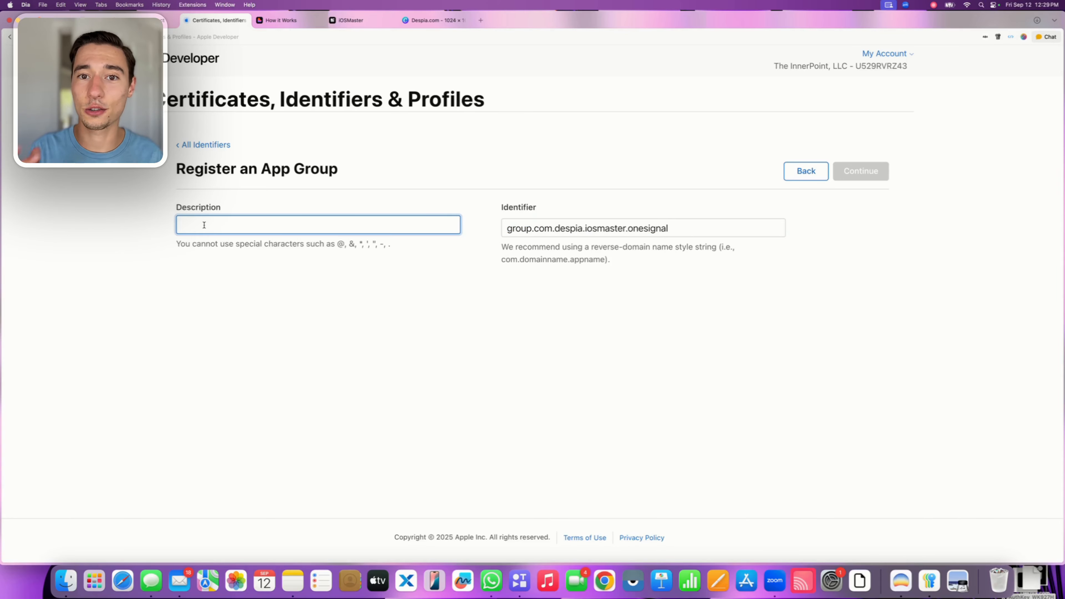
type("iO")
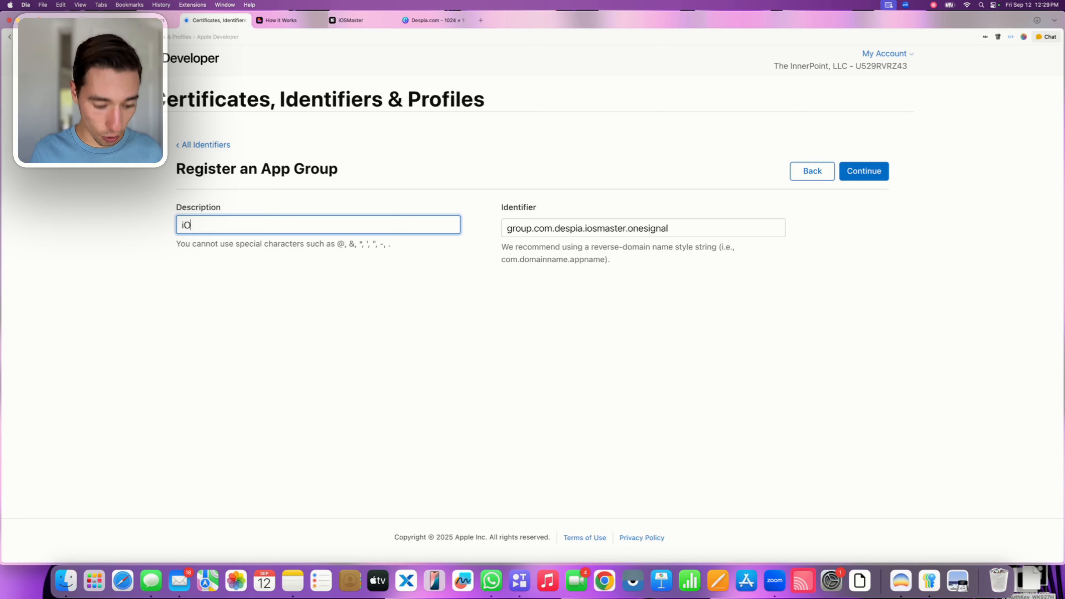
type("SMaster -")
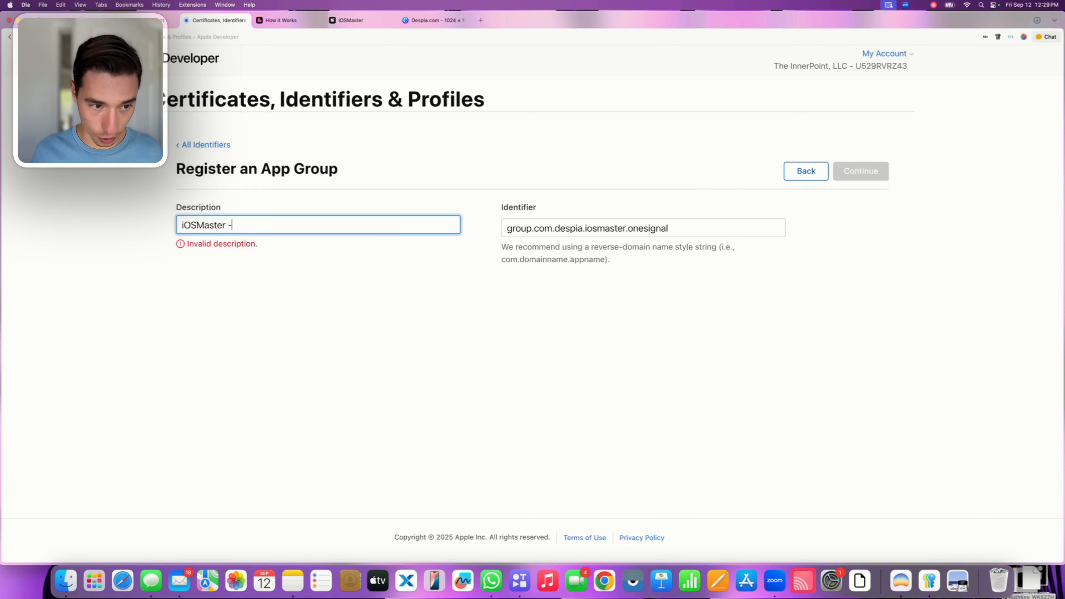
key("BackSpace")
type("One")
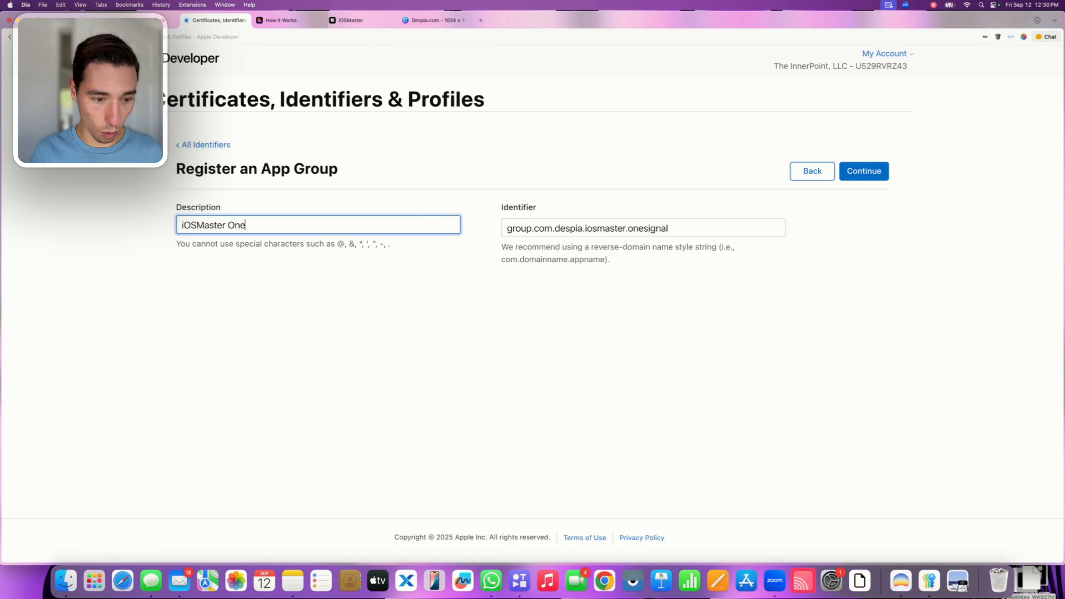
type("Signal")
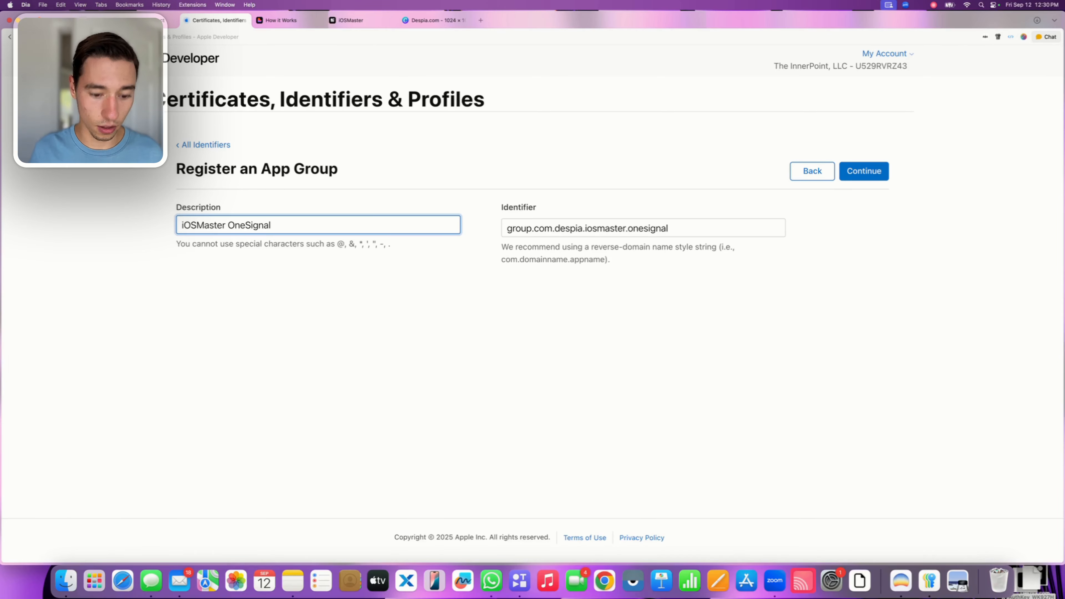
type(" AppGrou")
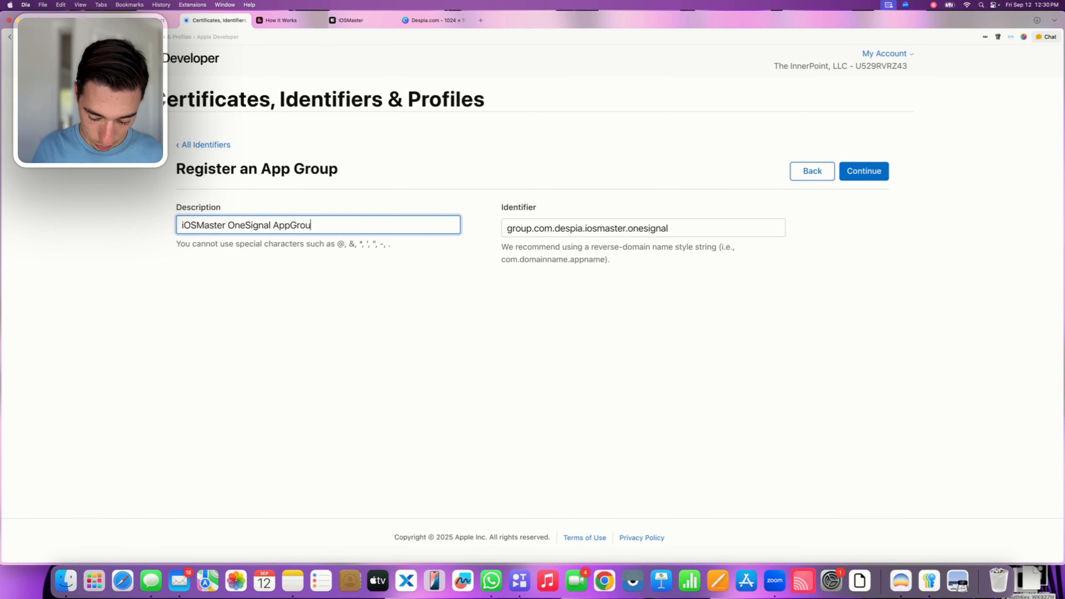
type("p")
Review the app group's description, continue to the confirmation and register the group
left_click(230, 284)
triple_click(269, 229)
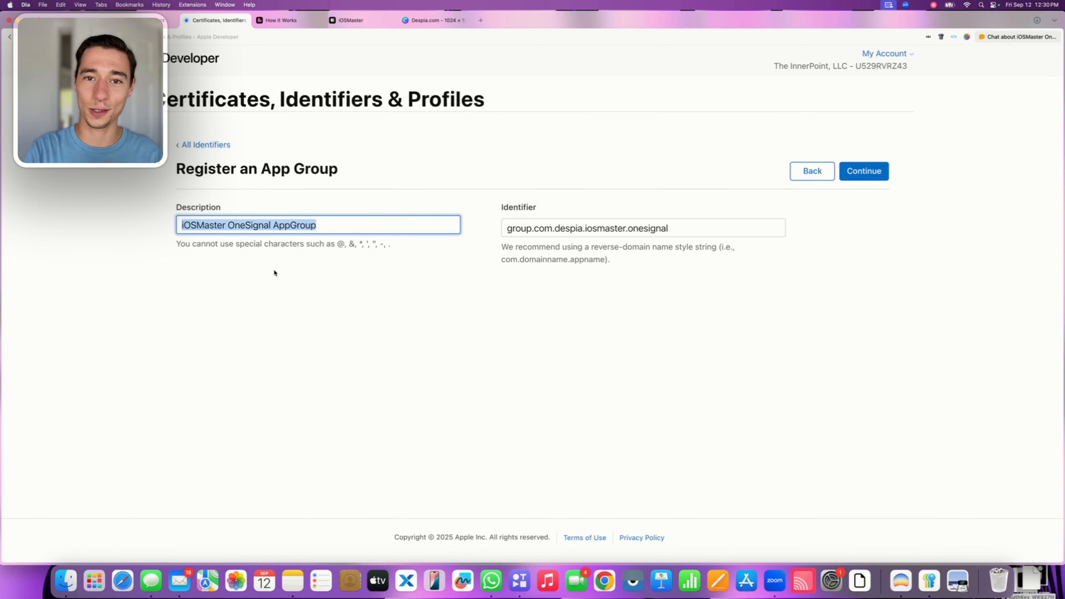
left_click(386, 265)
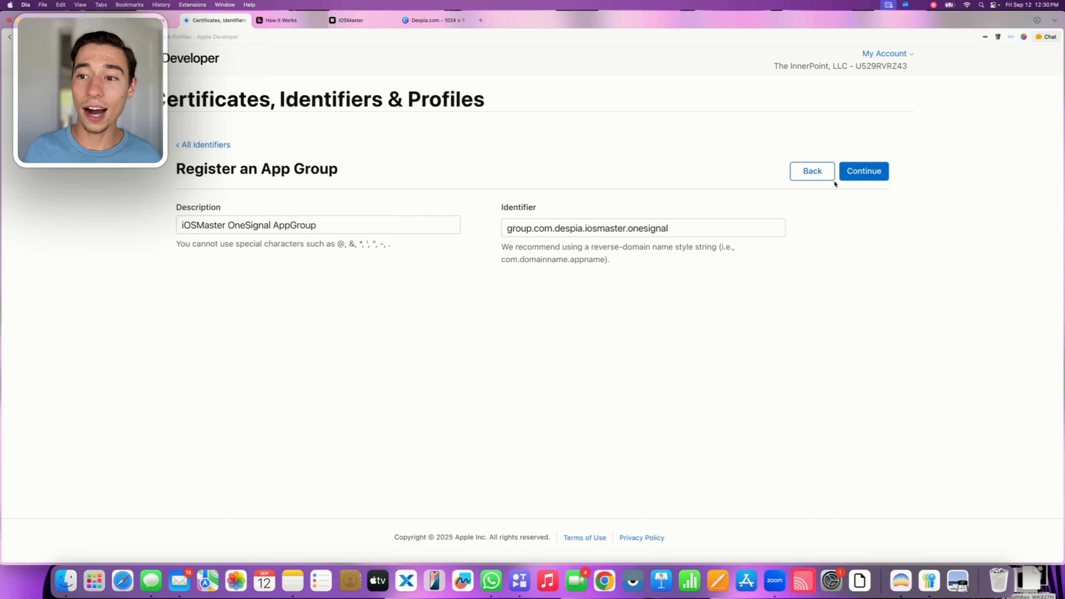
left_click(853, 177)
left_click(854, 179)
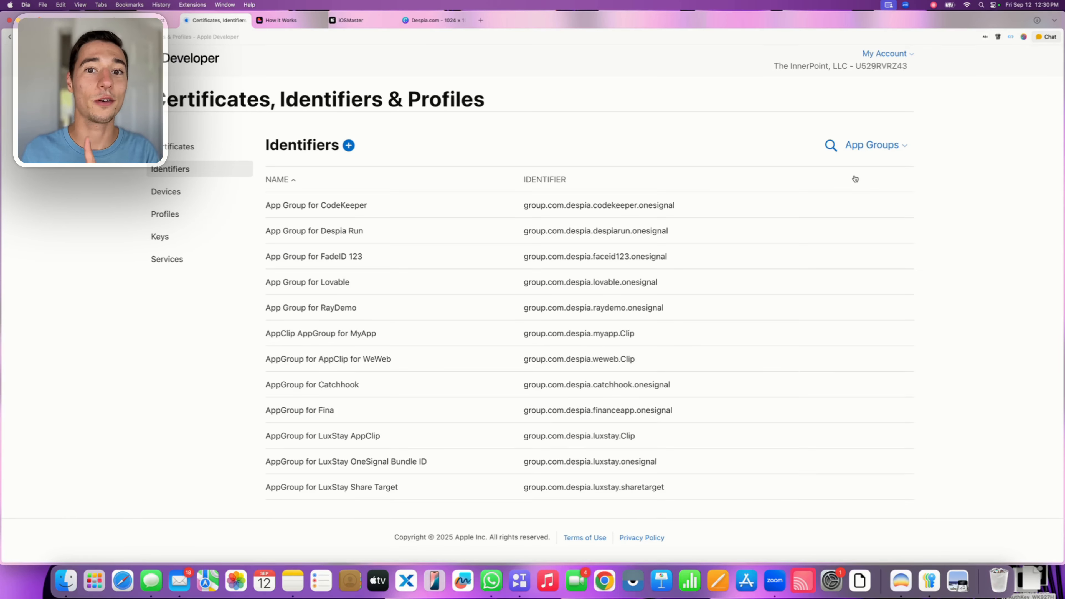
Switch the identifiers list from App Groups to App IDs
left_click(829, 145)
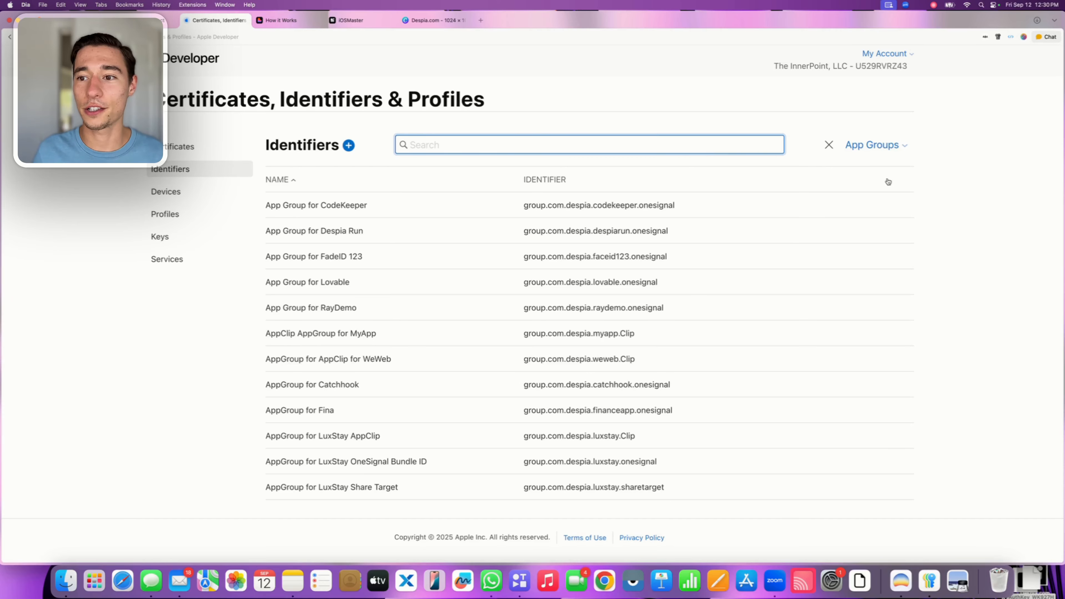
left_click(878, 156)
left_click(796, 179)
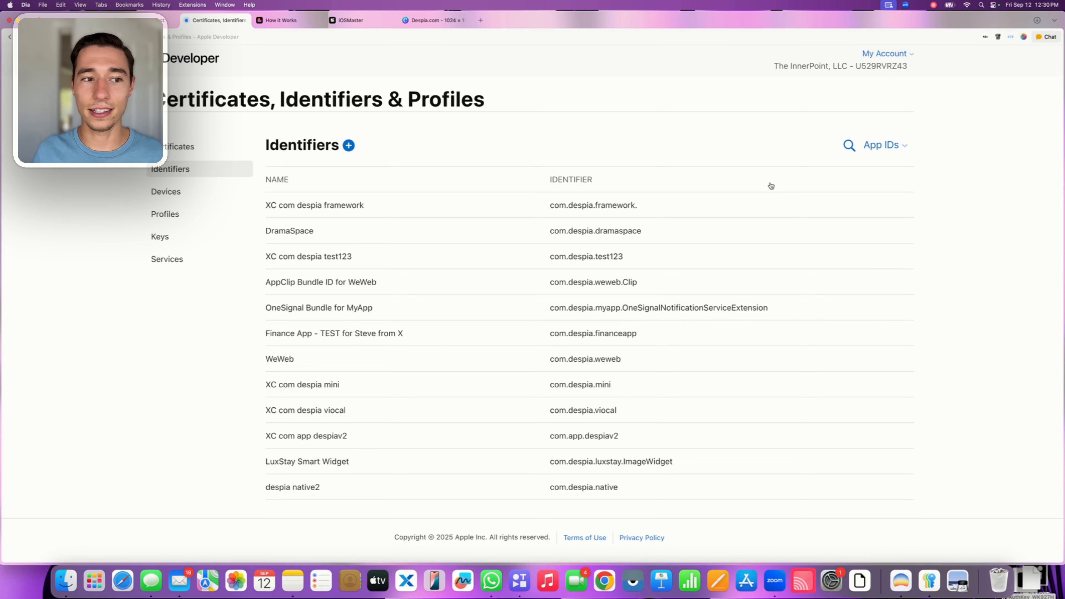
left_click(346, 145)
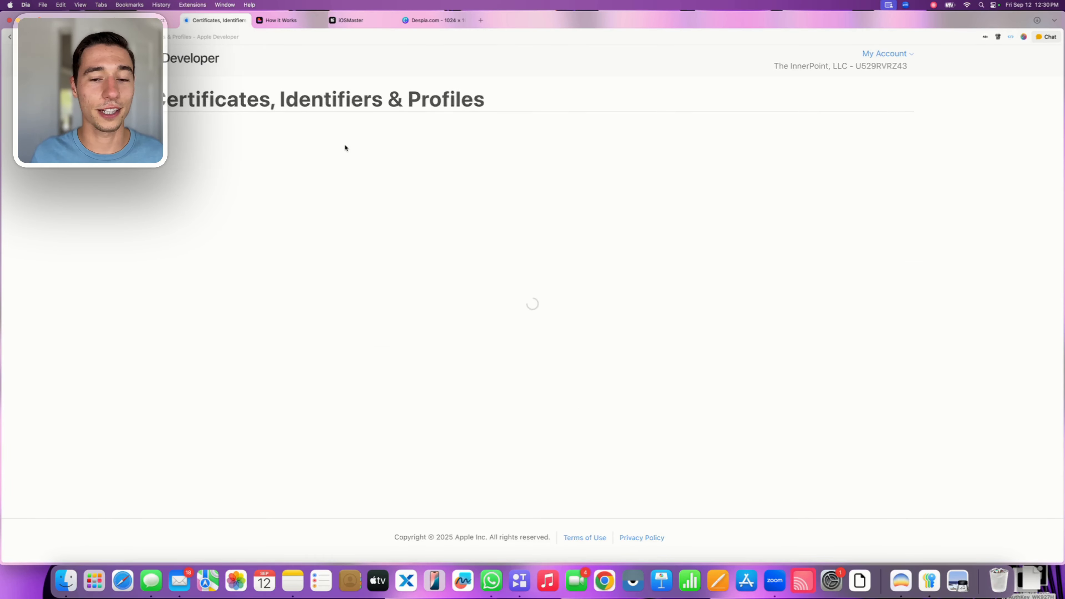
left_click(197, 144)
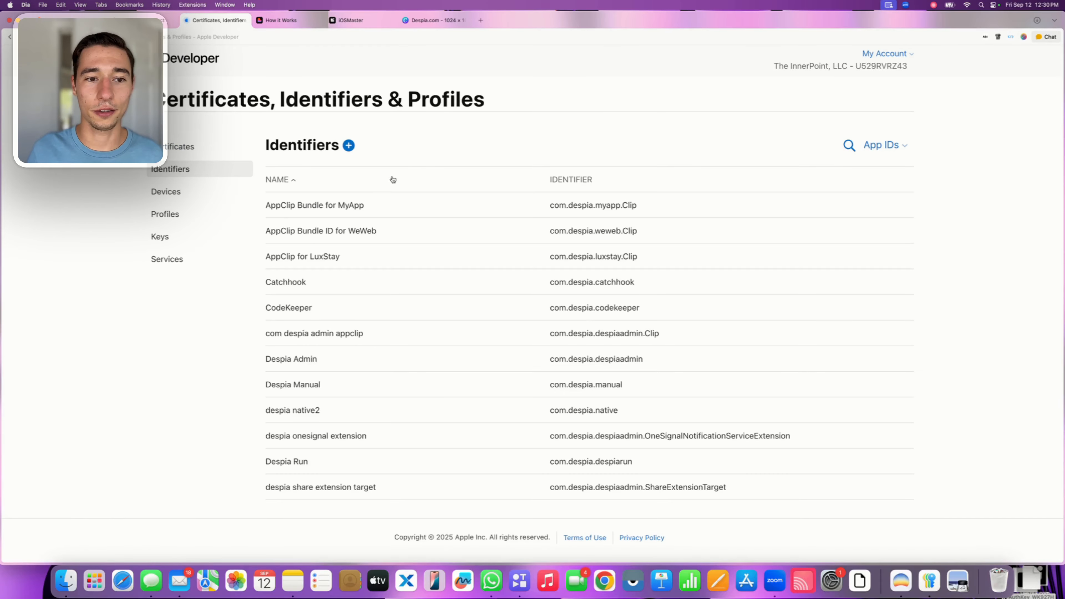
Search the App IDs for iOSMaster and open the iOSMaster - OneSignal Bundle configuration
left_click(842, 145)
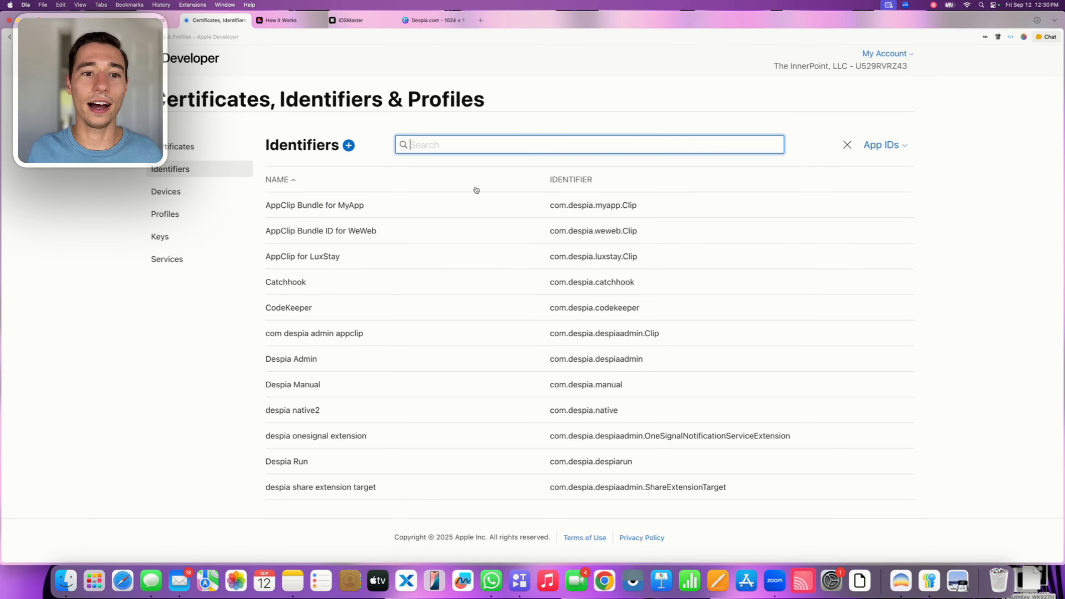
type("iOS")
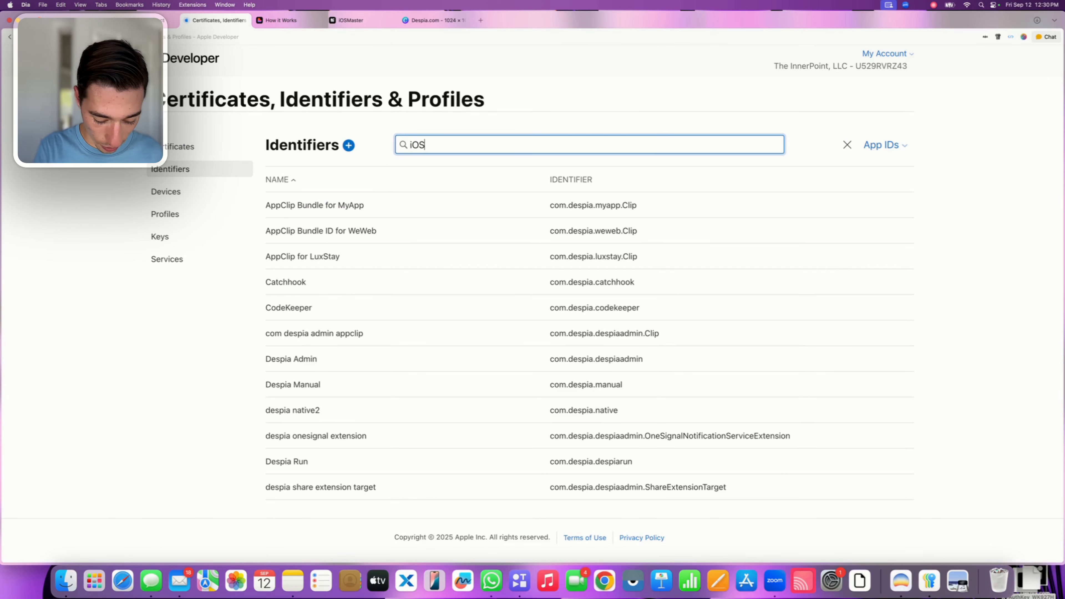
type("Master")
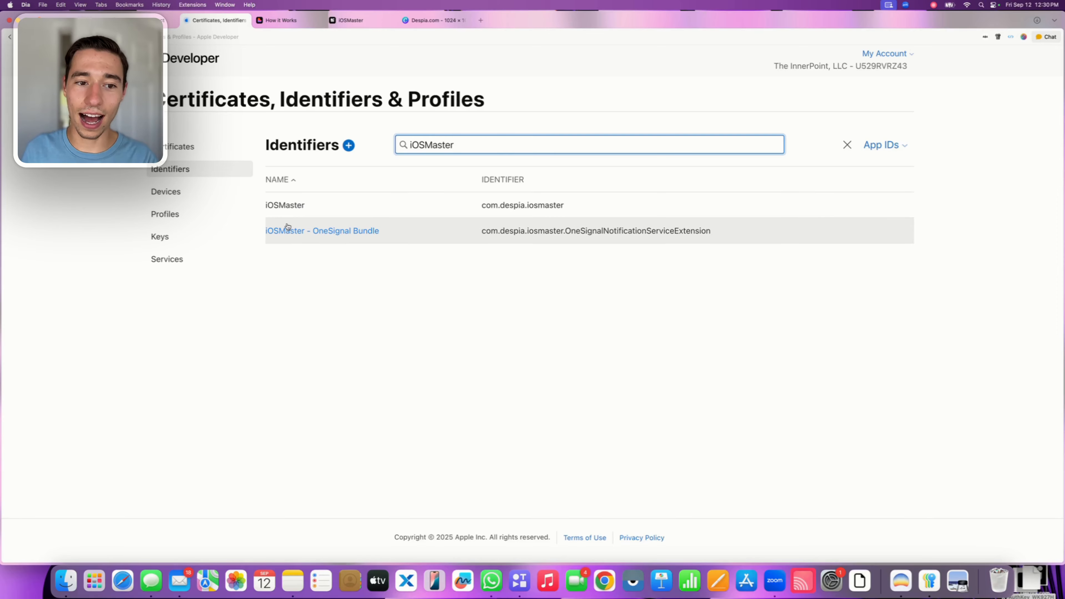
left_click(307, 231)
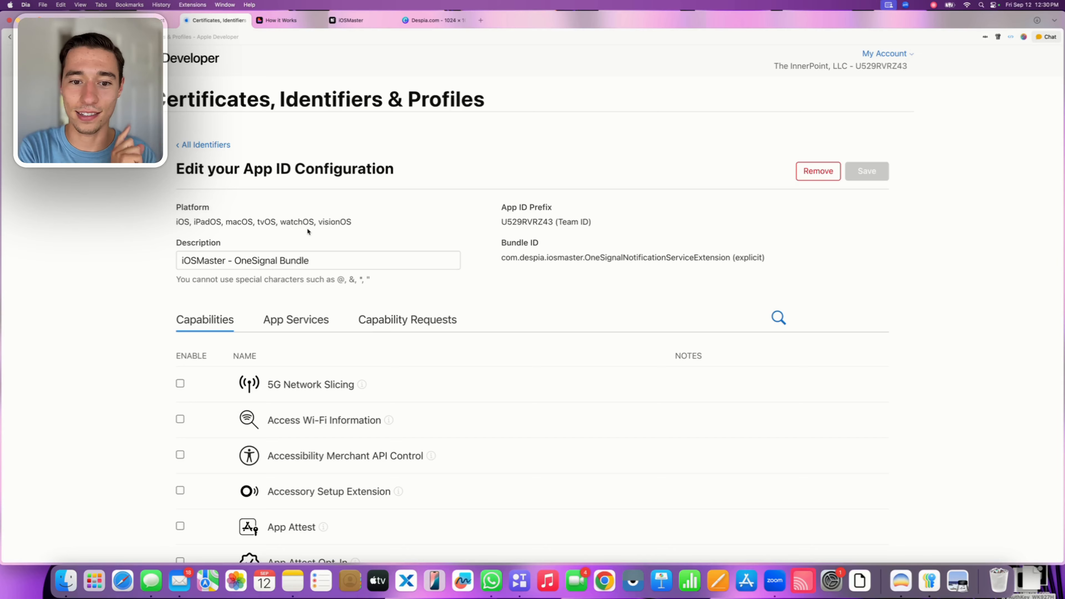
Open the App Groups assignment for the iOSMaster - OneSignal Bundle App ID
scroll(307, 228, "down", 5)
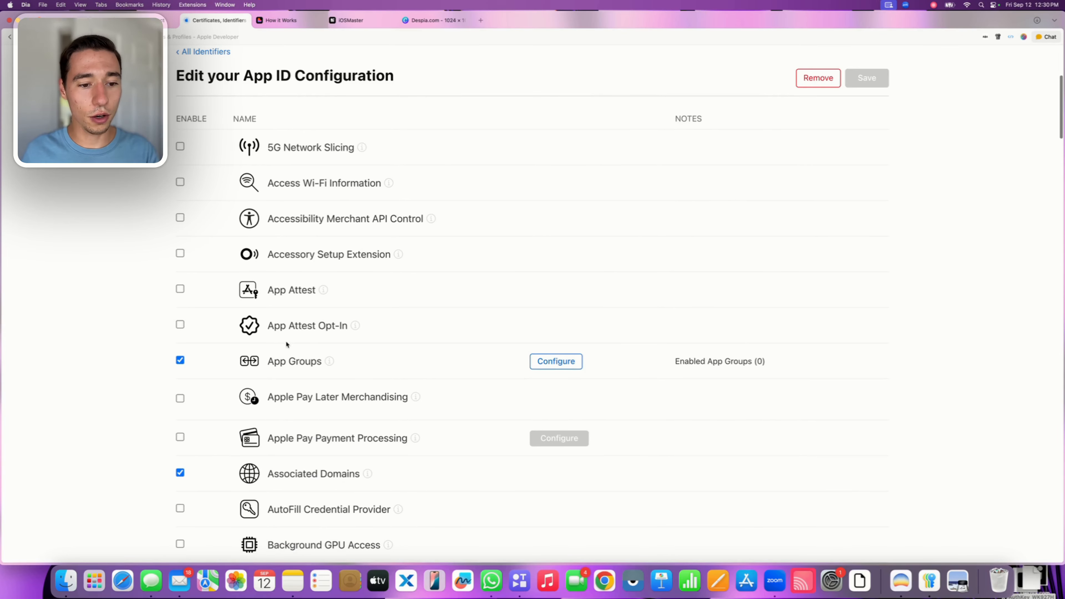
left_click_drag(273, 361, 319, 362)
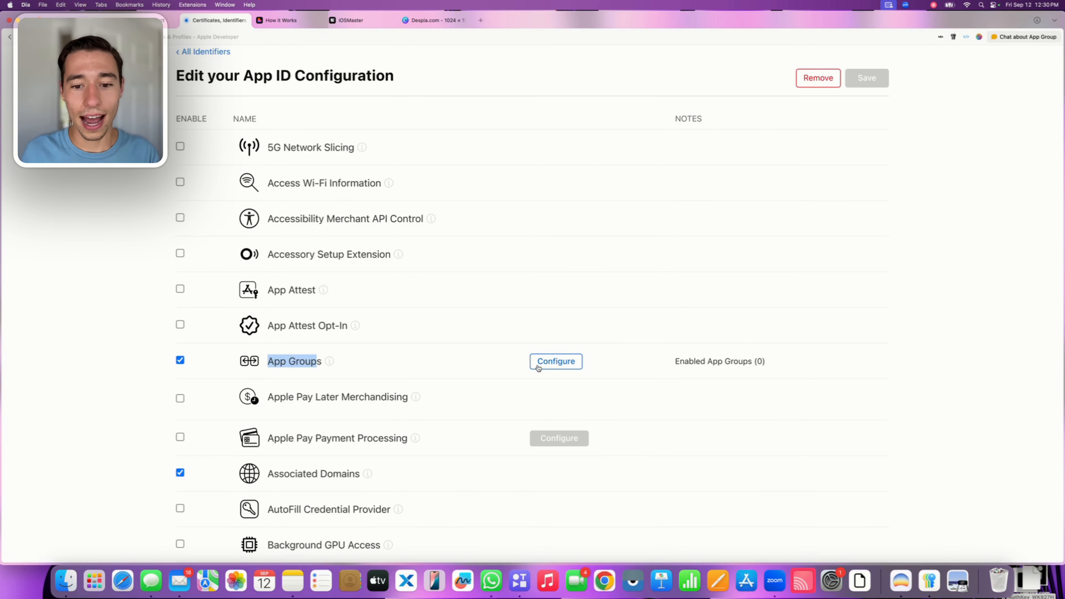
left_click(559, 361)
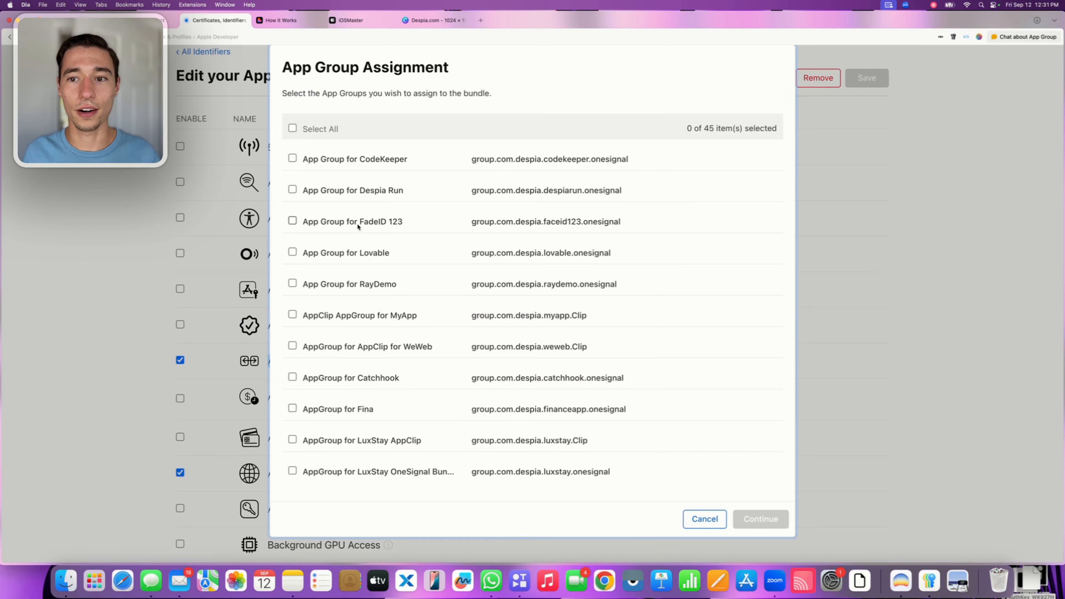
Find iOSMaster in the app group list and assign "iOSMaster OneSignal AppGroup" to the OneSignal bundle
scroll(357, 222, "down", 20)
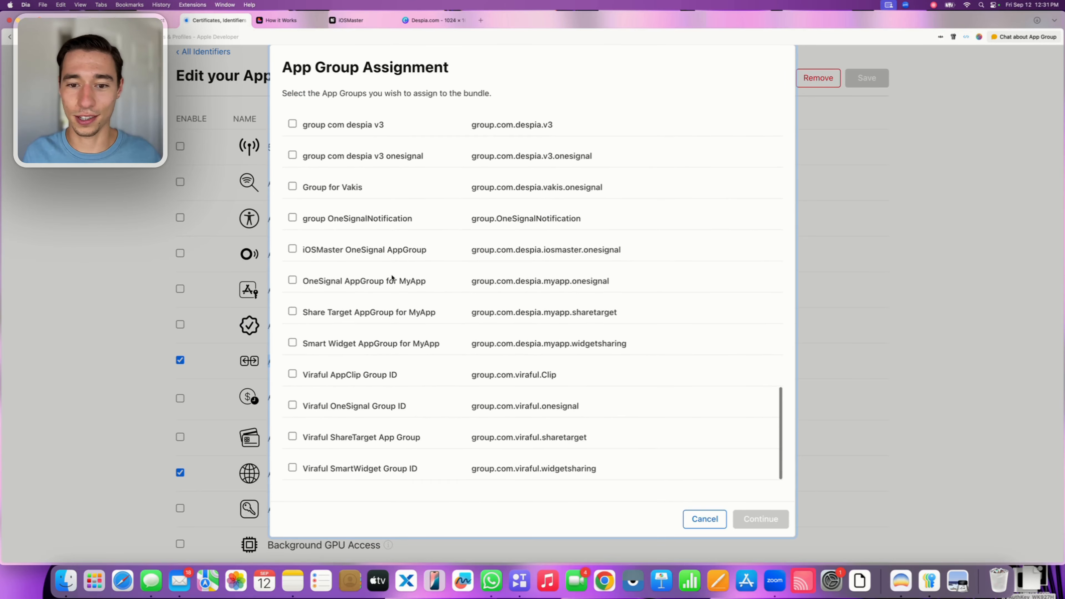
scroll(392, 277, "up", 20)
key("super+f")
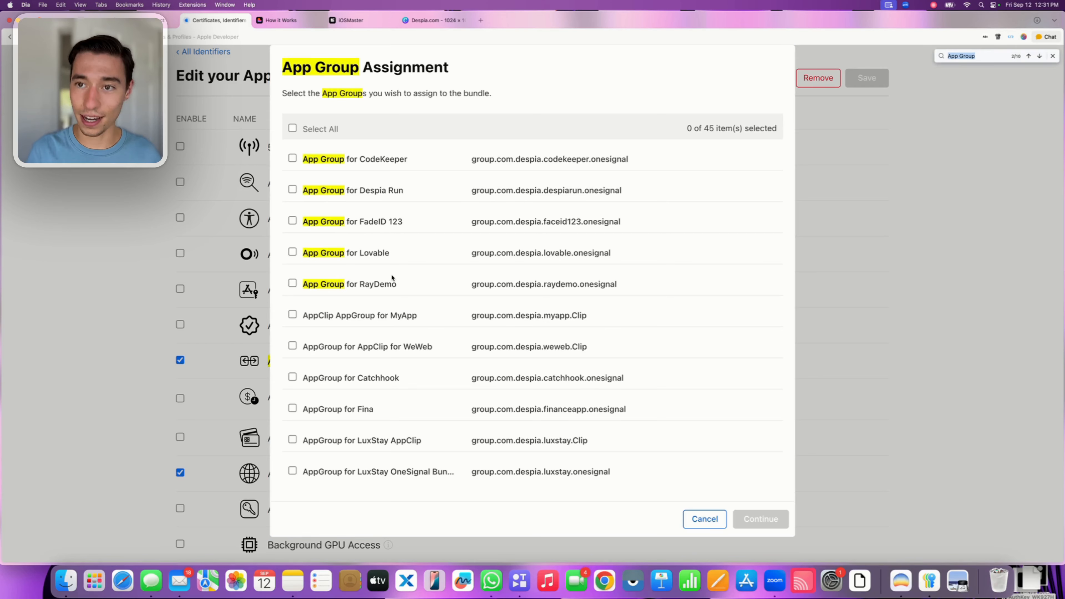
key("BackSpace")
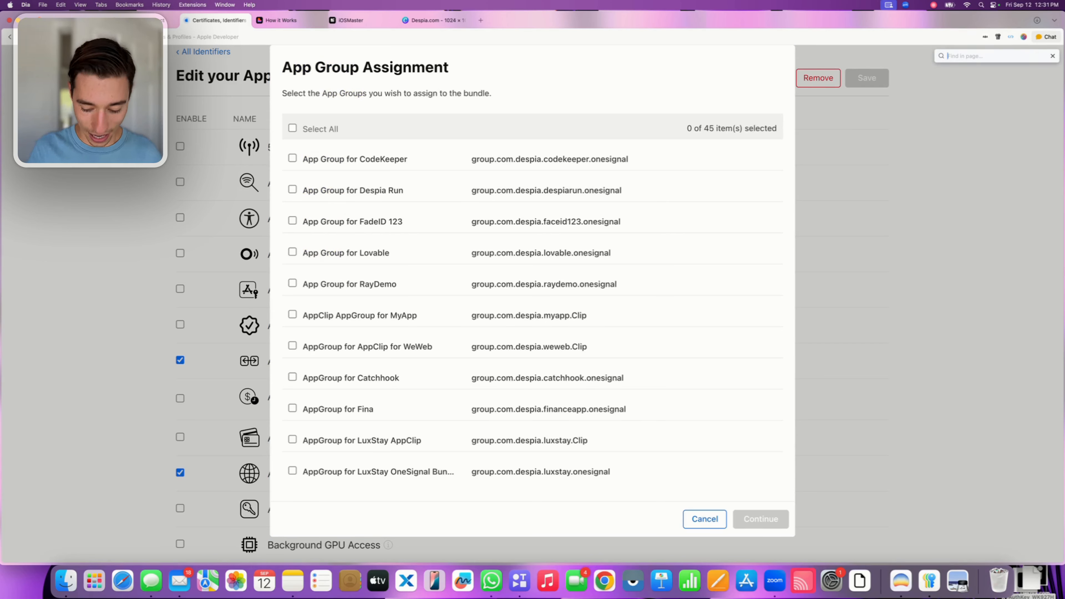
type("ioSMaster")
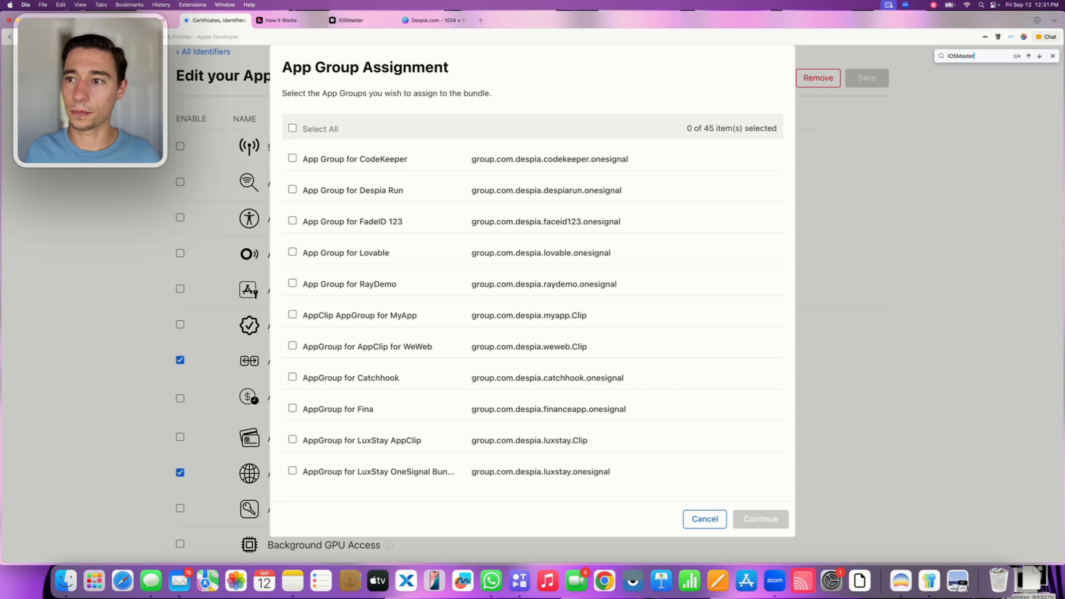
key("Return")
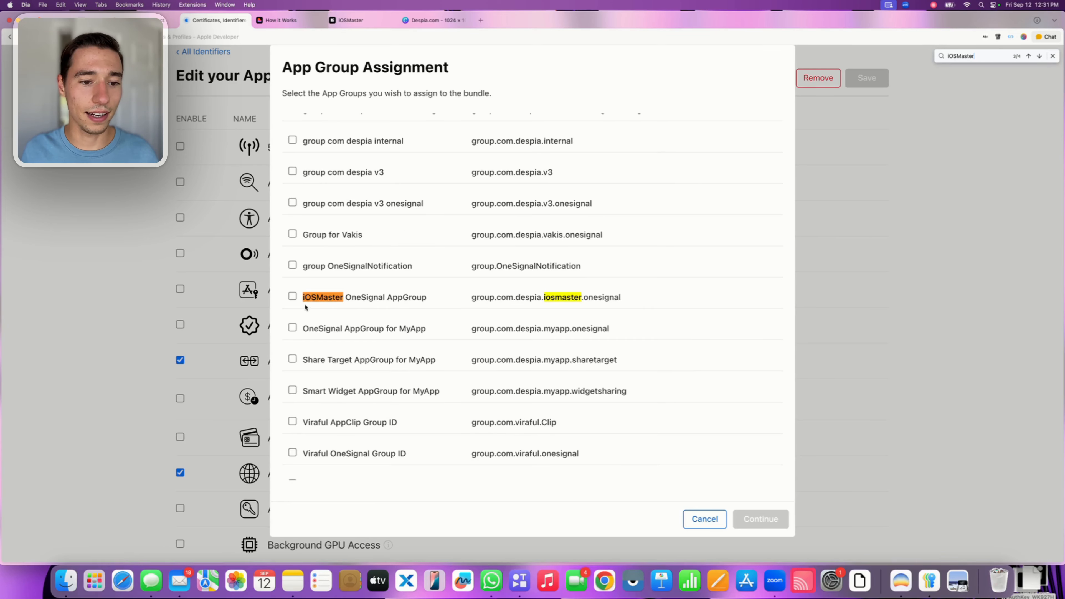
left_click_drag(301, 298, 385, 302)
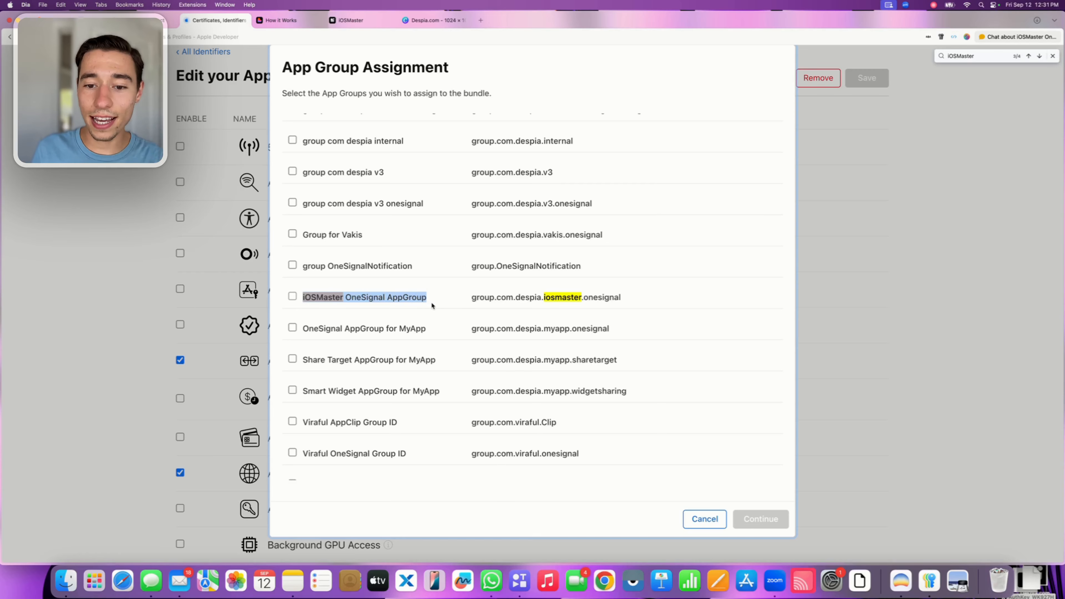
left_click(293, 297)
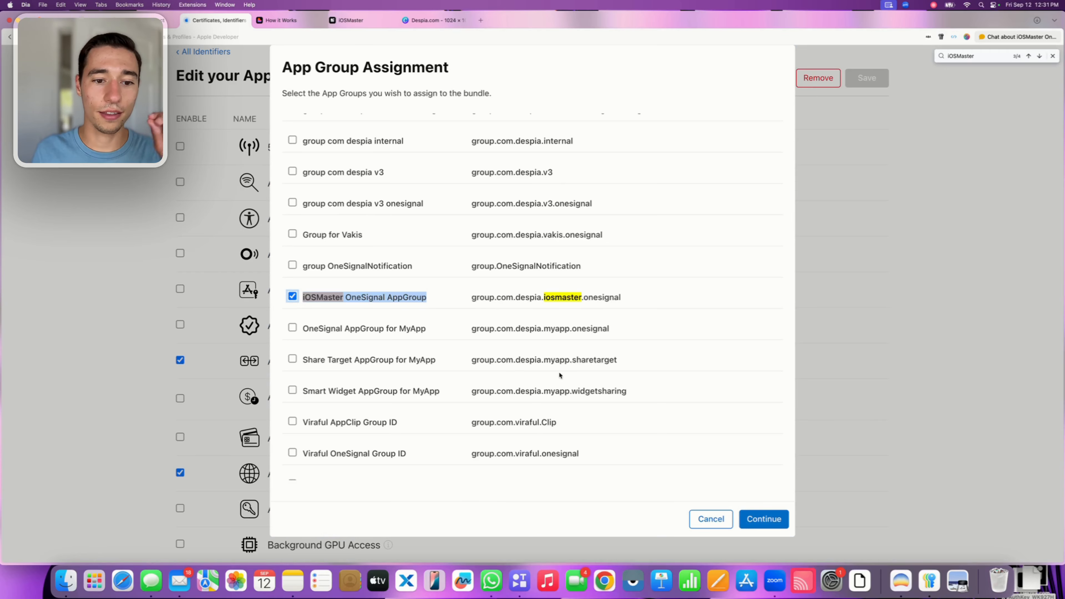
left_click(774, 524)
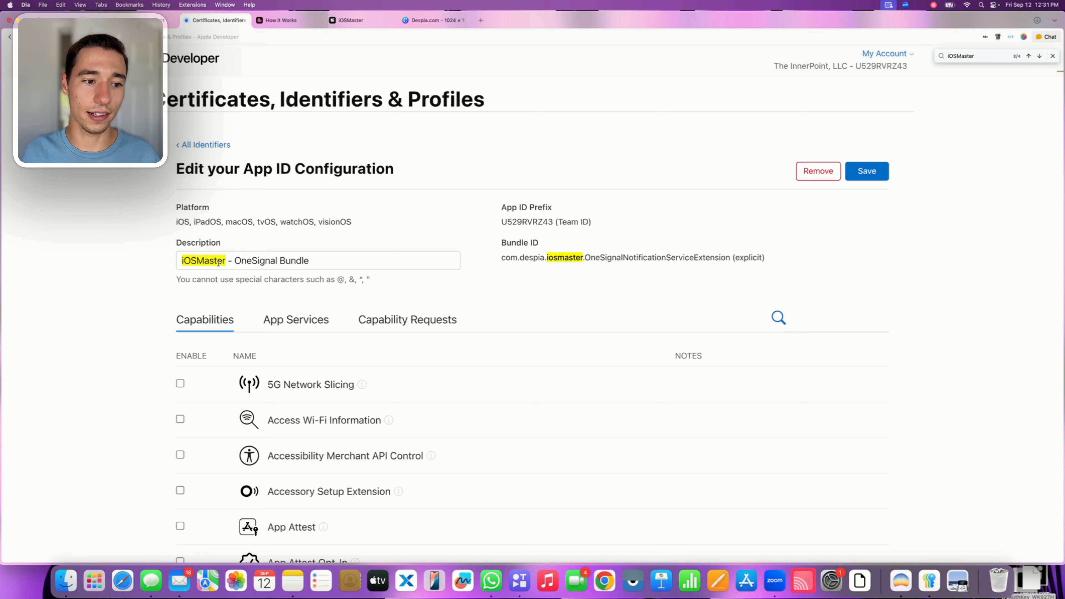
Save the OneSignal bundle's App ID configuration and confirm the capability changes
triple_click(218, 262)
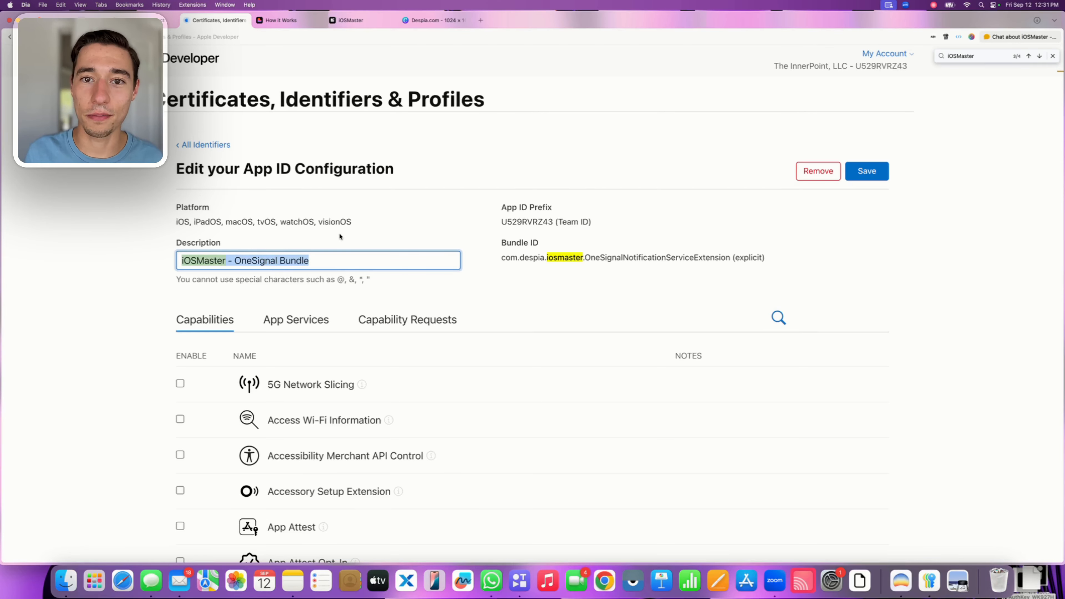
left_click(860, 176)
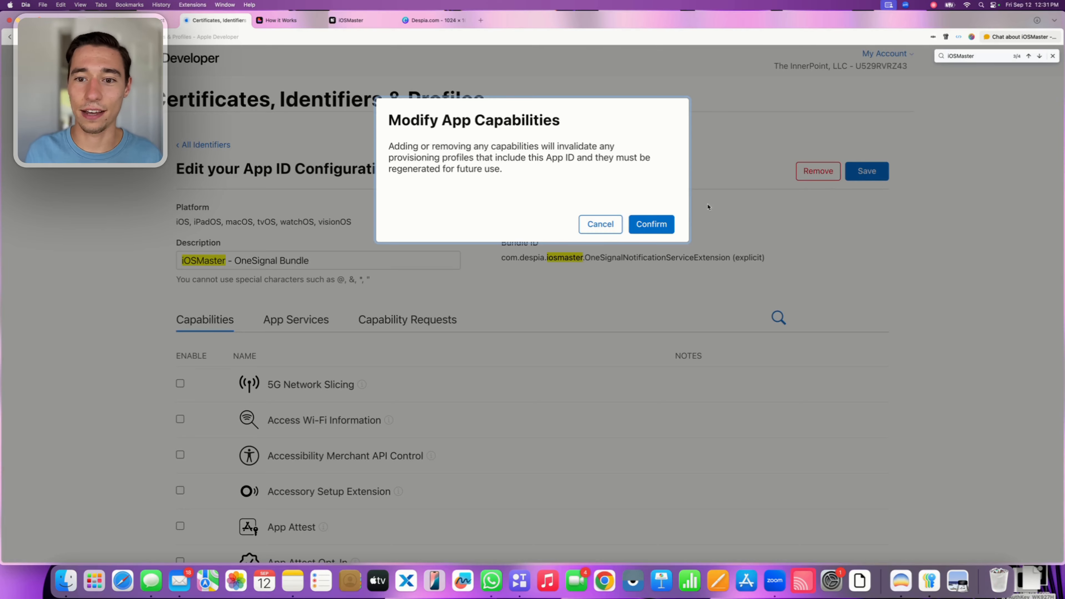
left_click(660, 225)
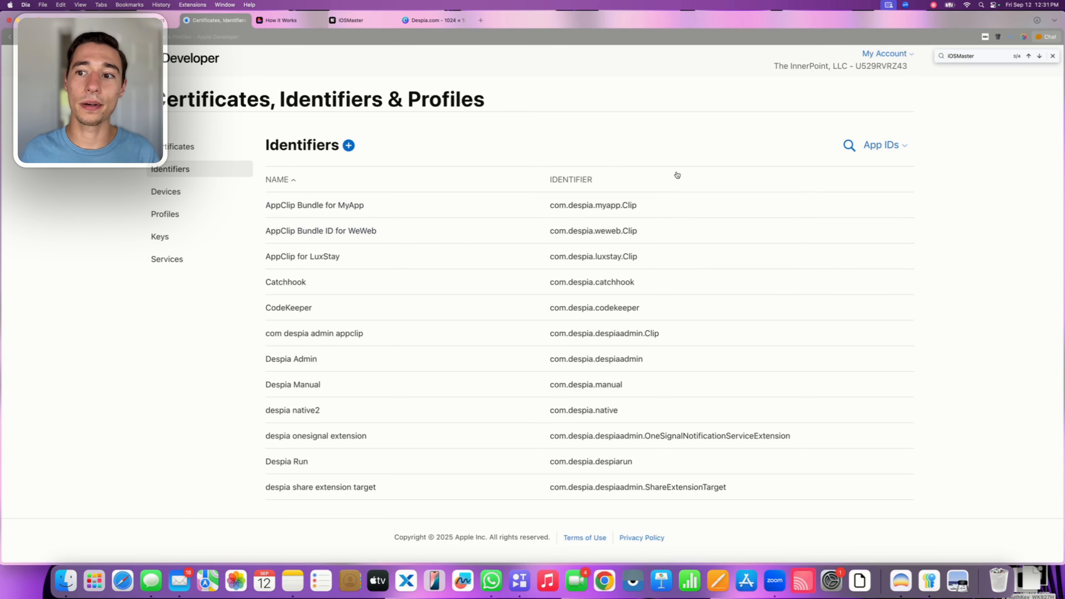
Search the App IDs for iOSMaster and open the configuration of the main app, com.despia.iosmaster
left_click(850, 147)
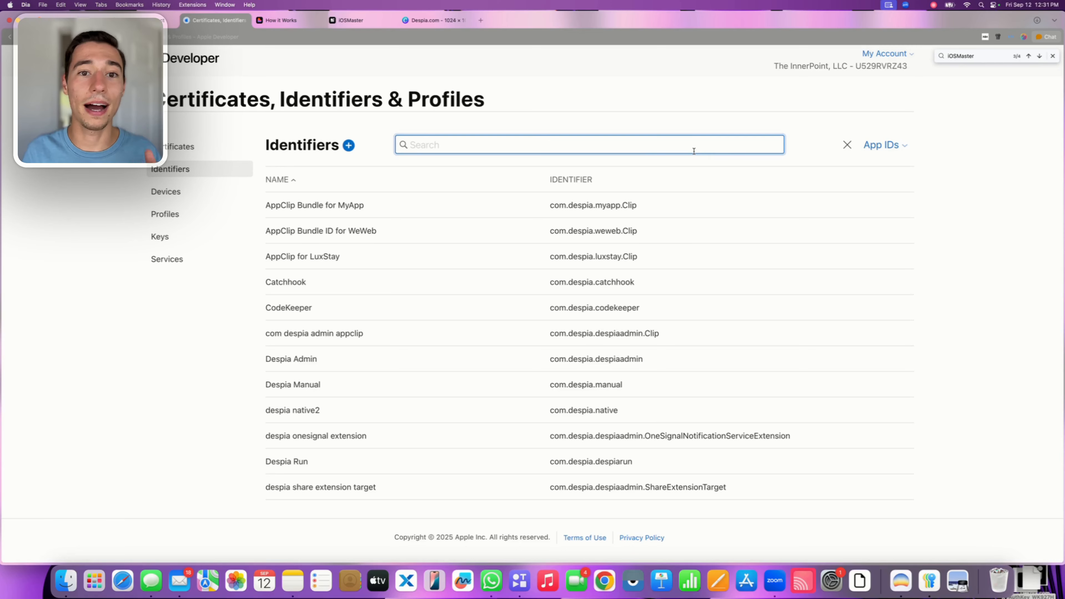
type("iOS")
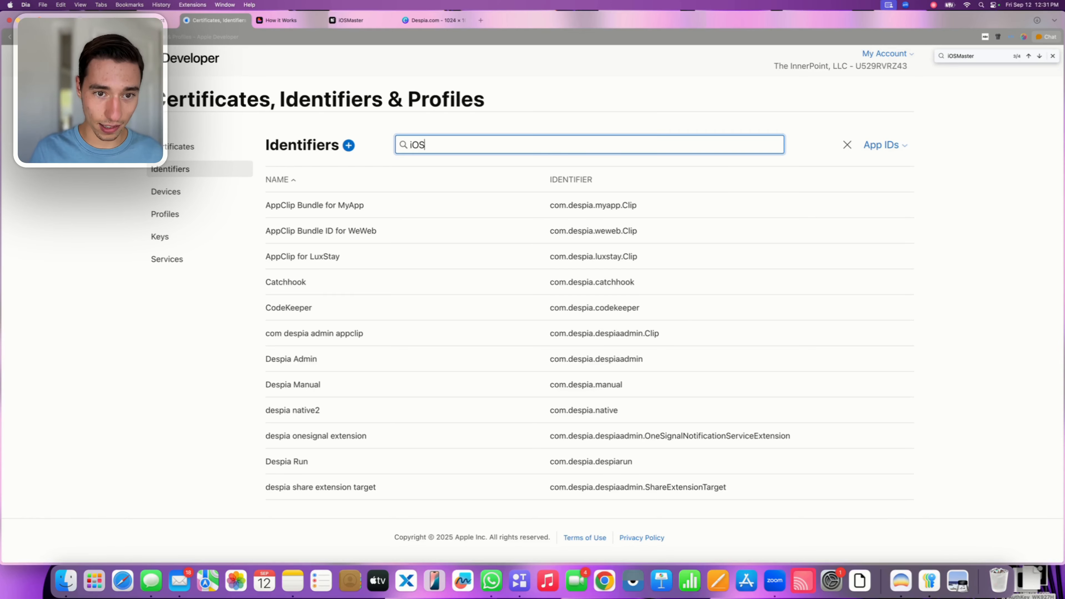
type("Master")
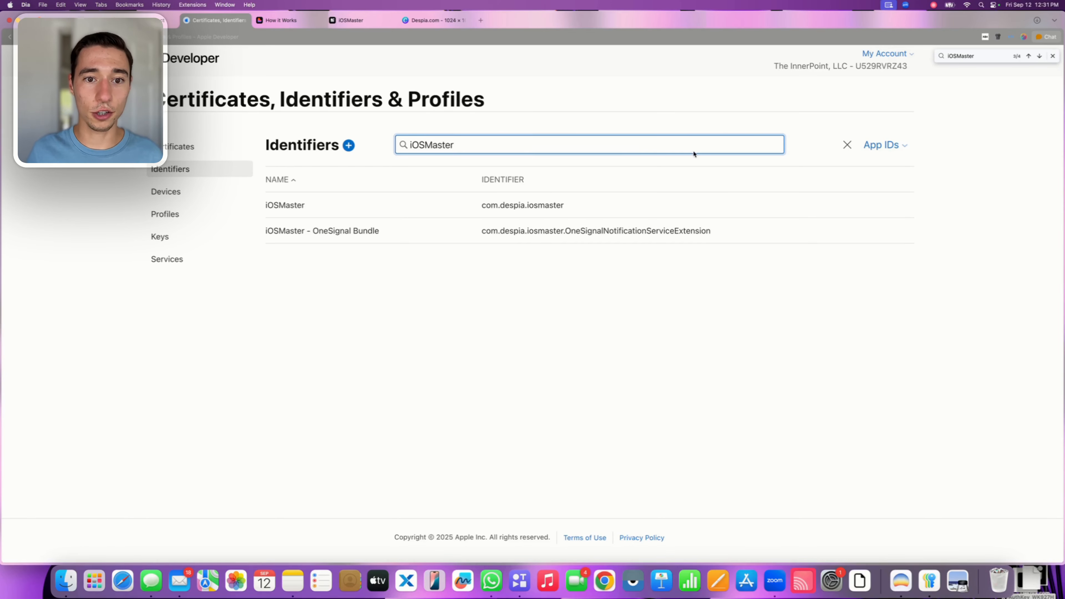
left_click(288, 205)
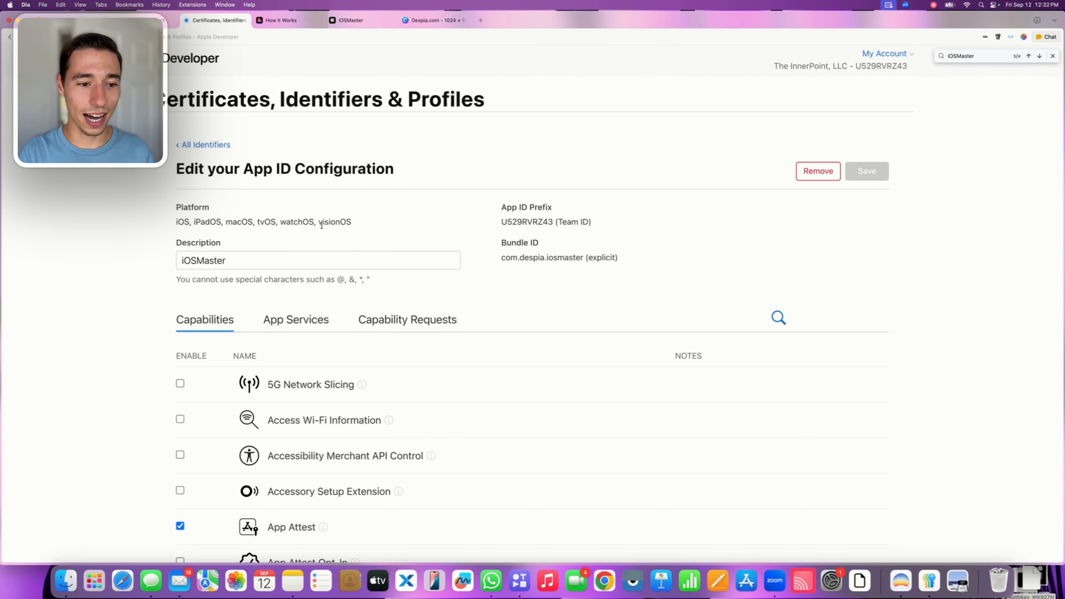
Assign "iOSMaster OneSignal AppGroup" to the main iOSMaster App ID under its App Groups capability
scroll(413, 337, "down", 5)
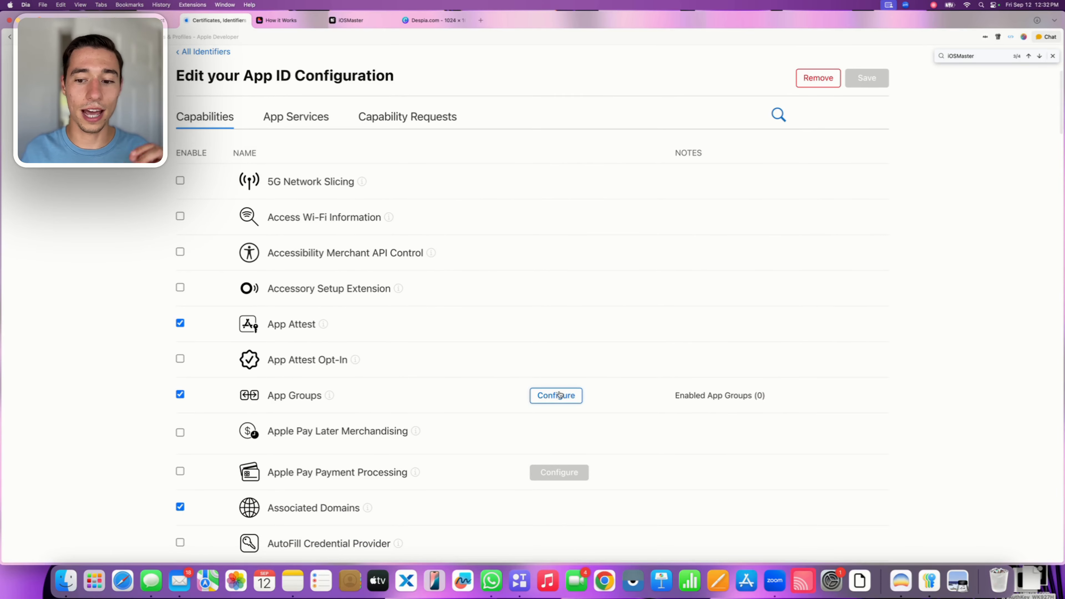
left_click(557, 395)
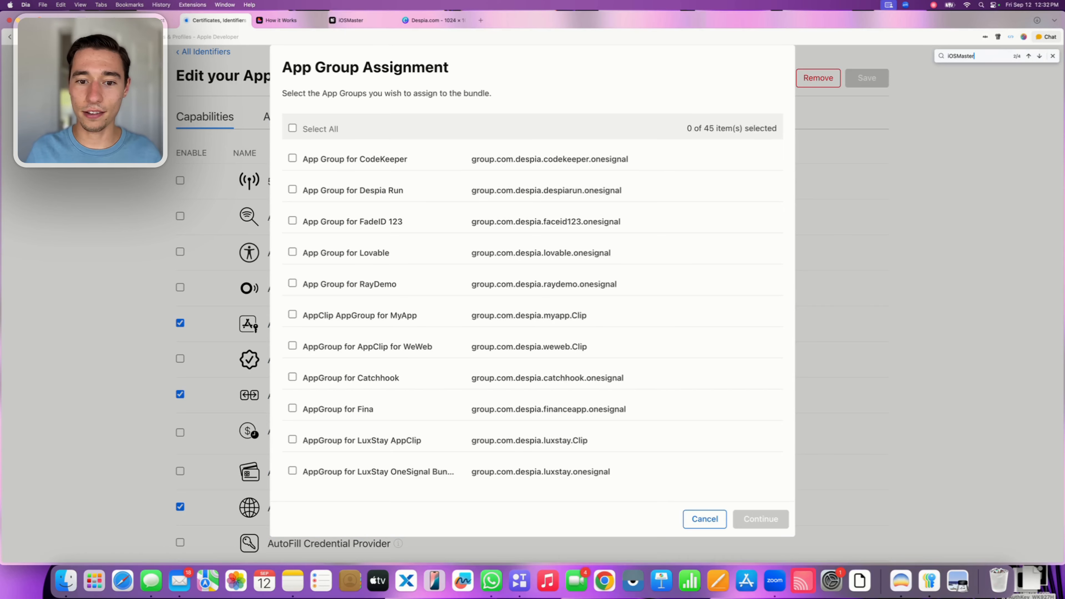
key("Return")
left_click(293, 297)
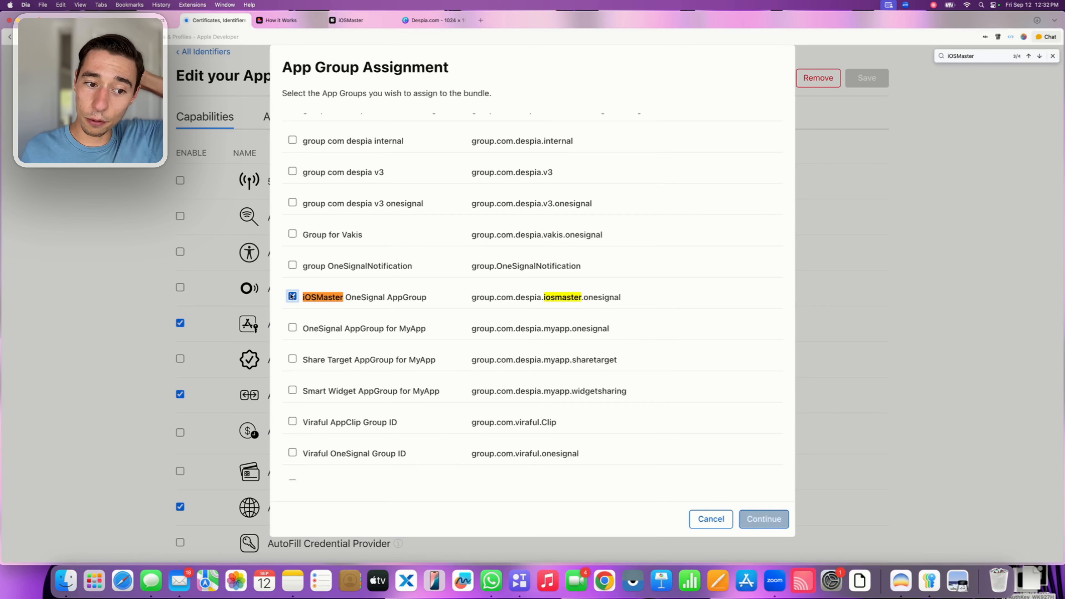
left_click(751, 514)
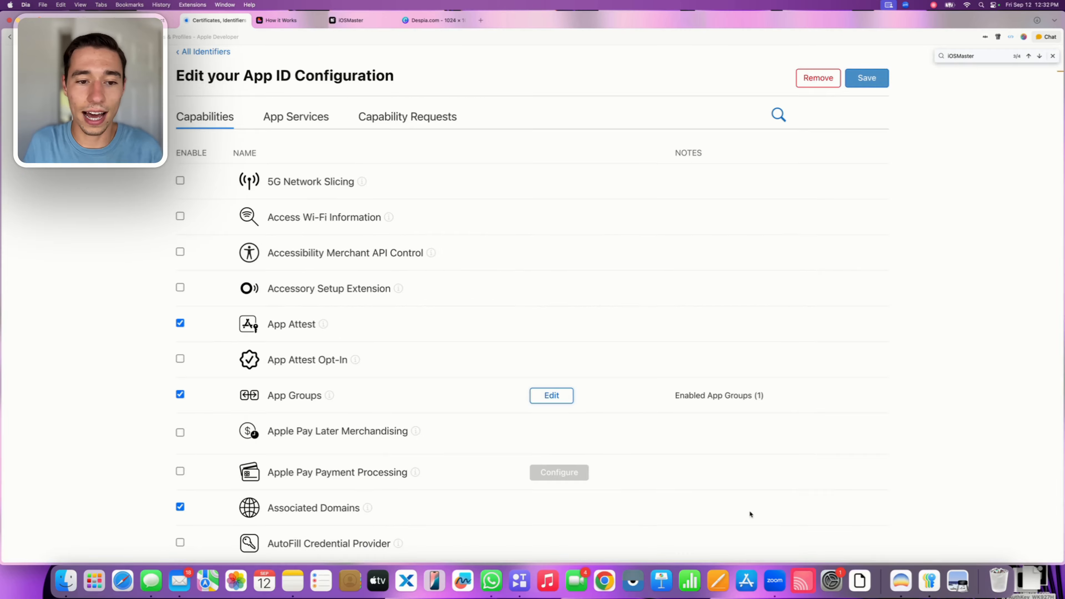
Save the main iOSMaster App ID with the modified capabilities confirmed, and close the page search
scroll(608, 372, "up", 5)
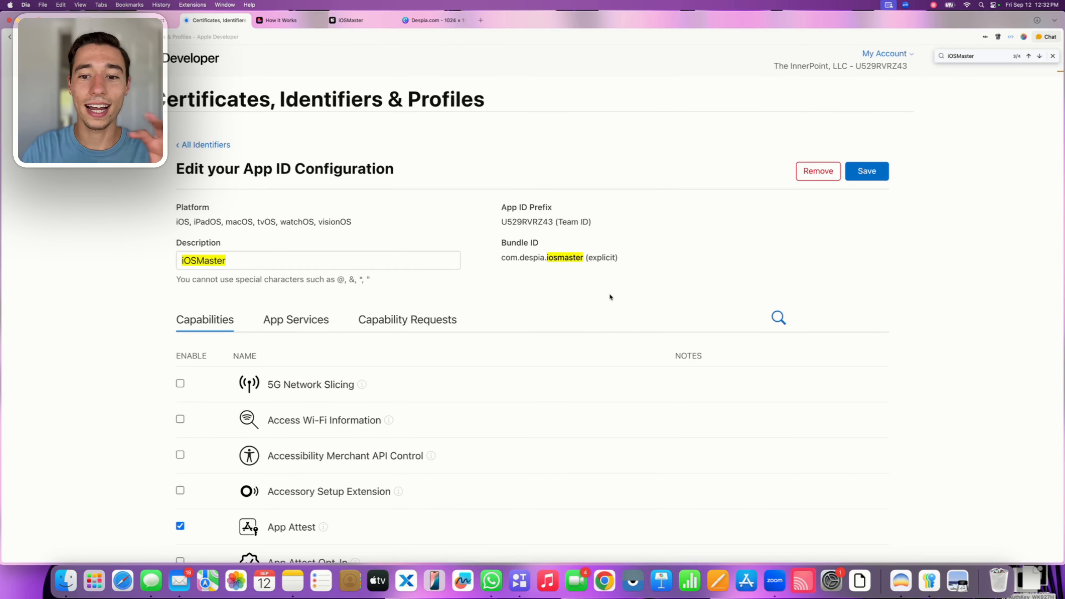
left_click(864, 170)
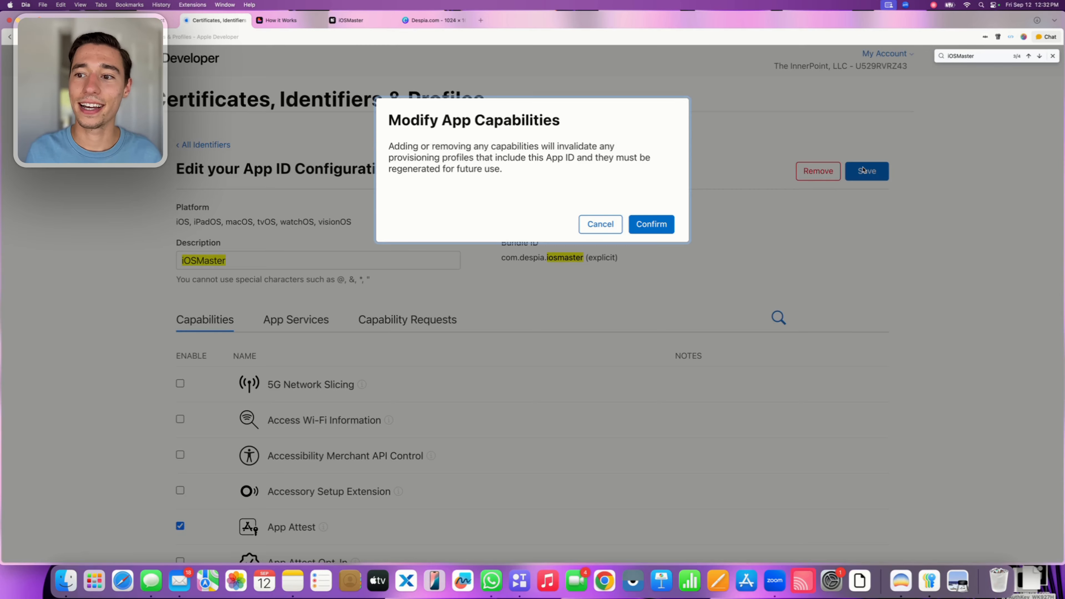
left_click(663, 226)
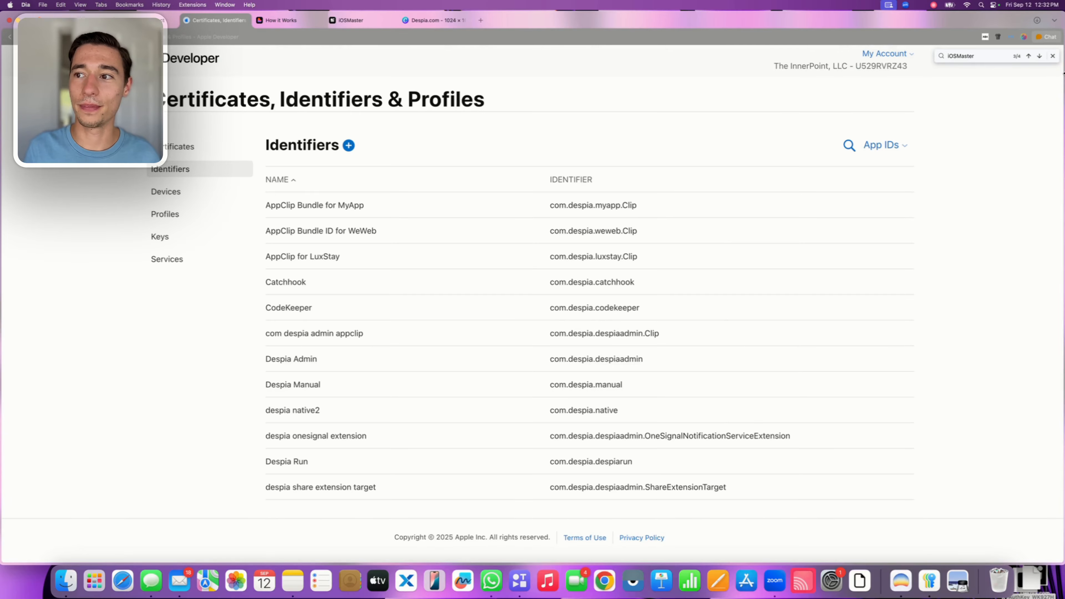
left_click(1052, 56)
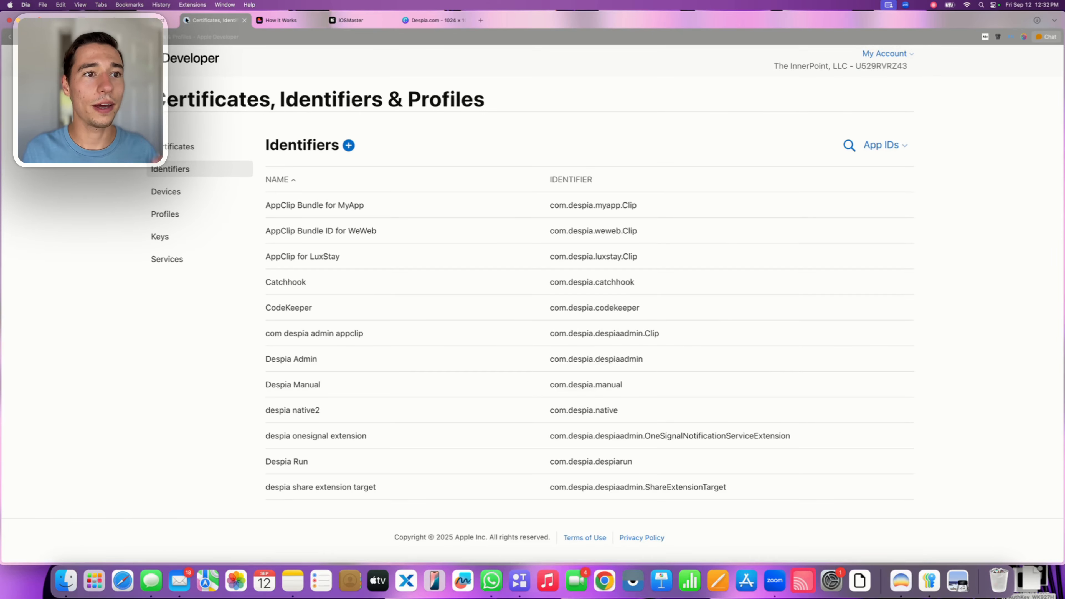
Switch to the Despia iOSMaster project and examine the OneSignal and AppClip bundle IDs and app groups for iOS deployment
left_click(350, 20)
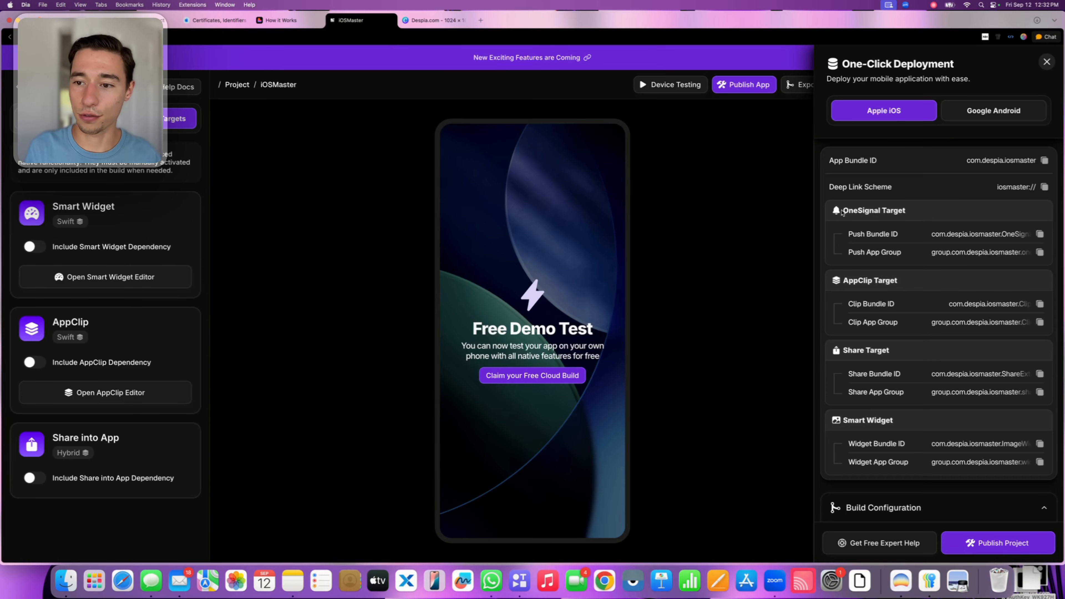
left_click_drag(842, 210, 1021, 259)
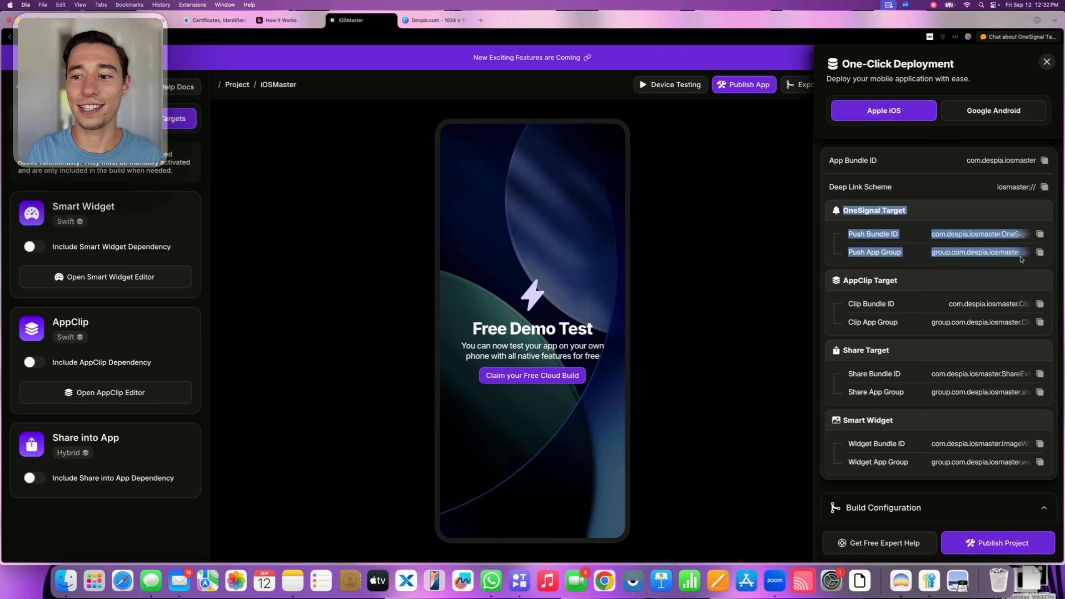
left_click(873, 322)
scroll(873, 322, "down", 2)
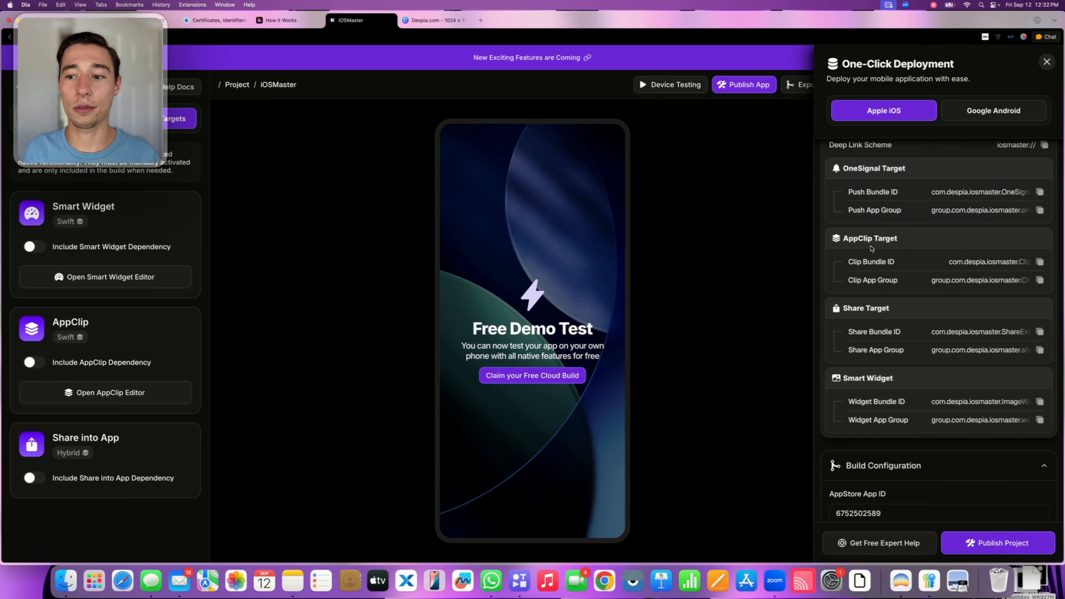
left_click_drag(842, 238, 935, 242)
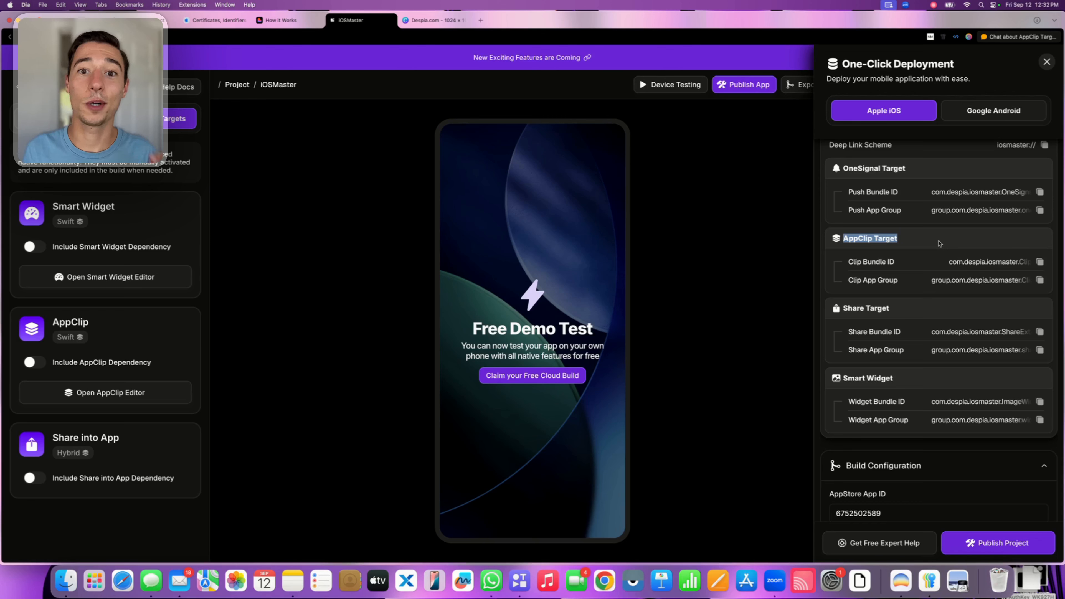
left_click(932, 254)
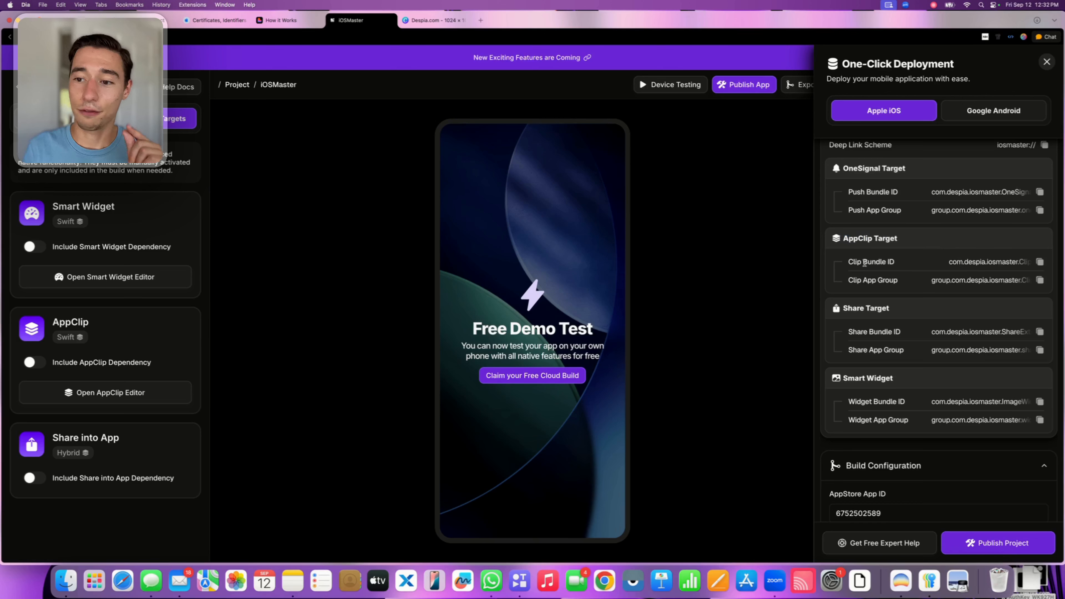
left_click_drag(847, 261, 903, 263)
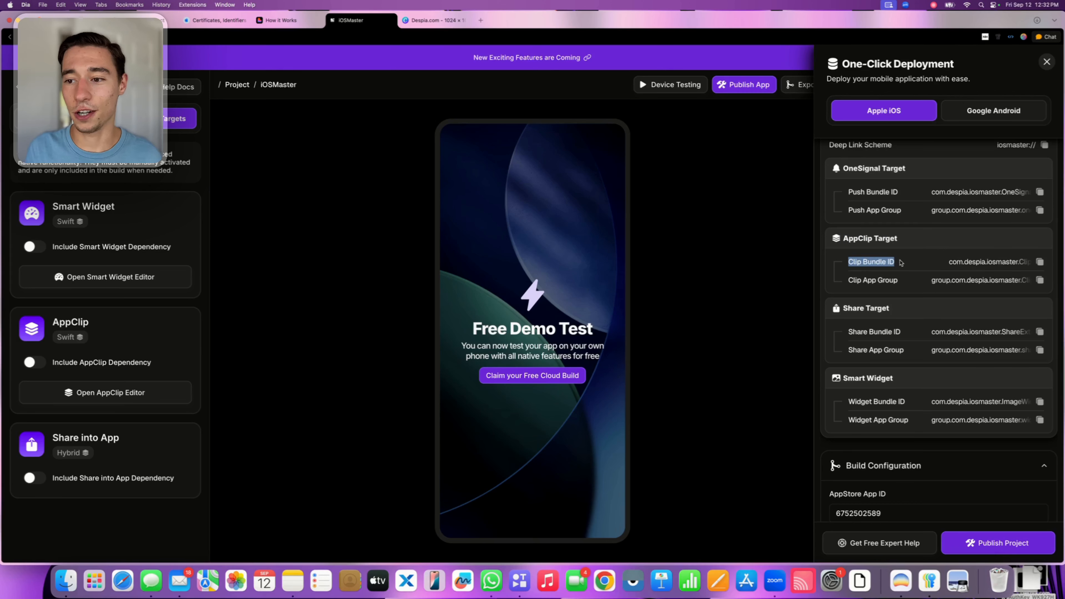
left_click(904, 263)
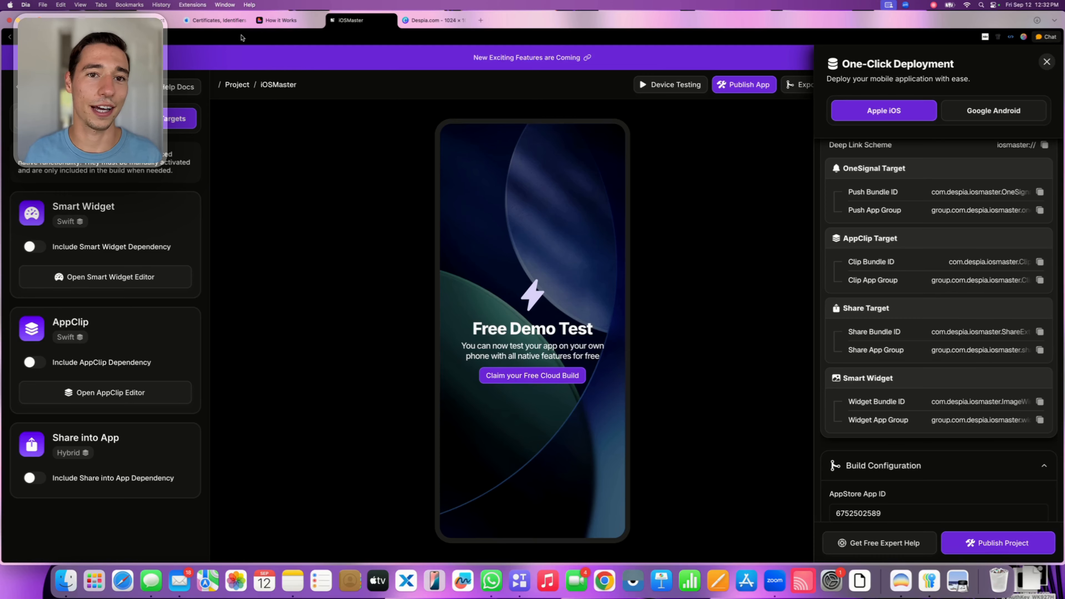
Switch to the Apple Developer identifiers page and start registering a new App ID of type App Clip
left_click(213, 21)
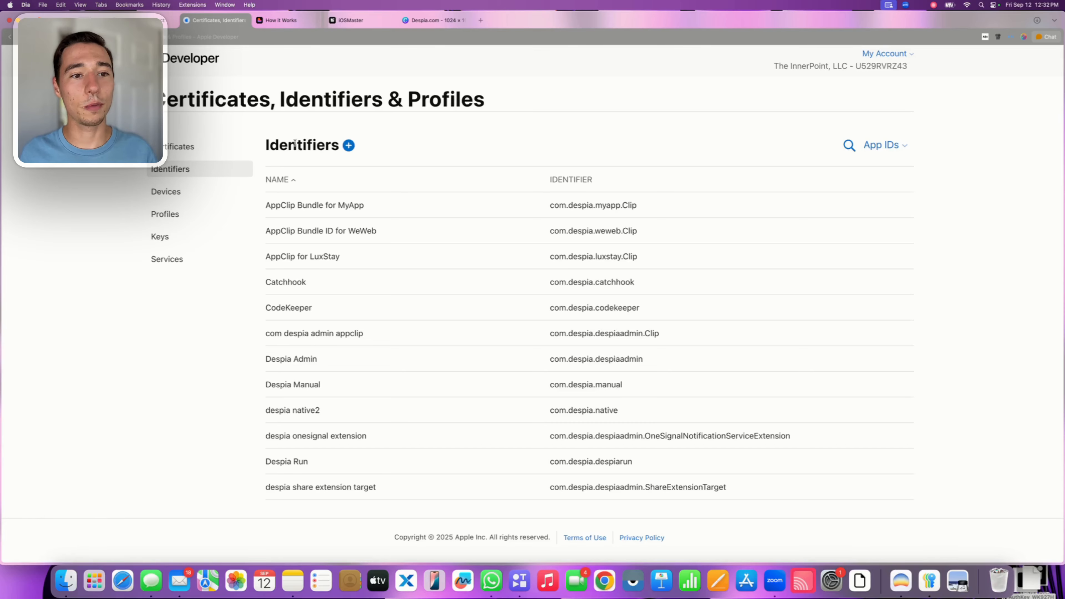
left_click(348, 147)
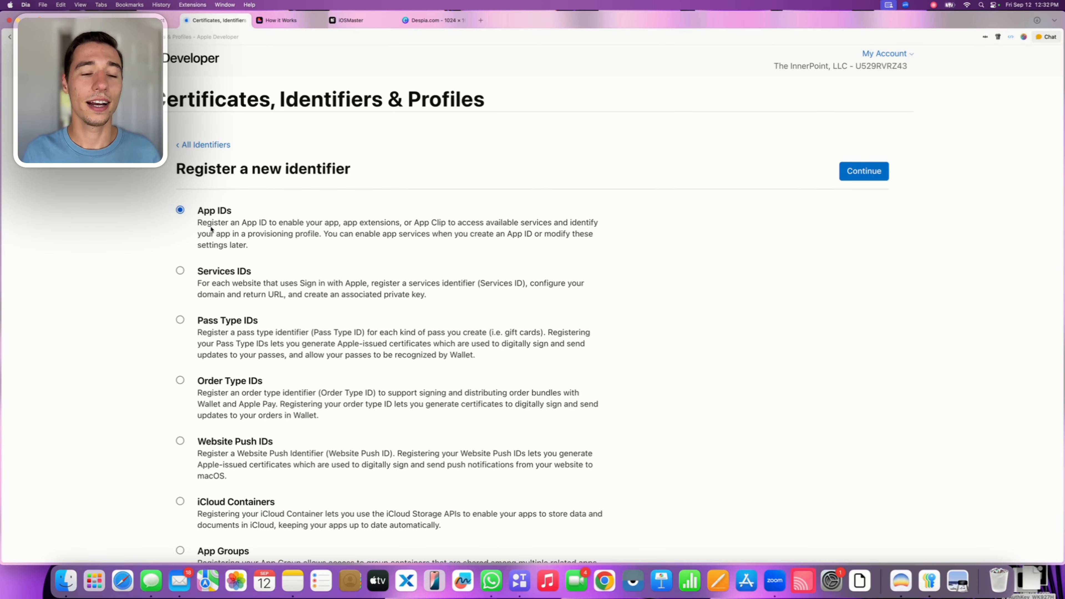
left_click_drag(204, 215, 239, 213)
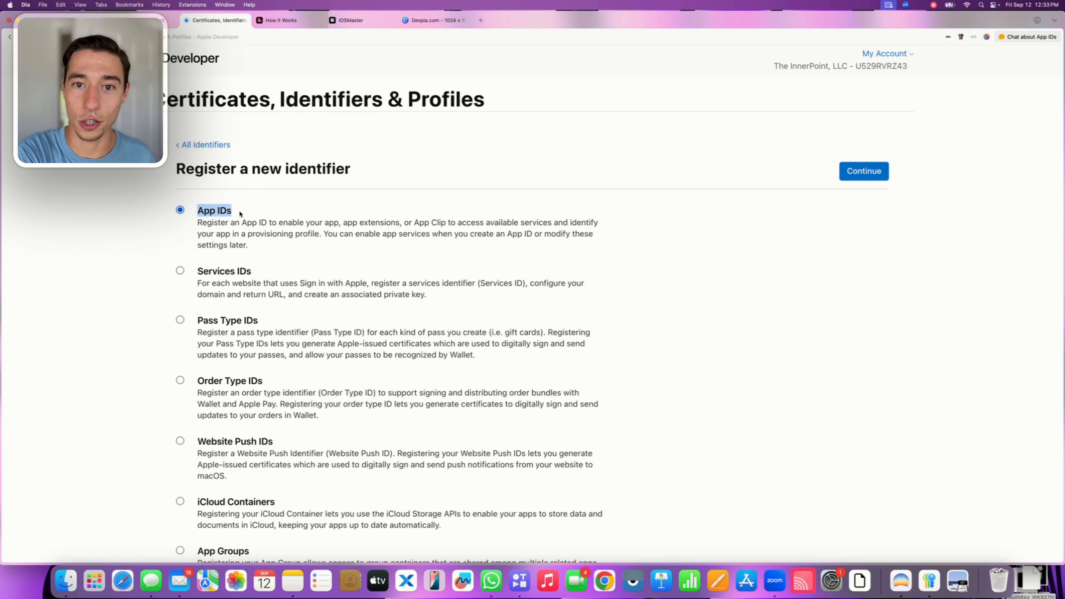
left_click(866, 174)
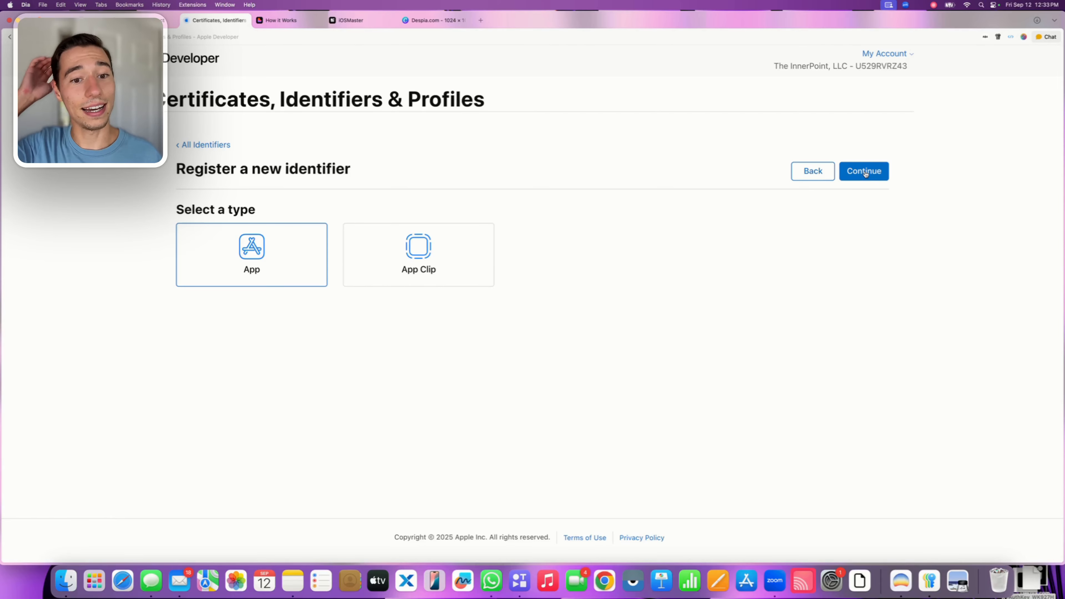
left_click(438, 261)
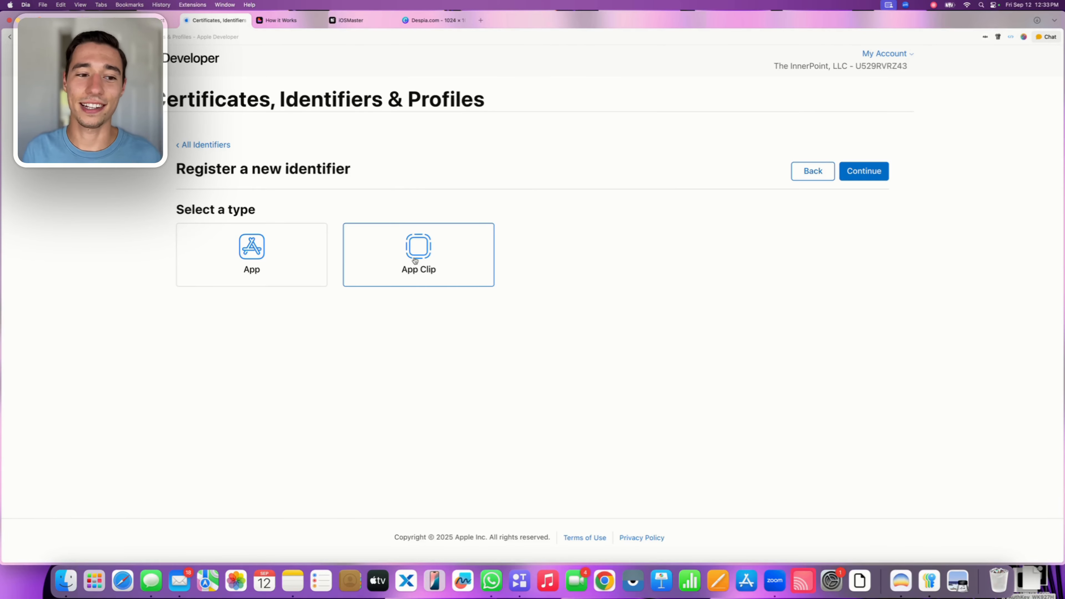
left_click(307, 263)
left_click(409, 256)
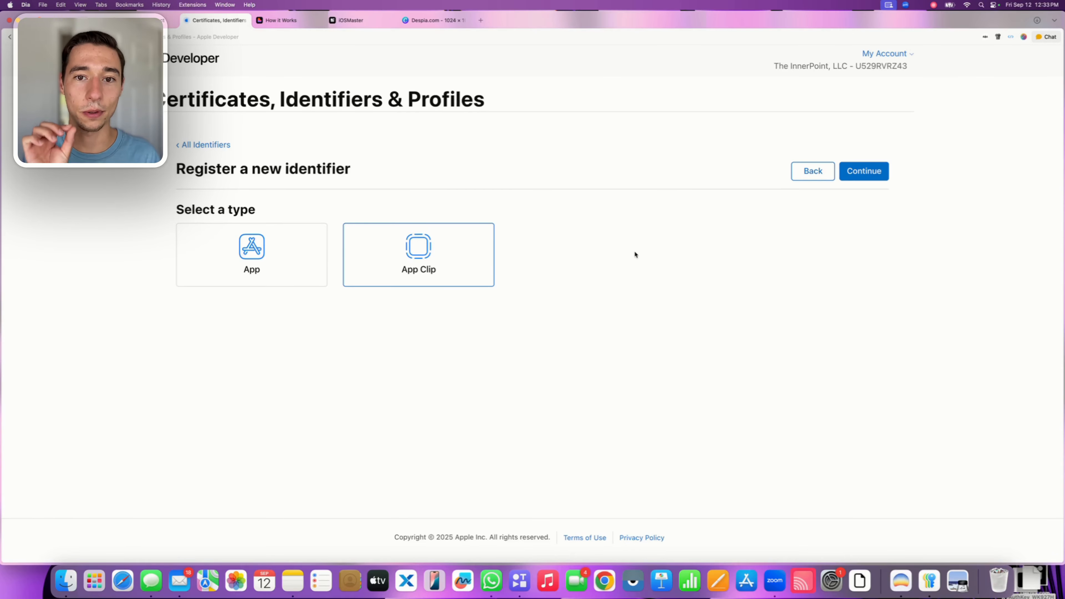
left_click(866, 173)
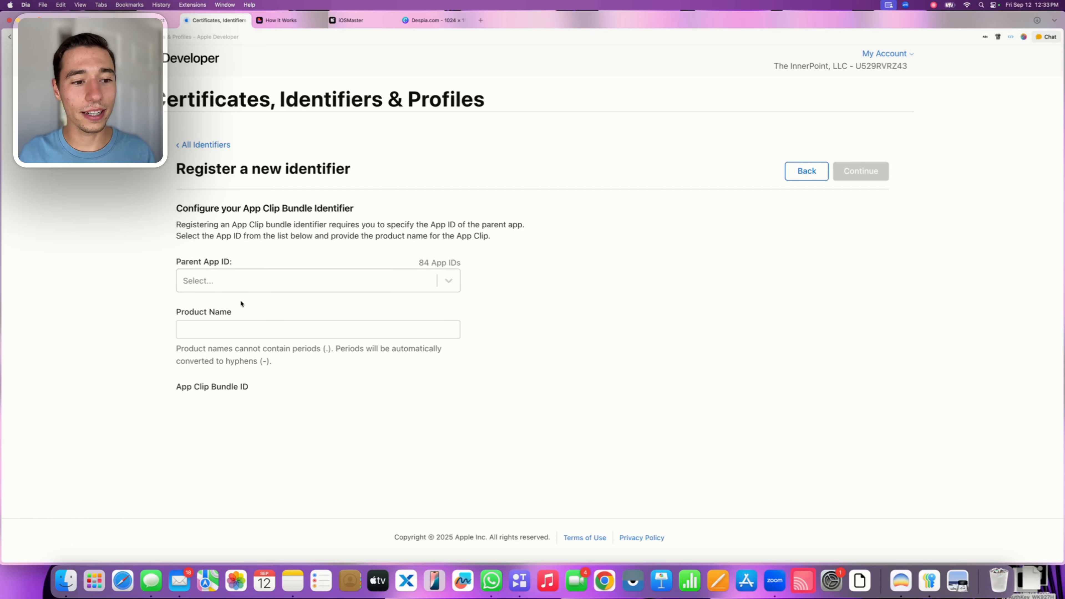
Configure the App Clip bundle identifier with iOSMaster (com.despia.iosmaster) as parent App ID and "Clip" as product name
left_click(241, 281)
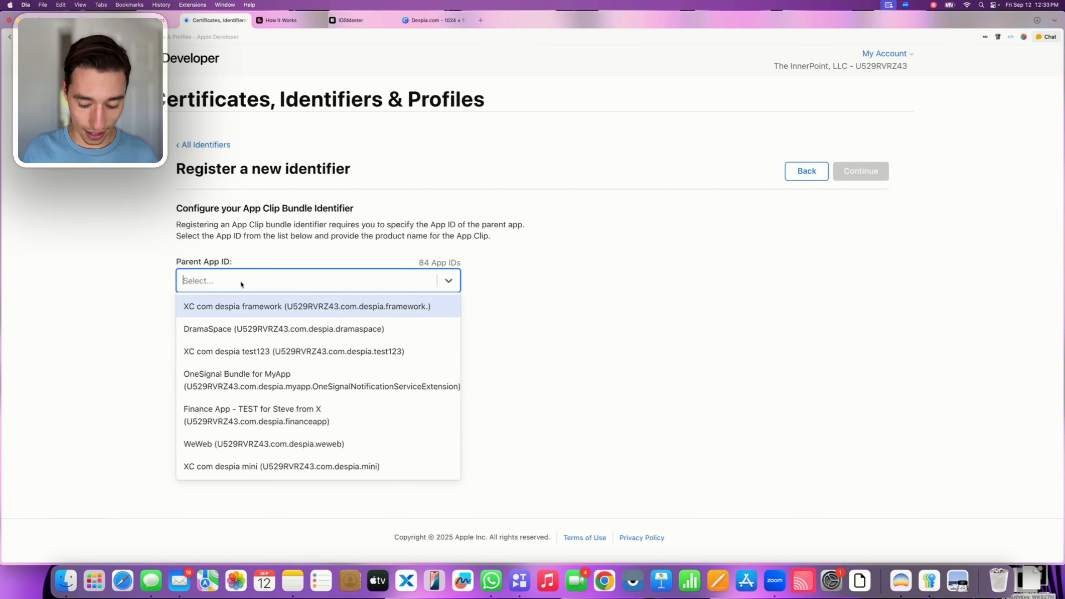
type("iOS")
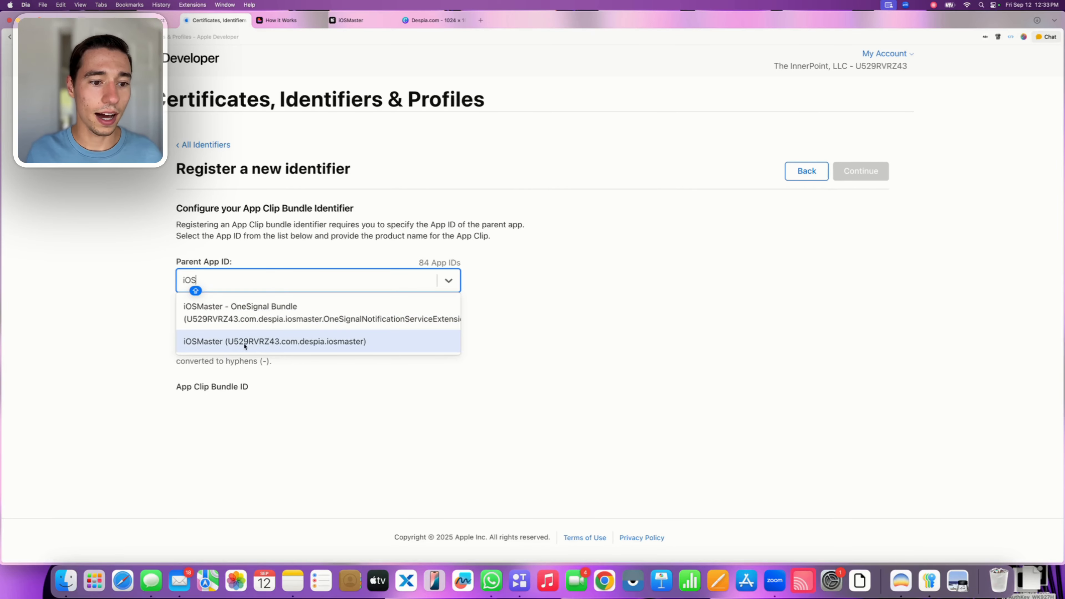
left_click(240, 343)
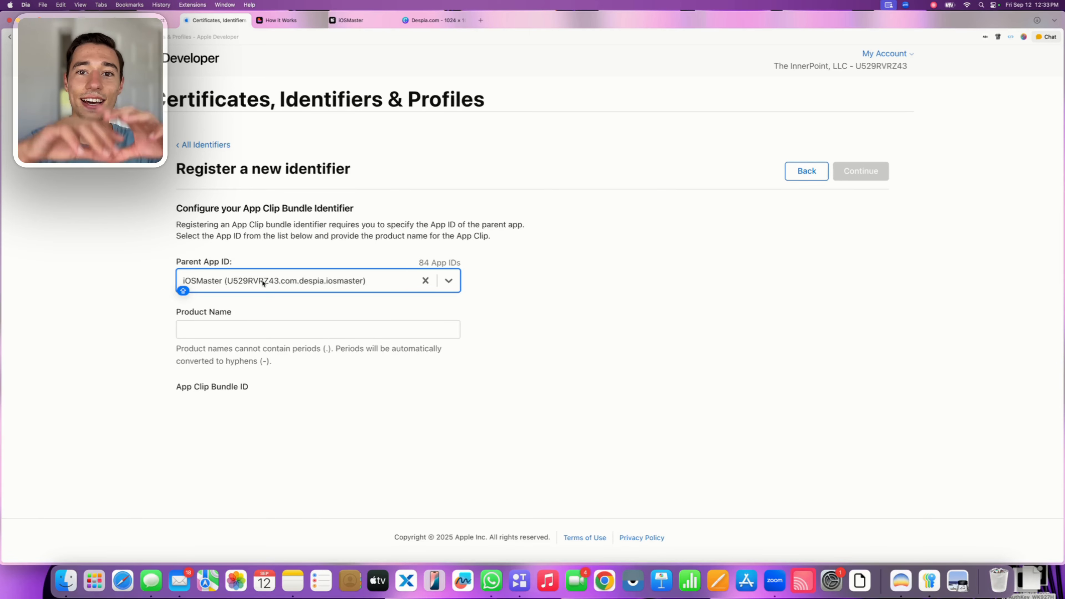
left_click(269, 265)
left_click(198, 325)
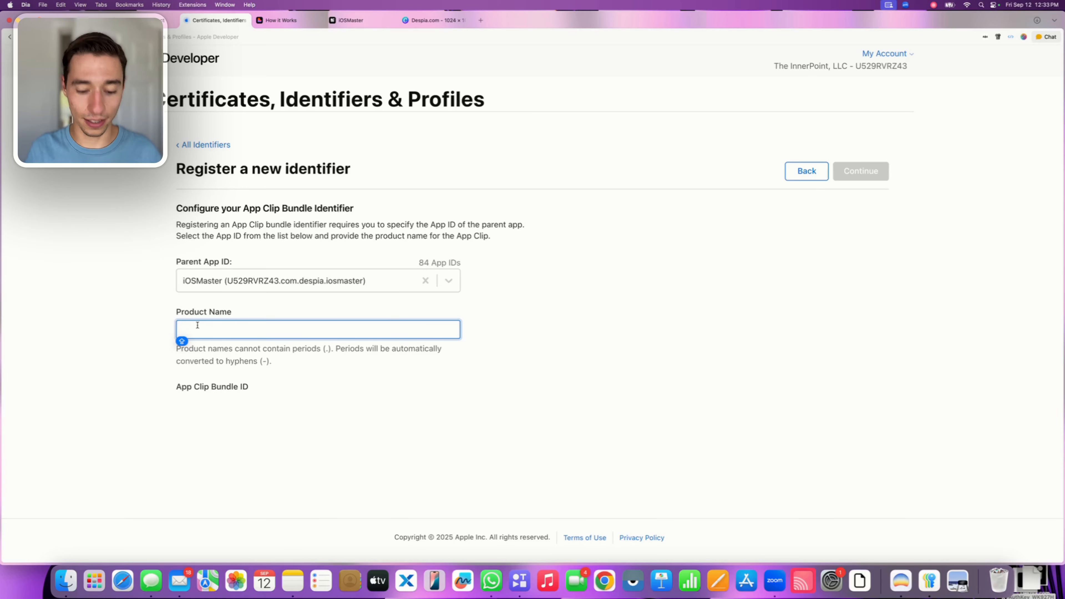
type("Clip")
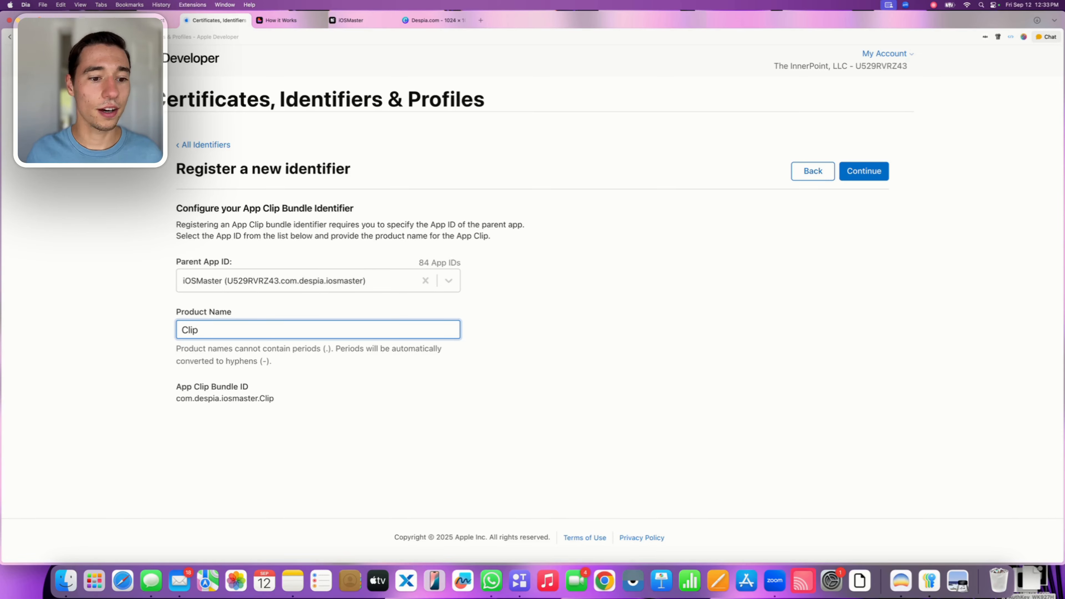
left_click_drag(189, 330, 175, 332)
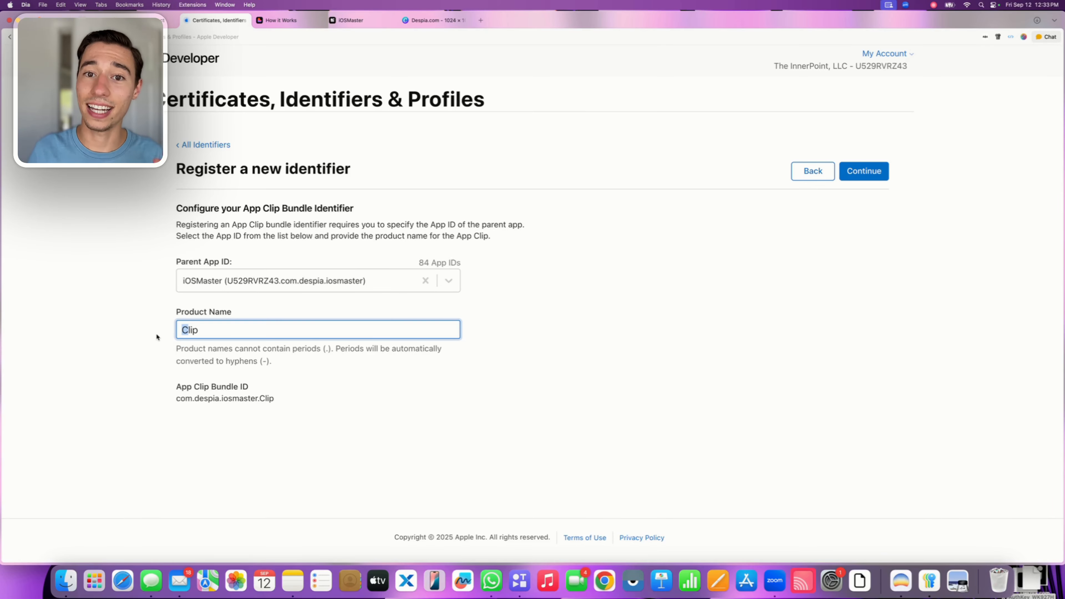
left_click(145, 352)
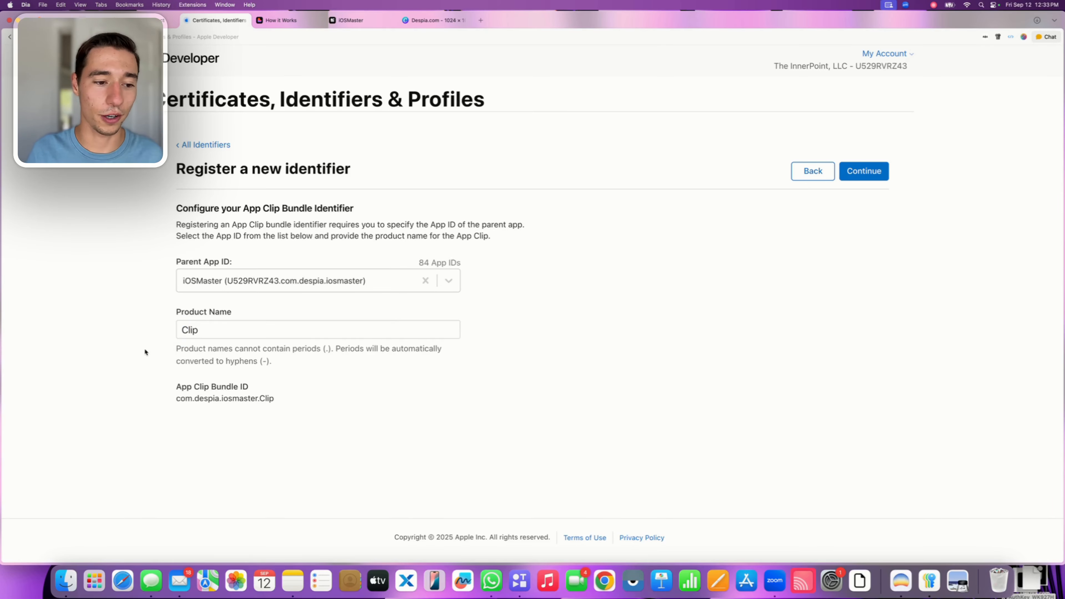
left_click(862, 172)
Enter "iOSMaster - AppClip Bundle" as the description of the new App Clip App ID
left_click(261, 264)
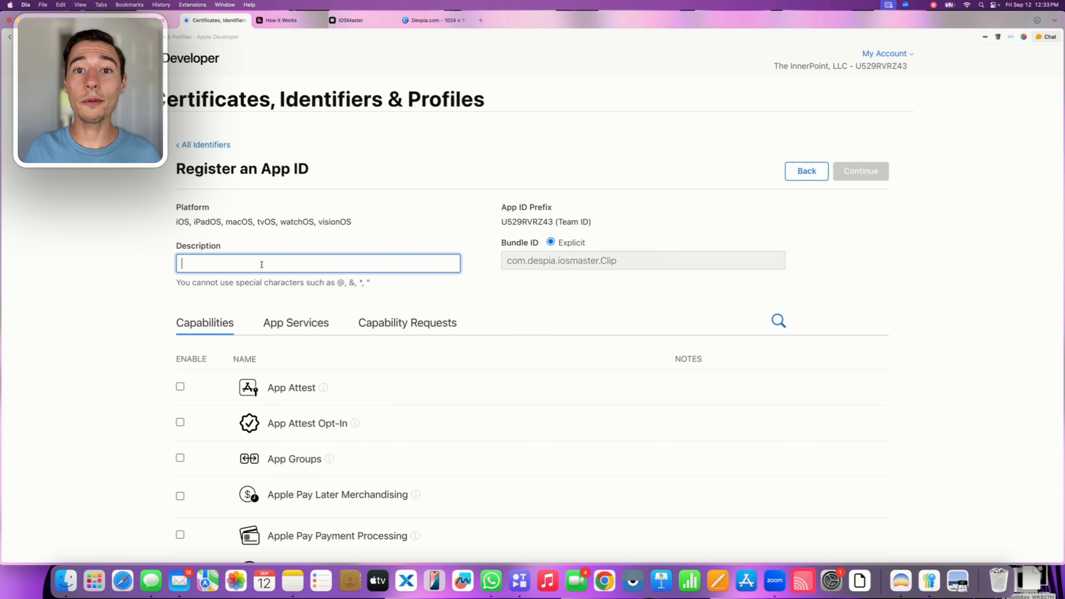
type("iO")
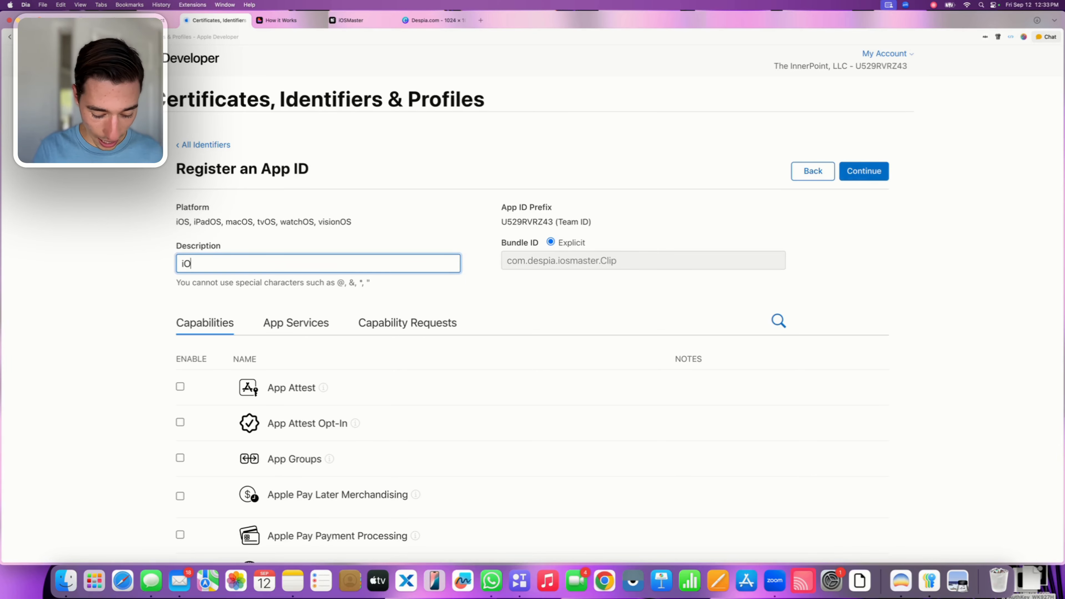
type("SMas")
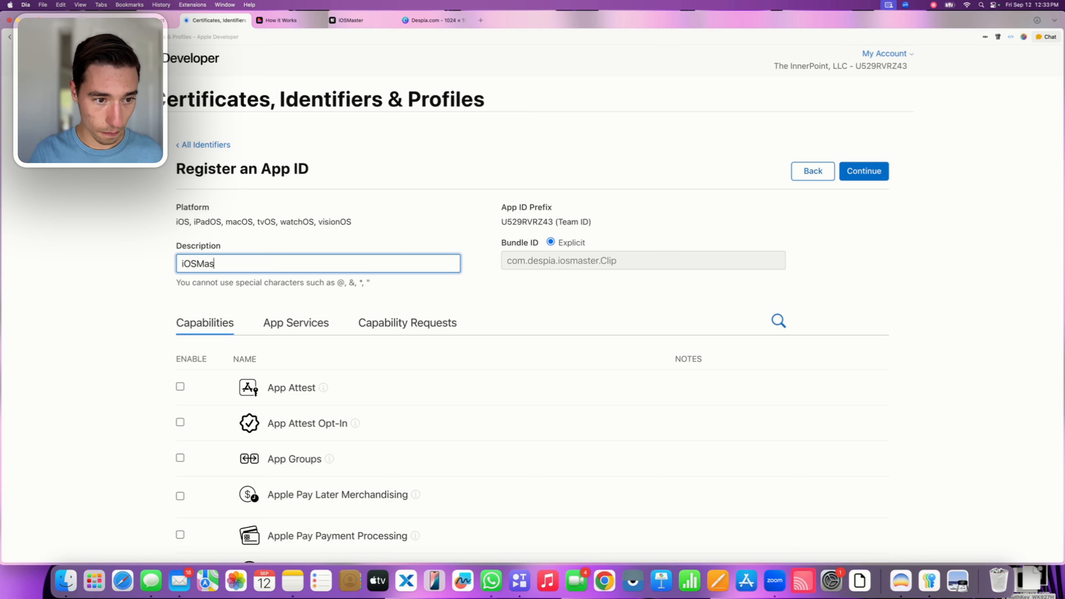
type("ter ")
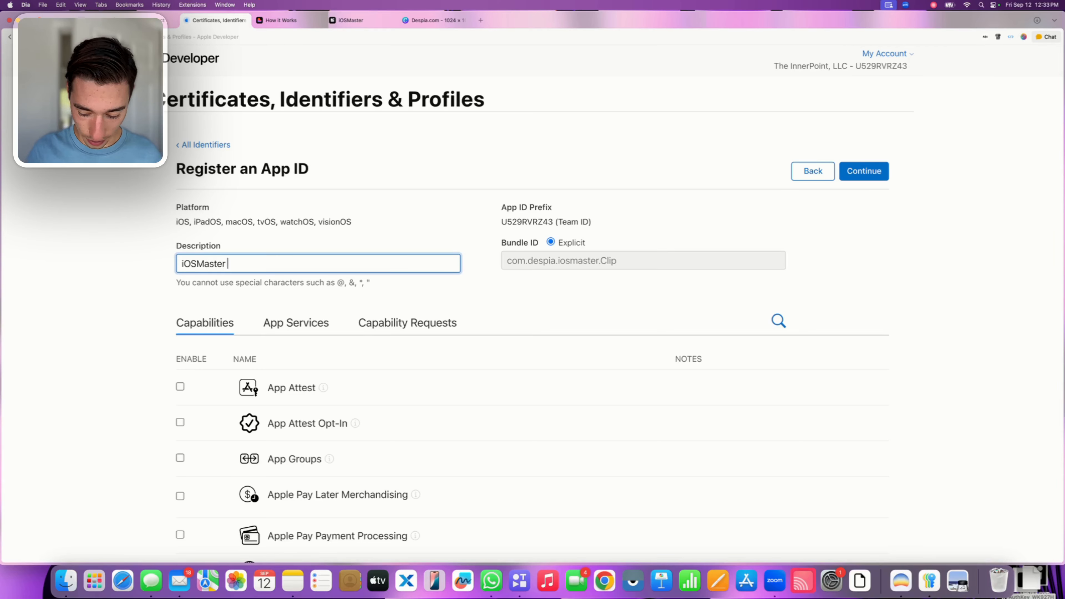
type("- App")
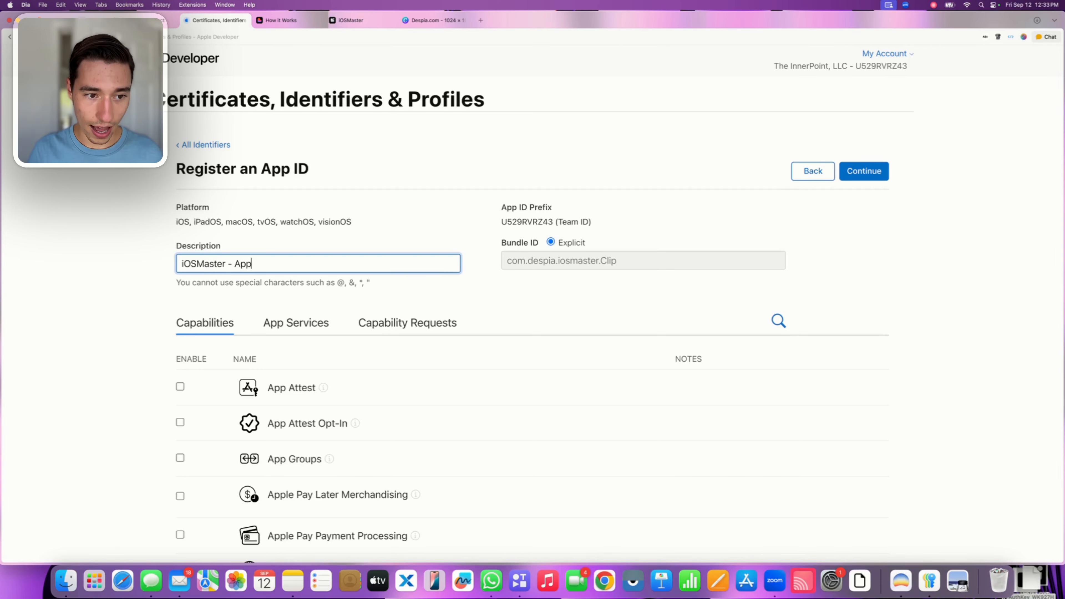
type("Clip")
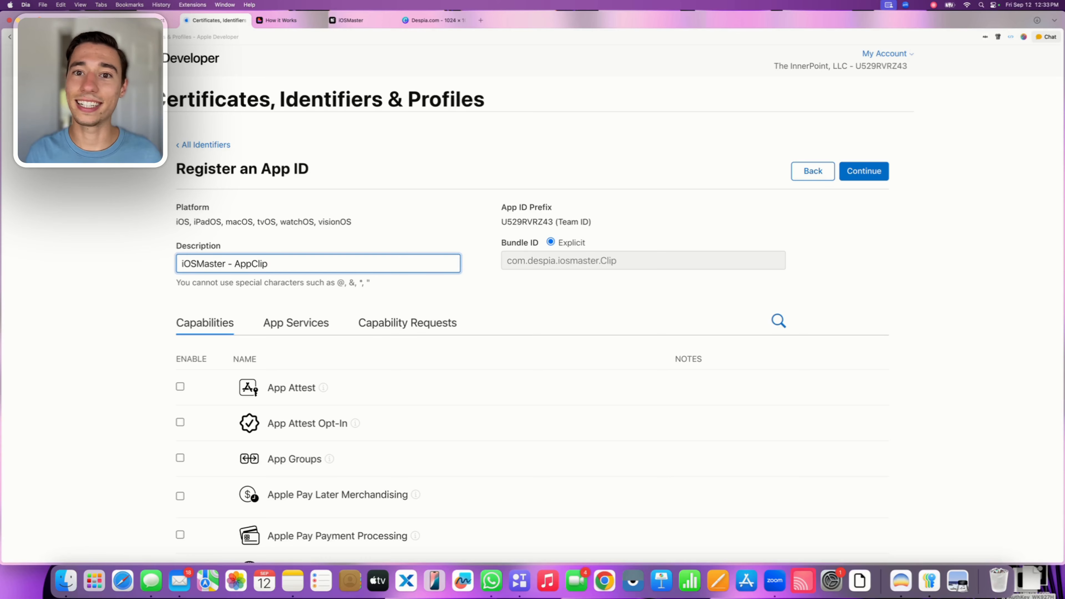
type(" Bundle")
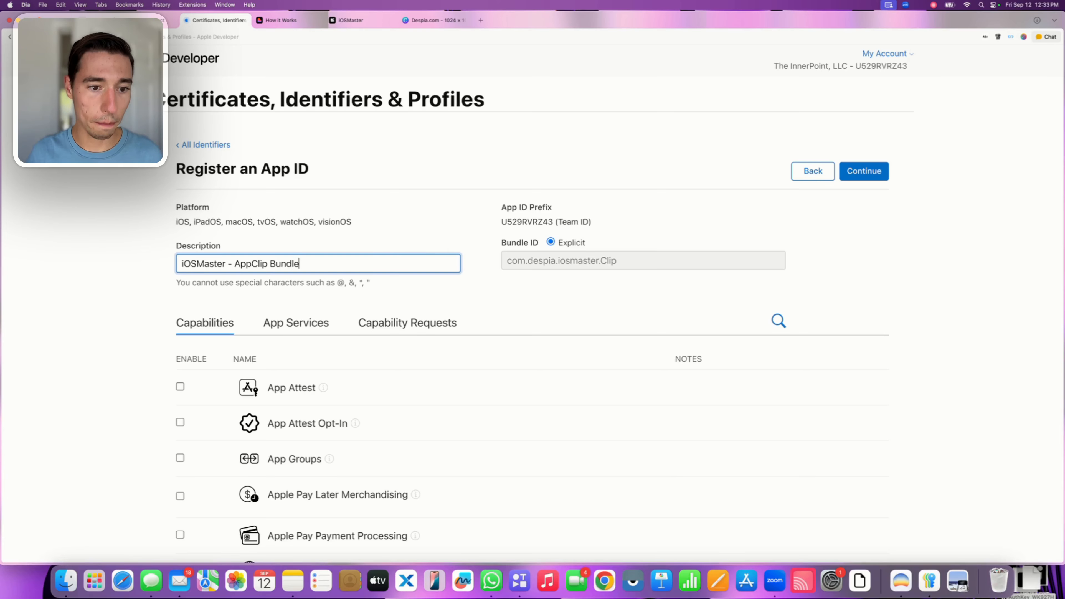
left_click(392, 237)
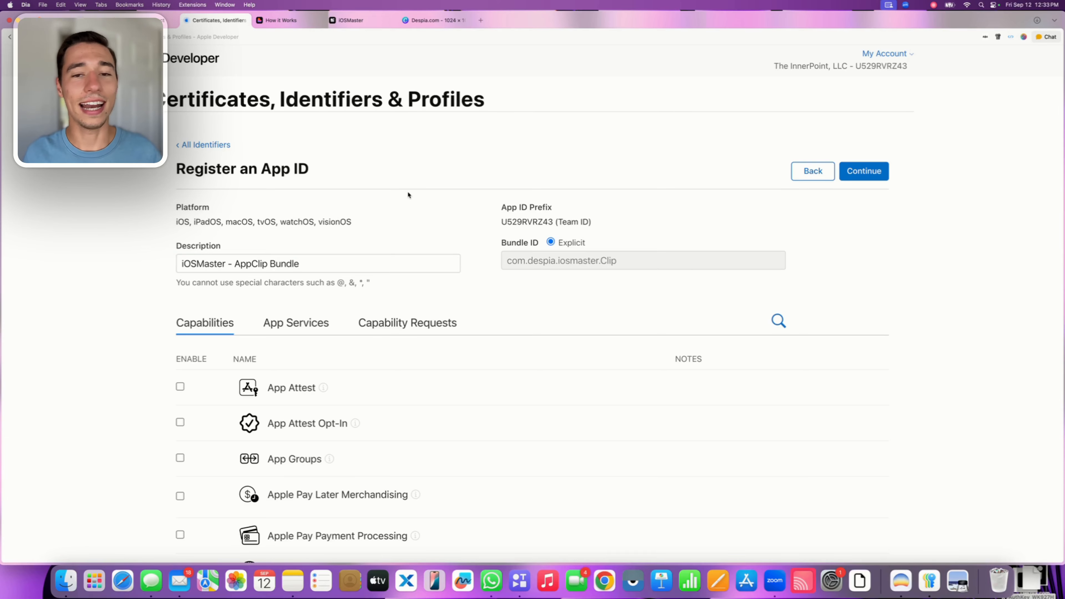
Enable the App Groups, Associated Domains and Push Notifications capabilities for the App Clip App ID
scroll(408, 194, "down", 4)
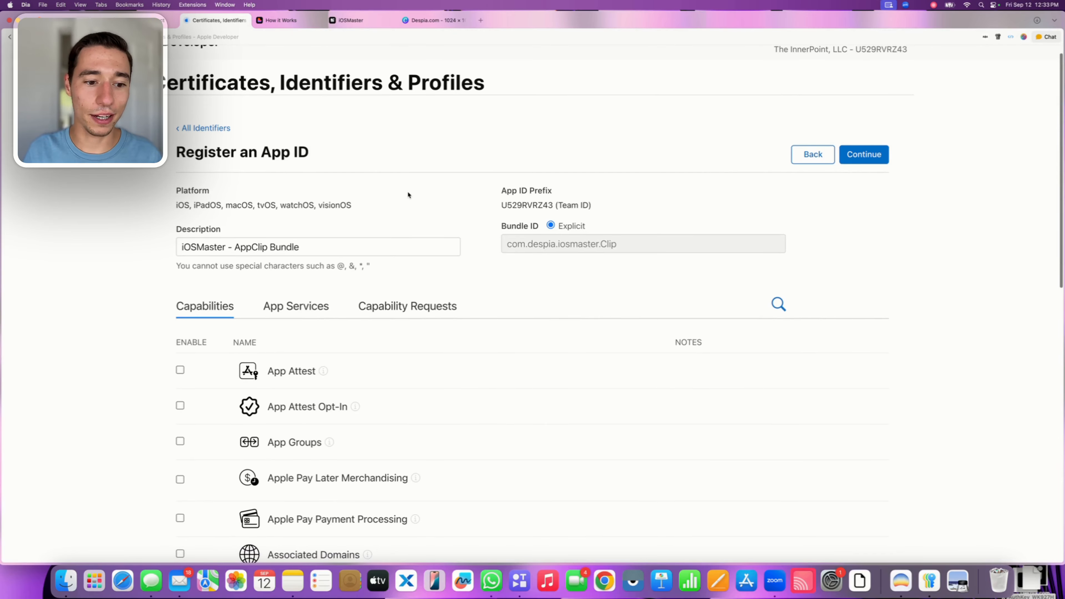
scroll(364, 325, "down", 5)
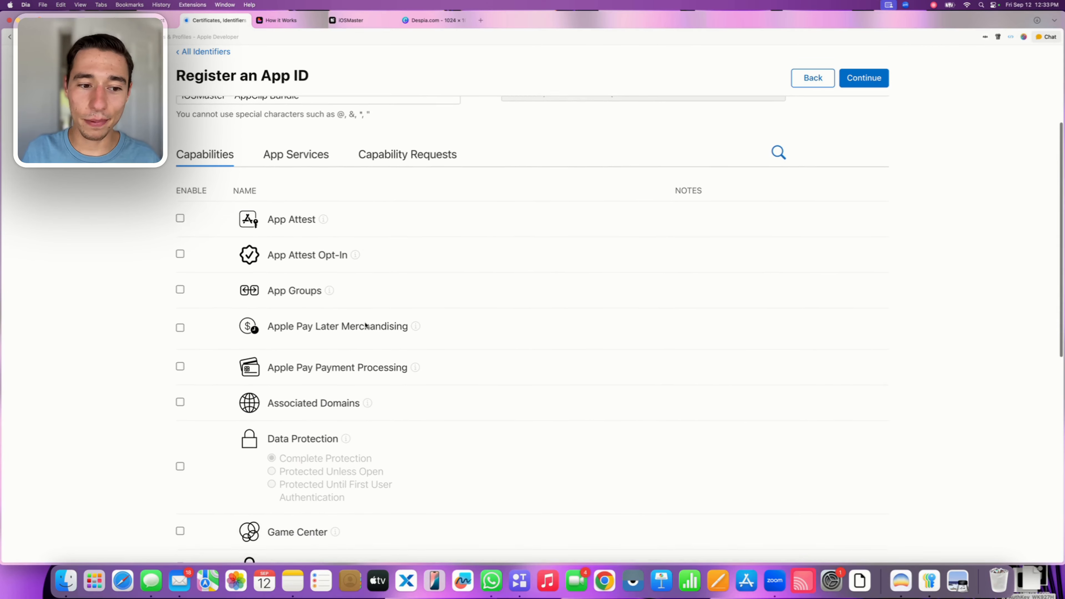
left_click(180, 263)
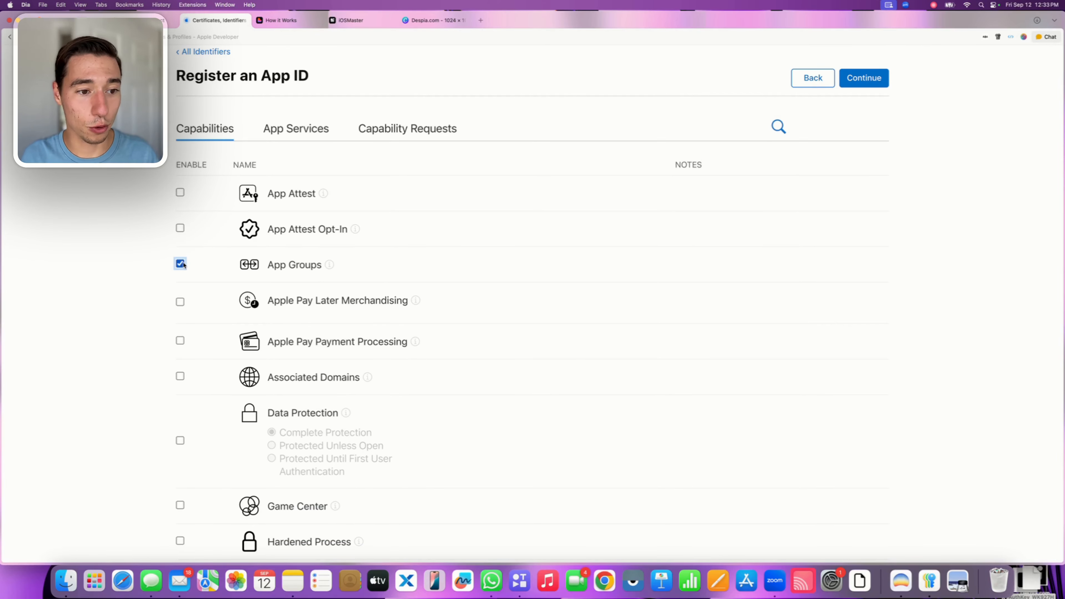
left_click(180, 376)
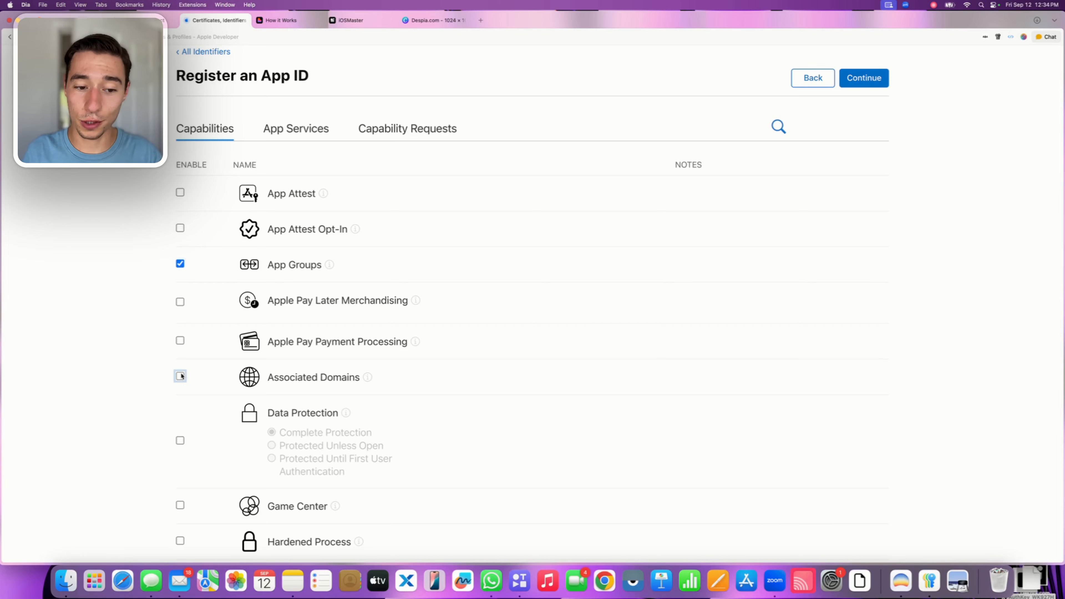
scroll(181, 375, "down", 1)
scroll(181, 377, "down", 2)
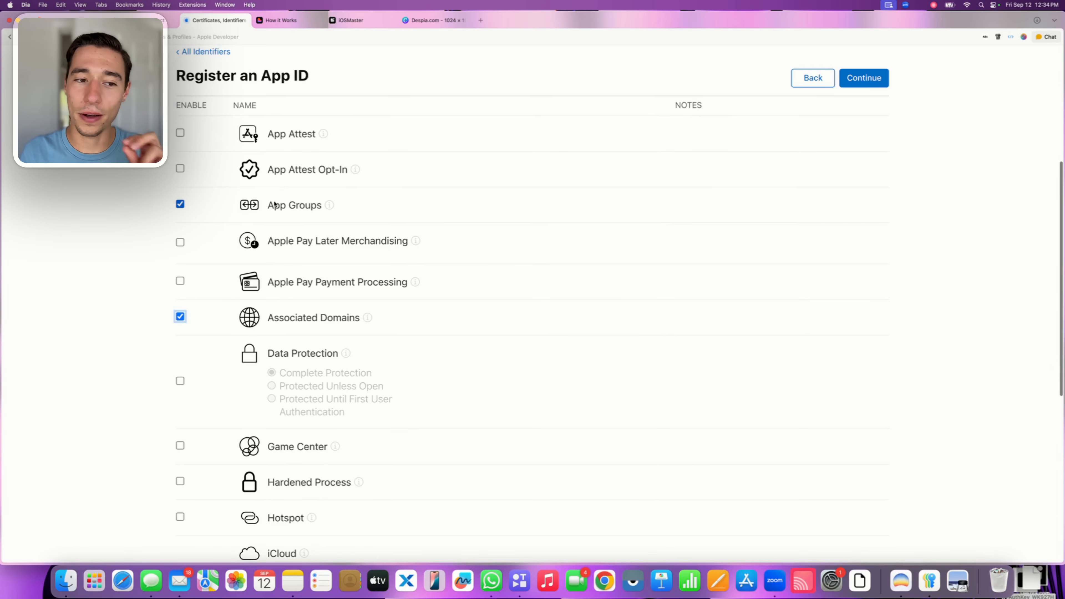
left_click_drag(268, 205, 322, 206)
left_click(164, 338)
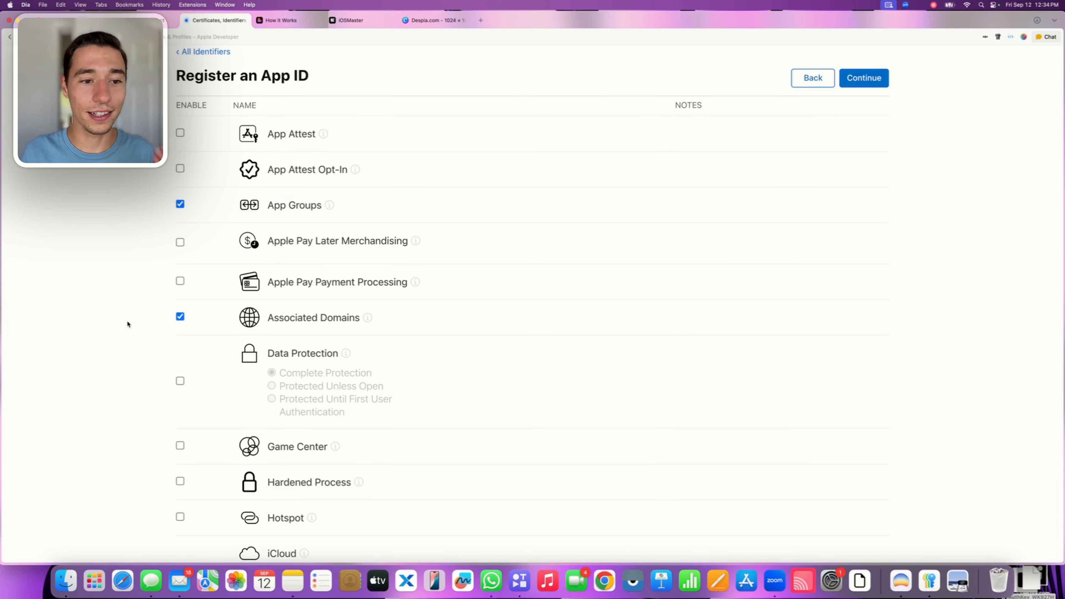
scroll(285, 321, "down", 3)
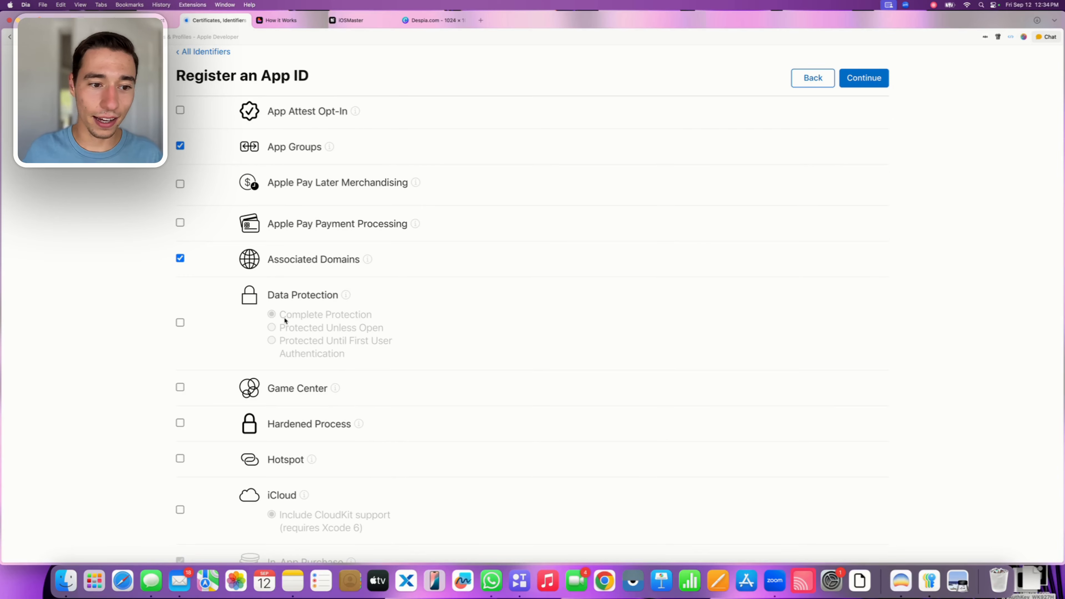
scroll(285, 320, "down", 6)
scroll(285, 321, "down", 5)
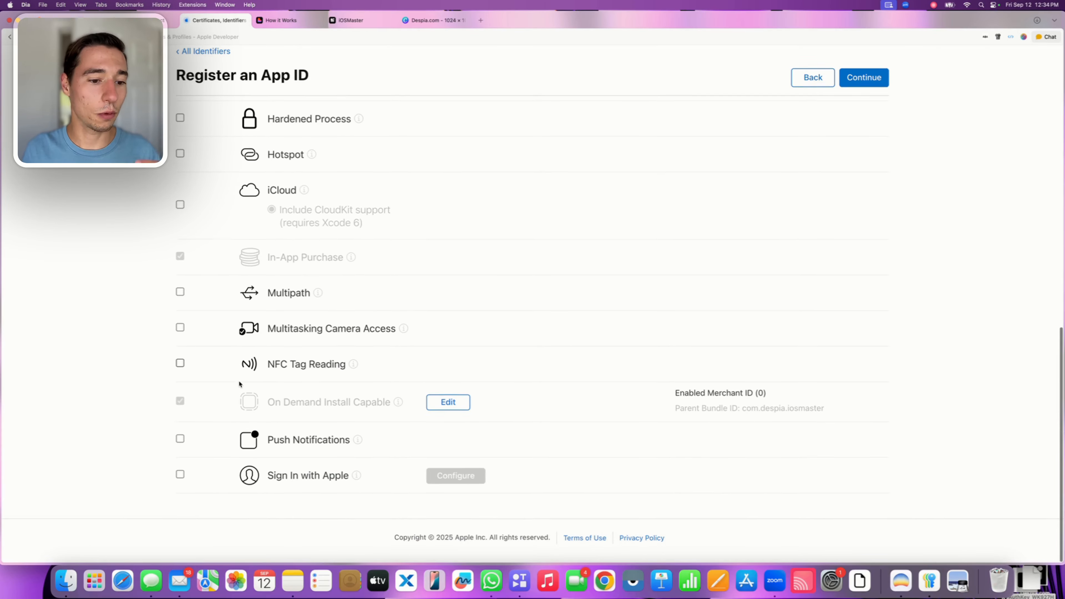
left_click(180, 439)
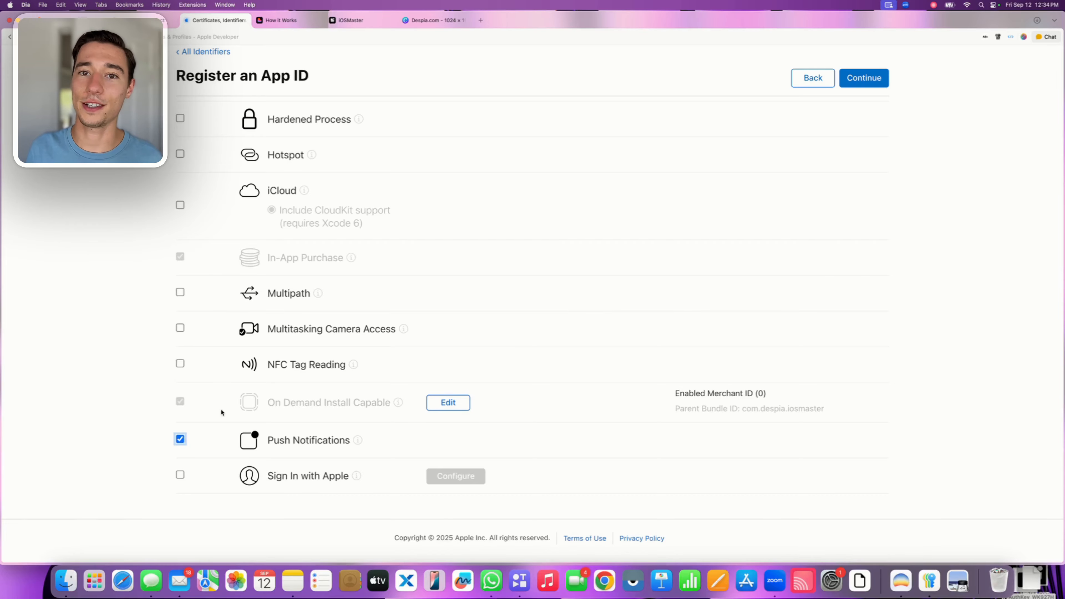
Confirm and register the iOSMaster App Clip App ID, and return to the iOSMaster project in Despia
scroll(268, 385, "up", 20)
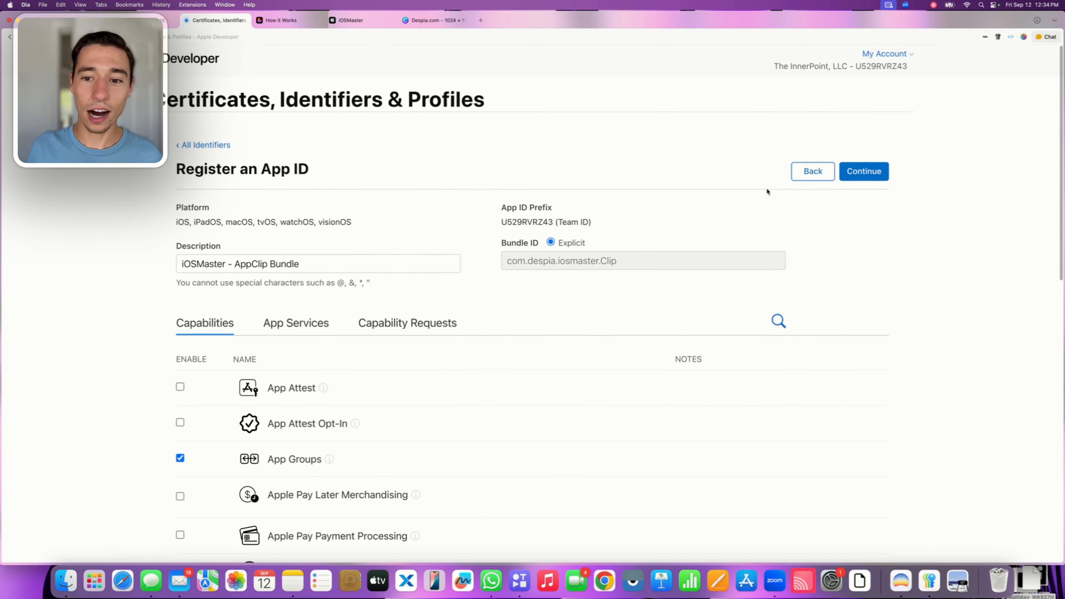
left_click(881, 174)
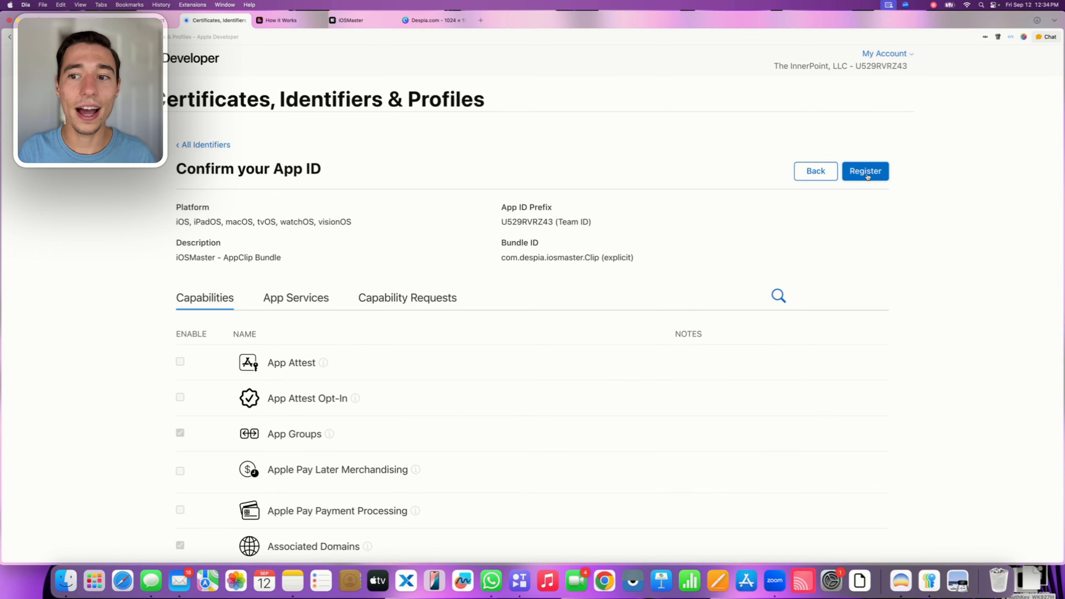
left_click(866, 175)
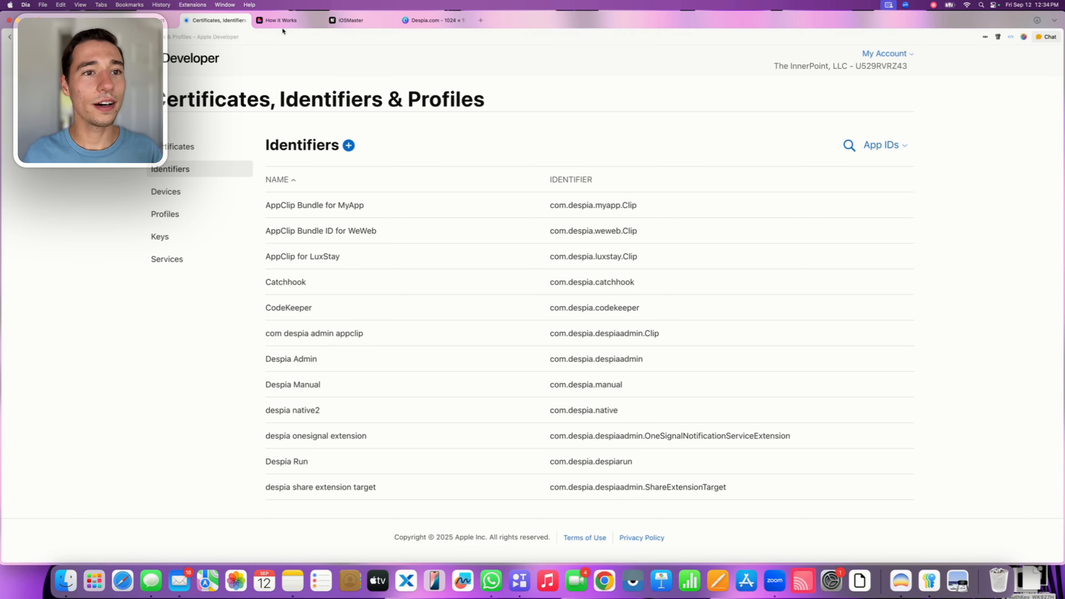
left_click(350, 21)
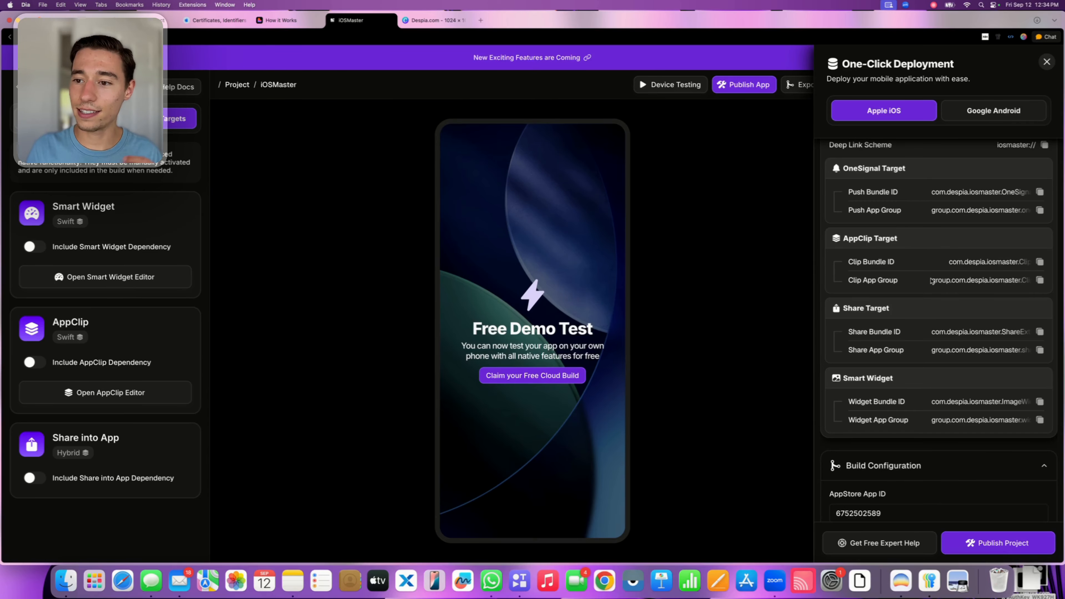
Copy the Clip App Group identifier from the AppClip Target and switch to the Apple Developer identifiers page
left_click_drag(932, 281, 1006, 280)
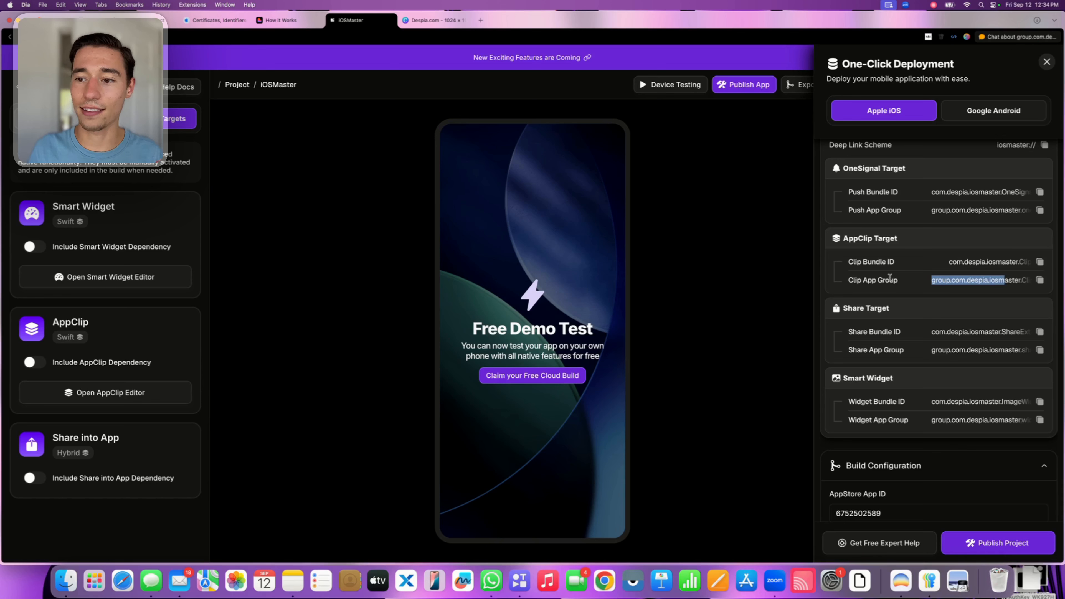
double_click(884, 279)
triple_click(883, 279)
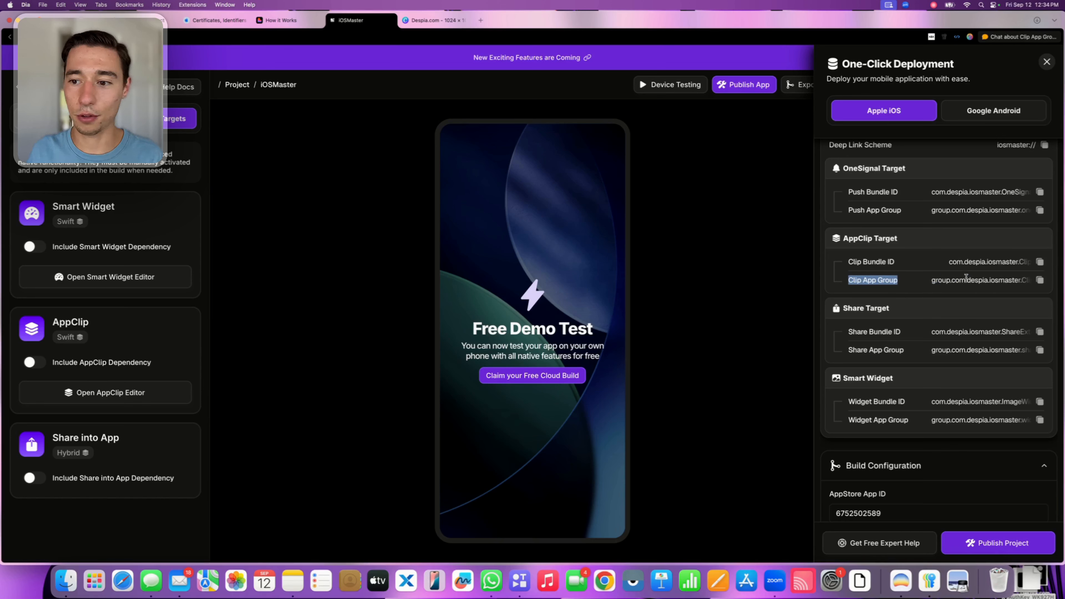
left_click(963, 280)
left_click(217, 24)
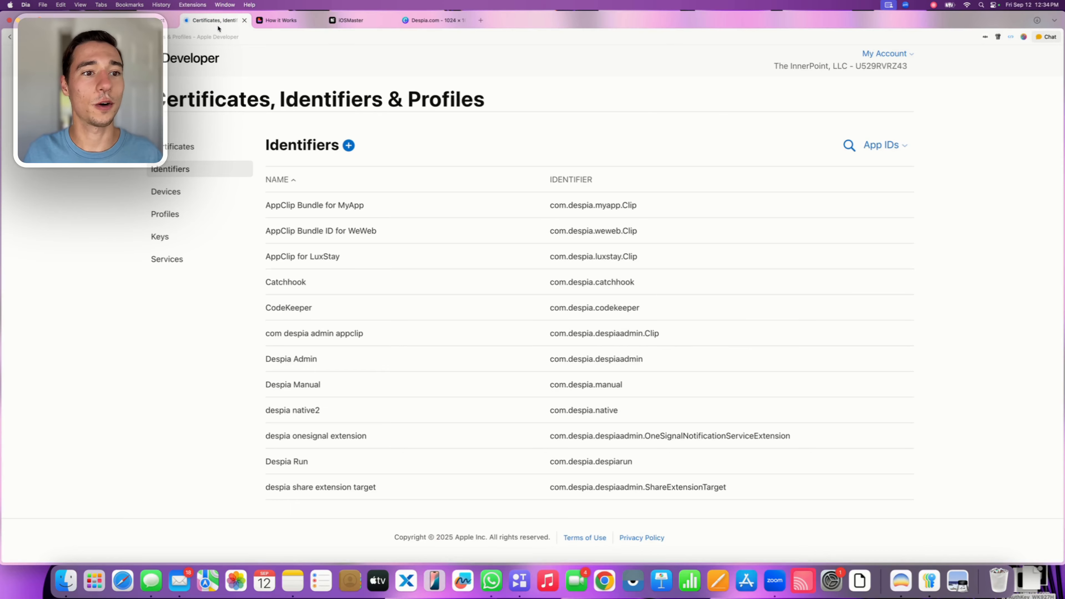
Start registering a new identifier of the App Groups type
left_click(350, 145)
scroll(250, 235, "down", 2)
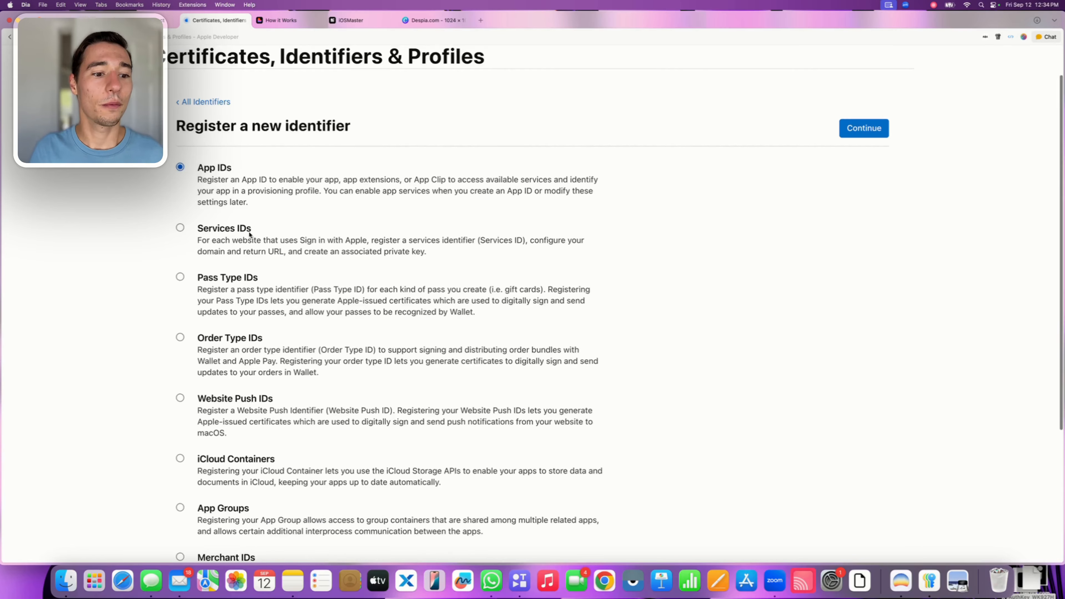
scroll(250, 235, "down", 8)
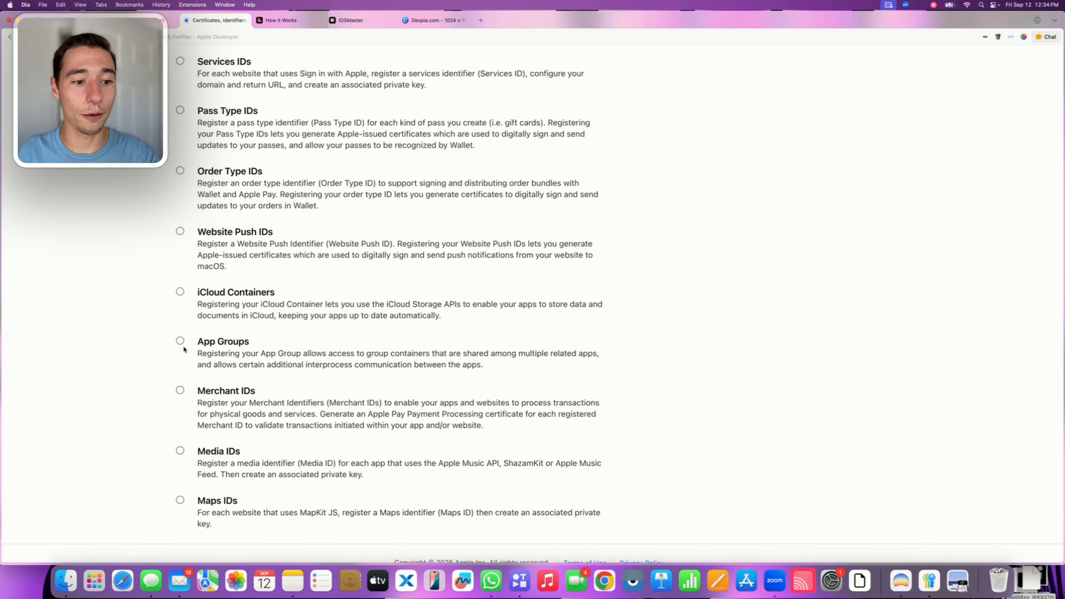
left_click(181, 341)
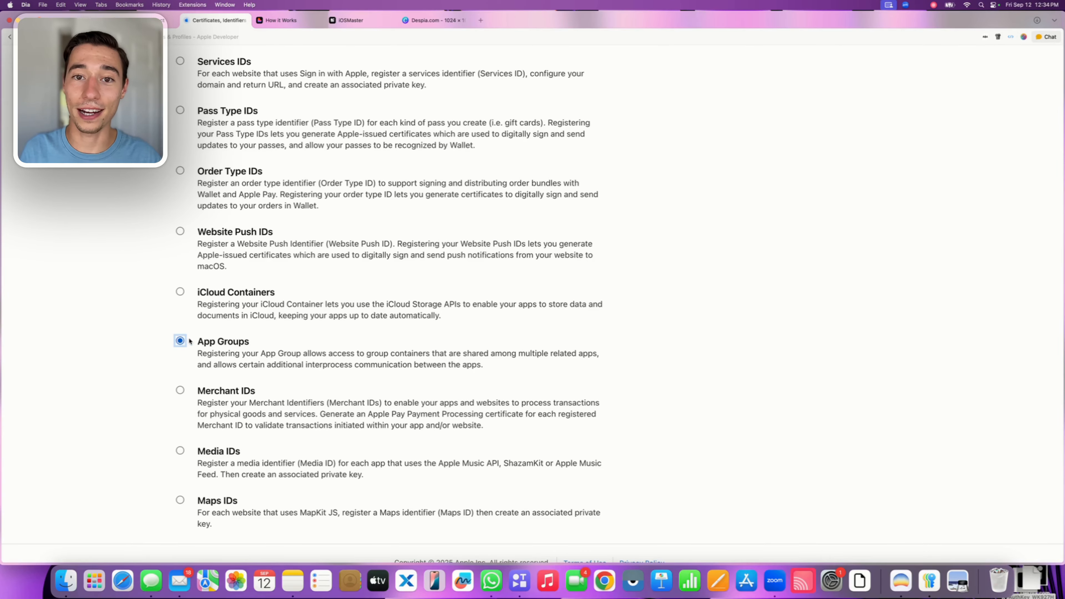
scroll(181, 341, "up", 10)
left_click(861, 171)
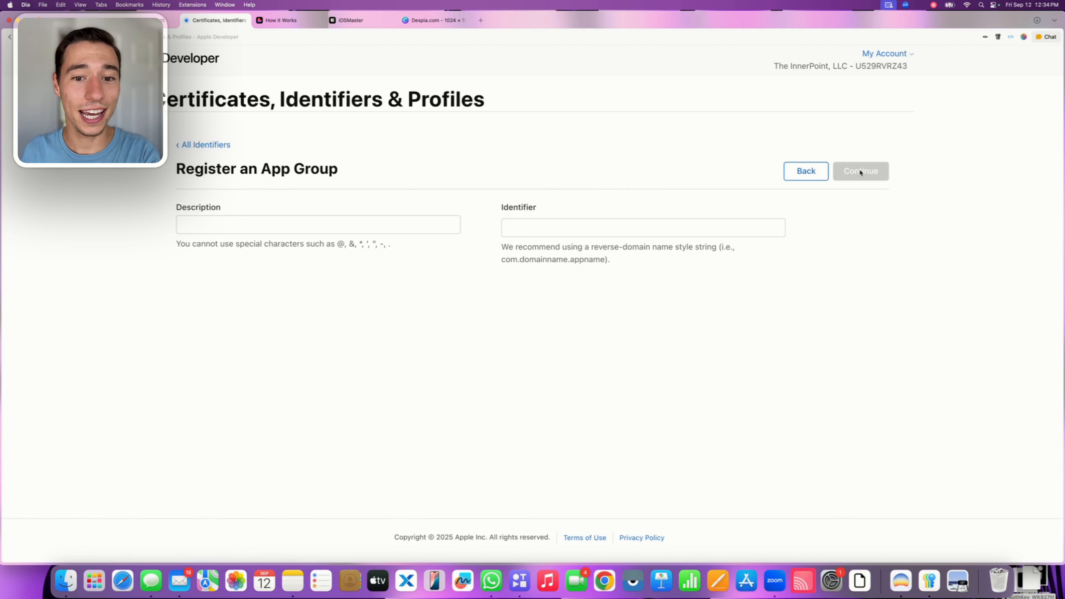
Set the new app group's identifier to group.com.despia.iosmaster.Clip
left_click(538, 231)
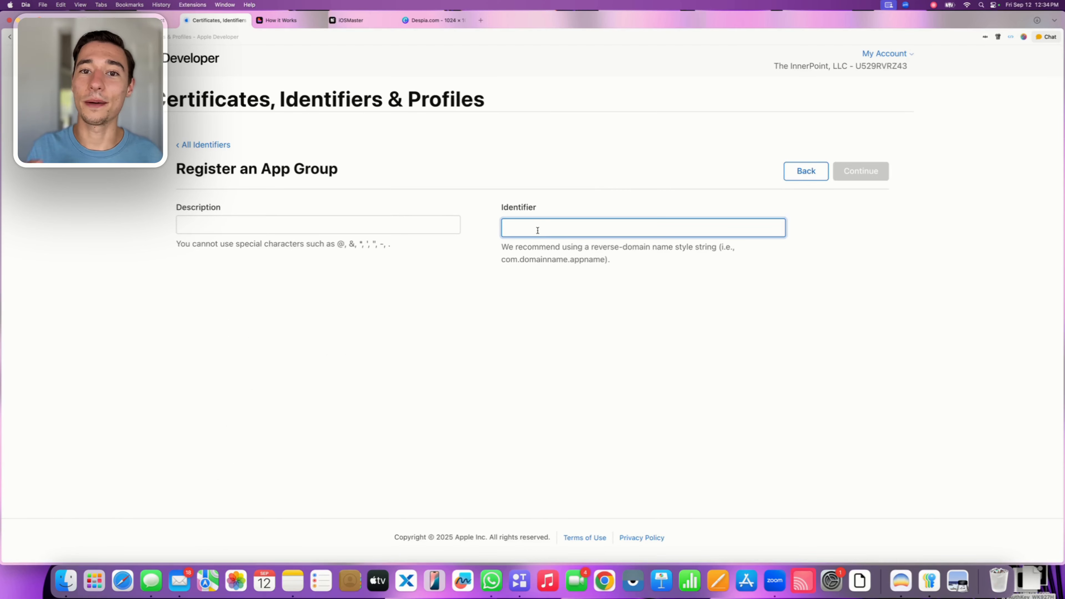
type("group.com.despia.iosmaster.Clip")
left_click(507, 306)
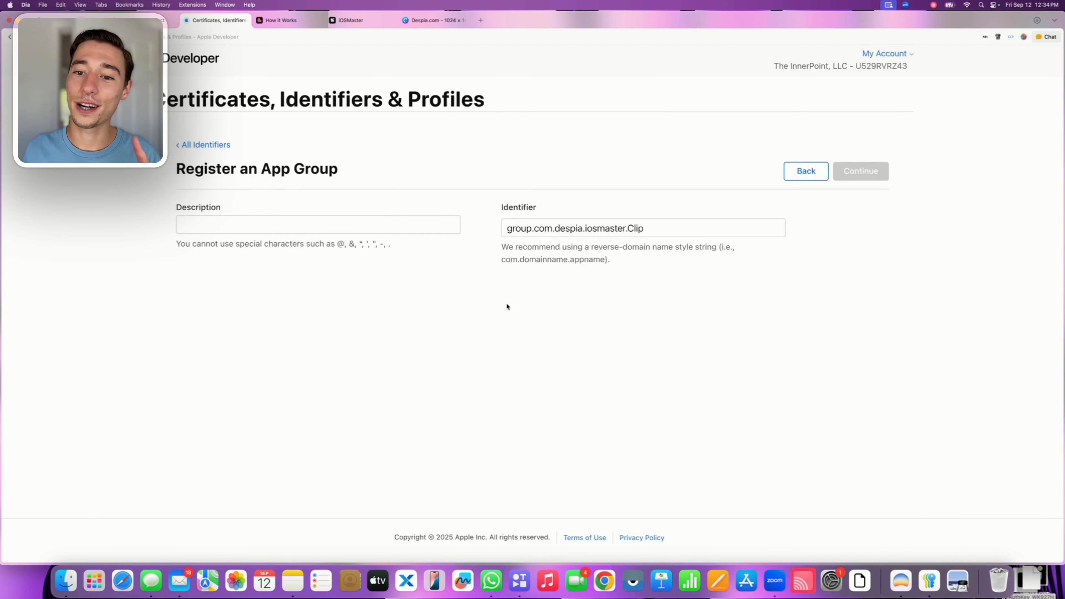
Enter "iOSMaster AppClip AppGroup" as the app group's description and register the group
left_click(368, 224)
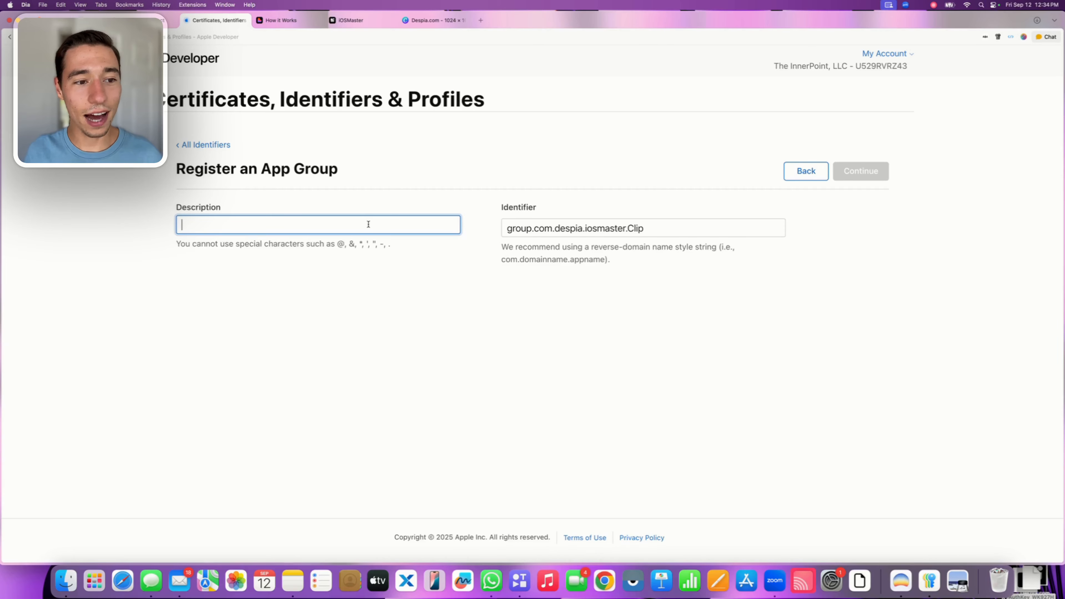
type("iO")
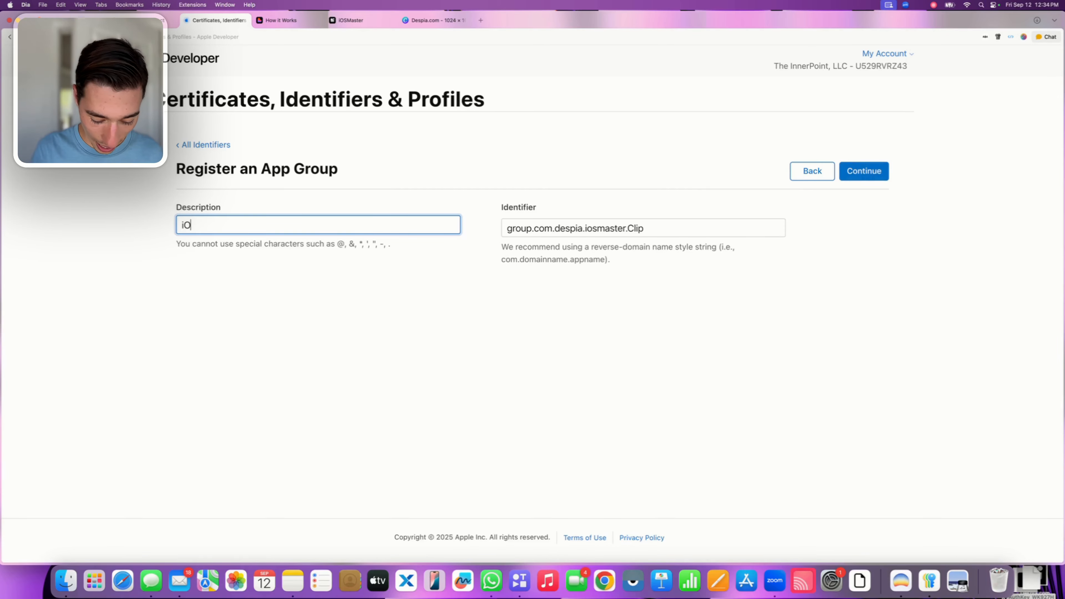
type("SMaster")
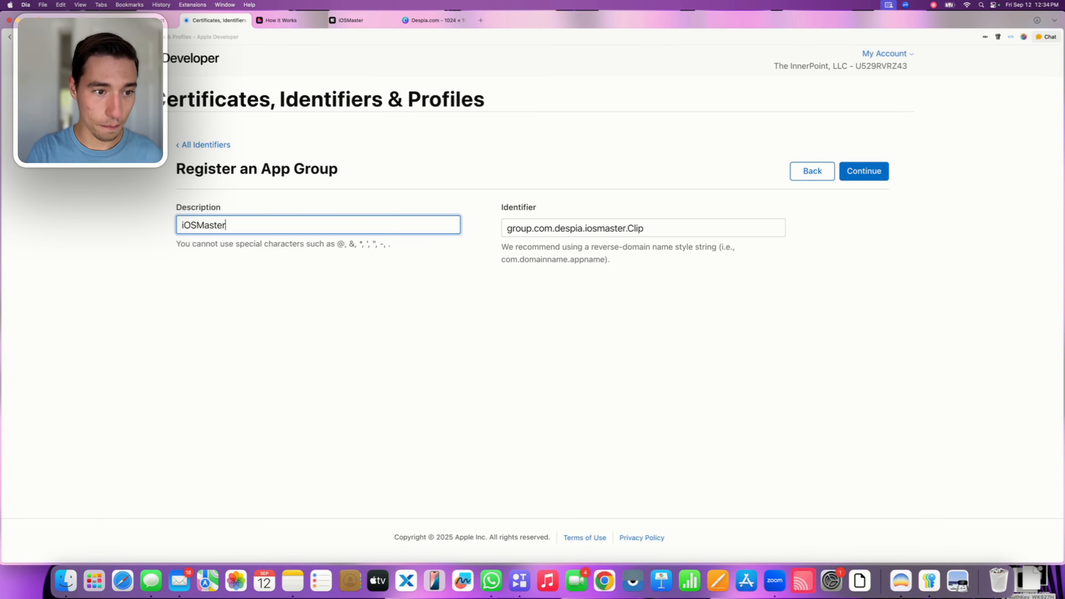
type(" Ap")
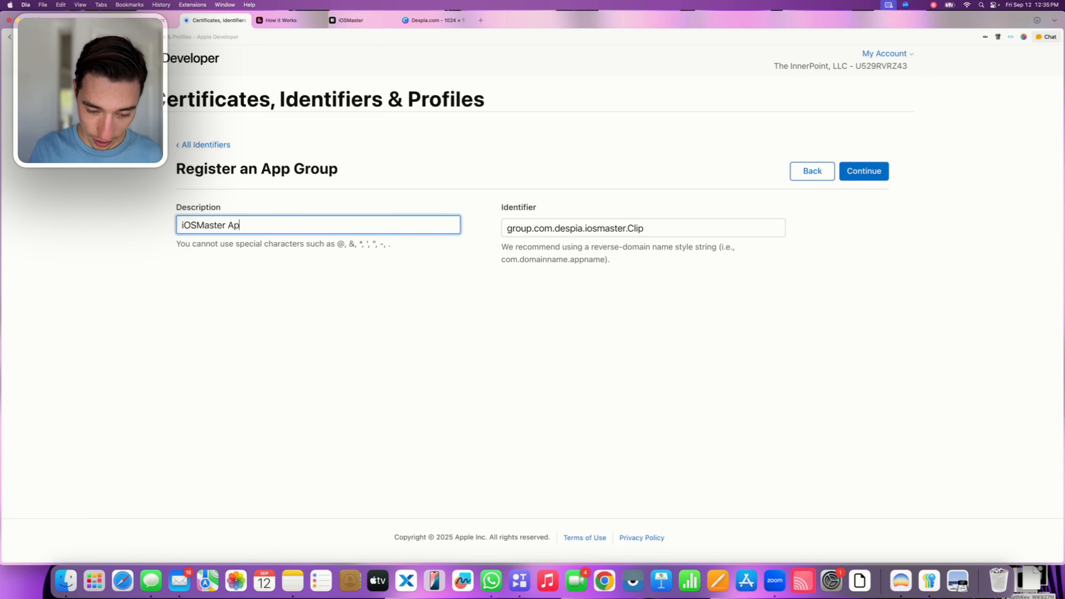
type("pClip A")
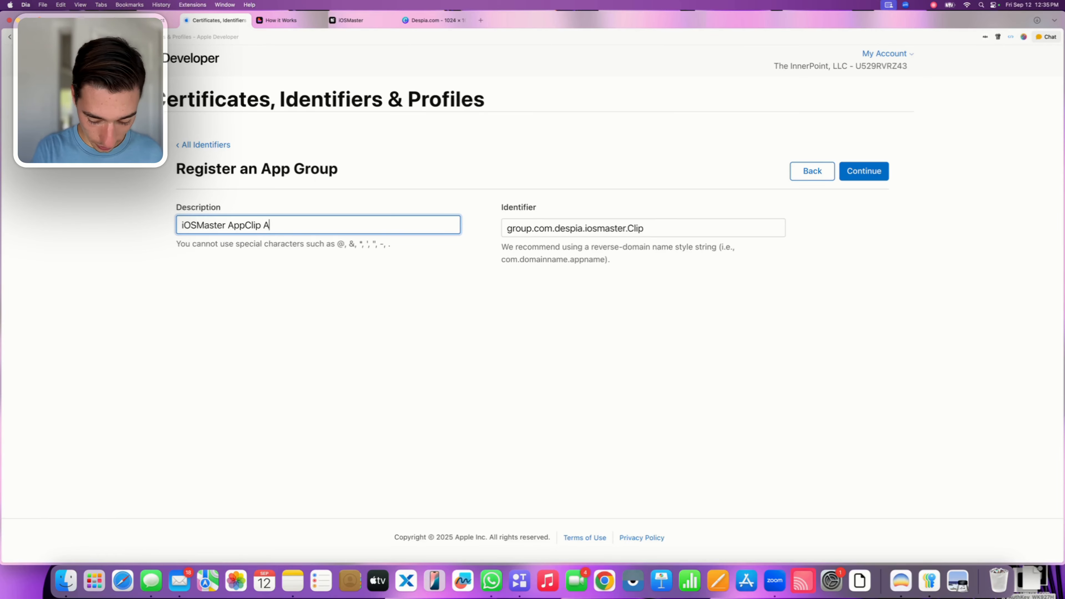
type("ppGroup")
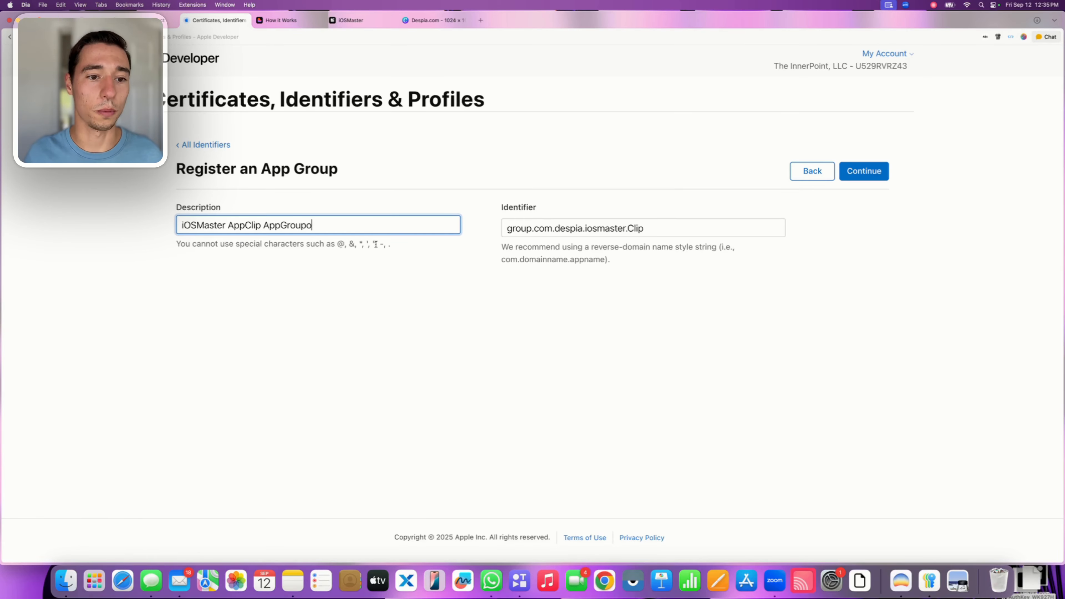
left_click(409, 321)
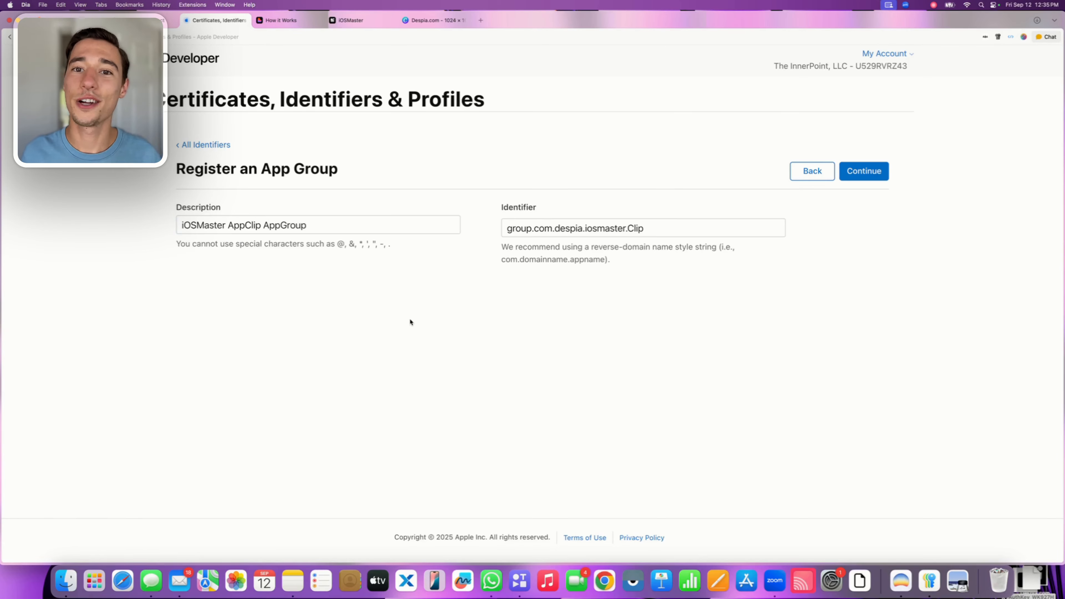
left_click(858, 177)
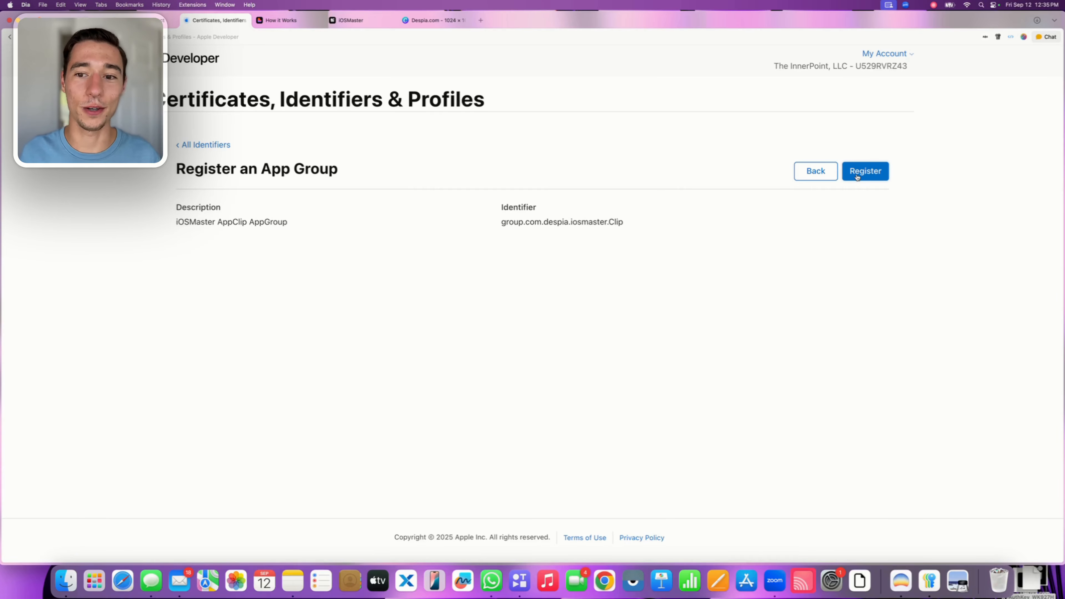
left_click(858, 177)
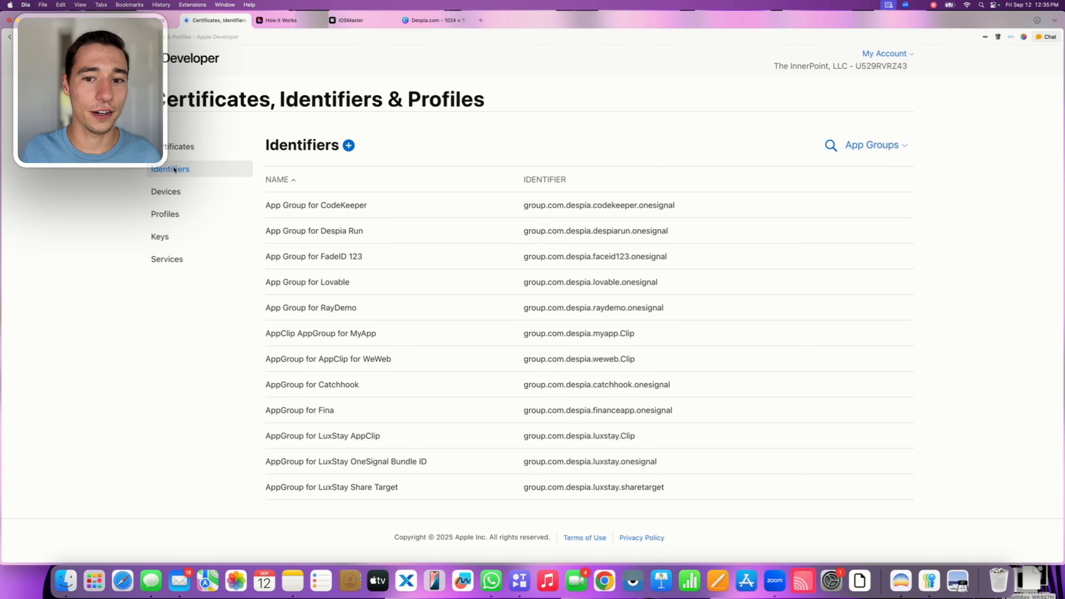
Search the App IDs for "iOSMaster" and open the "iOSMaster - AppClip Bundle" App ID
left_click(173, 146)
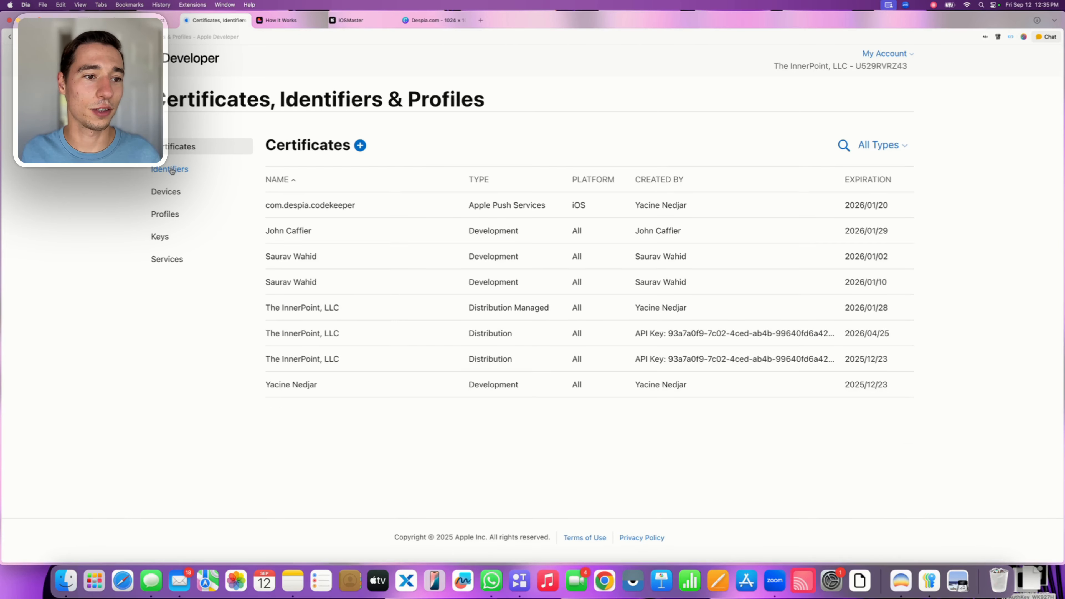
left_click(172, 170)
left_click(890, 147)
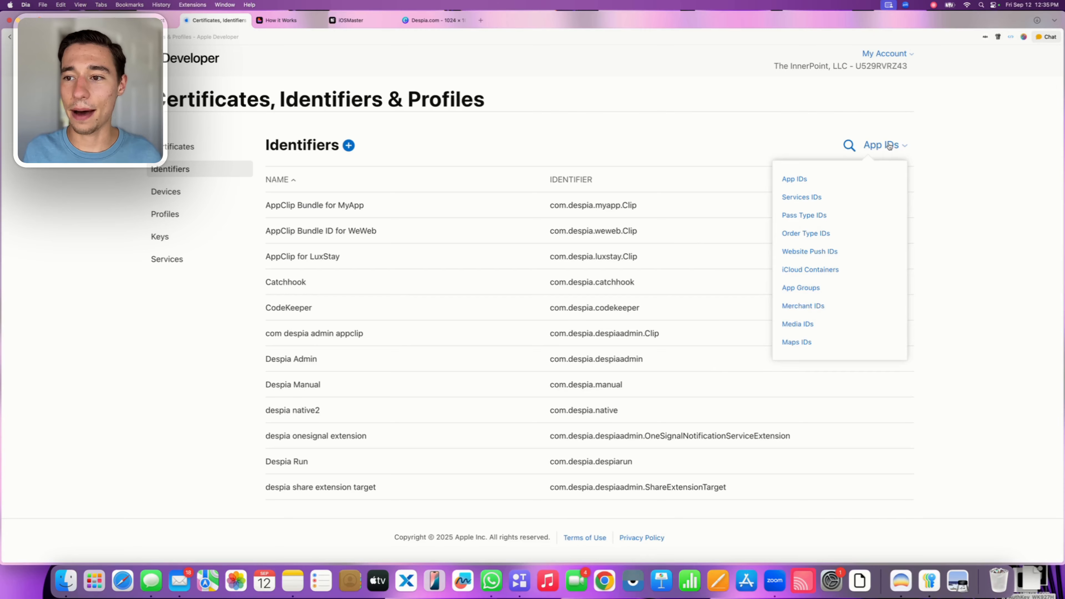
left_click(788, 179)
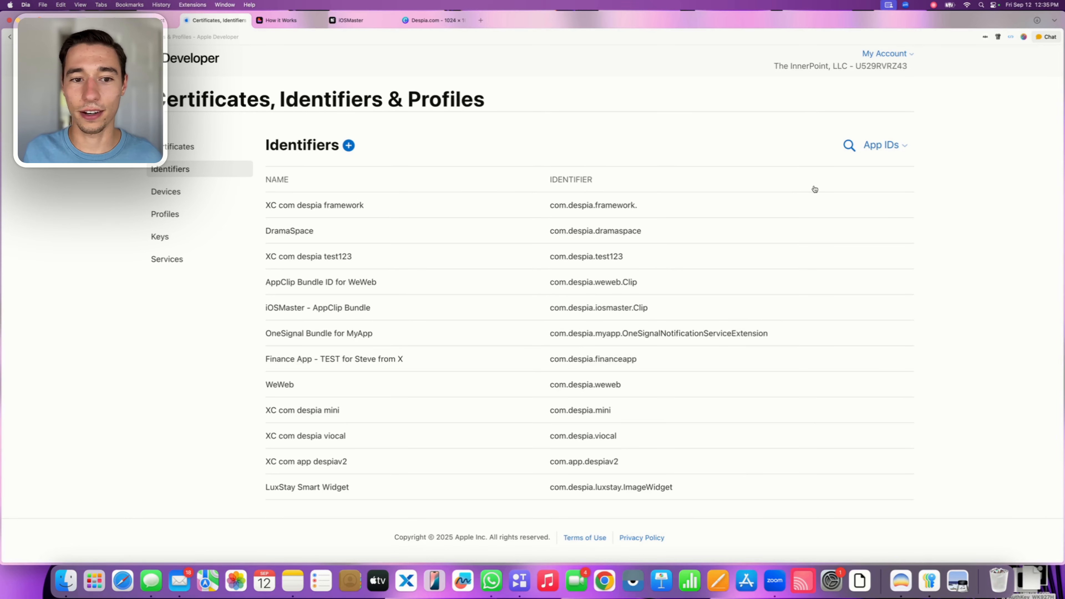
left_click(849, 145)
type("i")
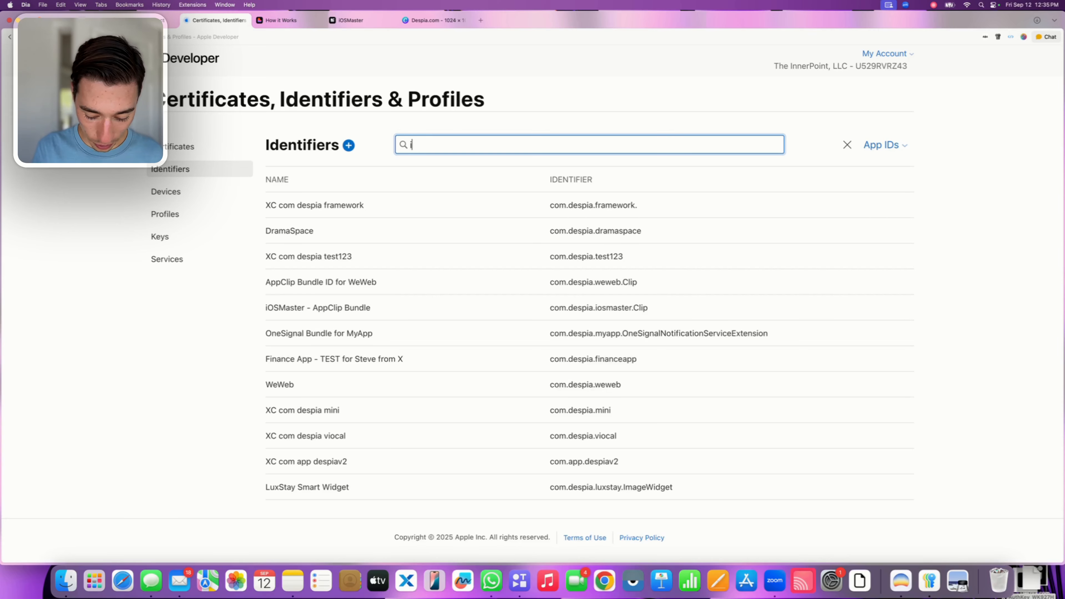
type("OSMa")
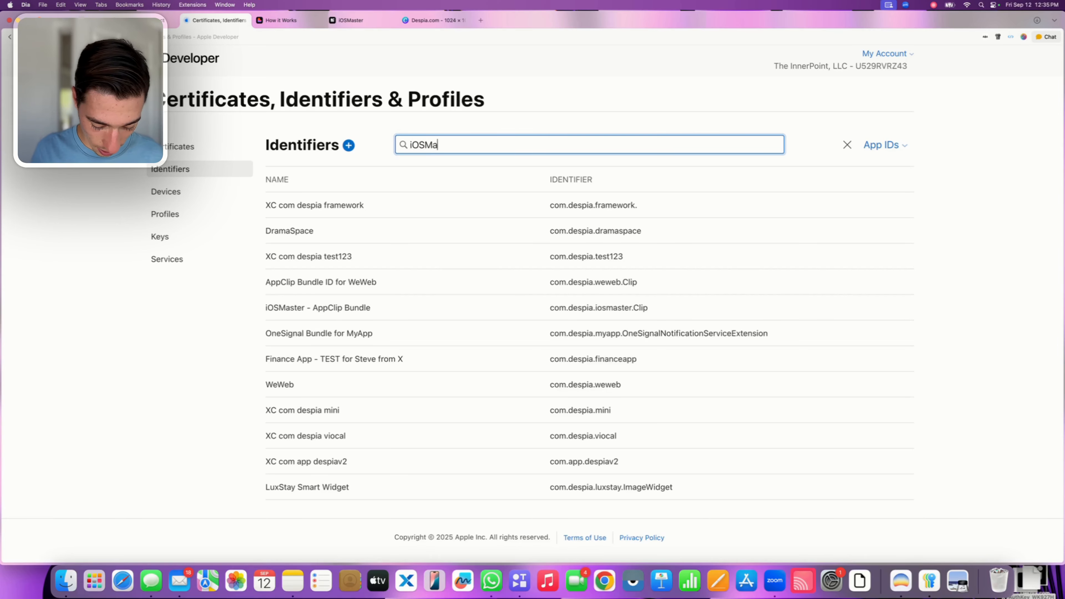
type("tser")
key("BackSpace")
key("BackSpace")
key("BackSpace")
key("BackSpace")
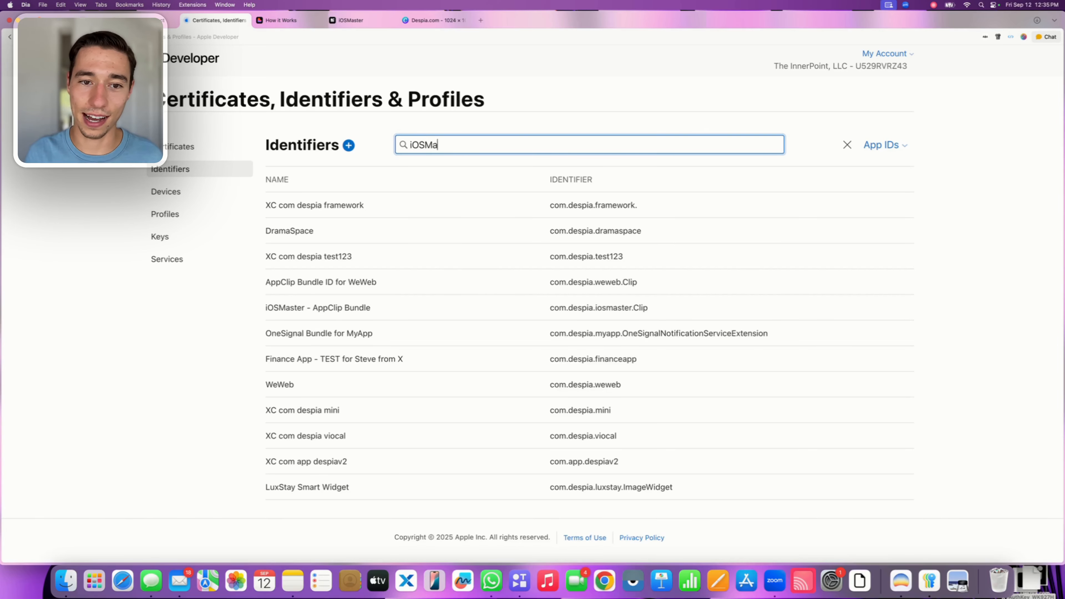
type("ster")
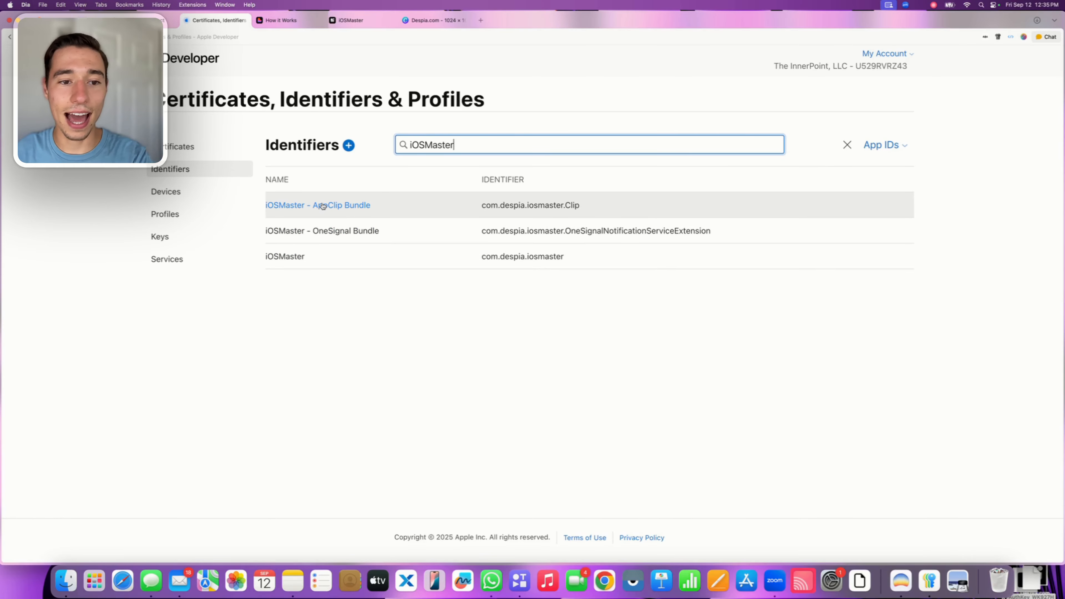
left_click(343, 206)
Open the app group assignment of the AppClip Bundle's App Groups capability
scroll(343, 208, "down", 3)
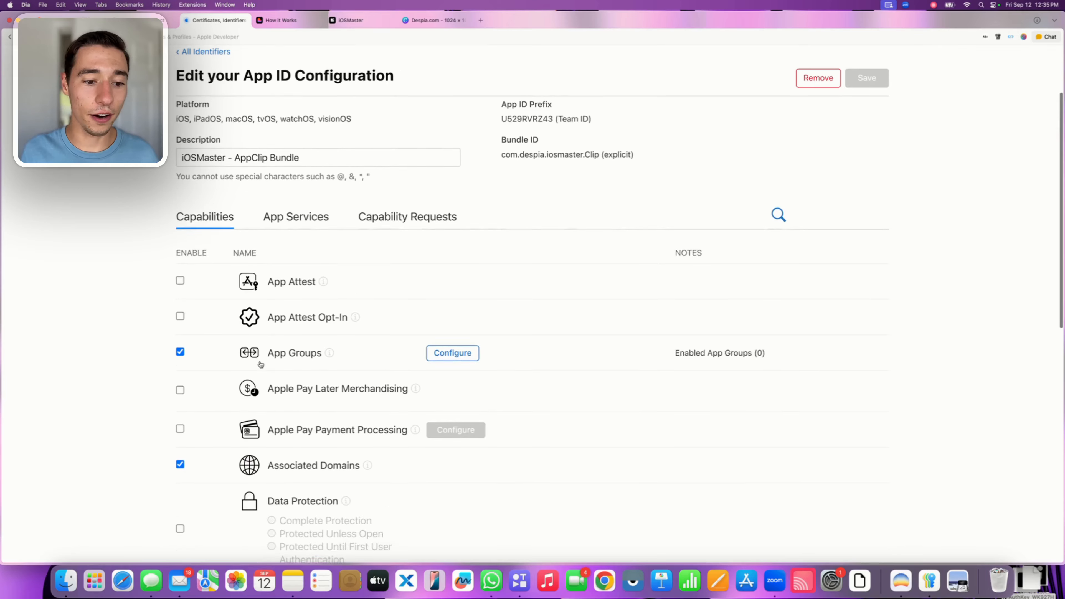
left_click_drag(268, 261, 322, 263)
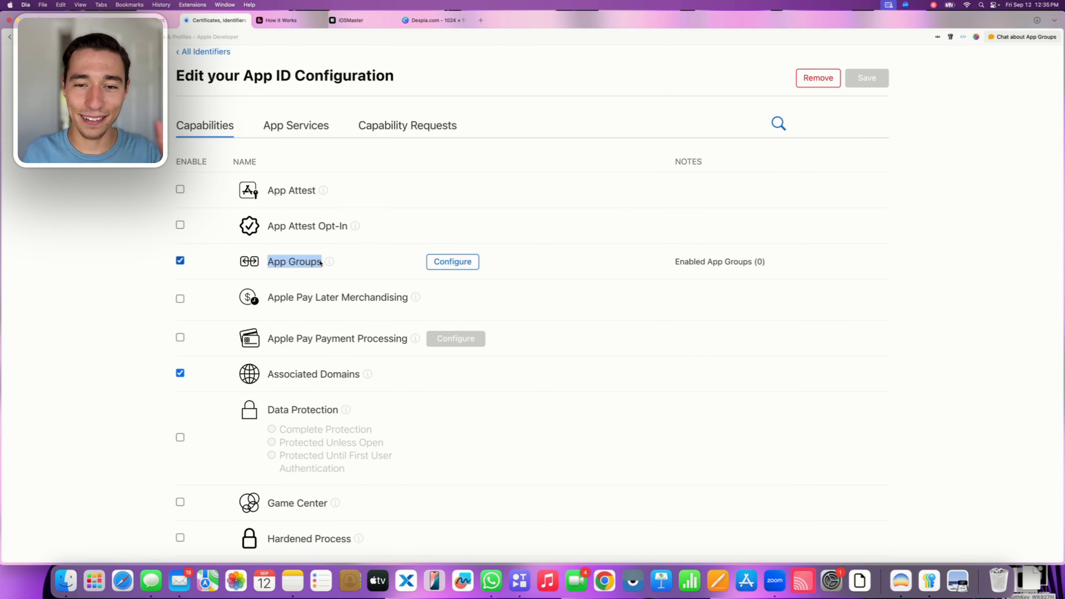
left_click(468, 261)
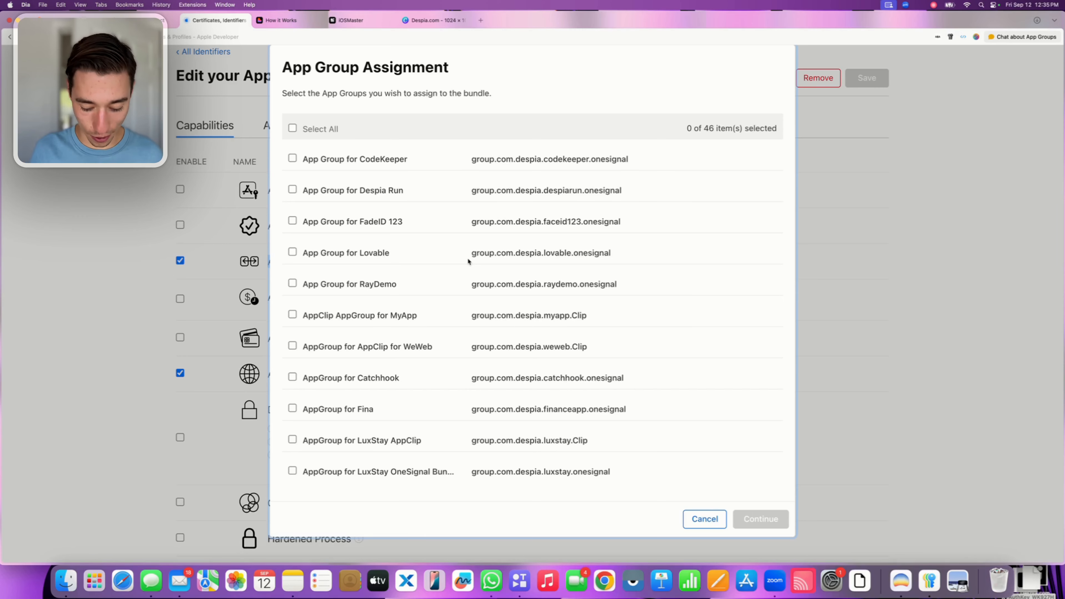
Find "iOSMaster" among the app groups and select iOSMaster AppClip AppGroup (group.com.despia.iosmaster.Clip) for assignment
key("super+f")
key("BackSpace")
key("BackSpace")
key("BackSpace")
key("BackSpace")
key("BackSpace")
key("BackSpace")
key("BackSpace")
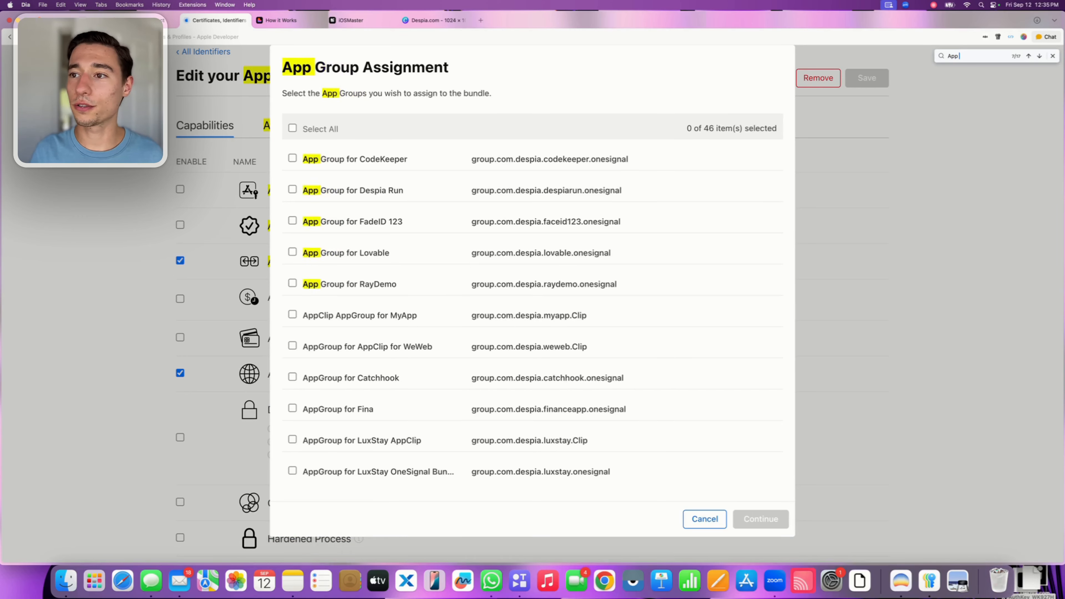
key("BackSpace")
key("BackSpace")
key("BackSpace")
type("ios")
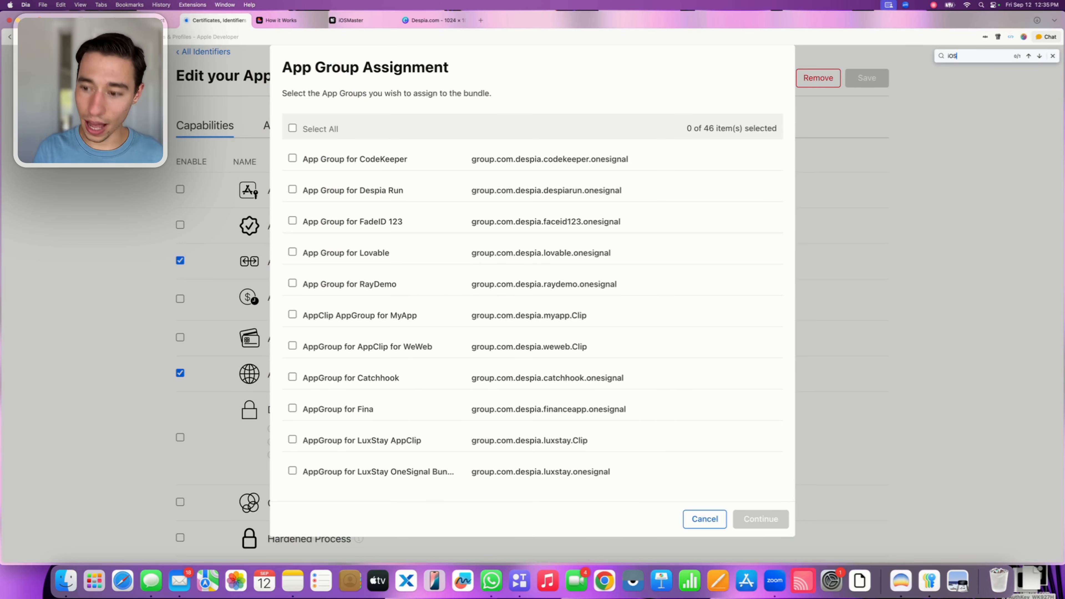
type(" Master")
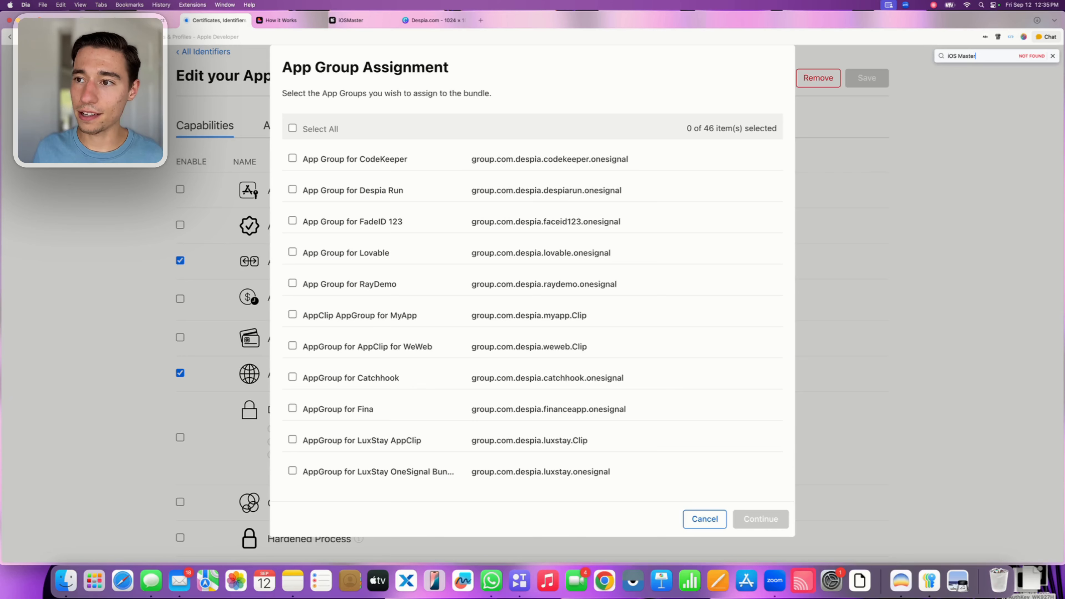
key("BackSpace")
key("BackSpace")
key("BackSpace")
key("BackSpace")
key("BackSpace")
key("BackSpace")
key("BackSpace")
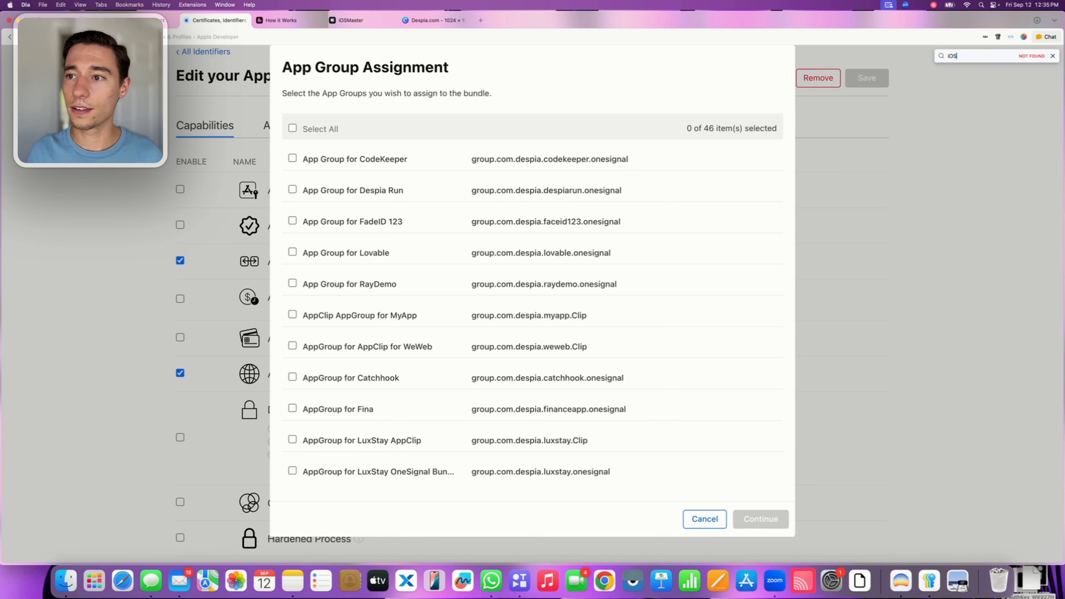
type("Master")
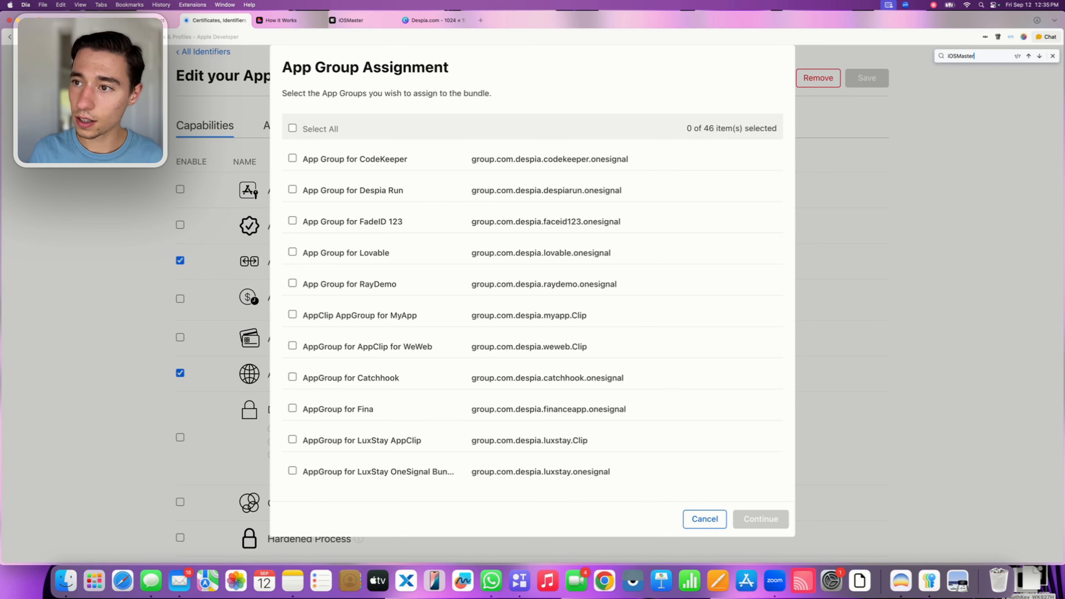
key("Return")
key("Return")
key("Return")
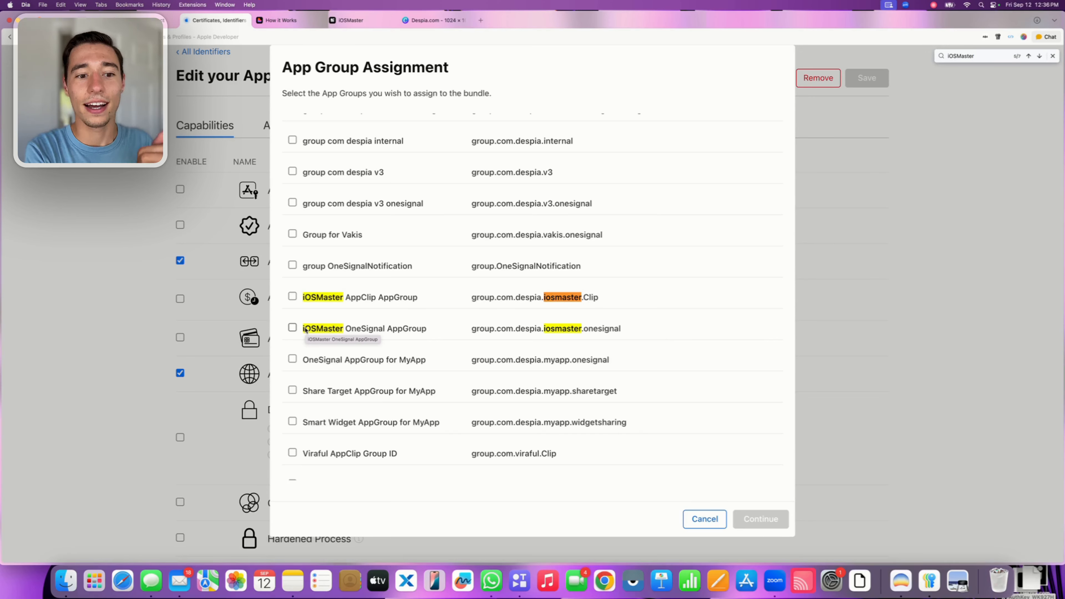
left_click(292, 296)
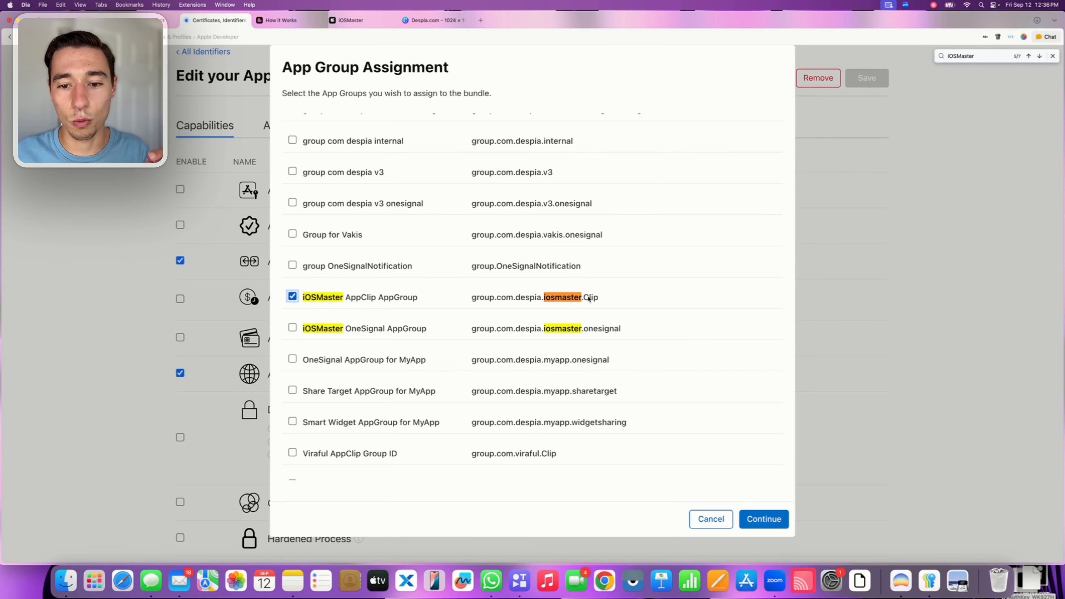
Assign the selected iOSMaster AppClip AppGroup to the AppClip Bundle and save the App ID's modified capabilities
left_click_drag(583, 298, 605, 299)
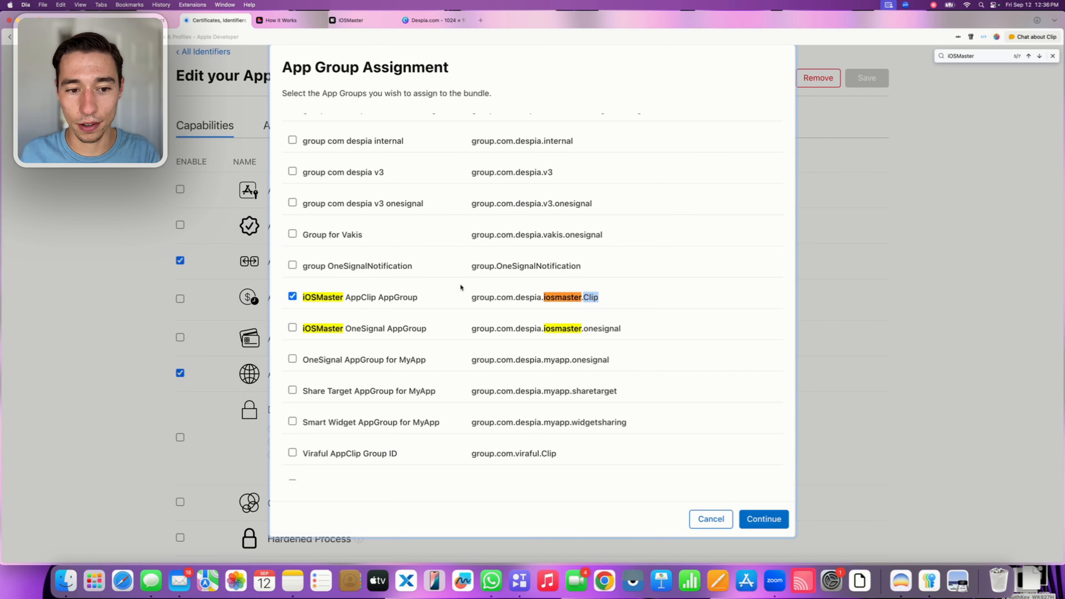
left_click_drag(345, 297, 421, 298)
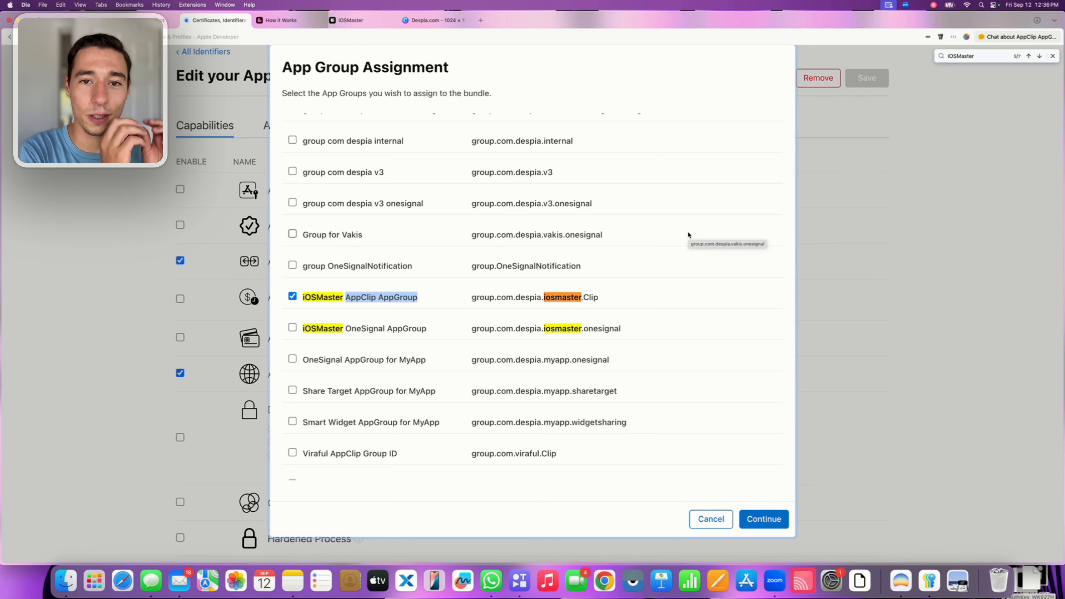
left_click(771, 520)
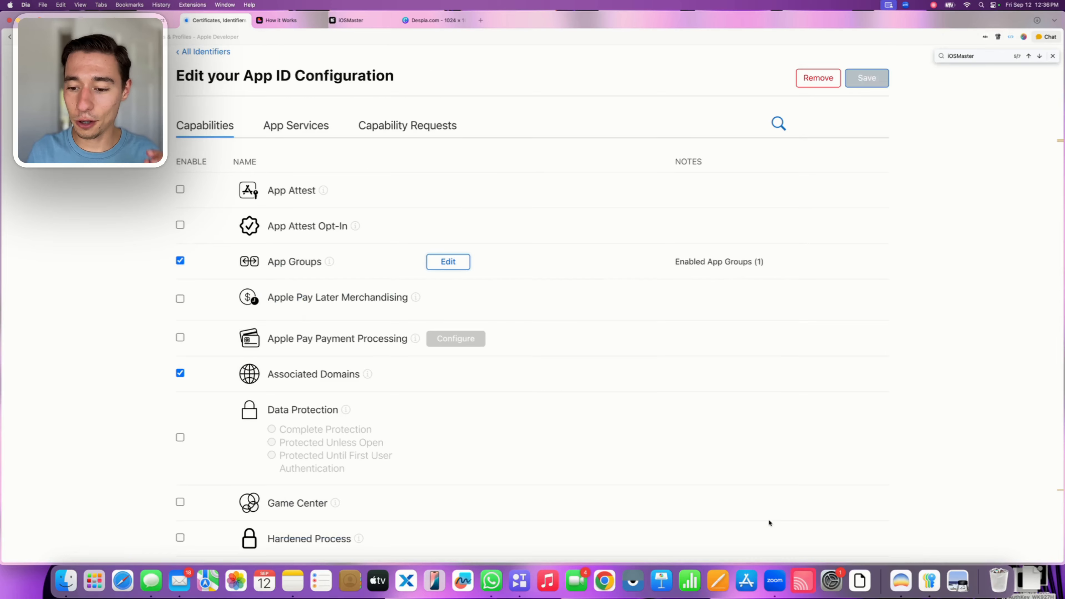
left_click(874, 86)
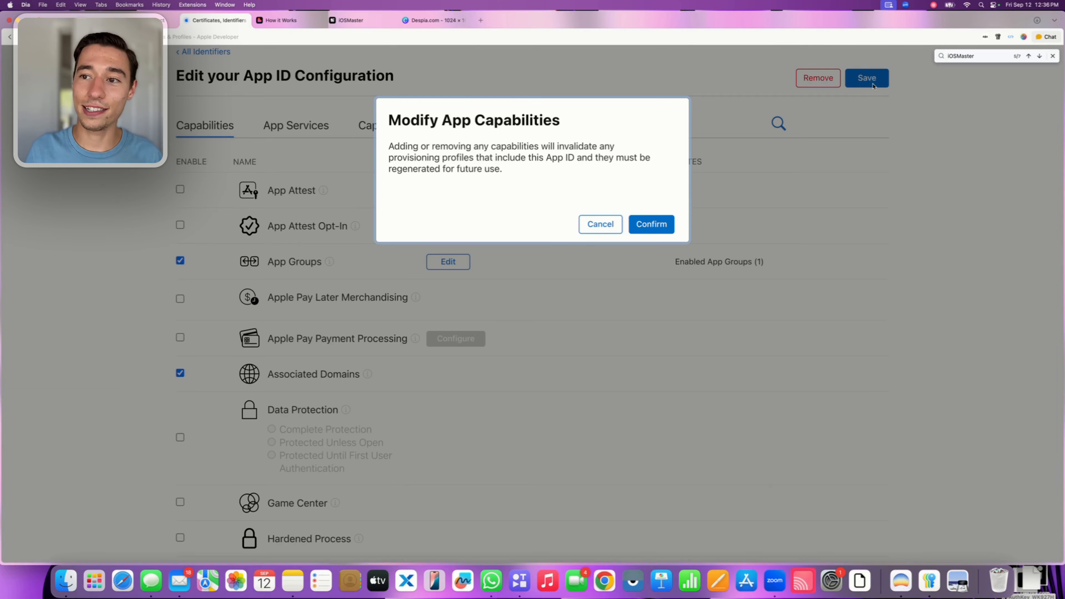
left_click(666, 227)
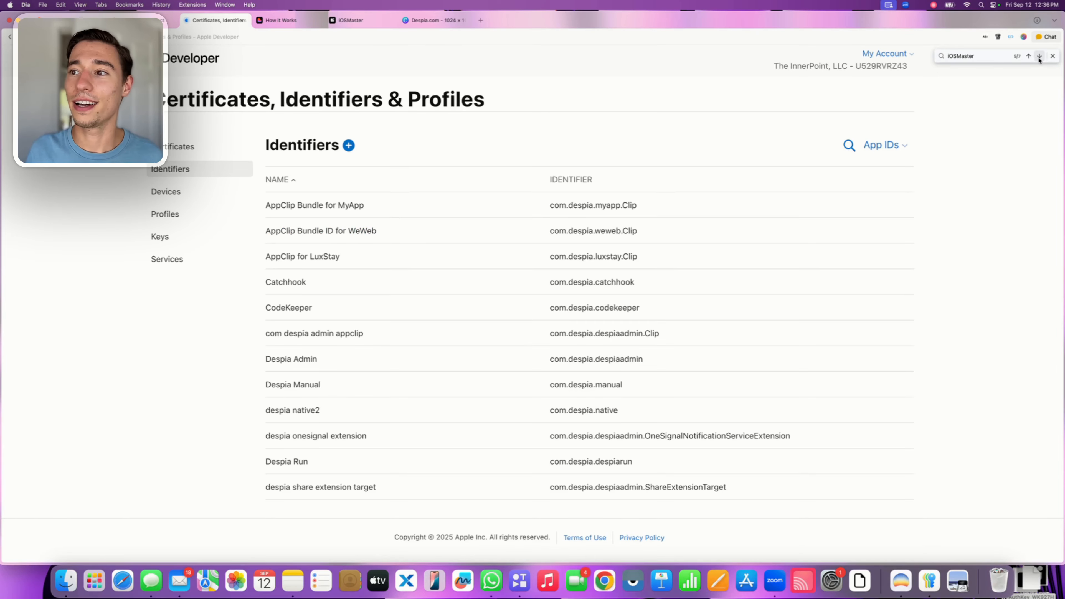
left_click(1052, 59)
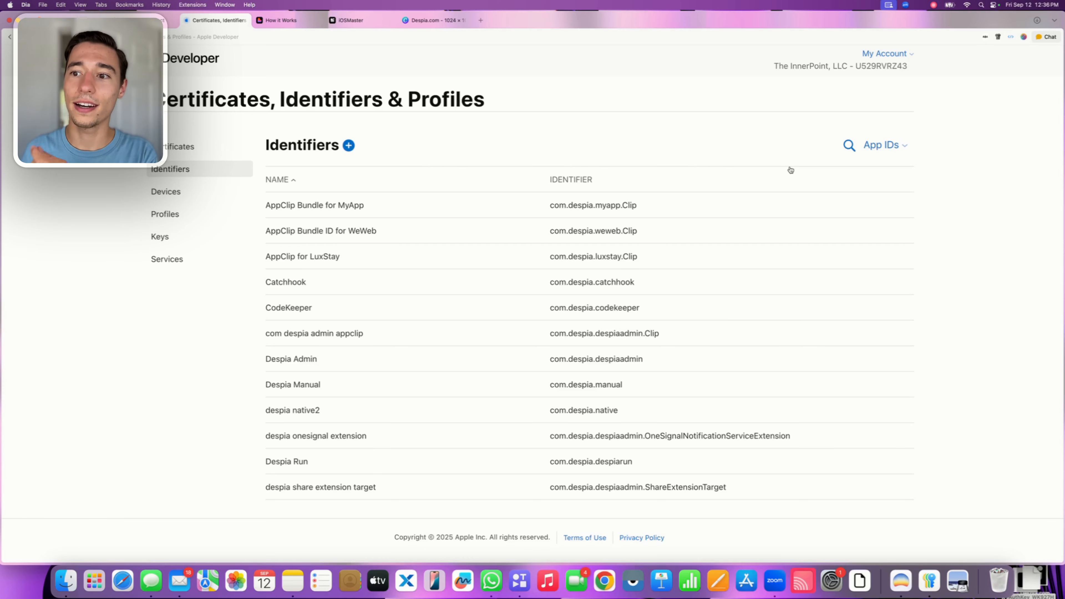
Search the App IDs for "iOSMaster" and open the main iOSMaster App ID (com.despia.iosmaster)
left_click(849, 146)
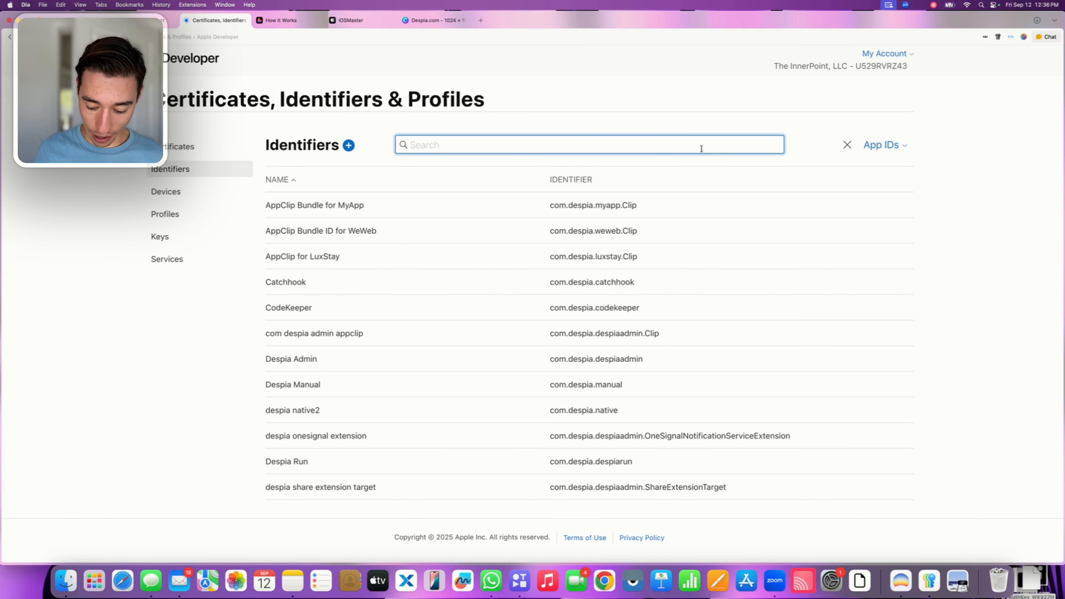
type("iOSMas")
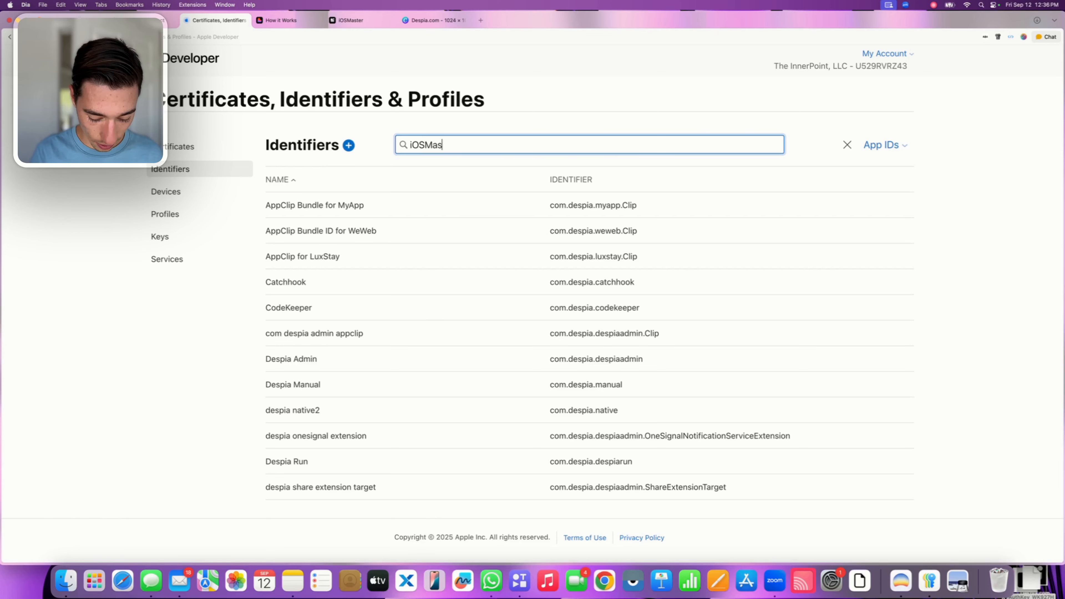
type("ters")
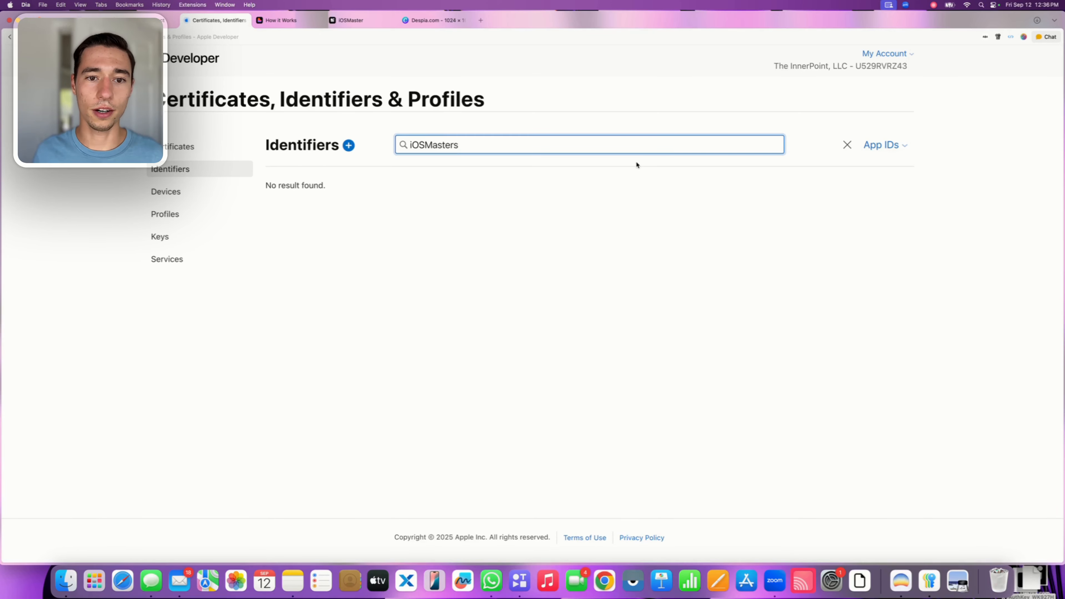
key("BackSpace")
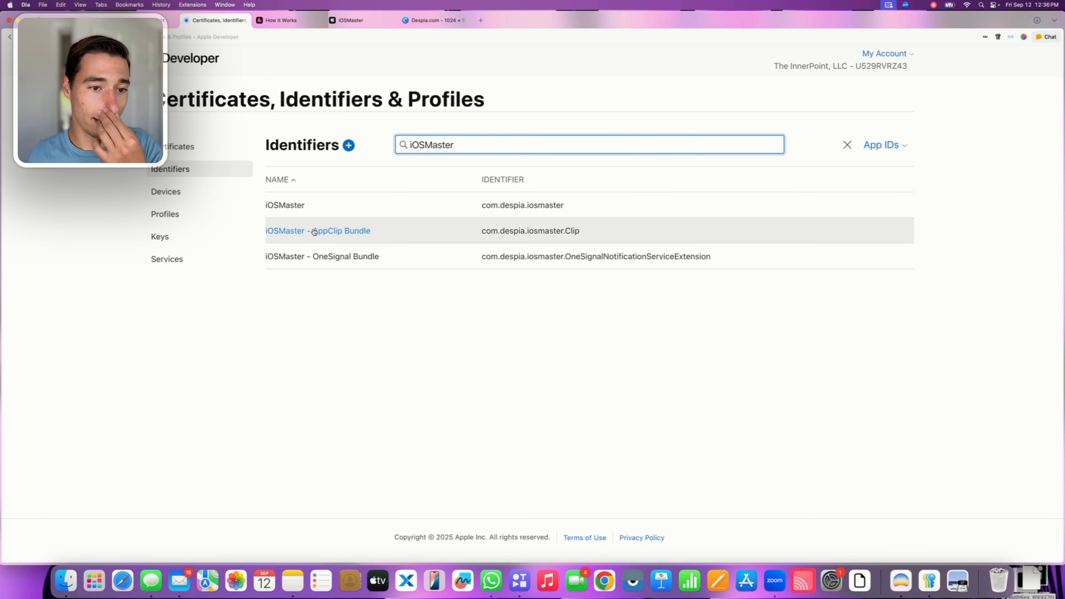
left_click(279, 209)
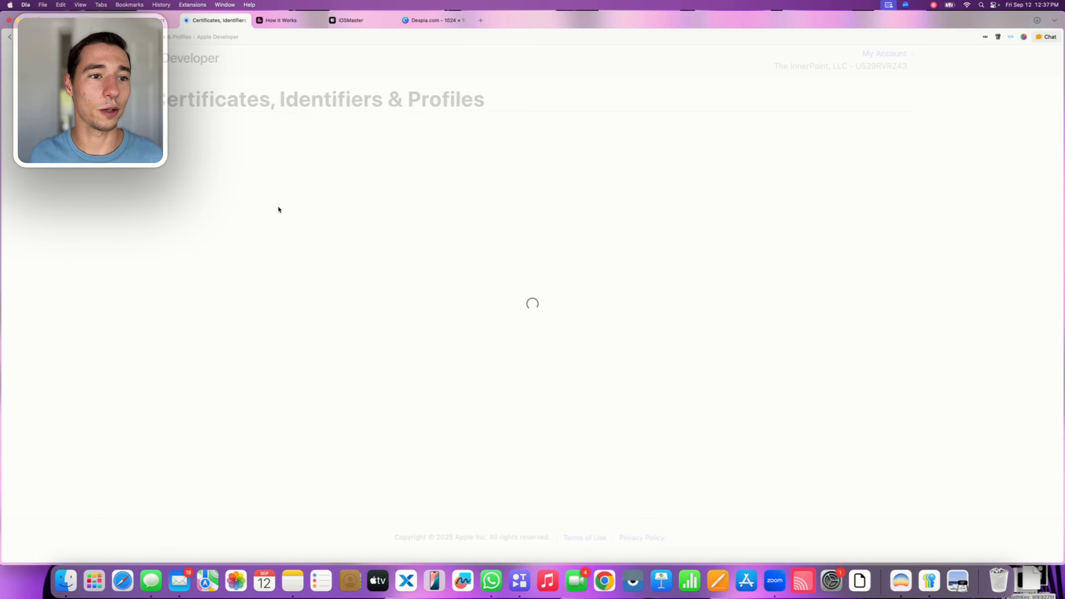
Open the app group assignment of the main iOSMaster App ID's App Groups capability
scroll(259, 301, "down", 2)
scroll(260, 302, "down", 4)
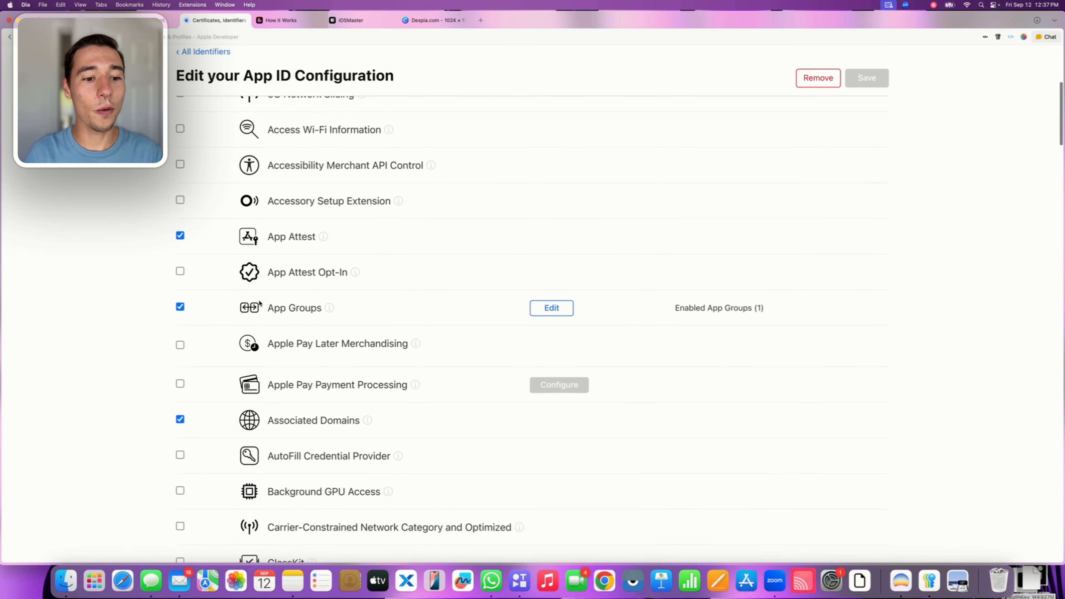
left_click_drag(268, 303, 321, 301)
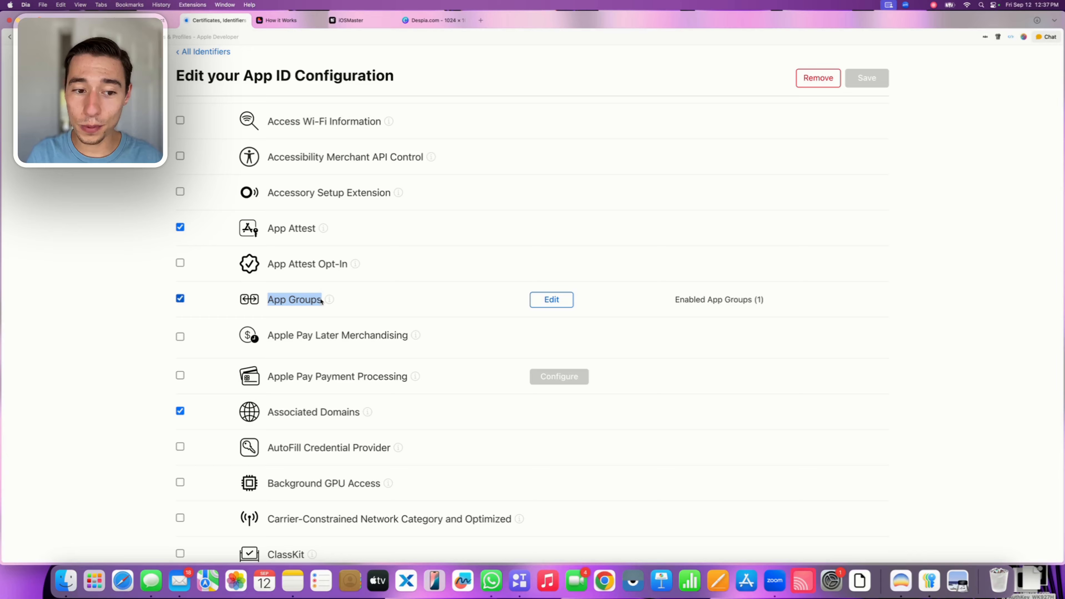
left_click(547, 300)
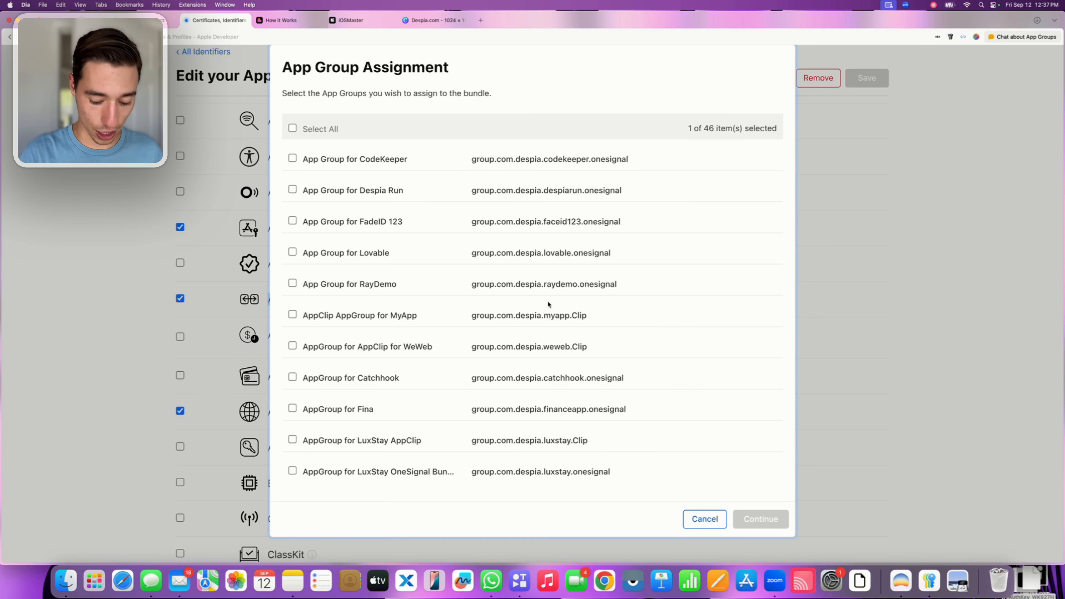
Find "iOSMaster" among the app groups and add iOSMaster AppClip AppGroup (group.com.despia.iosmaster.Clip) to the assignment
key("super+f")
key("Right")
key("BackSpace")
key("BackSpace")
key("BackSpace")
key("BackSpace")
key("BackSpace")
key("BackSpace")
key("BackSpace")
key("BackSpace")
key("BackSpace")
key("BackSpace")
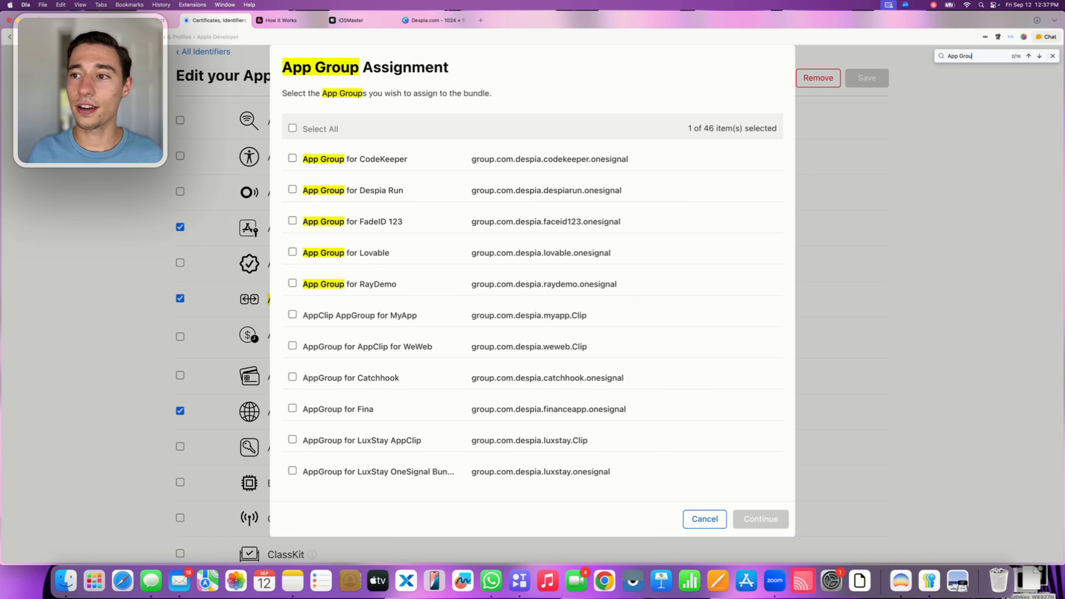
type("iOSMas")
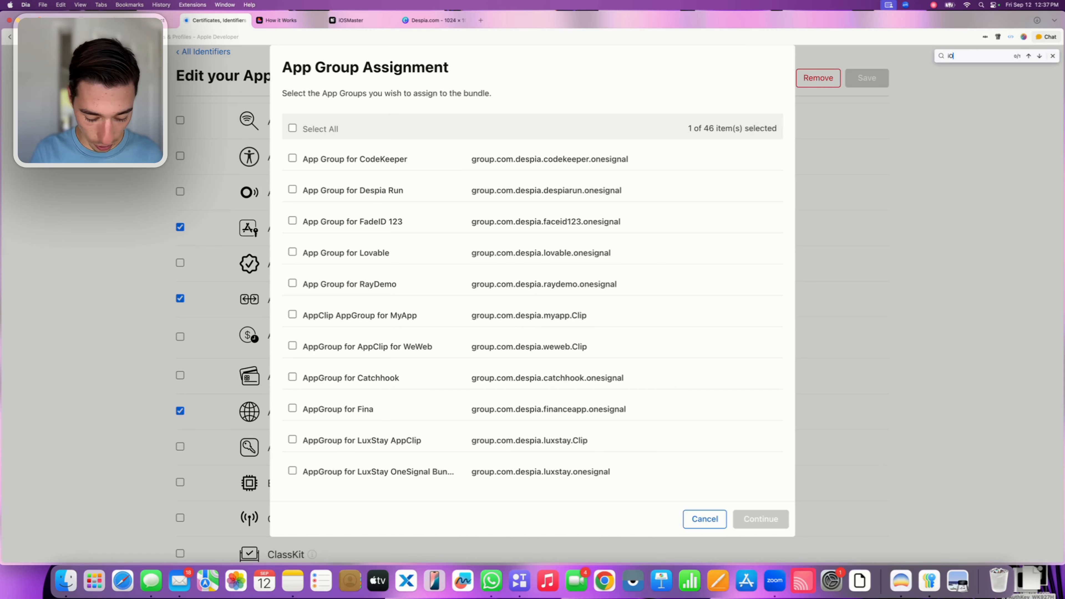
type("ters")
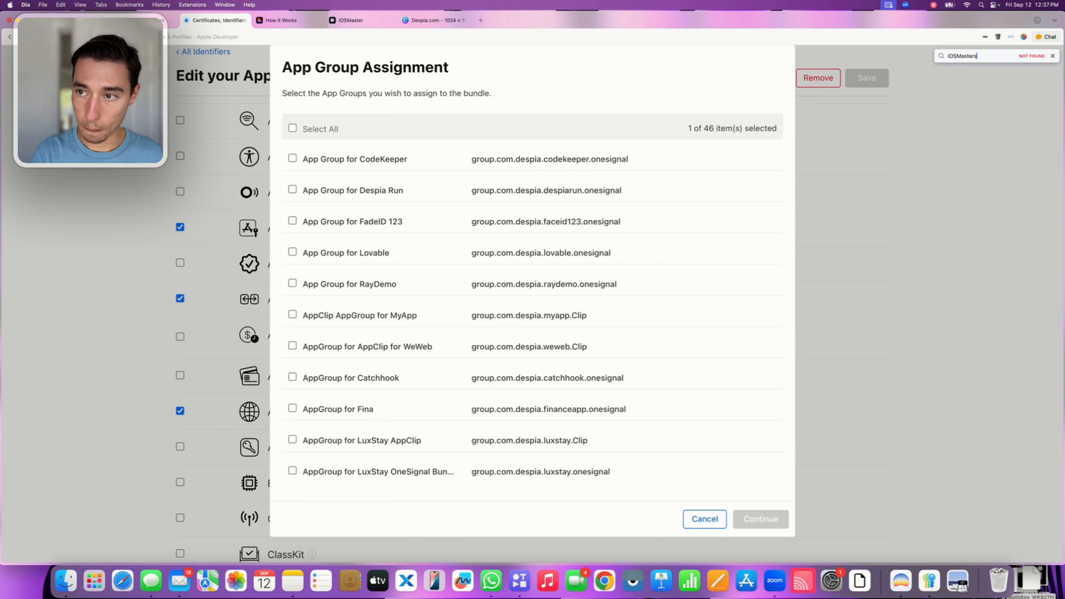
key("BackSpace")
key("Return")
key("Return")
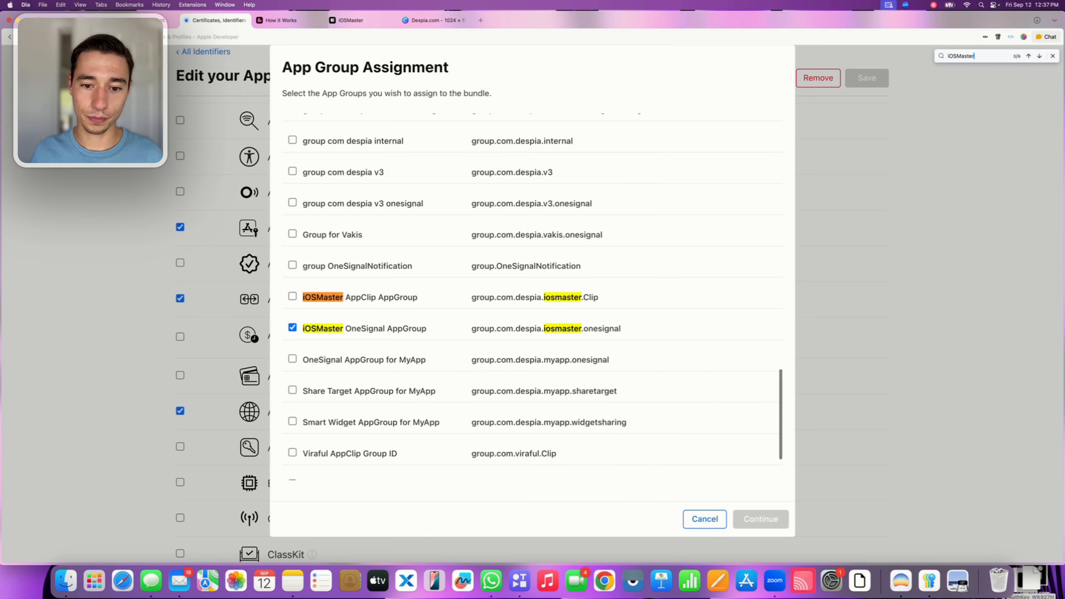
left_click(292, 296)
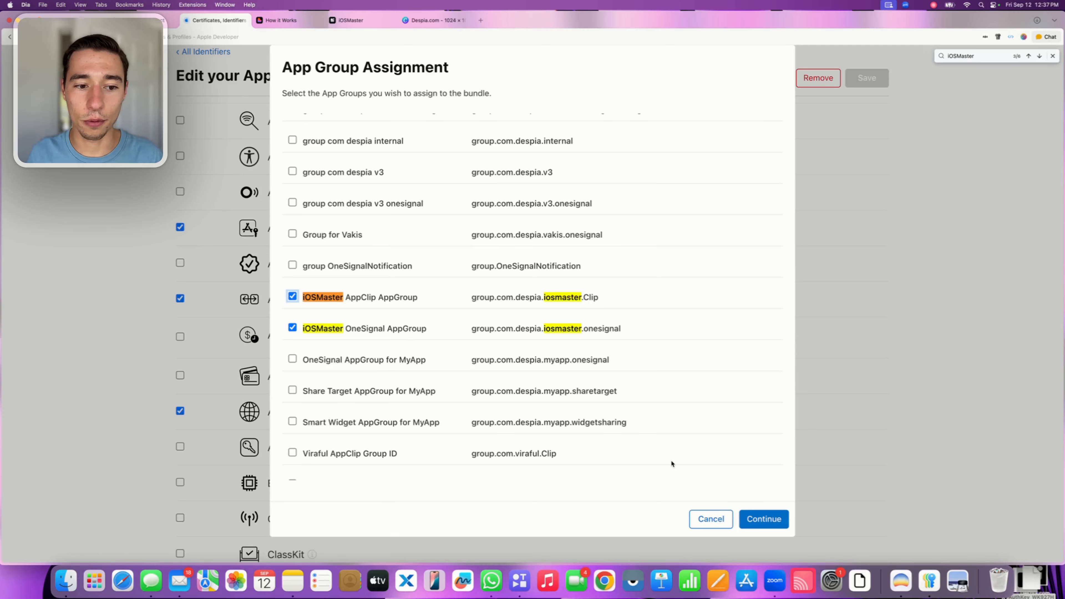
left_click(765, 519)
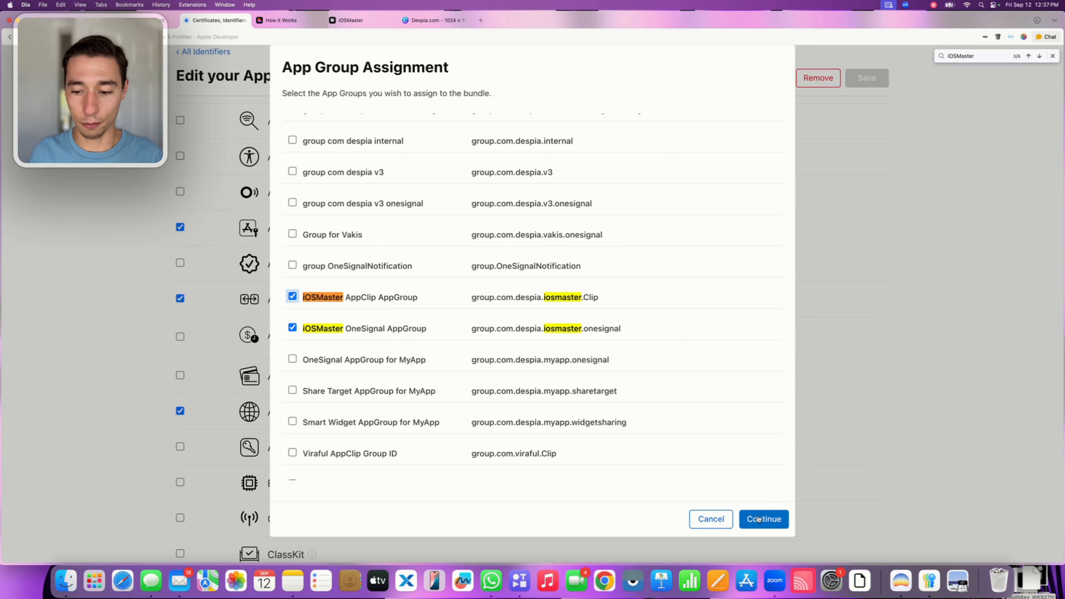
Check the iOSMaster App ID's description and bundle ID, and save its modified capabilities
scroll(713, 352, "up", 3)
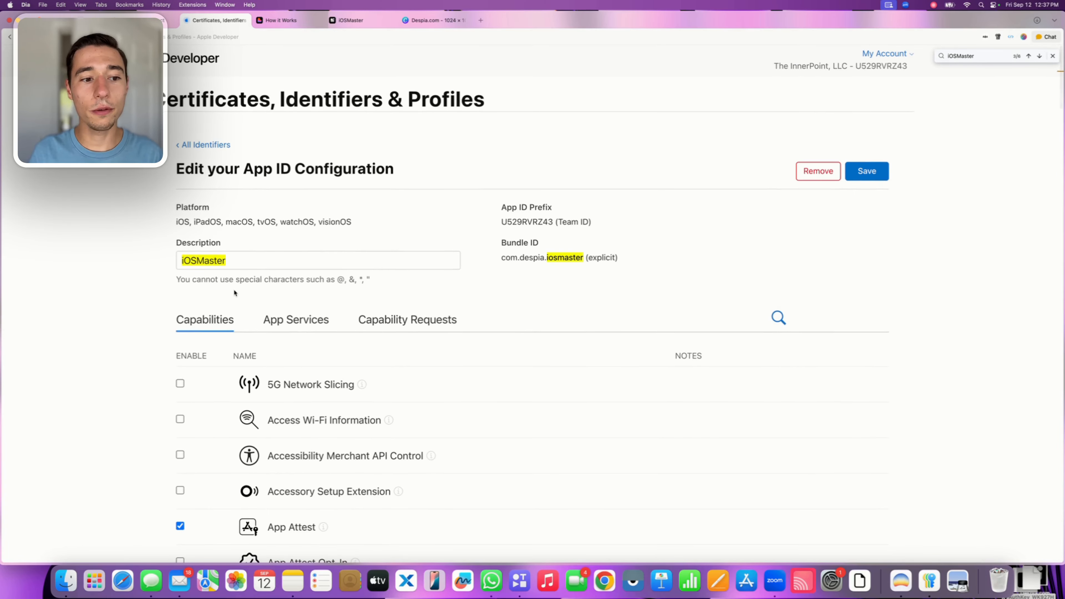
left_click_drag(235, 261, 167, 260)
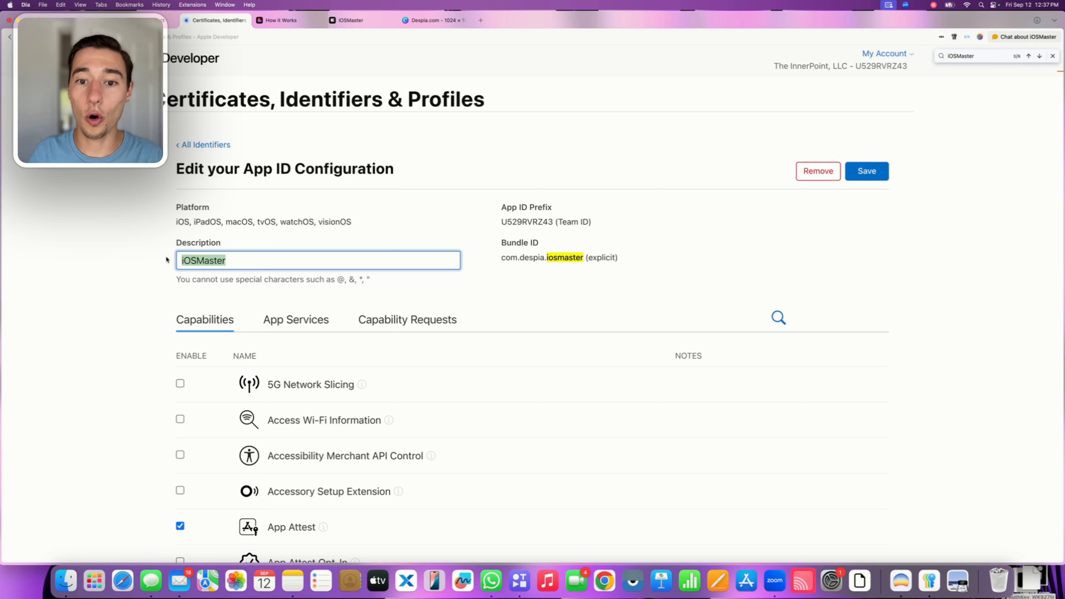
left_click_drag(585, 257, 502, 256)
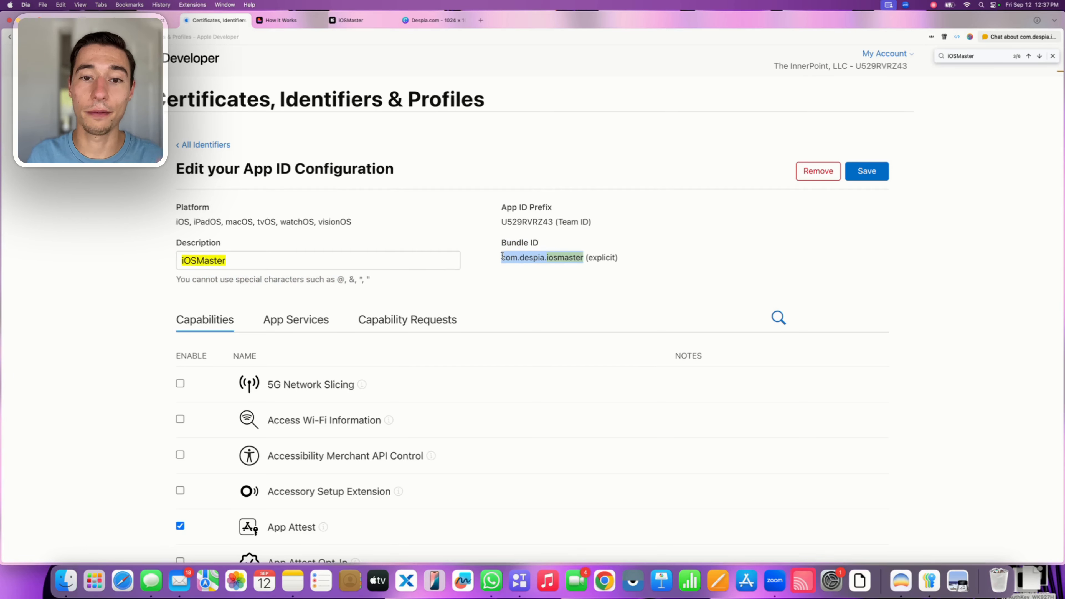
left_click(490, 254)
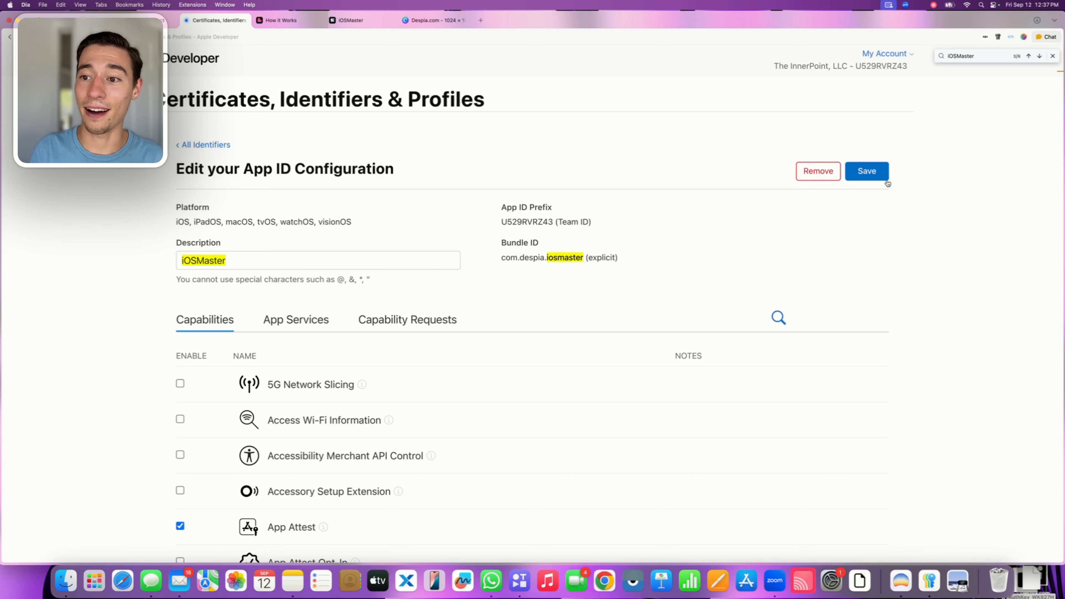
left_click(881, 176)
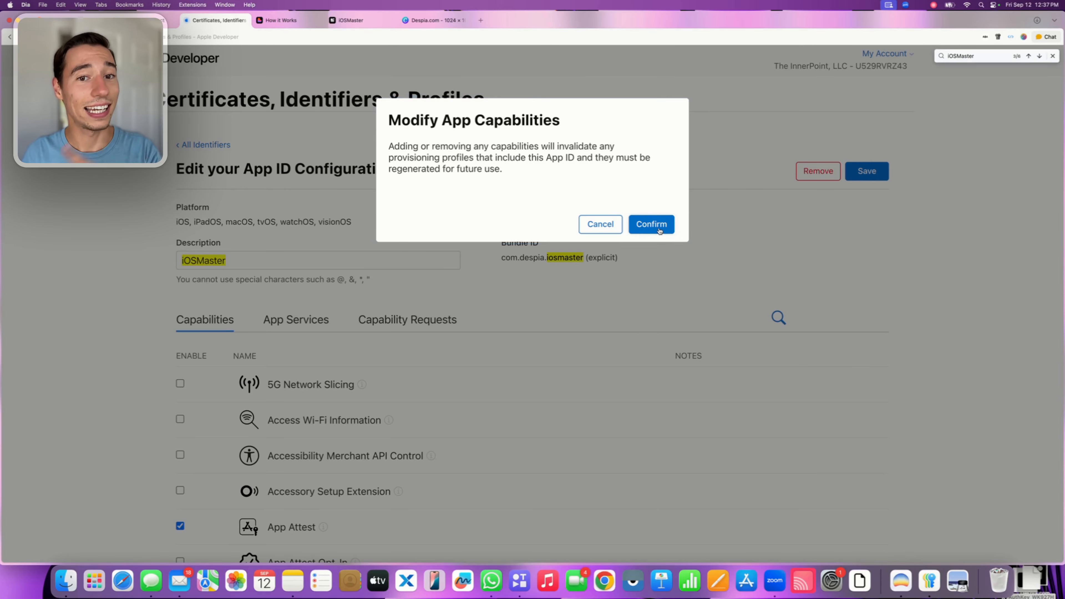
left_click(657, 229)
left_click(1053, 57)
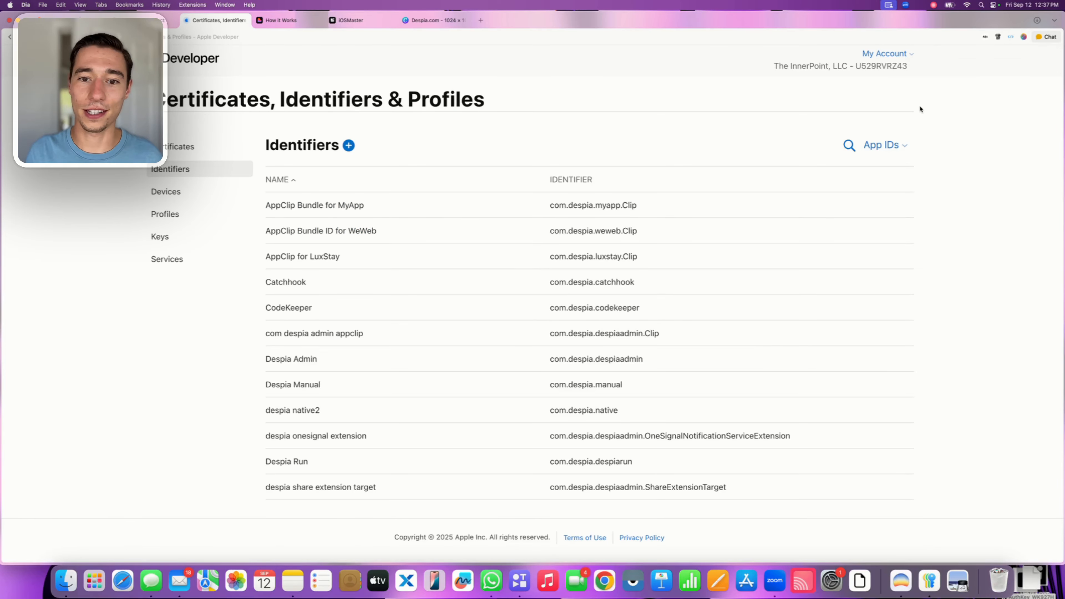
Switch to the iOSMaster project in Despia and copy the Share Target's Share Bundle ID
left_click(351, 21)
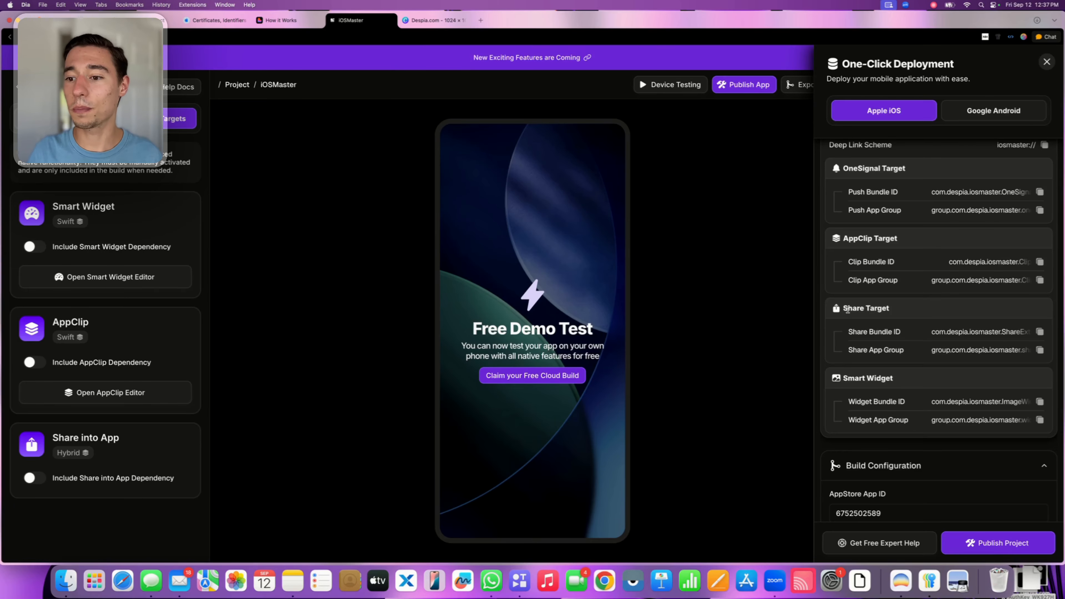
left_click_drag(843, 309, 899, 310)
left_click(873, 338)
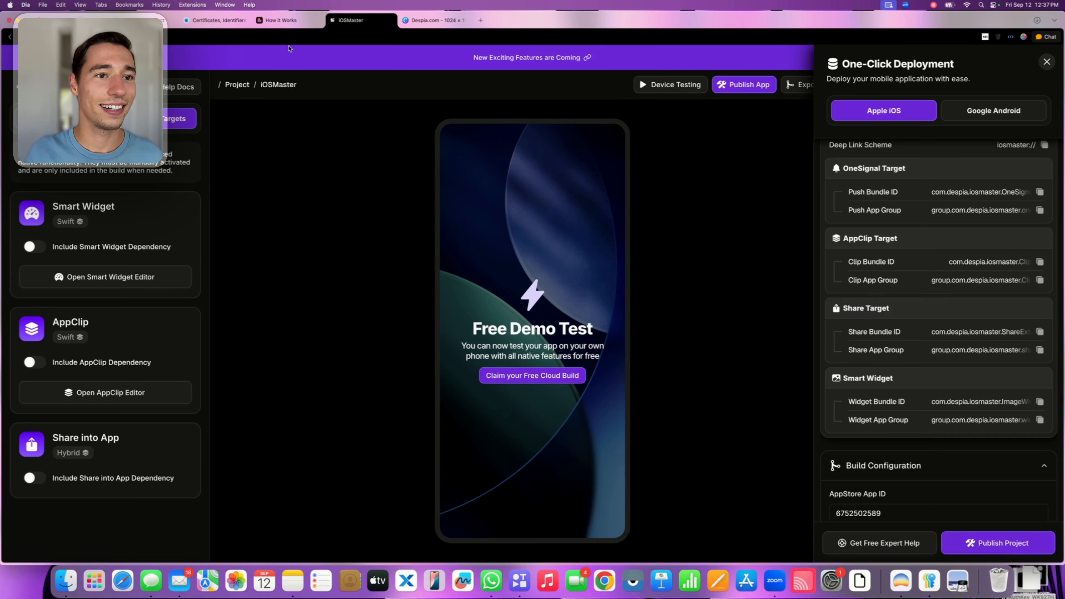
Return to Apple Developer's Identifiers and start registering a new App ID of type App
left_click(210, 22)
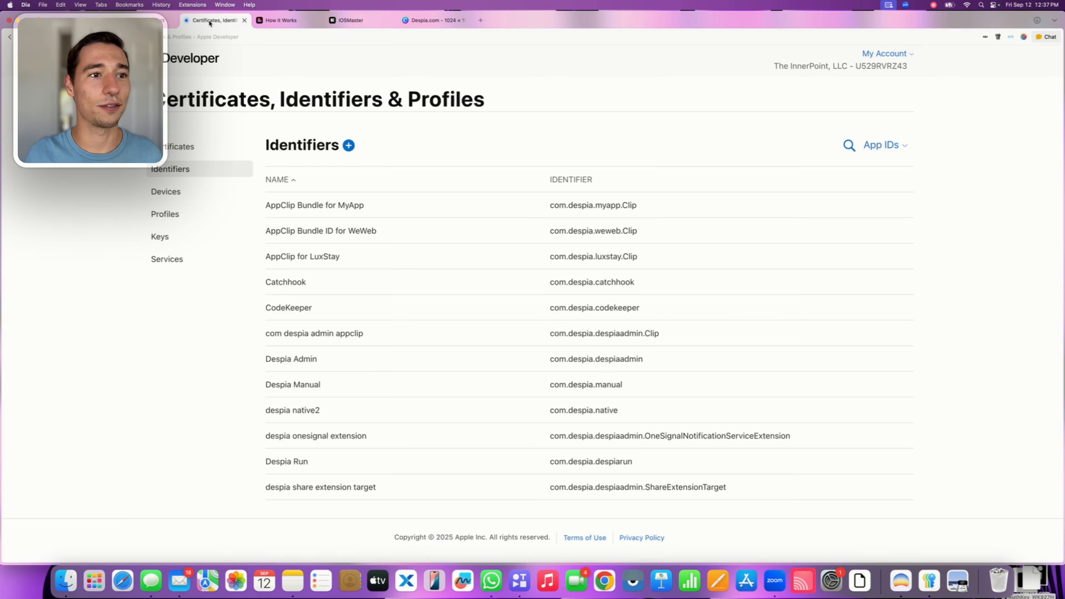
left_click(348, 146)
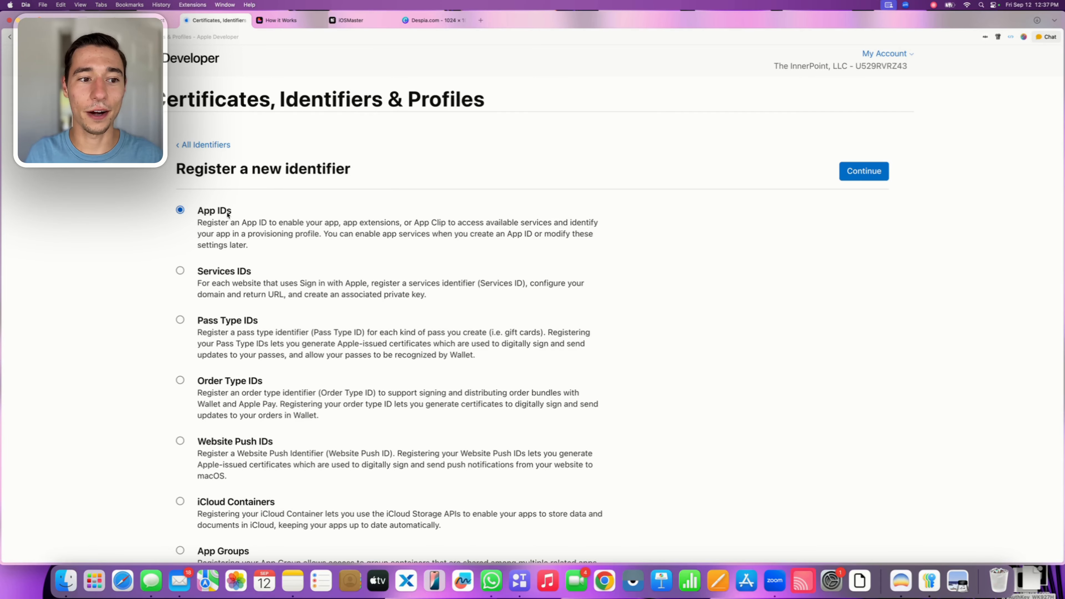
left_click(860, 171)
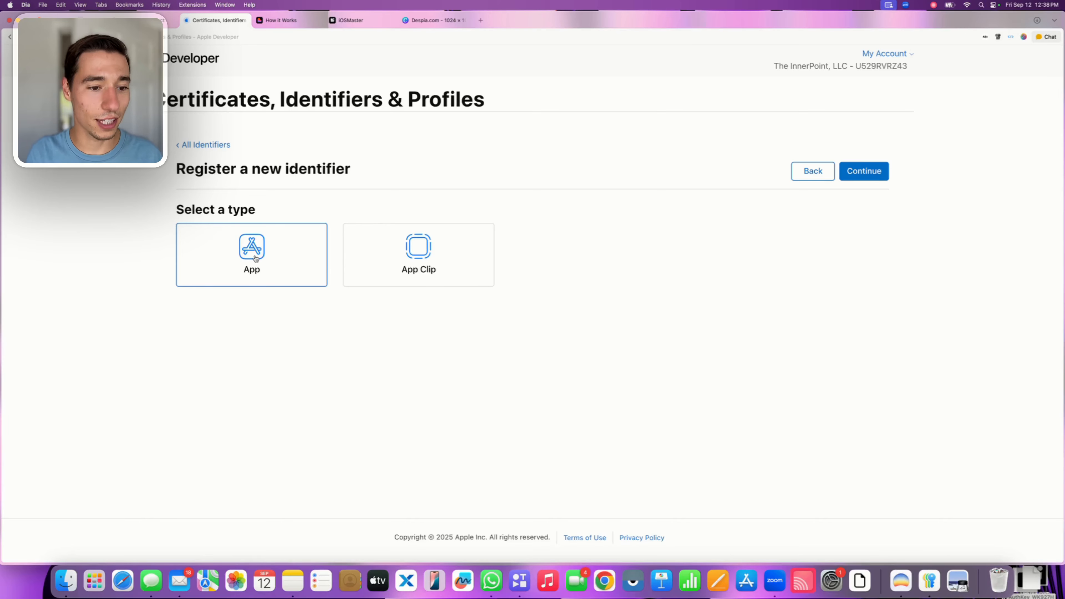
left_click(853, 171)
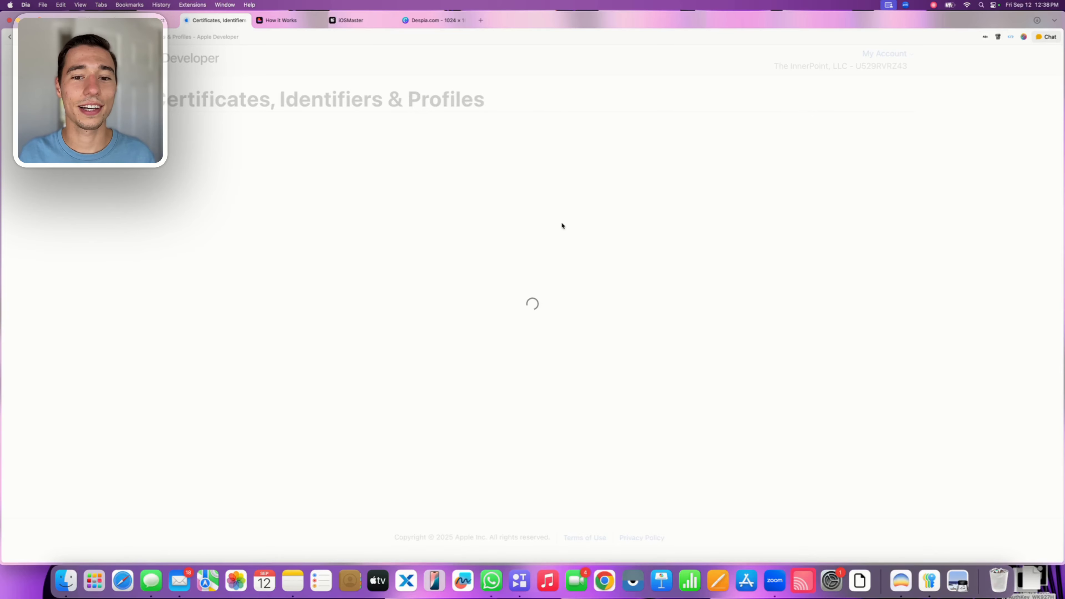
Enter com.despia.iosmaster.ShareExtensionTarget as the explicit bundle ID of the new App ID
left_click(531, 258)
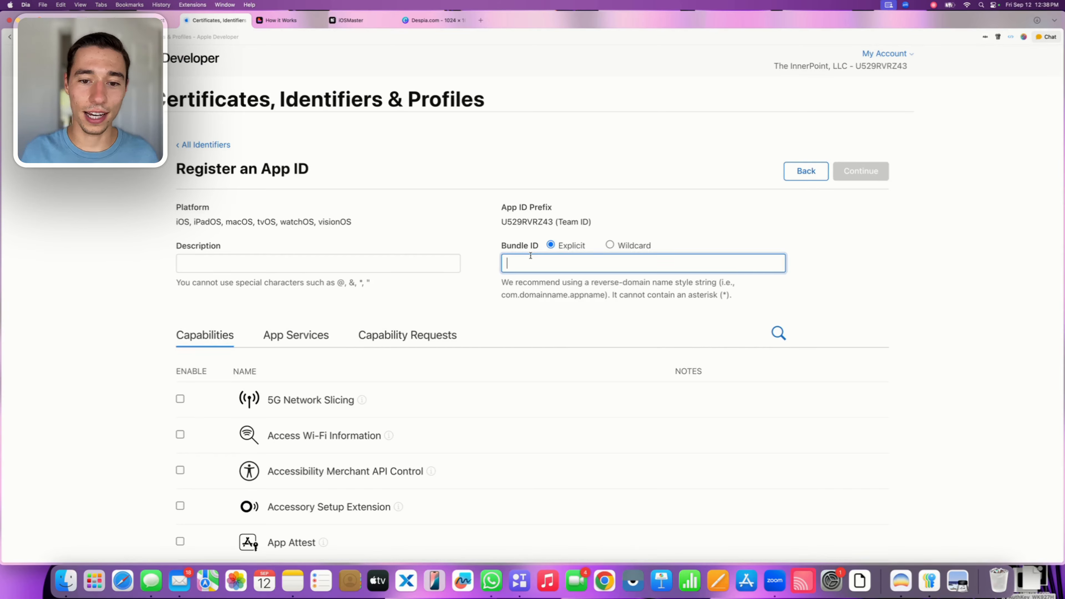
type("com.despia.iosmaster.ShareExtensionTarget")
left_click(559, 249)
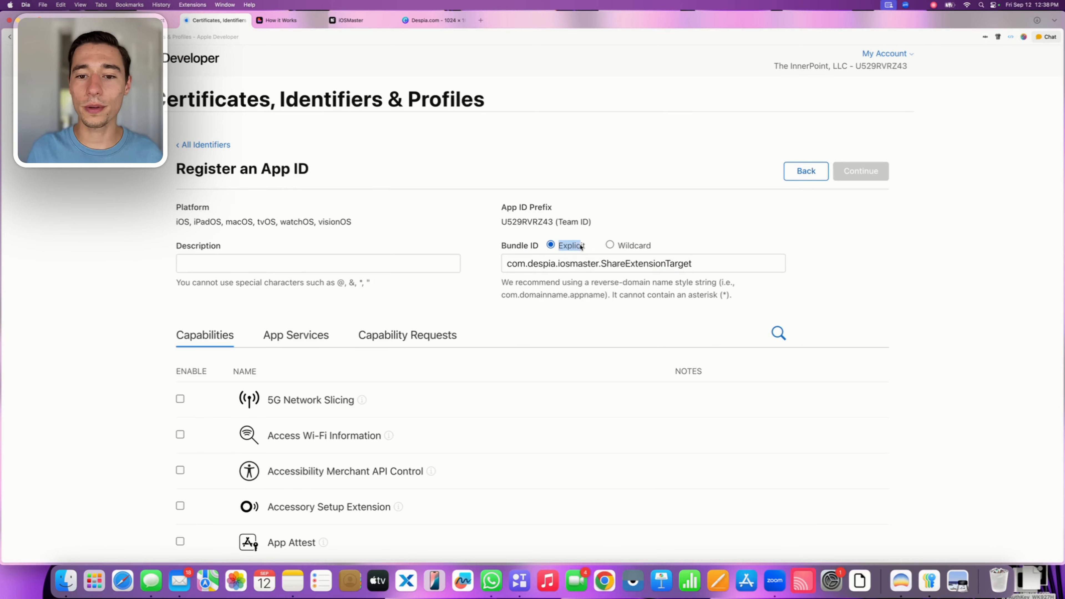
Give the new App ID the description "iOSMaster - Share Bundle"
left_click(252, 268)
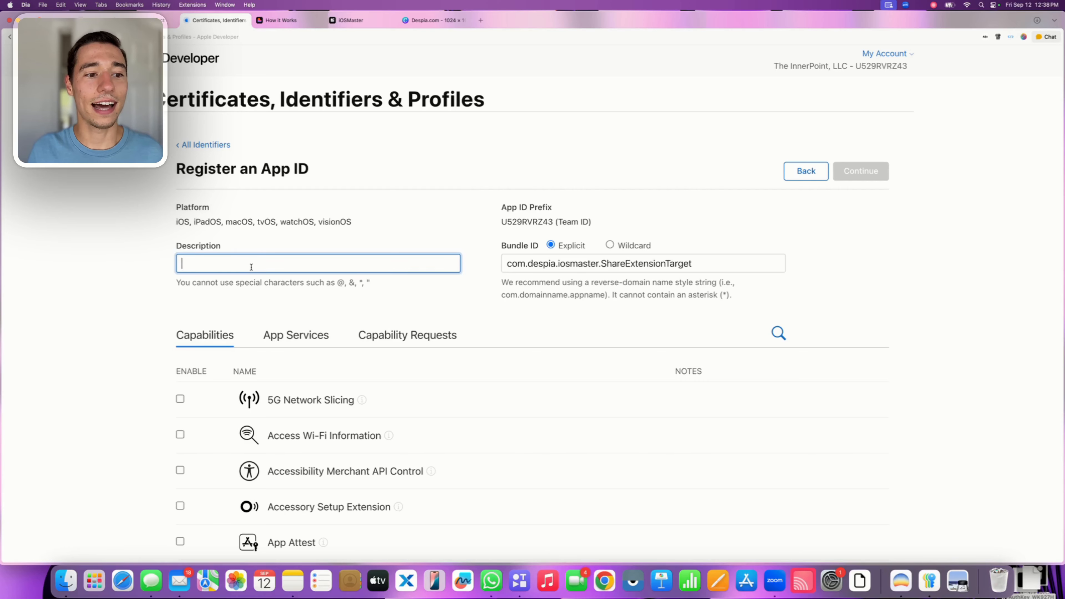
type("iOS")
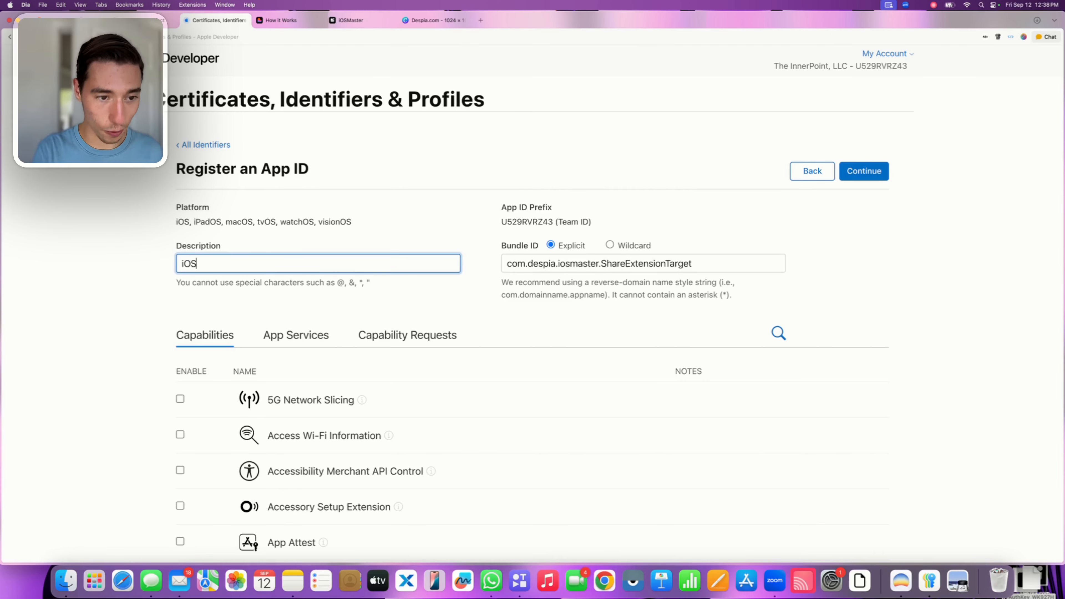
type("Master - ")
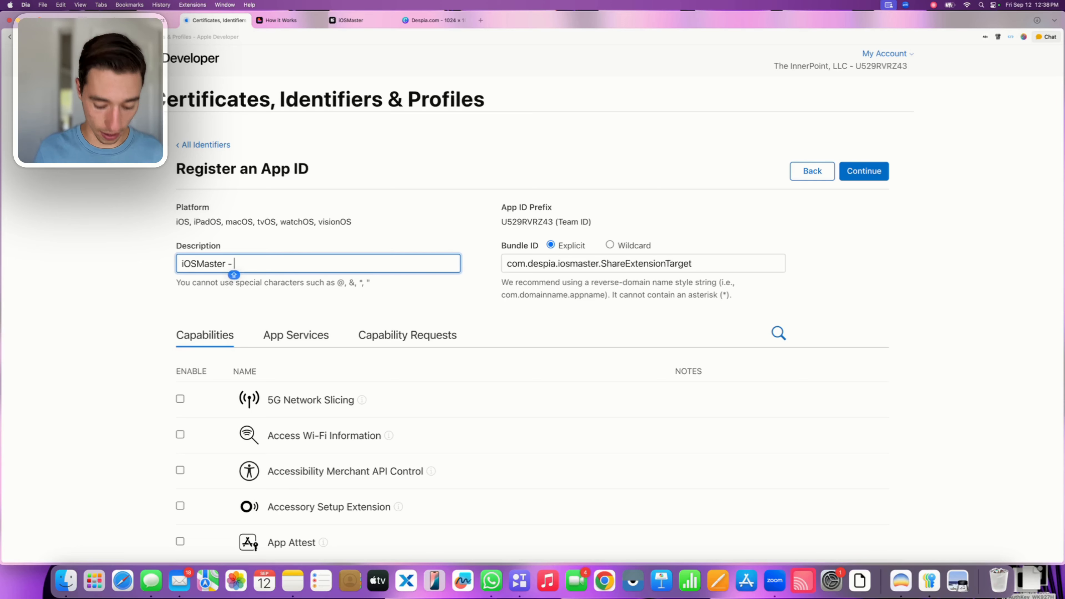
type("Sgar")
key("BackSpace")
key("BackSpace")
key("BackSpace")
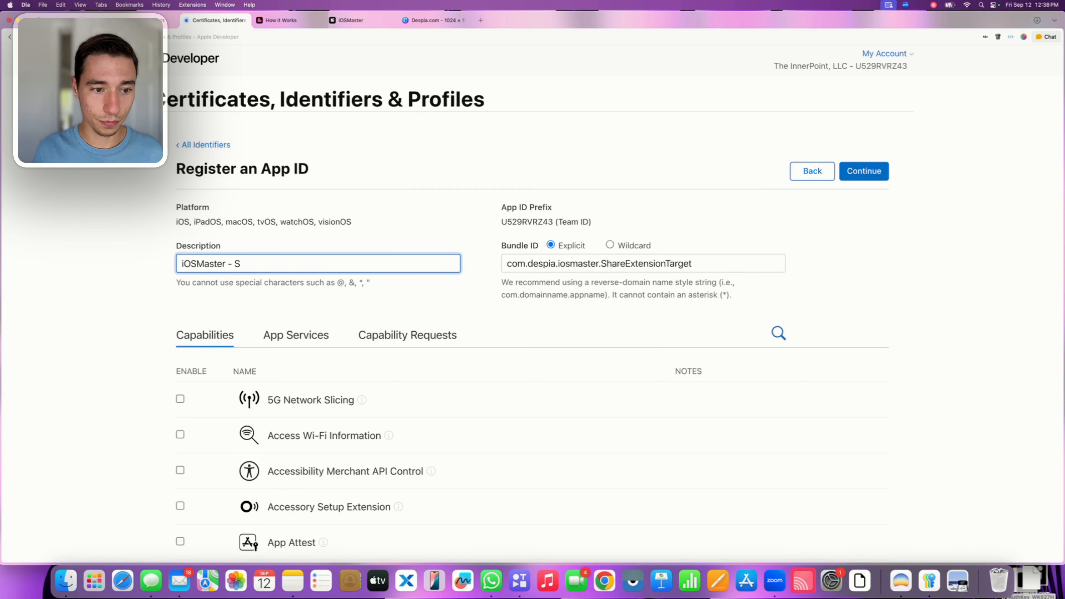
type("hare Bundle")
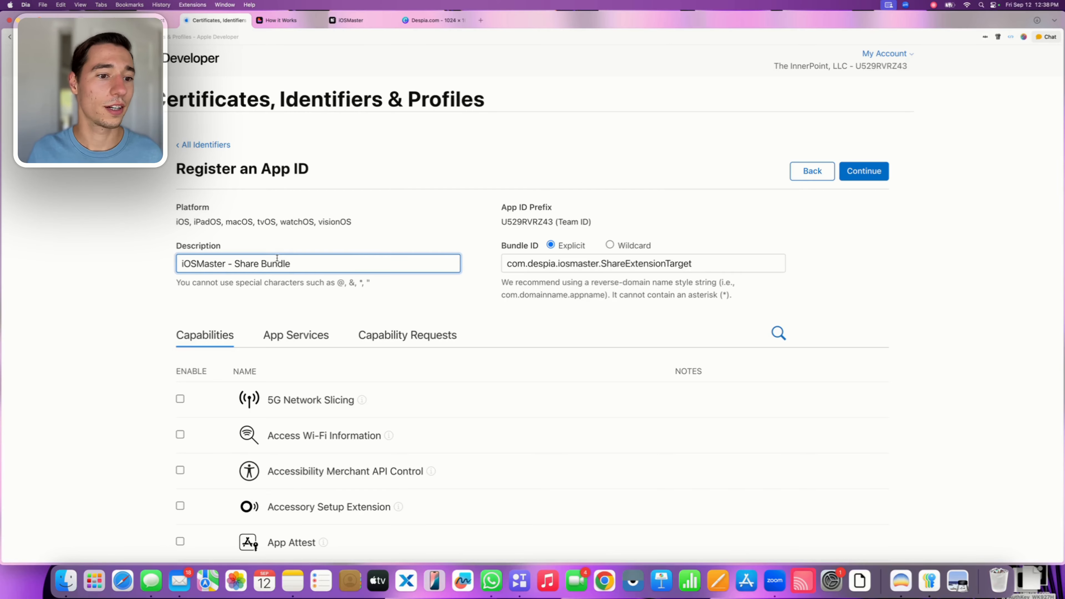
left_click(328, 236)
Enable the App Groups capability for the share extension's App ID and complete its registration
scroll(255, 314, "down", 5)
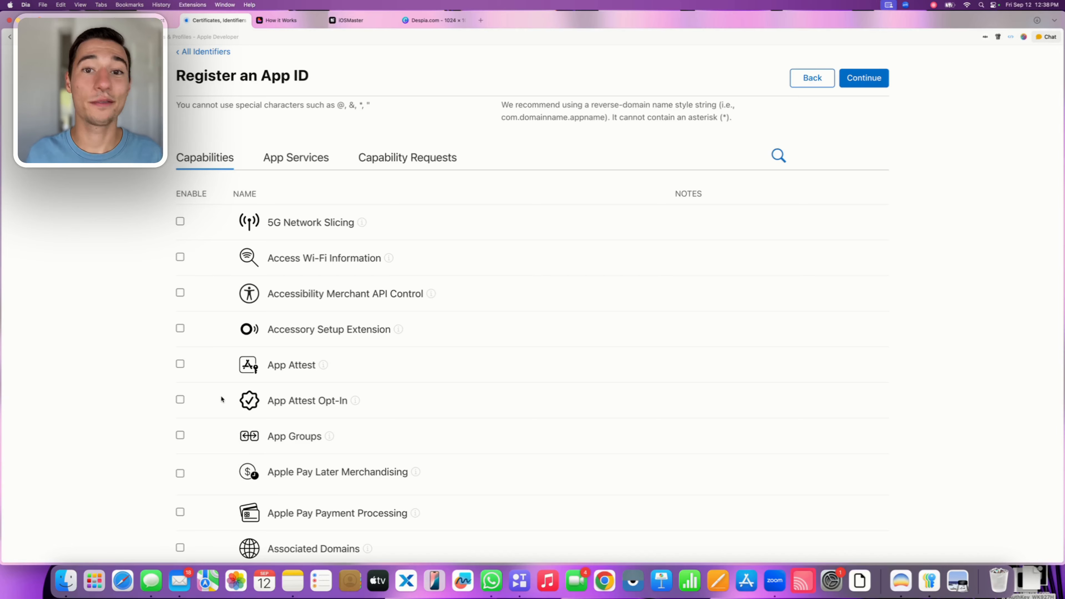
left_click(180, 435)
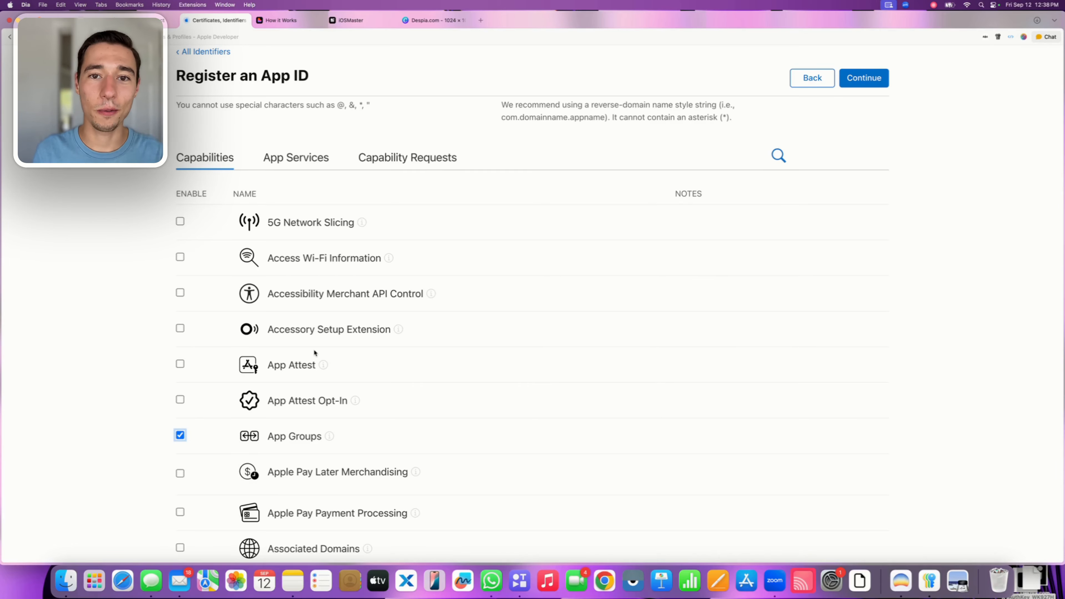
scroll(810, 143, "up", 5)
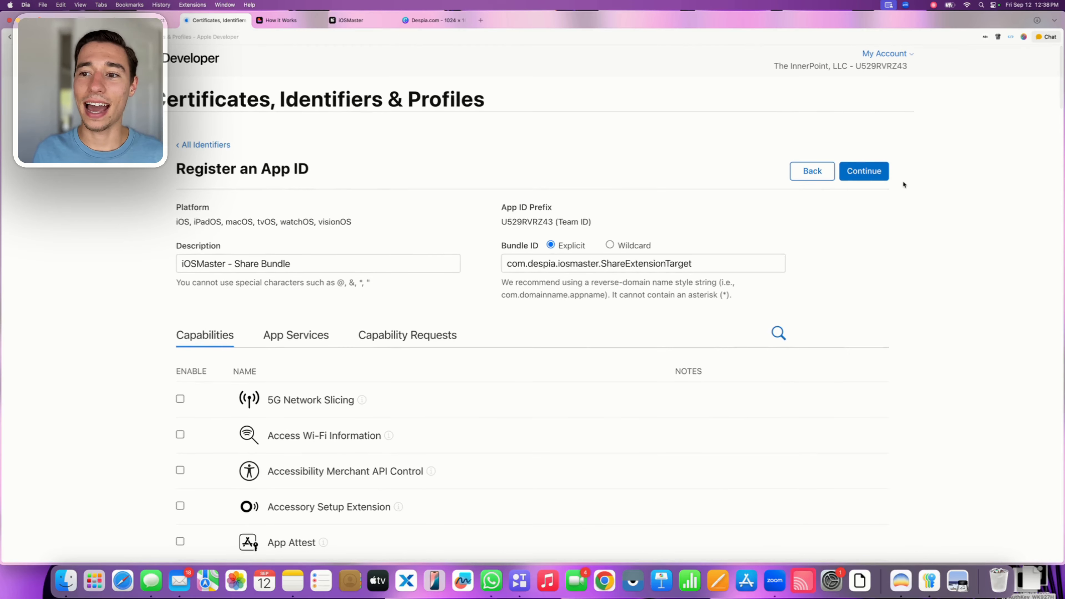
left_click(877, 176)
left_click(866, 172)
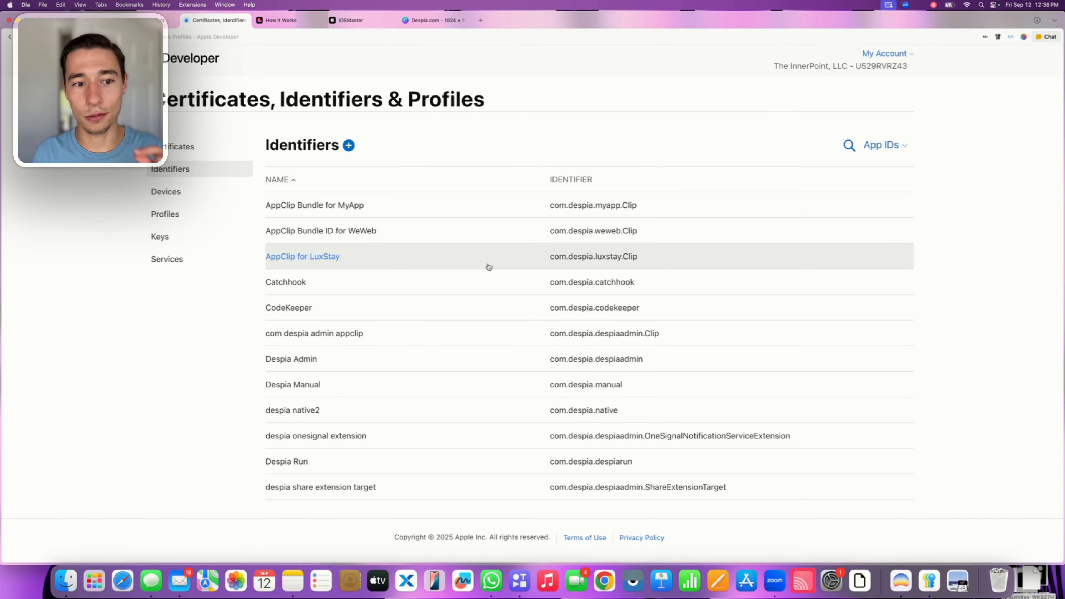